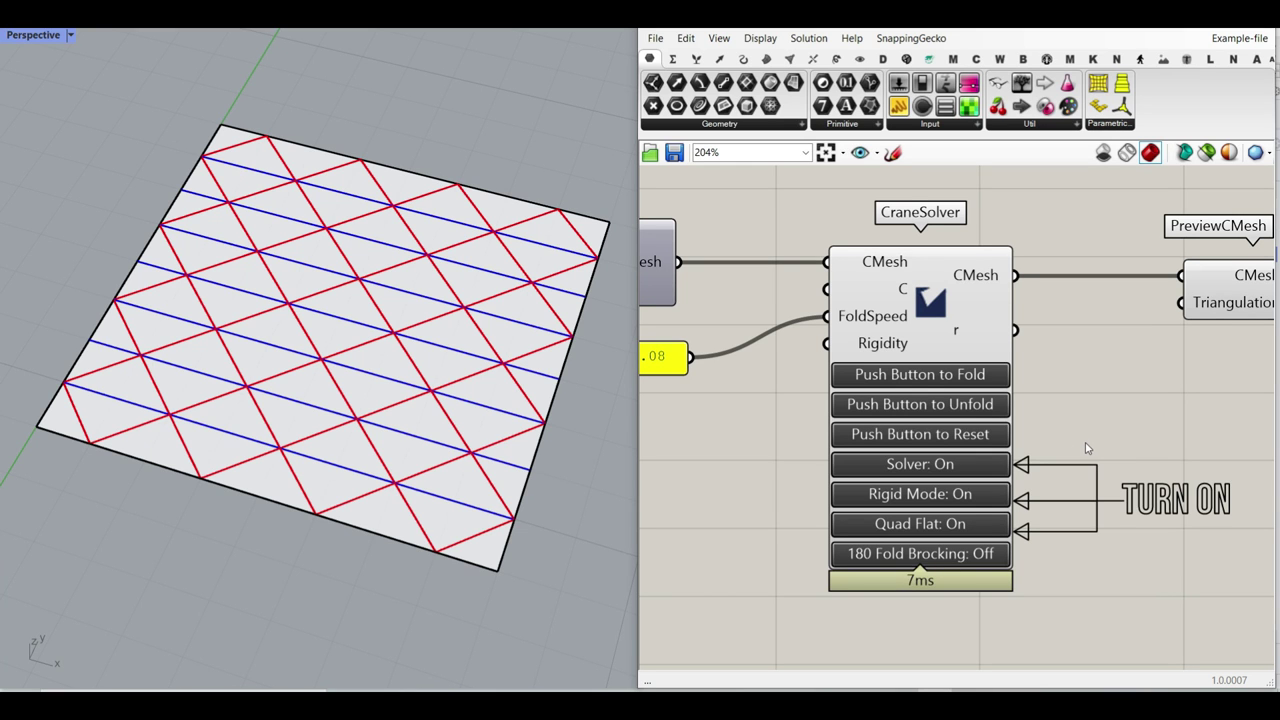
- Examine the origami folding definition, from the Surface Split and mesh components through CMesh_MVlines to the CraneSolver and PreviewCMesh
{"action": "right_click_drag", "start_coordinate": [1060, 434], "coordinate": [957, 404]}
{"action": "scroll", "coordinate": [1078, 441], "scroll_direction": "down", "scroll_amount": 1}
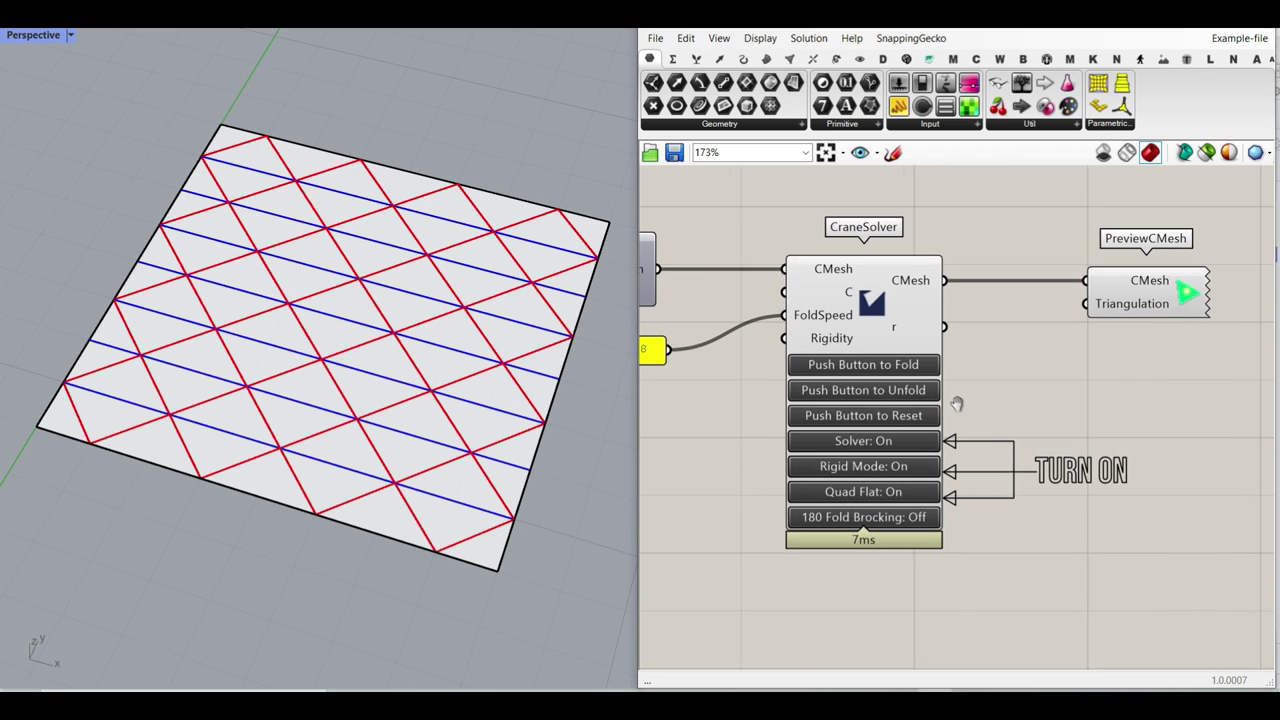
{"action": "left_click", "coordinate": [976, 59]}
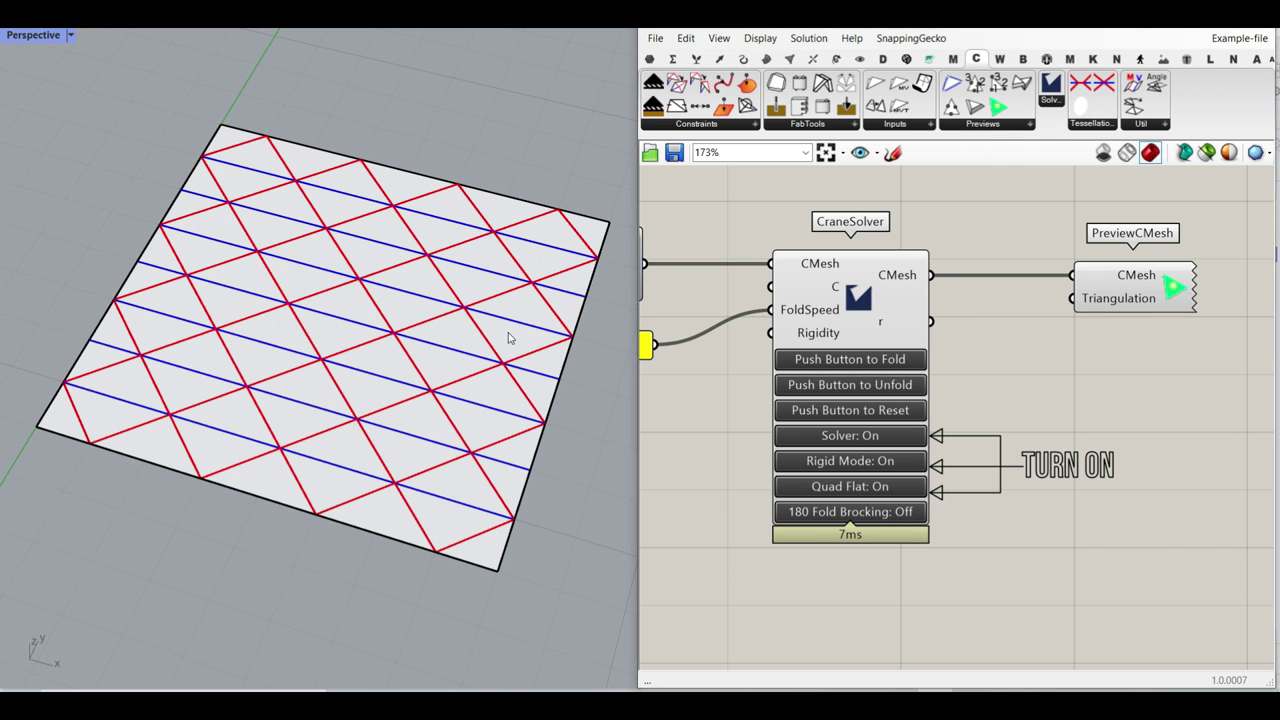
{"action": "right_click_drag", "start_coordinate": [768, 305], "coordinate": [878, 320]}
{"action": "scroll", "coordinate": [878, 320], "scroll_direction": "down", "scroll_amount": 4}
{"action": "right_click_drag", "start_coordinate": [715, 319], "coordinate": [1034, 323]}
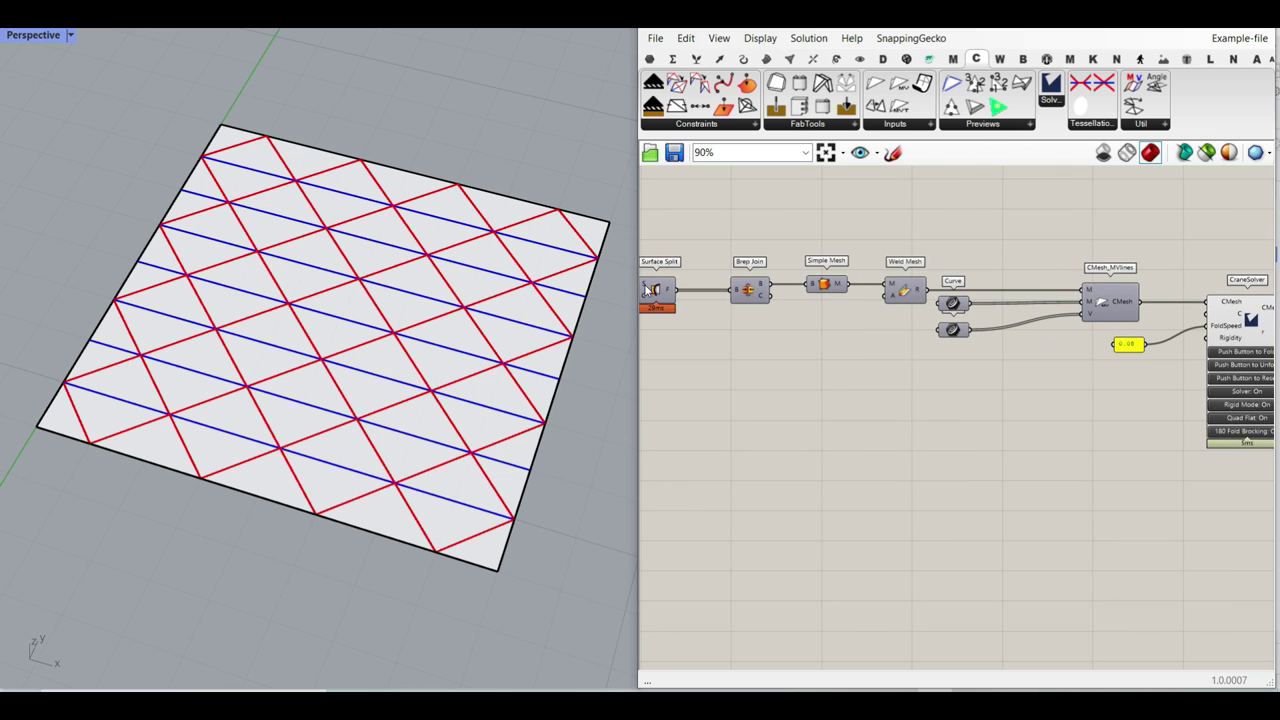
{"action": "scroll", "coordinate": [1070, 320], "scroll_direction": "up", "scroll_amount": 3}
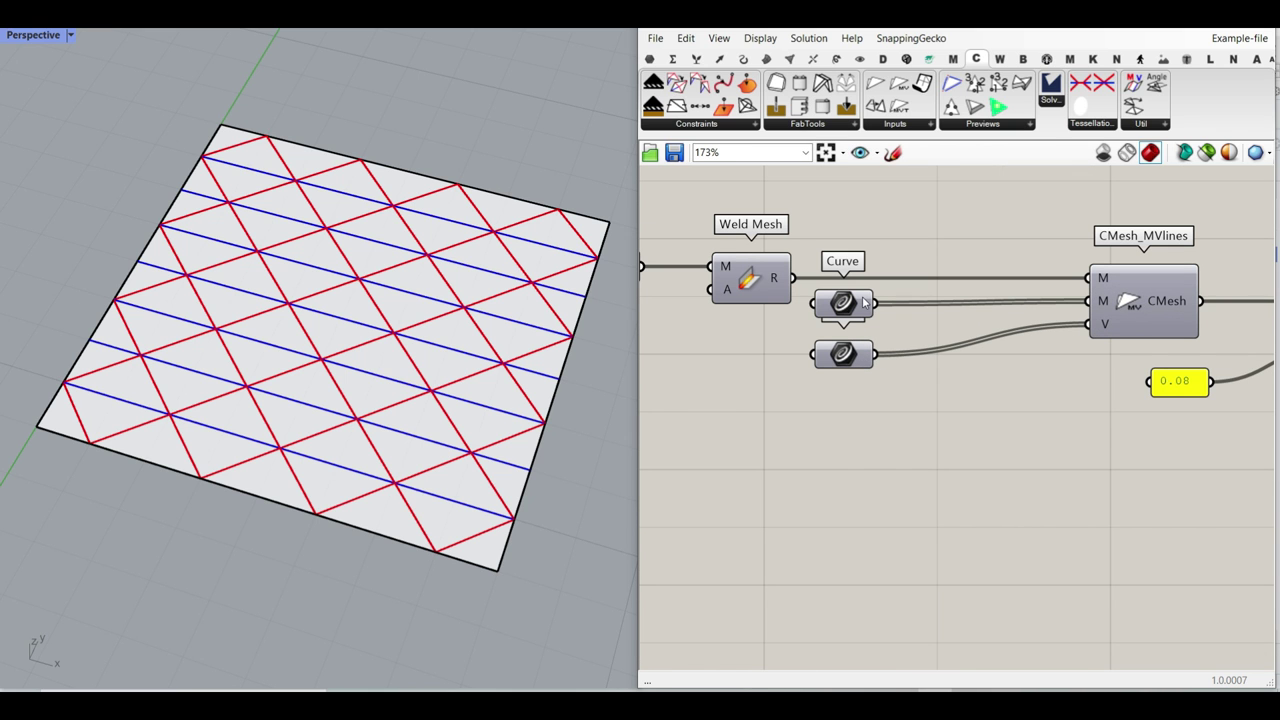
{"action": "right_click_drag", "start_coordinate": [1160, 349], "coordinate": [860, 372]}
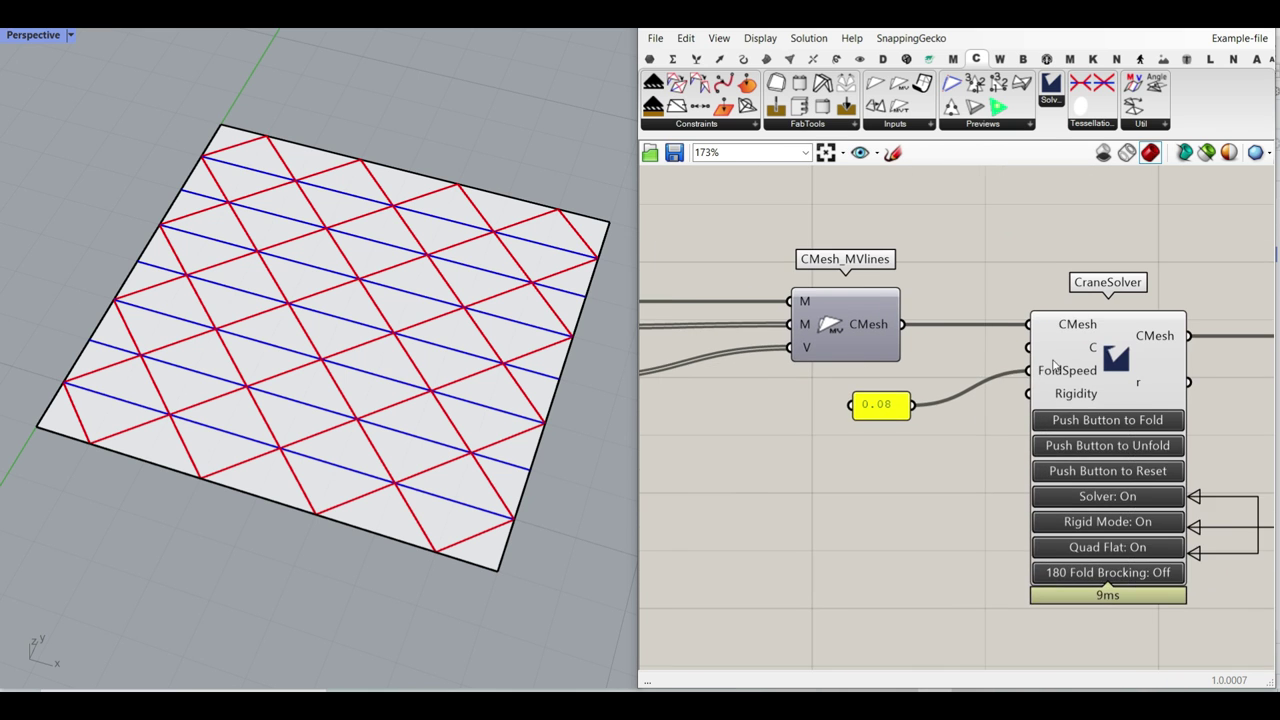
{"action": "right_click_drag", "start_coordinate": [1195, 390], "coordinate": [1017, 365]}
{"action": "scroll", "coordinate": [1017, 365], "scroll_direction": "up", "scroll_amount": 1}
{"action": "right_click_drag", "start_coordinate": [939, 409], "coordinate": [930, 373]}
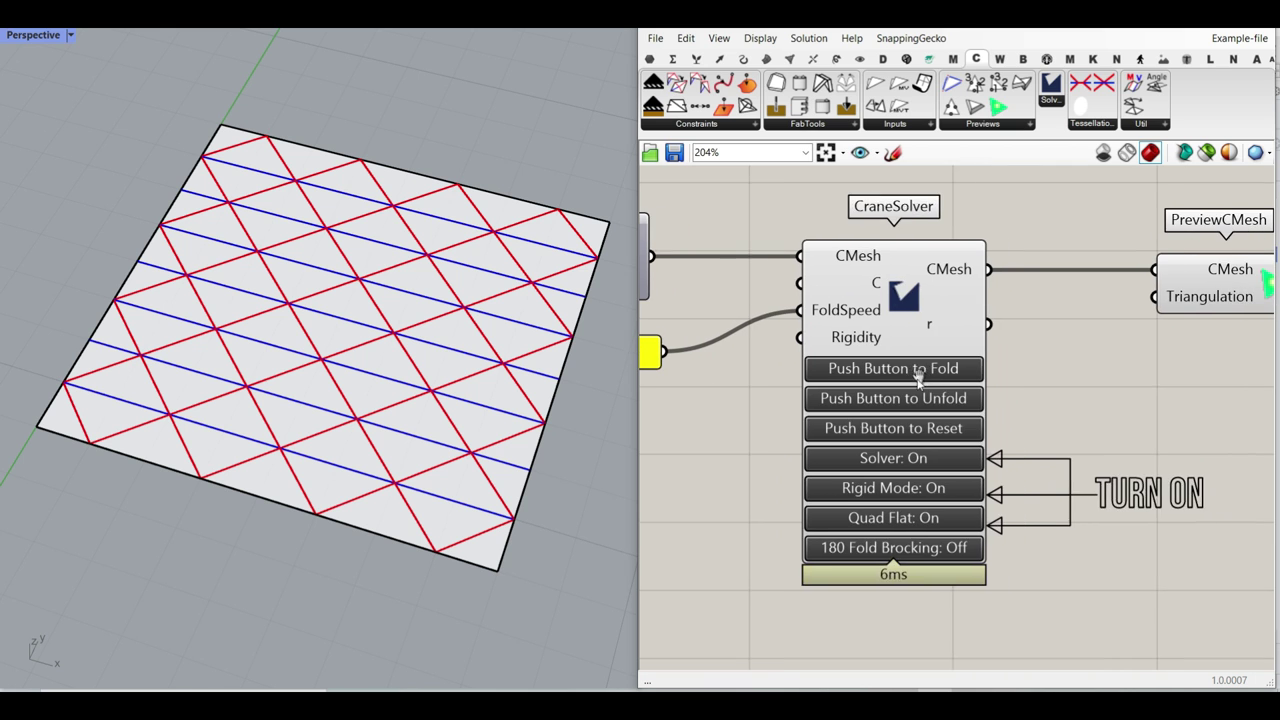
- Fold the flat crease pattern with the CraneSolver, inspect the folded form, and reset the solver
{"action": "left_click", "coordinate": [914, 433]}
{"action": "left_click", "coordinate": [922, 372]}
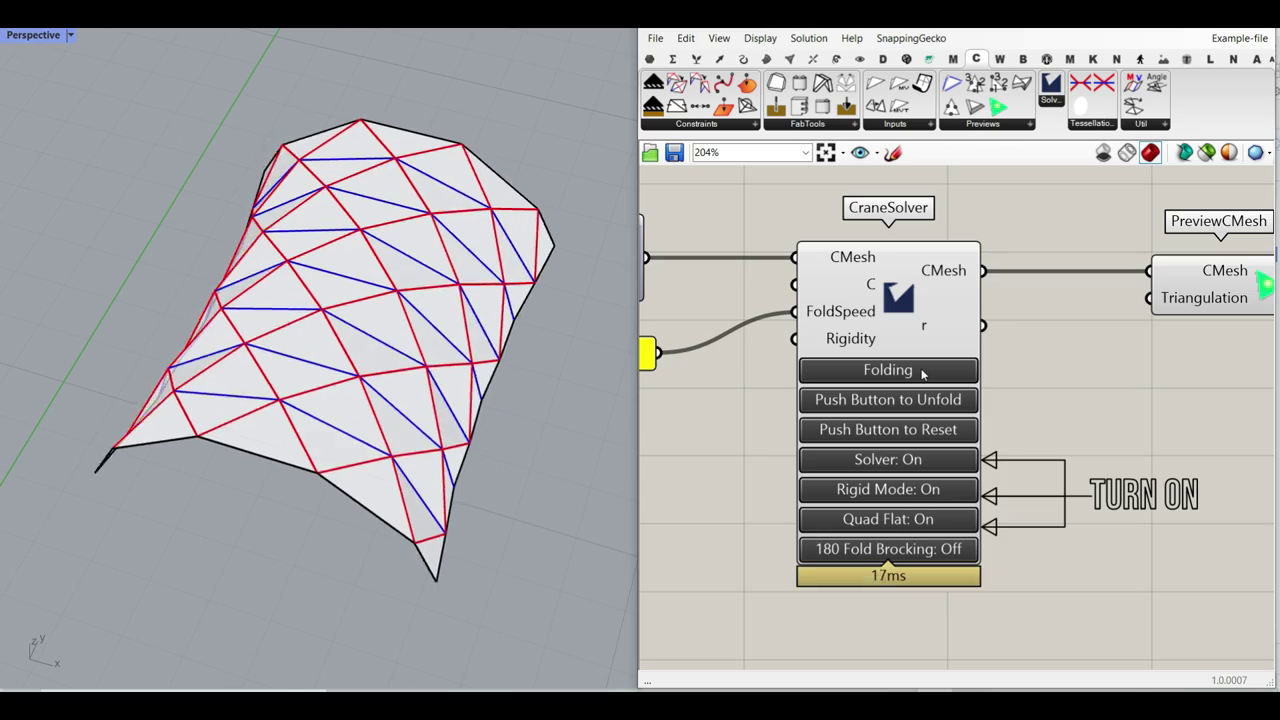
{"action": "right_click_drag", "start_coordinate": [506, 408], "coordinate": [624, 378]}
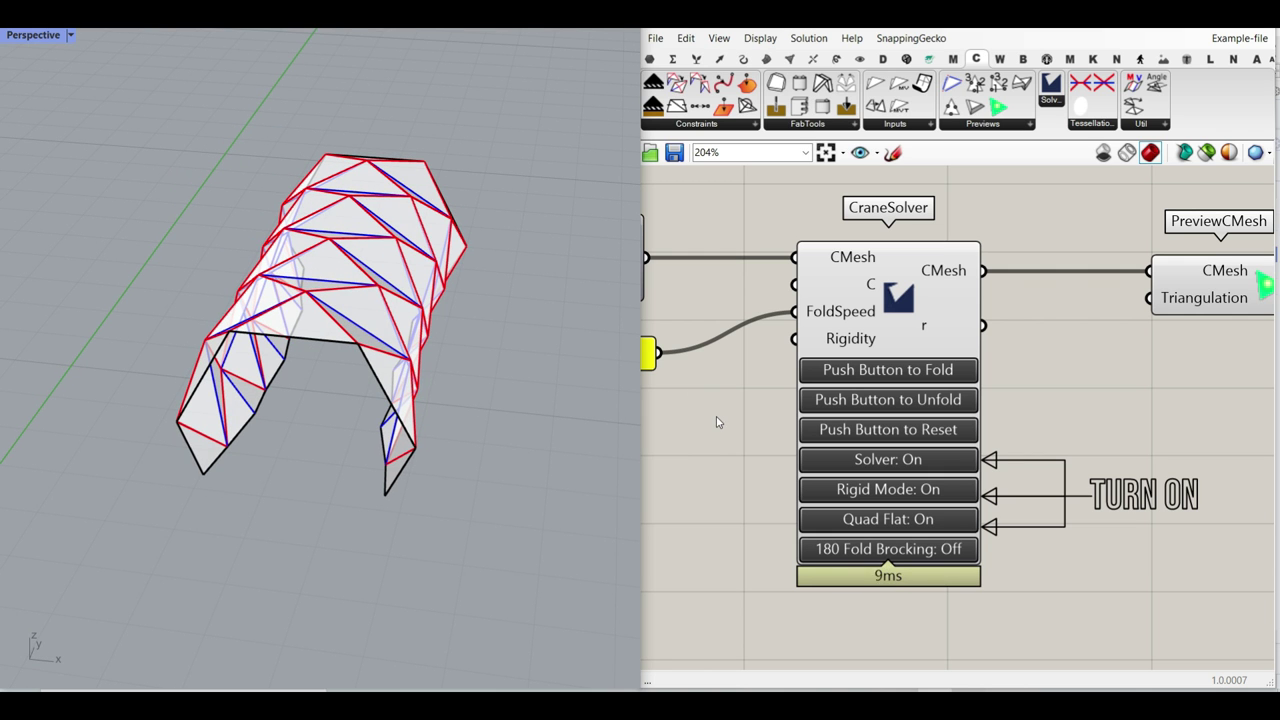
{"action": "right_click_drag", "start_coordinate": [494, 351], "coordinate": [412, 366]}
{"action": "right_click_drag", "start_coordinate": [748, 385], "coordinate": [809, 406]}
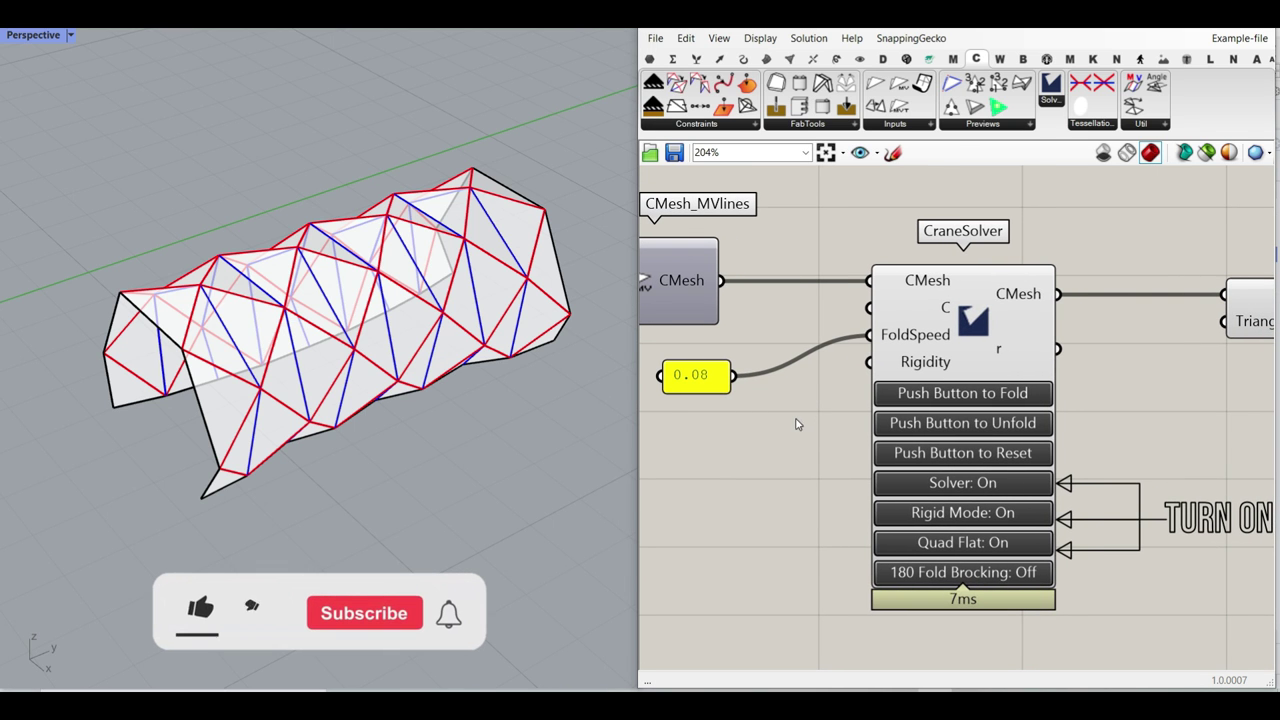
{"action": "scroll", "coordinate": [846, 428], "scroll_direction": "down", "scroll_amount": 5}
{"action": "scroll", "coordinate": [932, 427], "scroll_direction": "up", "scroll_amount": 3}
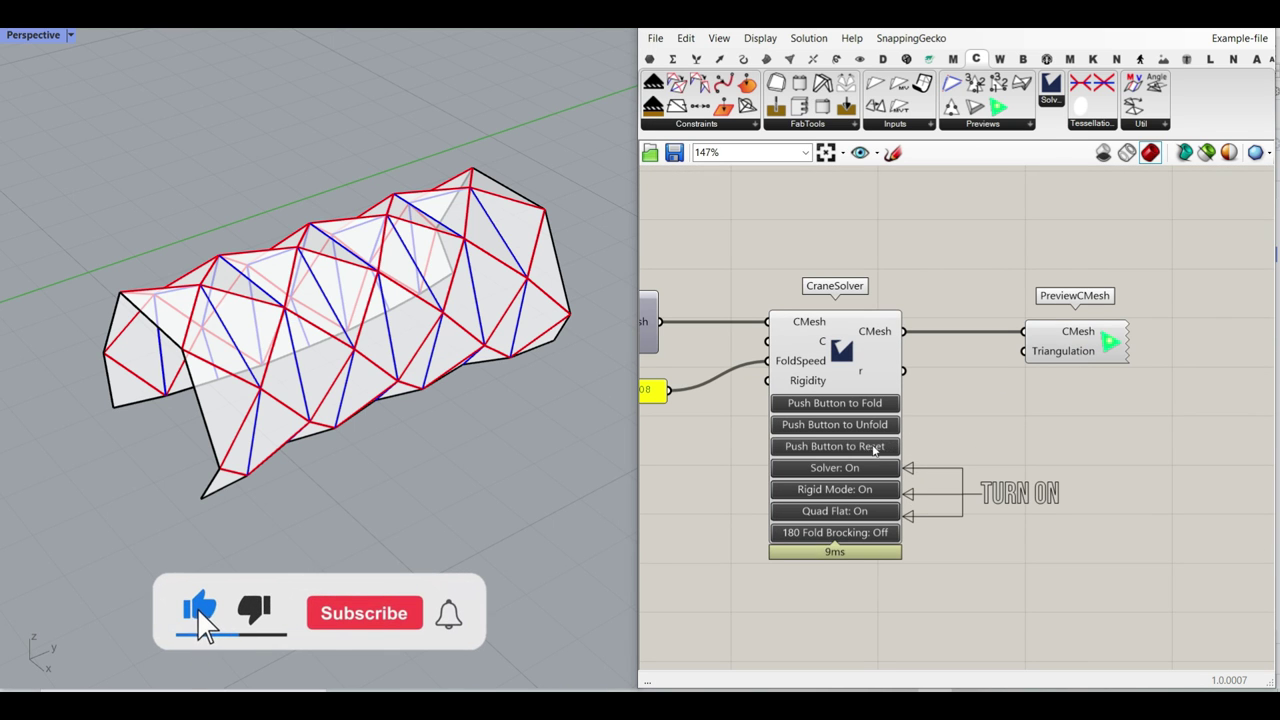
{"action": "left_click", "coordinate": [857, 446]}
{"action": "scroll", "coordinate": [958, 336], "scroll_direction": "down", "scroll_amount": 6}
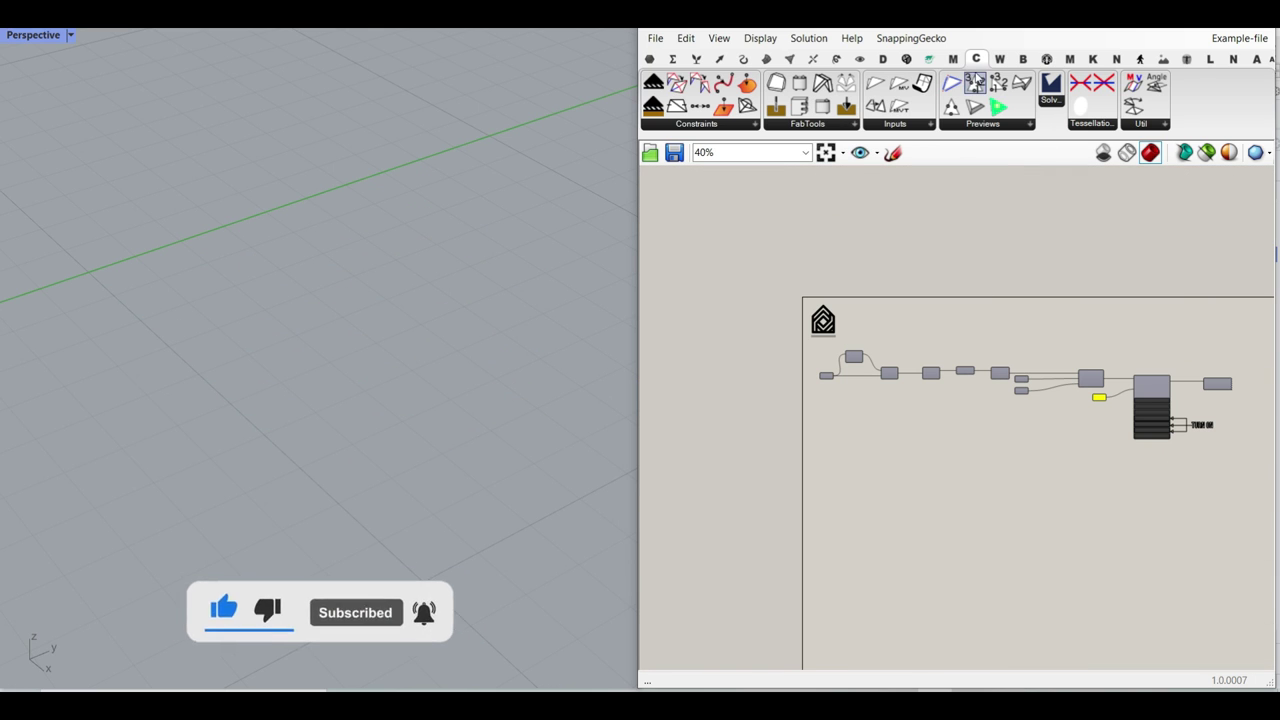
- Open Grasshopper's special Components Folder
{"action": "mouse_move", "coordinate": [977, 61]}
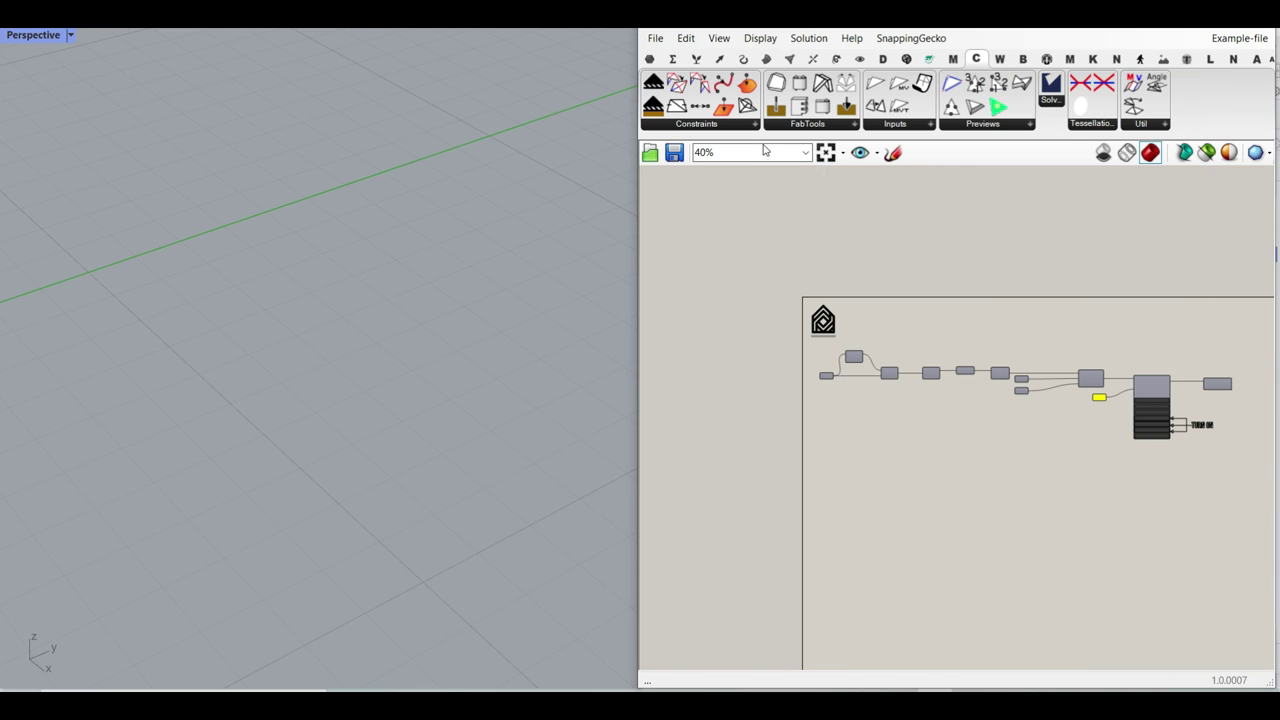
{"action": "left_click", "coordinate": [648, 45]}
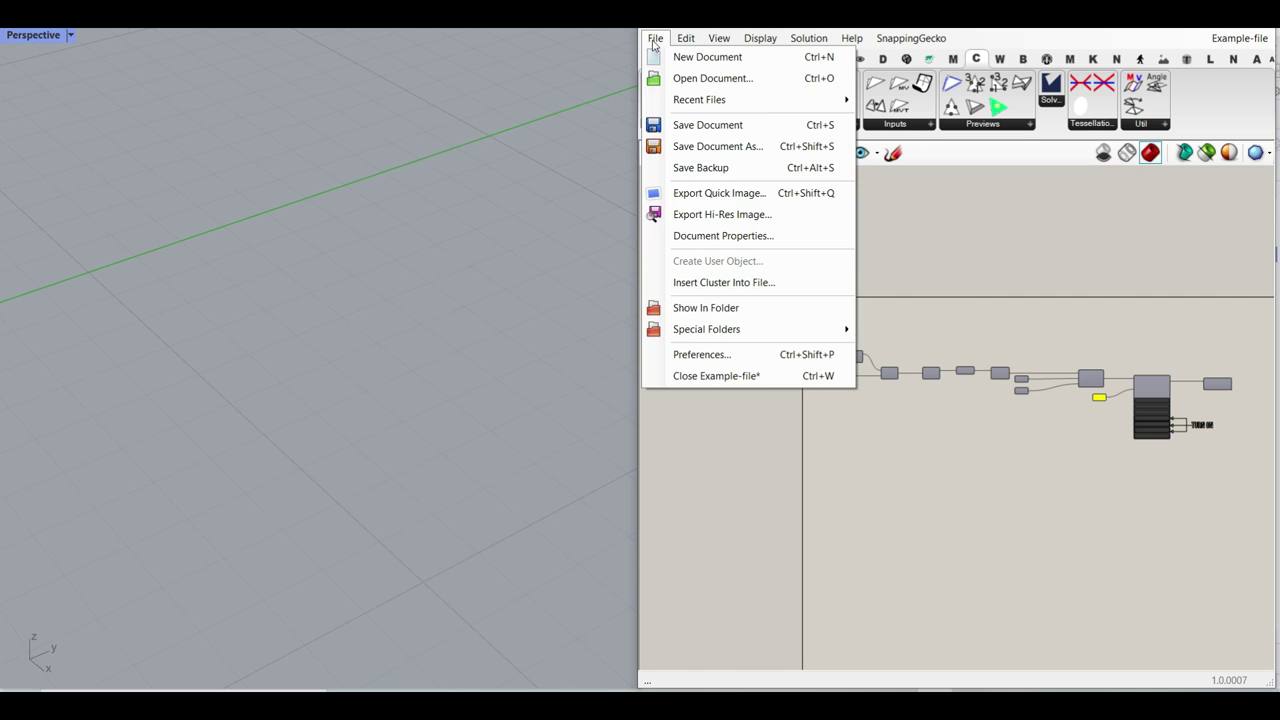
{"action": "mouse_move", "coordinate": [780, 329]}
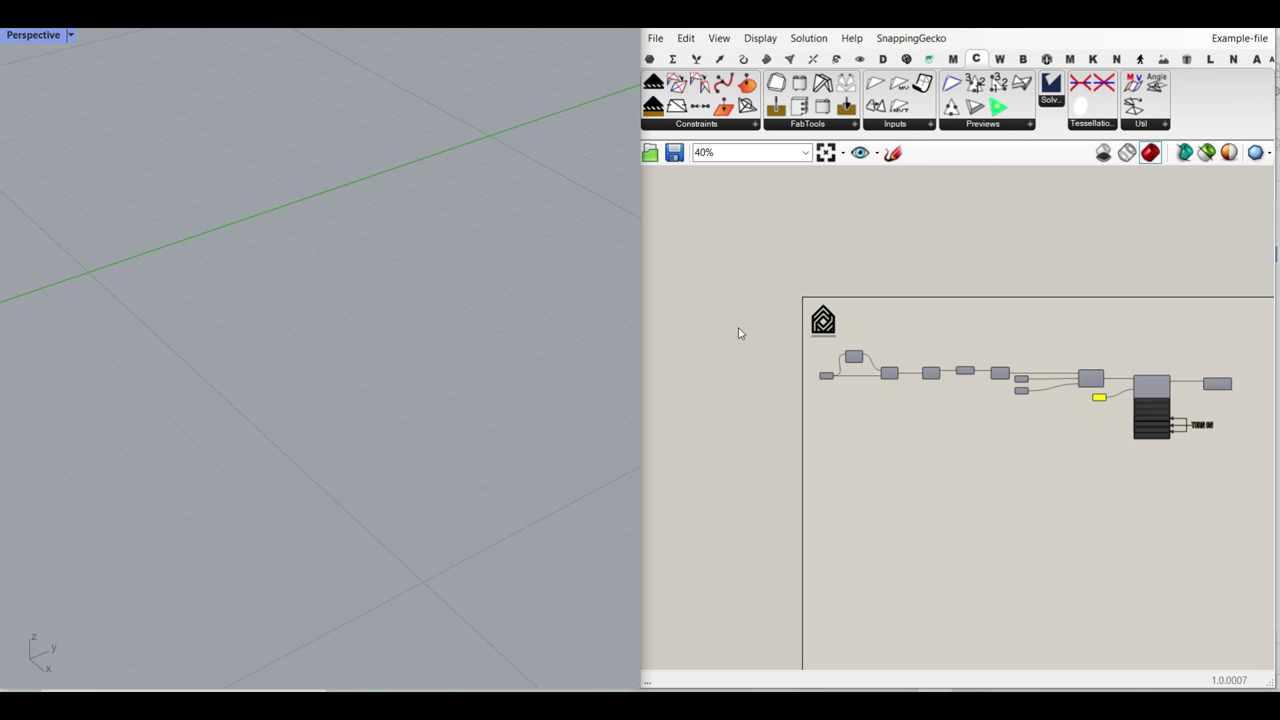
{"action": "left_click", "coordinate": [655, 38]}
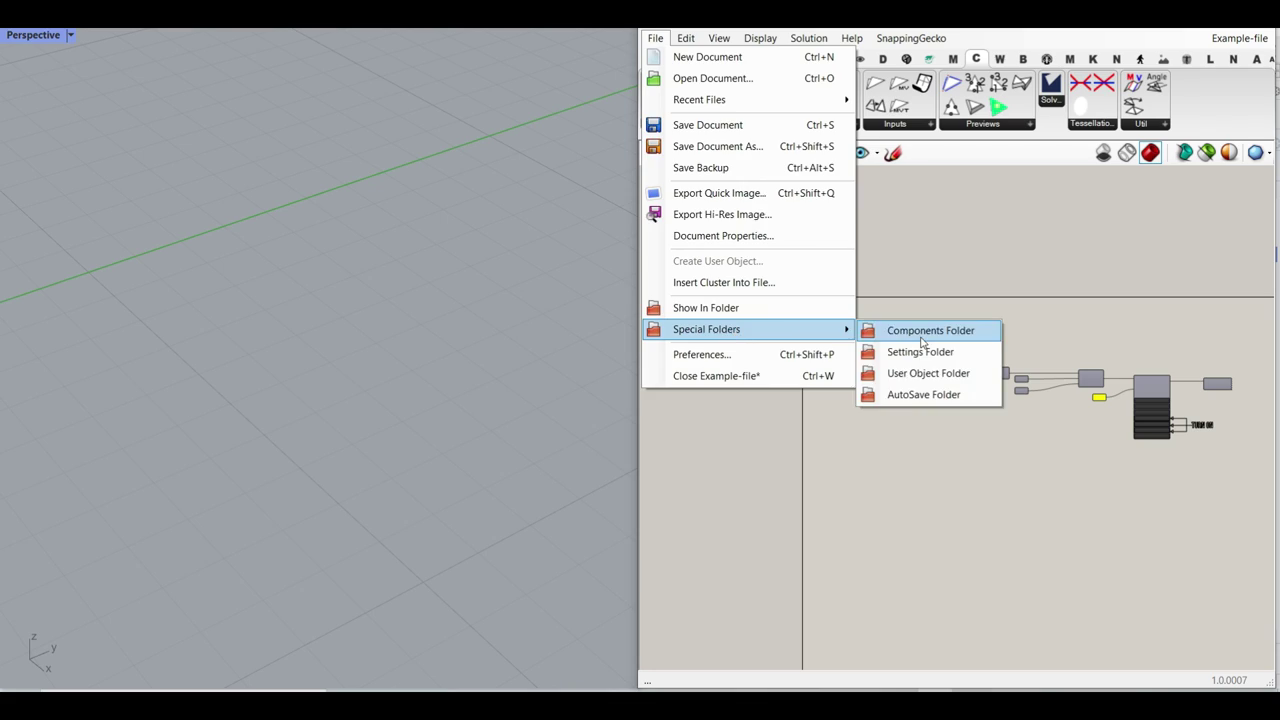
{"action": "left_click", "coordinate": [920, 331]}
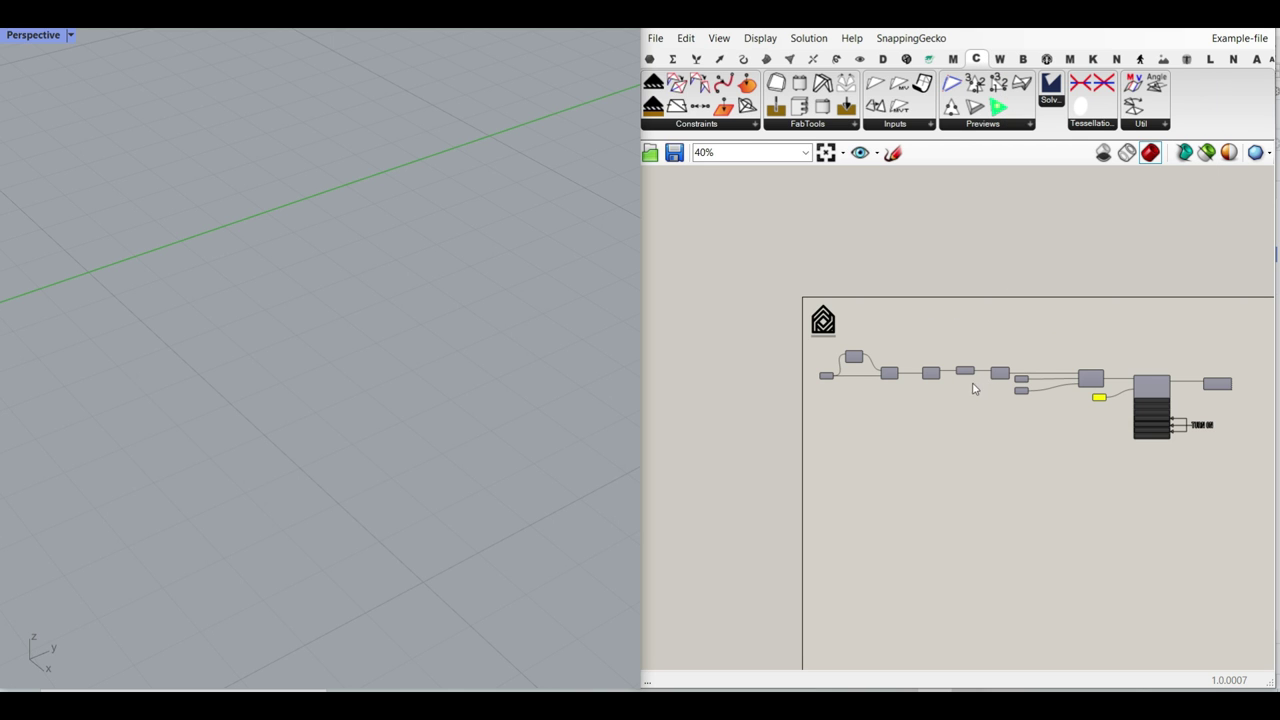
- Bake the welded triangulated mesh from the Weld Mesh component into the Rhino model
{"action": "scroll", "coordinate": [829, 380], "scroll_direction": "up", "scroll_amount": 3}
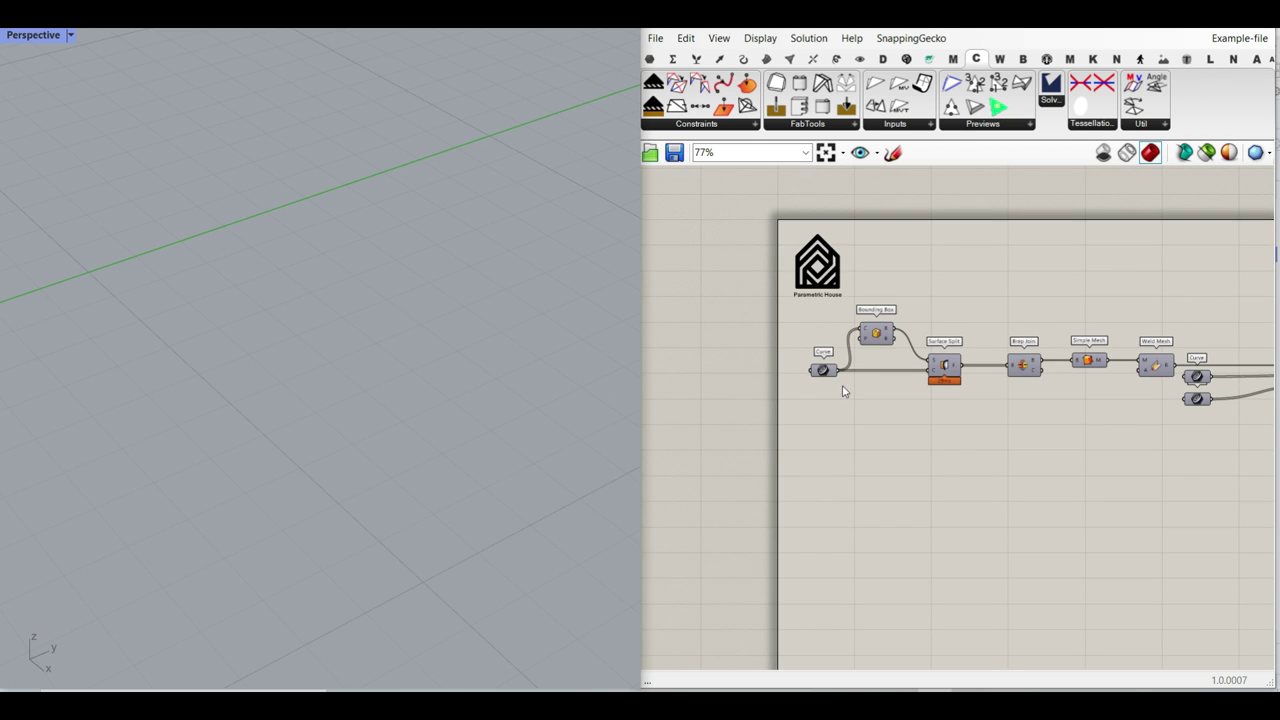
{"action": "scroll", "coordinate": [1081, 385], "scroll_direction": "up", "scroll_amount": 3}
{"action": "right_click", "coordinate": [1066, 345]}
{"action": "left_click", "coordinate": [1087, 372]}
{"action": "left_click", "coordinate": [1089, 526]}
{"action": "mouse_move", "coordinate": [371, 337]}
{"action": "right_mouse_down"}
{"action": "mouse_move", "coordinate": [383, 363]}
{"action": "mouse_move", "coordinate": [380, 331]}
{"action": "right_mouse_up"}
{"action": "scroll", "coordinate": [382, 378], "scroll_direction": "up", "scroll_amount": 3}
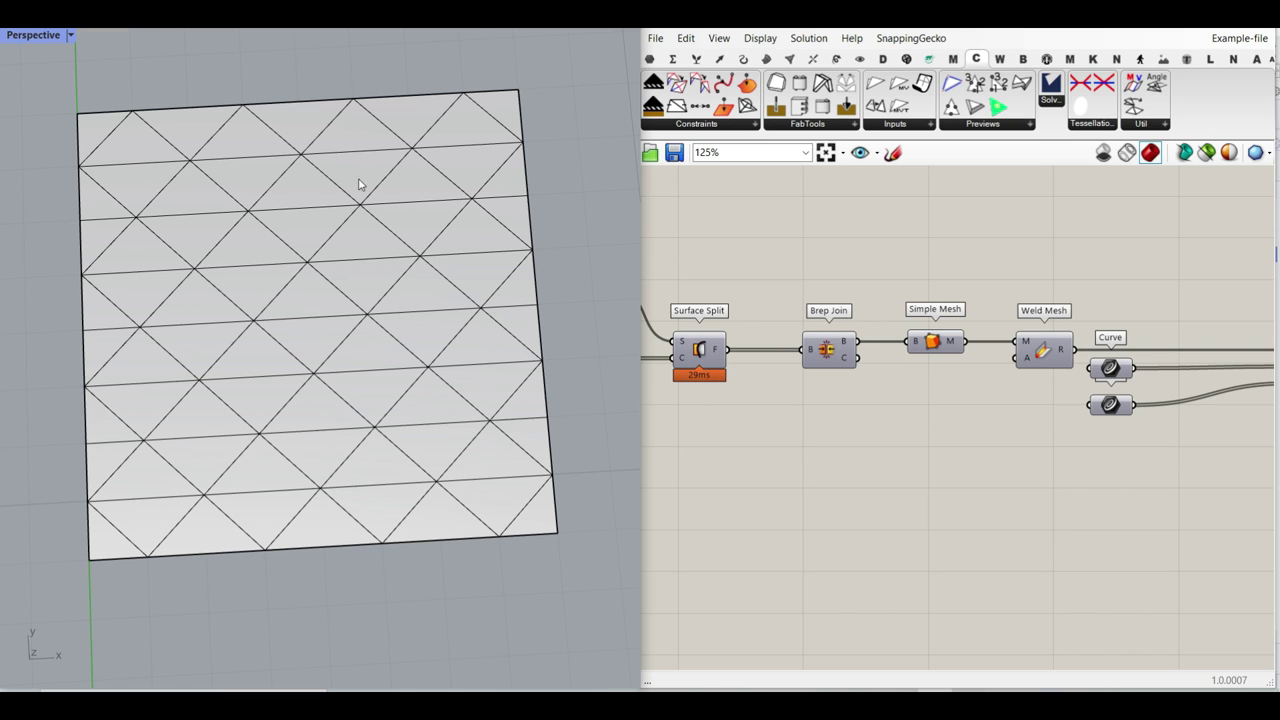
{"action": "right_click_drag", "start_coordinate": [363, 335], "coordinate": [365, 280]}
- Turn on the preview of PreviewCMesh and fold the crease pattern with the CraneSolver
{"action": "right_click_drag", "start_coordinate": [1073, 324], "coordinate": [795, 305]}
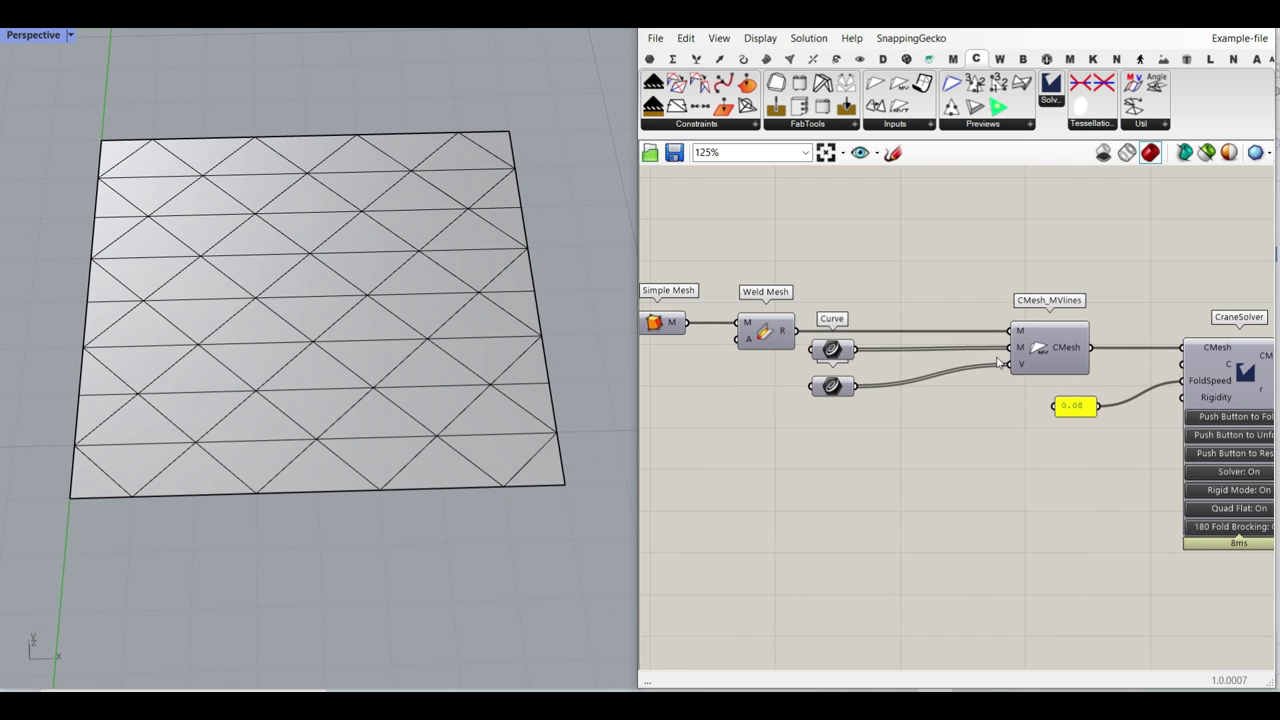
{"action": "right_click_drag", "start_coordinate": [1145, 428], "coordinate": [916, 387]}
{"action": "left_click", "coordinate": [1033, 379]}
{"action": "right_click", "coordinate": [1245, 328]}
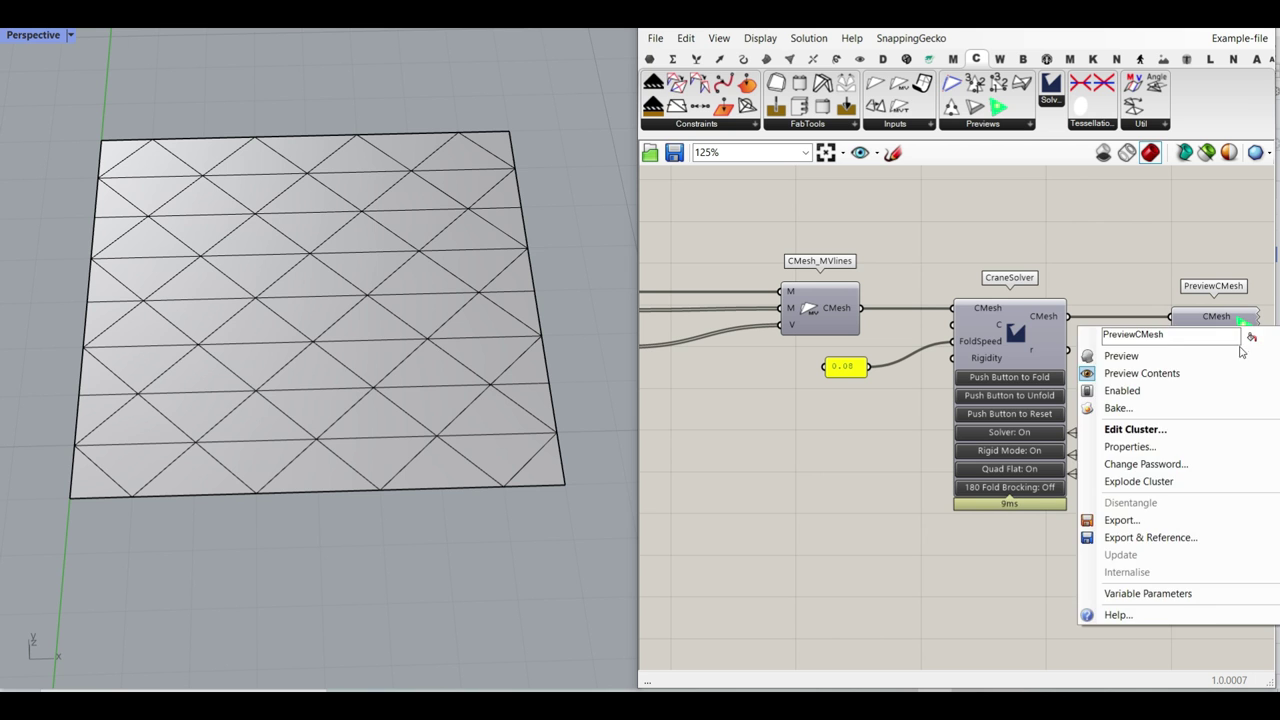
{"action": "left_click", "coordinate": [1100, 356]}
{"action": "right_click_drag", "start_coordinate": [309, 354], "coordinate": [287, 277]}
{"action": "left_click", "coordinate": [1009, 380]}
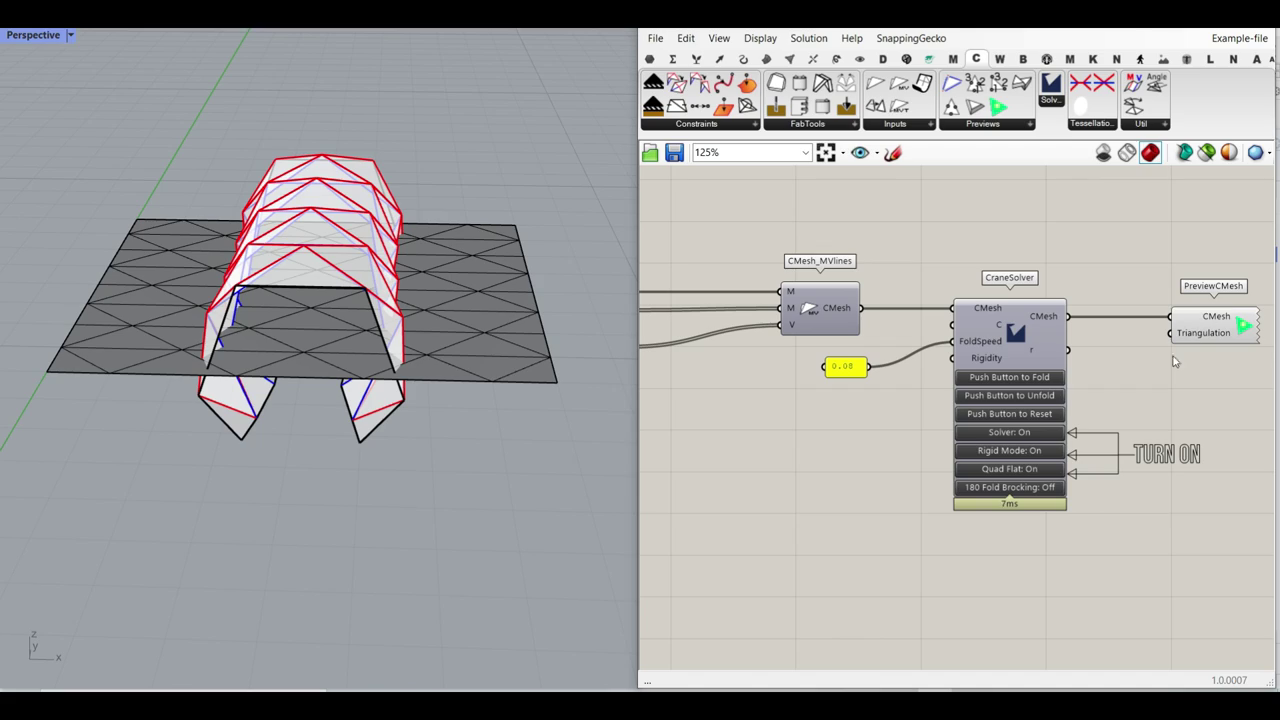
{"action": "right_click_drag", "start_coordinate": [349, 314], "coordinate": [309, 331]}
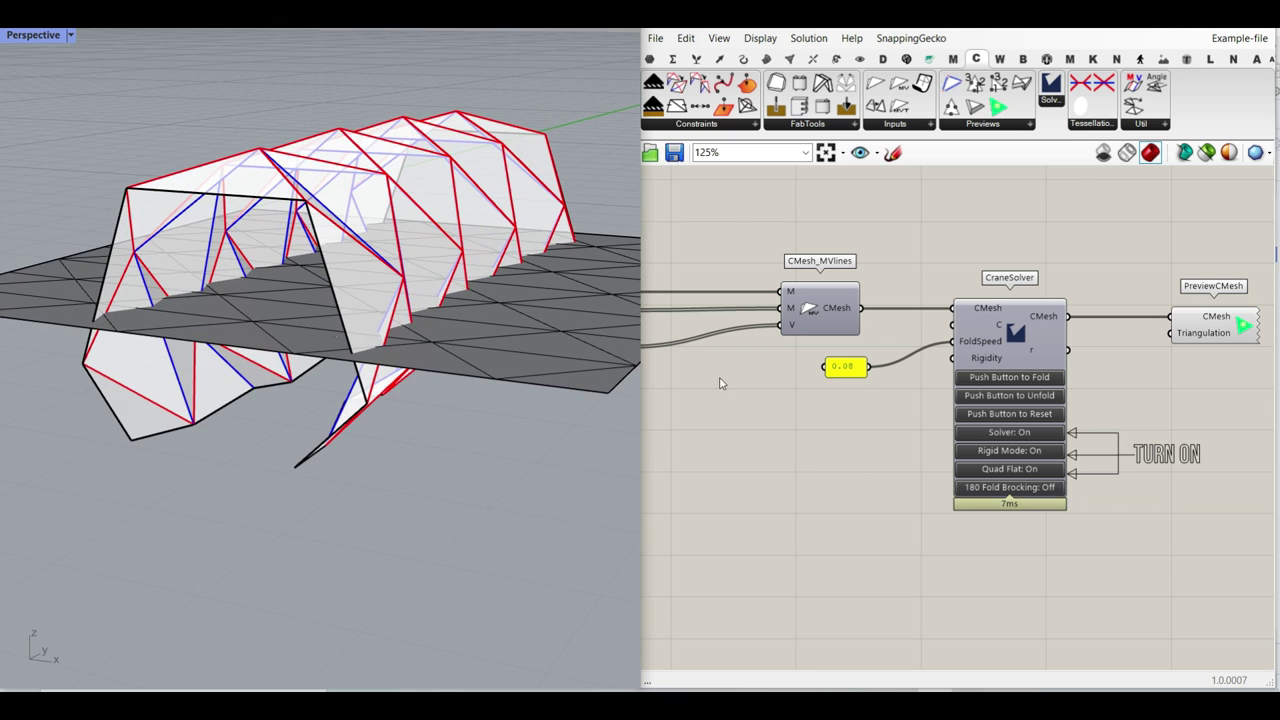
- Reset the CraneSolver and move the baked mesh clear of the crease pattern so the two lie side by side
{"action": "left_click", "coordinate": [1032, 418]}
{"action": "right_click_drag", "start_coordinate": [355, 303], "coordinate": [426, 383]}
{"action": "scroll", "coordinate": [427, 383], "scroll_direction": "down", "scroll_amount": 13}
{"action": "left_click", "coordinate": [419, 253]}
{"action": "left_click_drag", "start_coordinate": [419, 253], "coordinate": [248, 257]}
{"action": "key", "text": "Escape"}
- Examine the mesh, mountain and valley inputs of CMesh_MVlines and the matching red and blue crease lines on the pattern
{"action": "right_click_drag", "start_coordinate": [705, 308], "coordinate": [873, 319]}
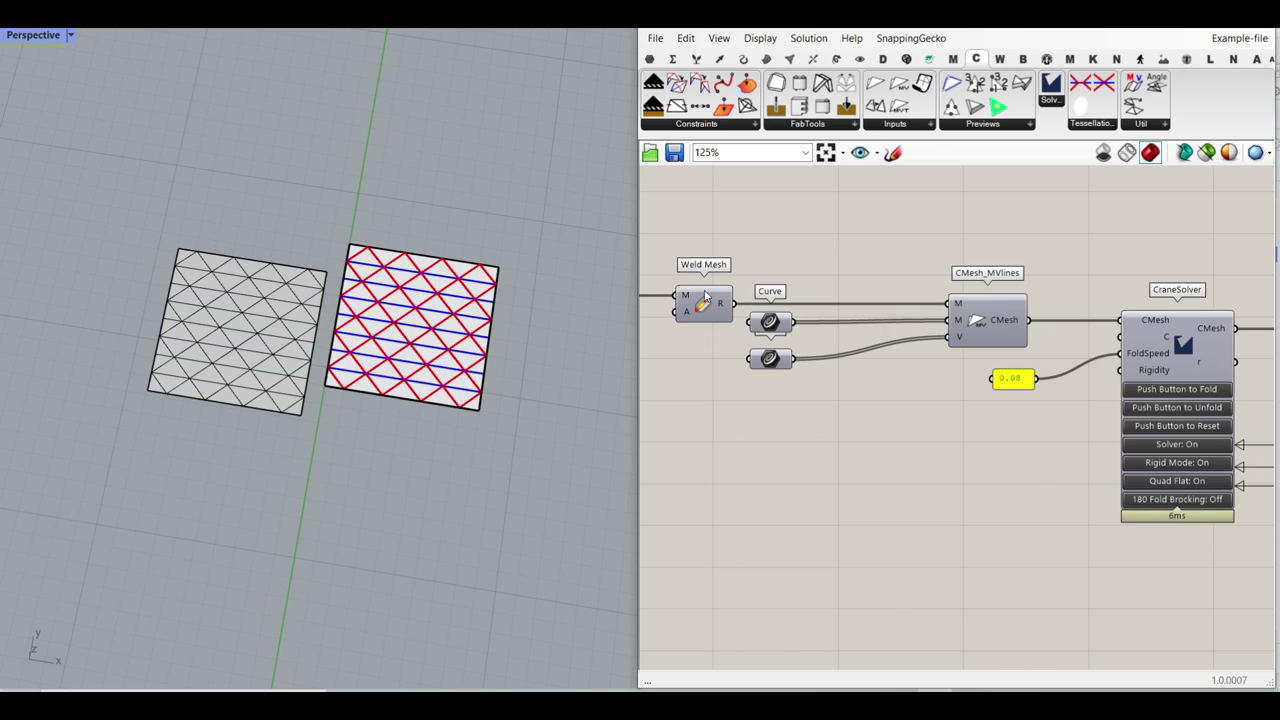
{"action": "scroll", "coordinate": [709, 299], "scroll_direction": "up", "scroll_amount": 2}
{"action": "scroll", "coordinate": [225, 340], "scroll_direction": "up", "scroll_amount": 2}
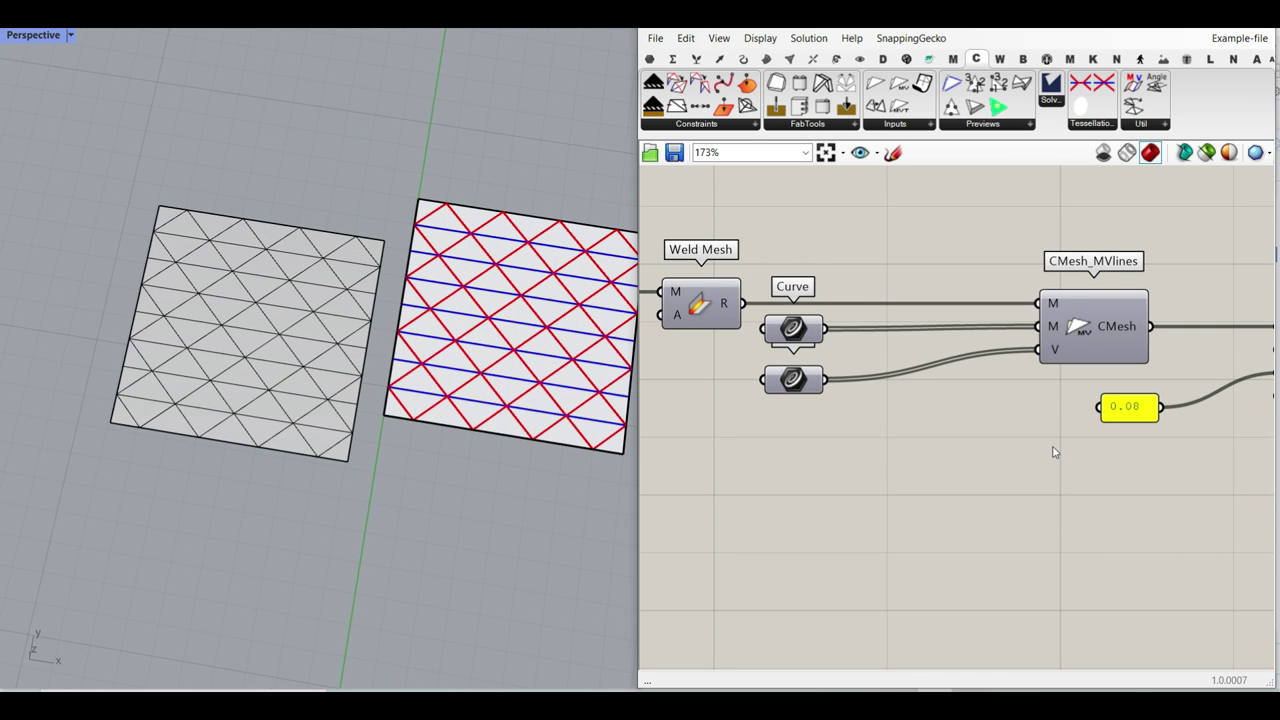
{"action": "right_click_drag", "start_coordinate": [1053, 452], "coordinate": [930, 442]}
{"action": "mouse_move", "coordinate": [917, 347]}
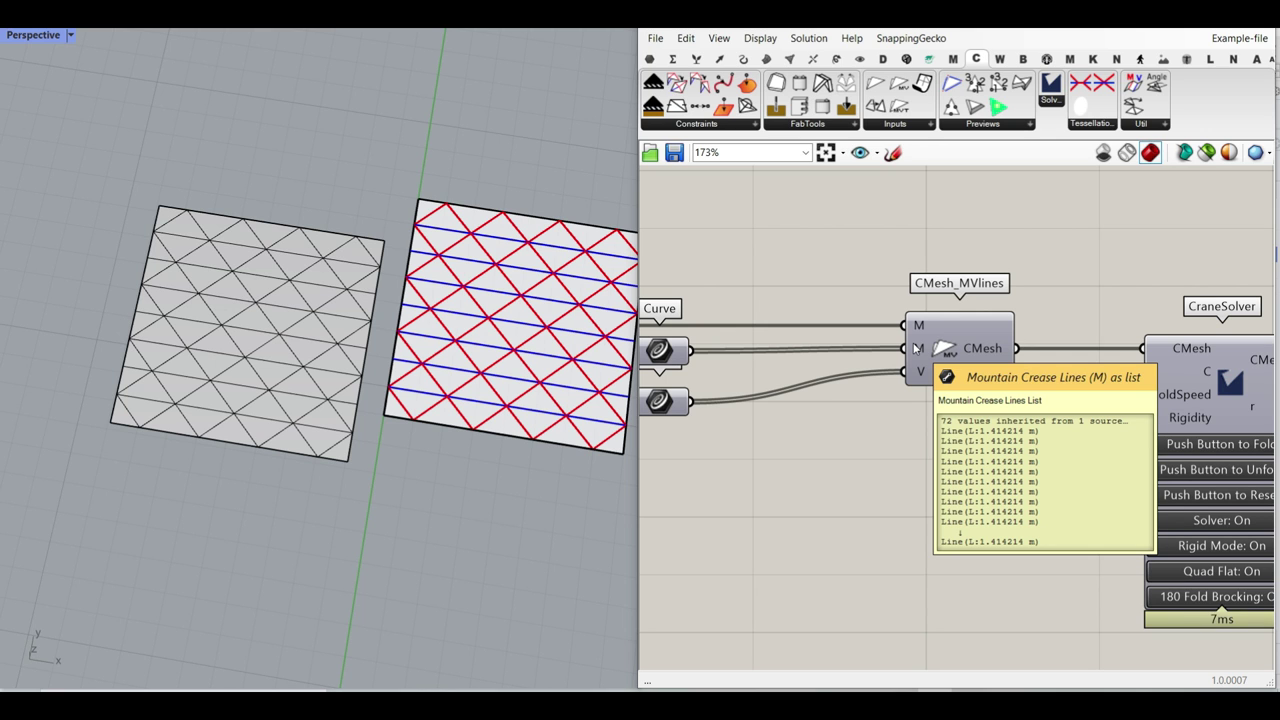
{"action": "mouse_move", "coordinate": [918, 377]}
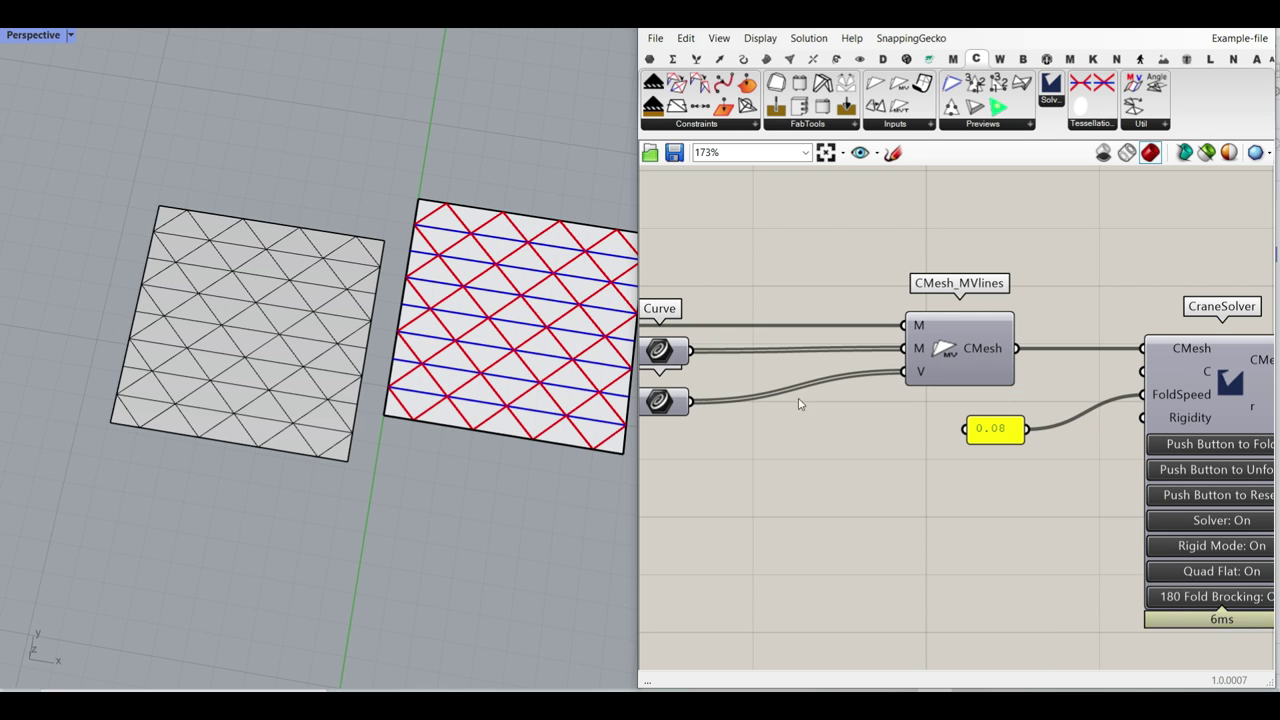
{"action": "scroll", "coordinate": [476, 278], "scroll_direction": "up", "scroll_amount": 3}
{"action": "right_click_drag", "start_coordinate": [403, 419], "coordinate": [435, 428]}
{"action": "scroll", "coordinate": [484, 484], "scroll_direction": "up", "scroll_amount": 2}
{"action": "right_click_drag", "start_coordinate": [395, 502], "coordinate": [356, 482], "text": "shift"}
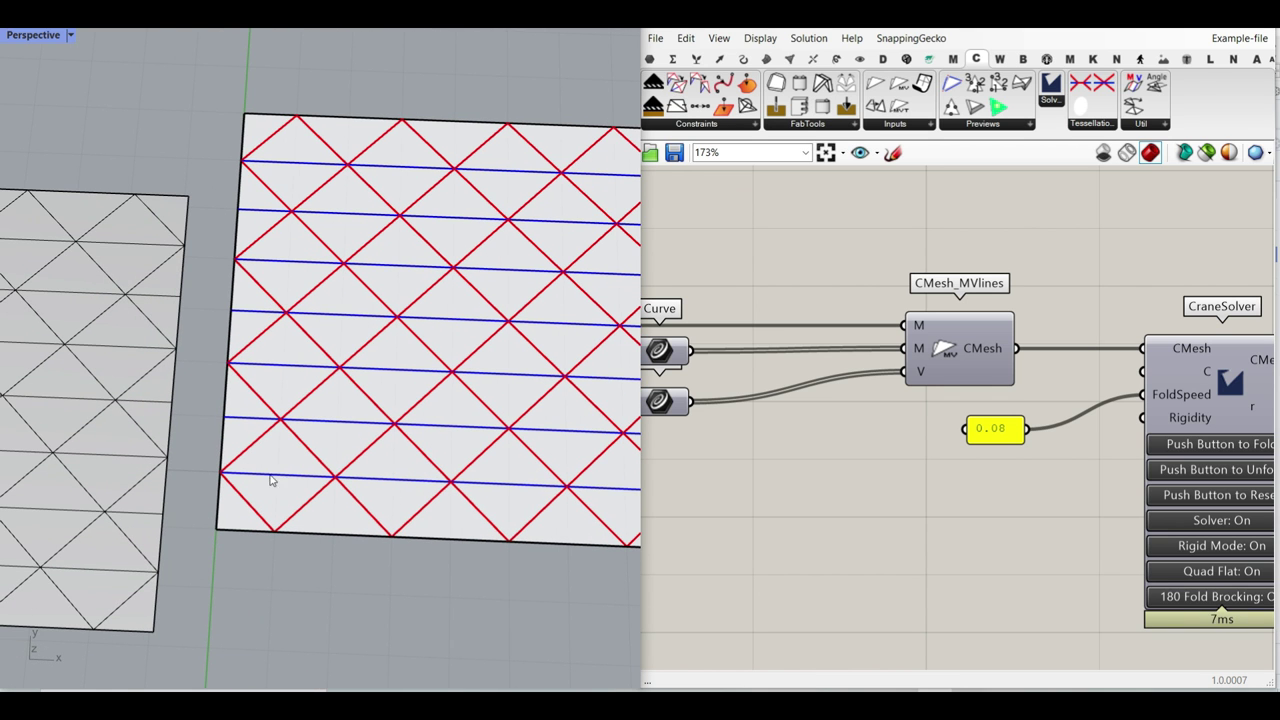
{"action": "right_click_drag", "start_coordinate": [597, 488], "coordinate": [390, 489]}
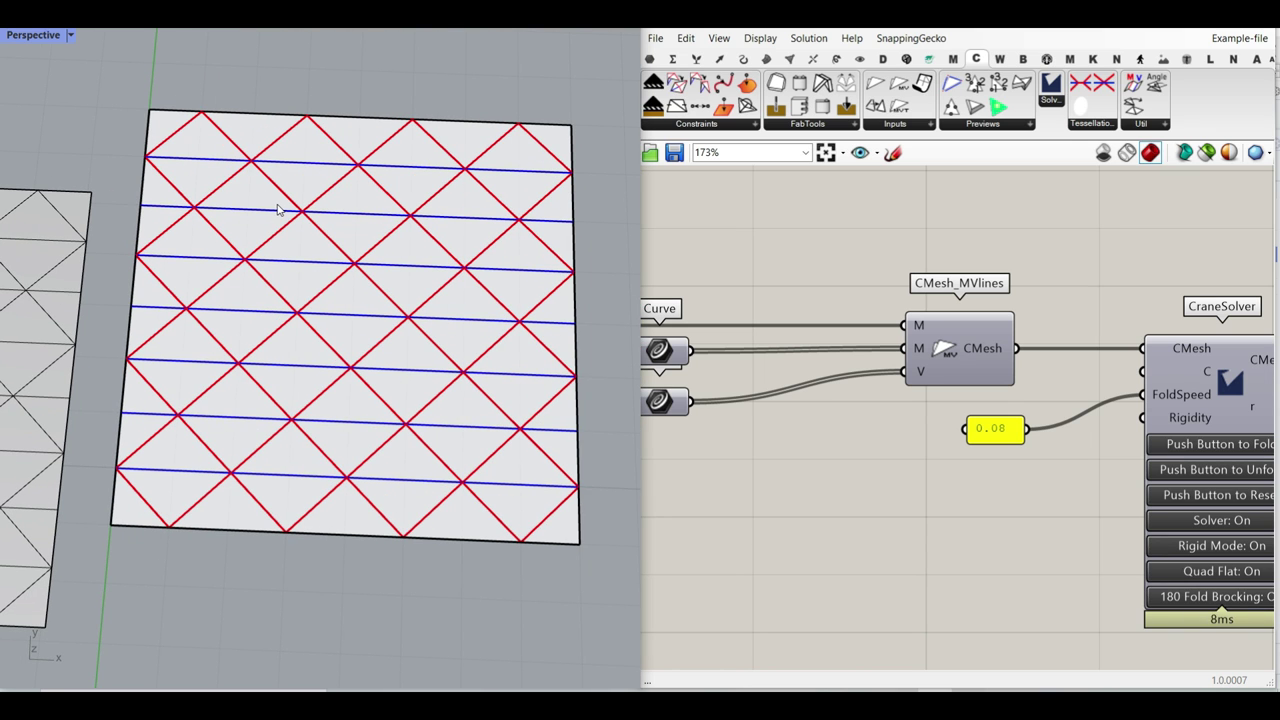
- Review the component chain from the input curves and Bounding Box through Weld Mesh to the CraneSolver, comparing both meshes
{"action": "right_click_drag", "start_coordinate": [745, 322], "coordinate": [966, 334]}
{"action": "scroll", "coordinate": [966, 334], "scroll_direction": "down", "scroll_amount": 2}
{"action": "right_click_drag", "start_coordinate": [845, 345], "coordinate": [1038, 358]}
{"action": "scroll", "coordinate": [1038, 358], "scroll_direction": "down", "scroll_amount": 2}
{"action": "scroll", "coordinate": [586, 418], "scroll_direction": "down", "scroll_amount": 4}
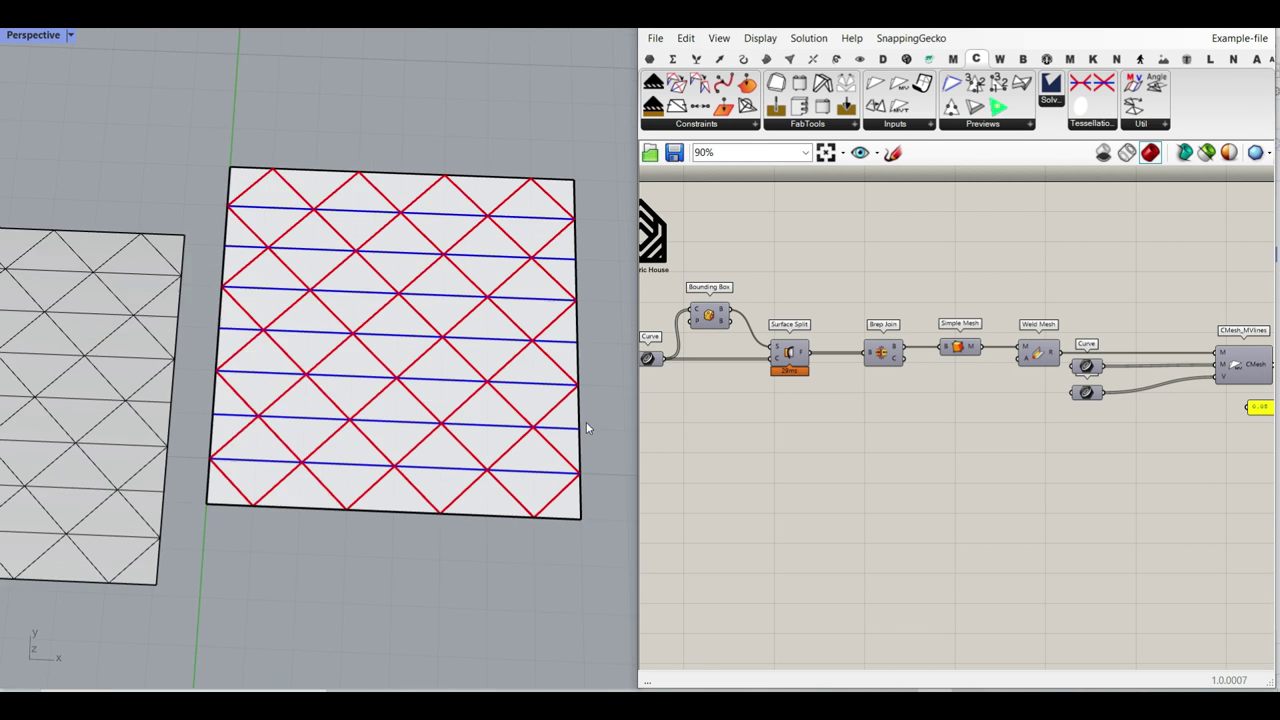
{"action": "right_click_drag", "start_coordinate": [516, 436], "coordinate": [574, 406], "text": "shift"}
{"action": "right_click_drag", "start_coordinate": [441, 315], "coordinate": [384, 334], "text": "shift"}
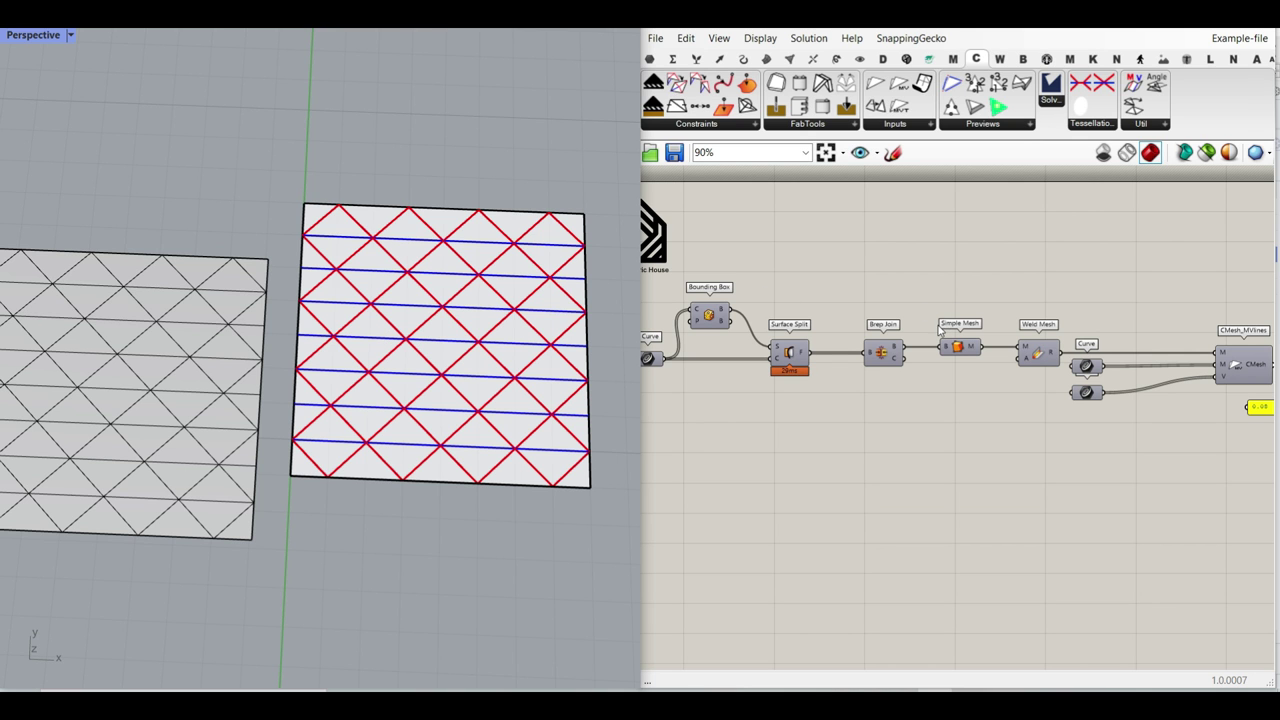
{"action": "right_click_drag", "start_coordinate": [1033, 365], "coordinate": [823, 366]}
{"action": "scroll", "coordinate": [1139, 388], "scroll_direction": "up", "scroll_amount": 4}
{"action": "right_click_drag", "start_coordinate": [1116, 380], "coordinate": [876, 334]}
- Delete the baked mesh lying beside the crease pattern
{"action": "scroll", "coordinate": [407, 443], "scroll_direction": "down", "scroll_amount": 3}
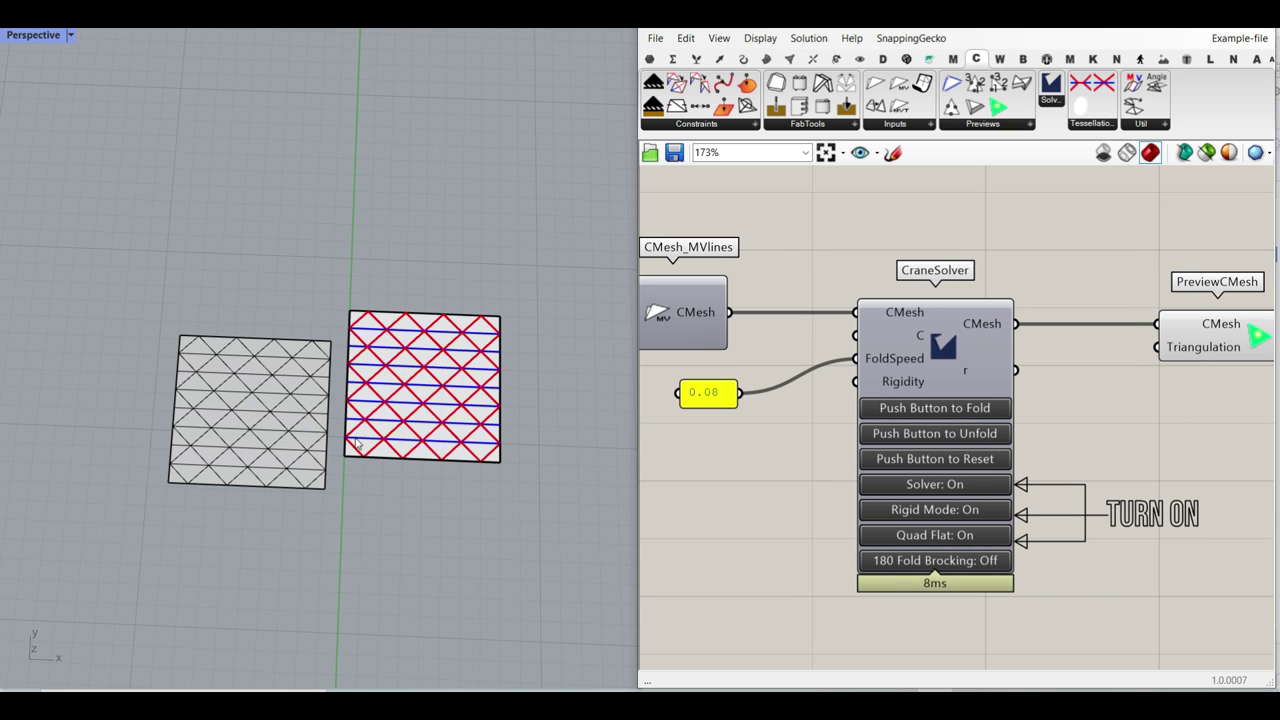
{"action": "left_click", "coordinate": [295, 413]}
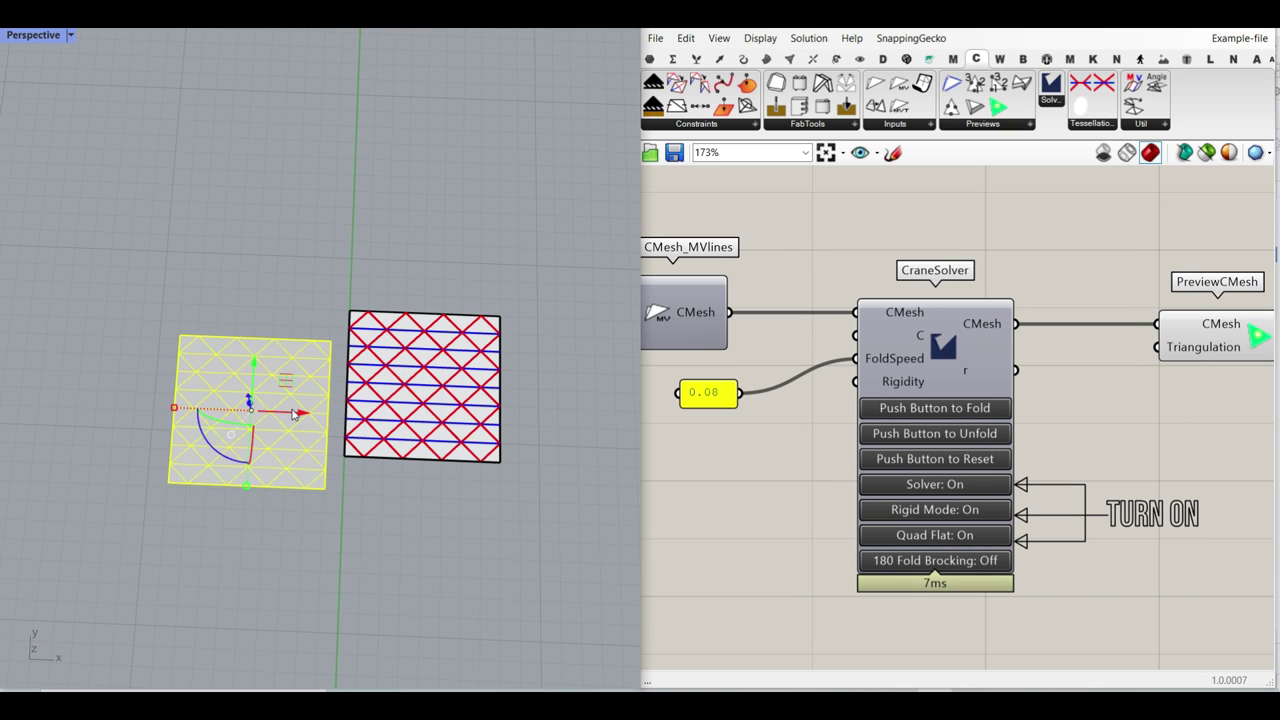
{"action": "key", "text": "Delete"}
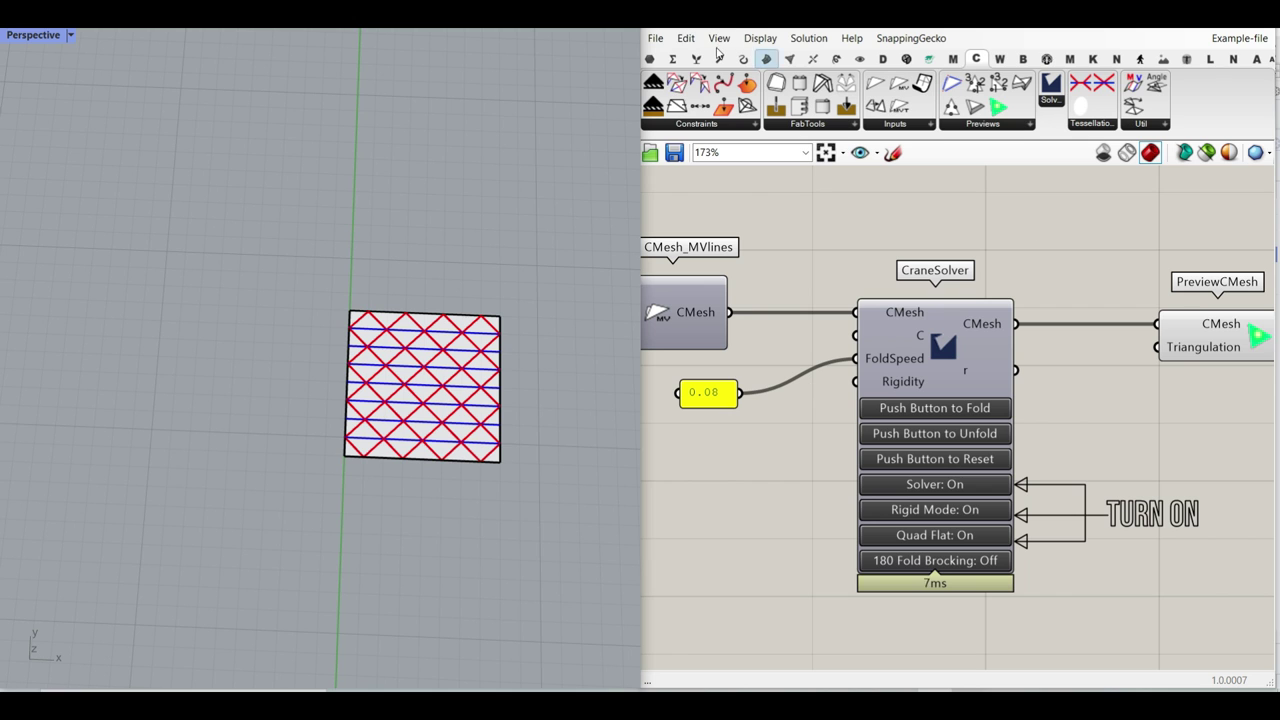
- Delete all components of the example folding definition from the canvas
{"action": "scroll", "coordinate": [798, 340], "scroll_direction": "down", "scroll_amount": 4}
{"action": "scroll", "coordinate": [798, 340], "scroll_direction": "down", "scroll_amount": 3}
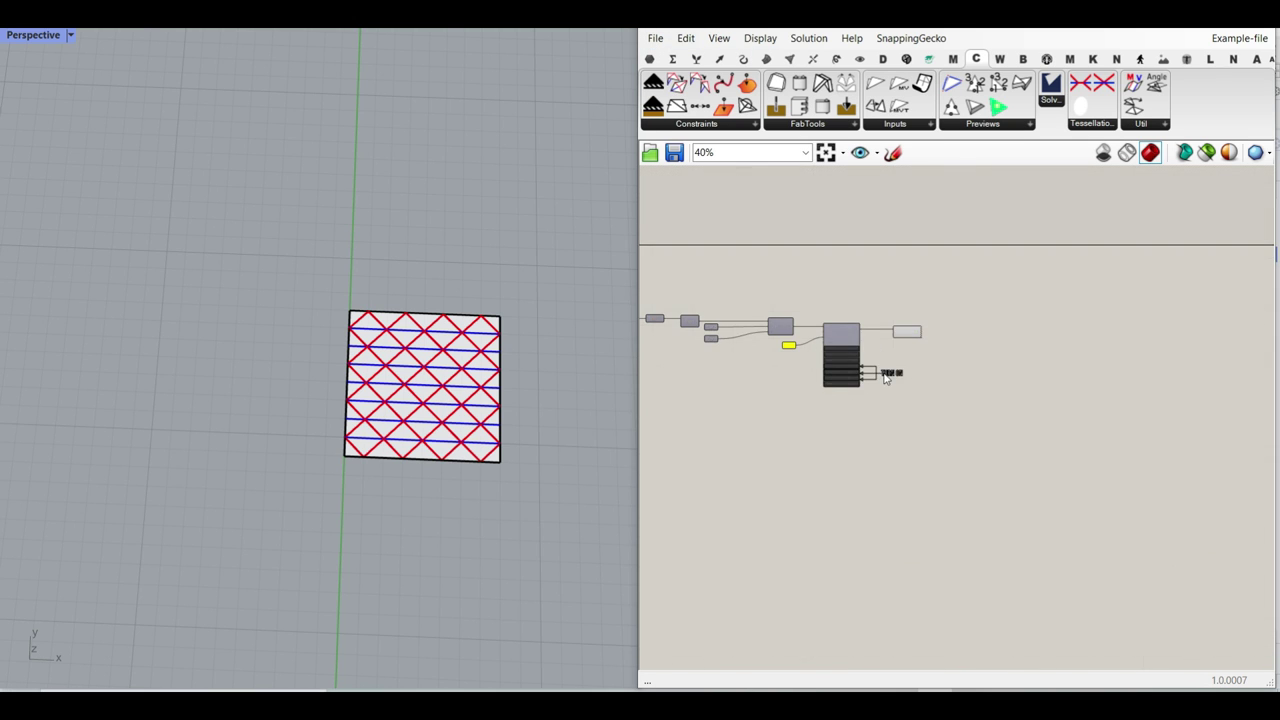
{"action": "left_click_drag", "start_coordinate": [1100, 440], "coordinate": [661, 350]}
{"action": "key", "text": "Delete"}
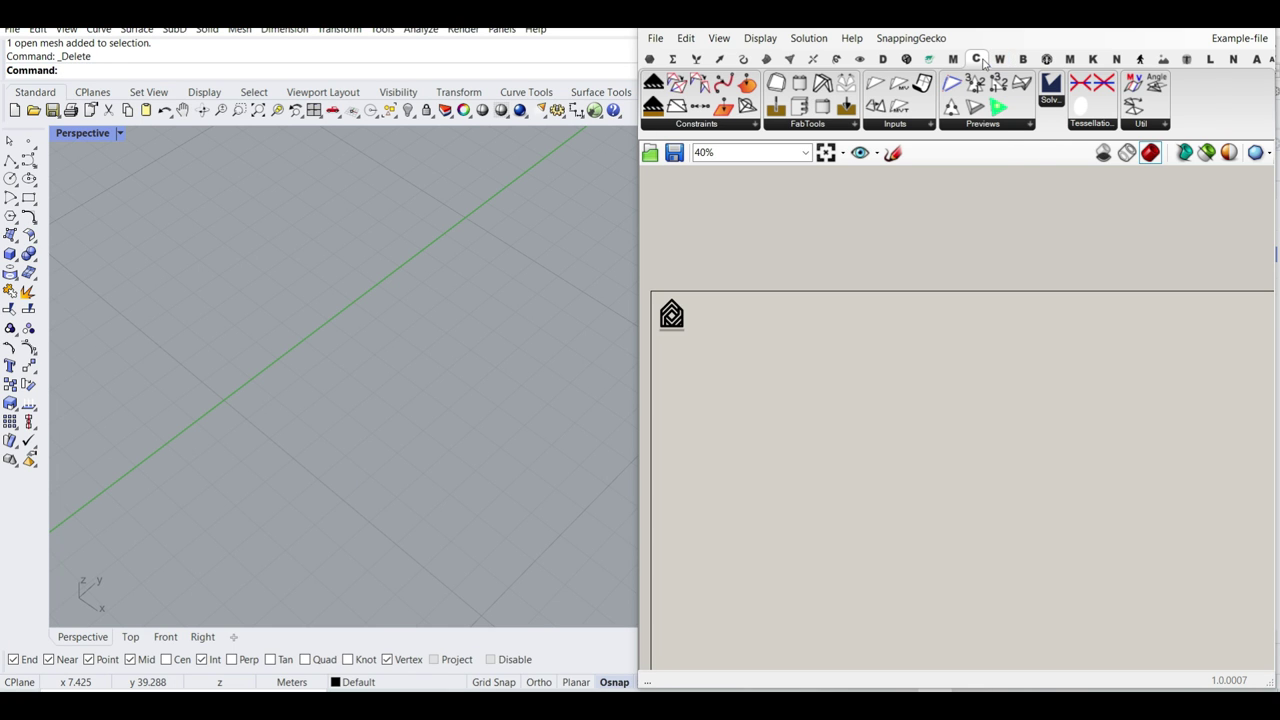
- Place a CraneSolver component on the empty canvas
{"action": "left_click", "coordinate": [1055, 100]}
{"action": "left_click_drag", "start_coordinate": [1052, 95], "coordinate": [905, 312]}
{"action": "scroll", "coordinate": [910, 290], "scroll_direction": "up", "scroll_amount": 3}
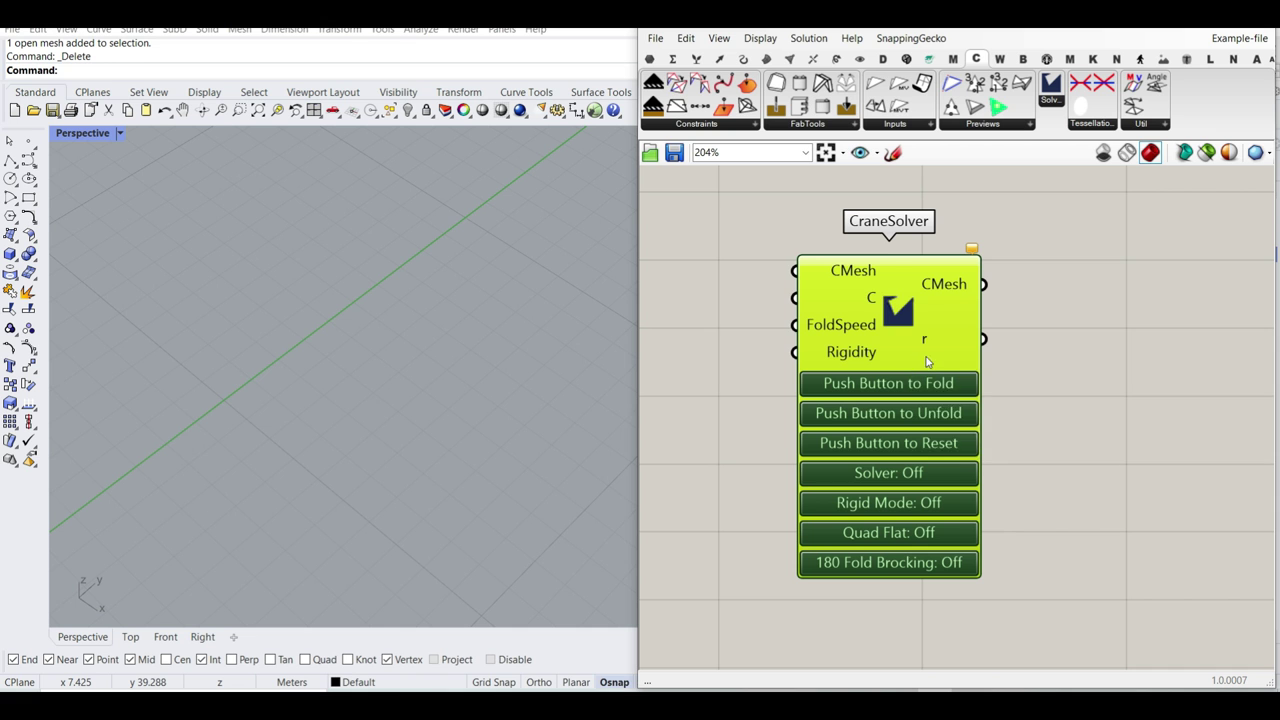
{"action": "right_click_drag", "start_coordinate": [1030, 333], "coordinate": [891, 374]}
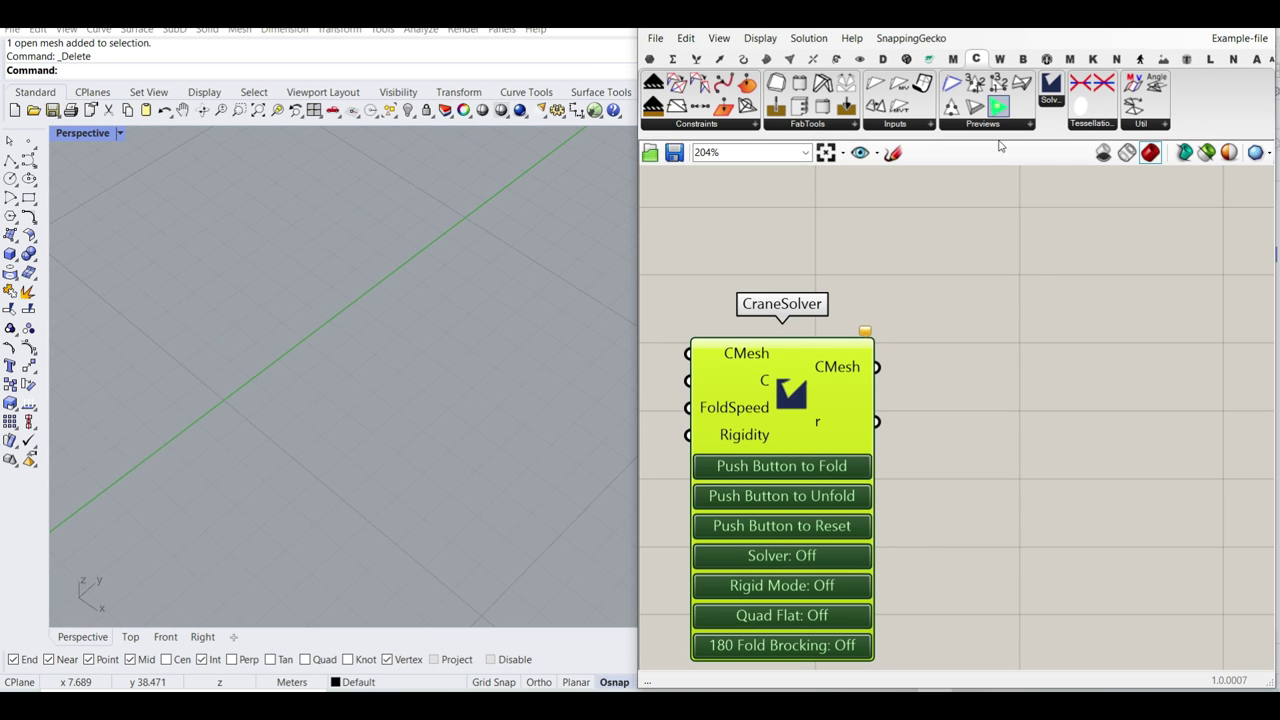
- Place a PreviewCMesh component beside the CraneSolver and connect the solver's CMesh output to its CMesh input
{"action": "left_click", "coordinate": [996, 350]}
{"action": "left_click_drag", "start_coordinate": [878, 367], "coordinate": [953, 342]}
{"action": "left_click_drag", "start_coordinate": [1010, 361], "coordinate": [1047, 391]}
{"action": "scroll", "coordinate": [1021, 419], "scroll_direction": "down", "scroll_amount": 2}
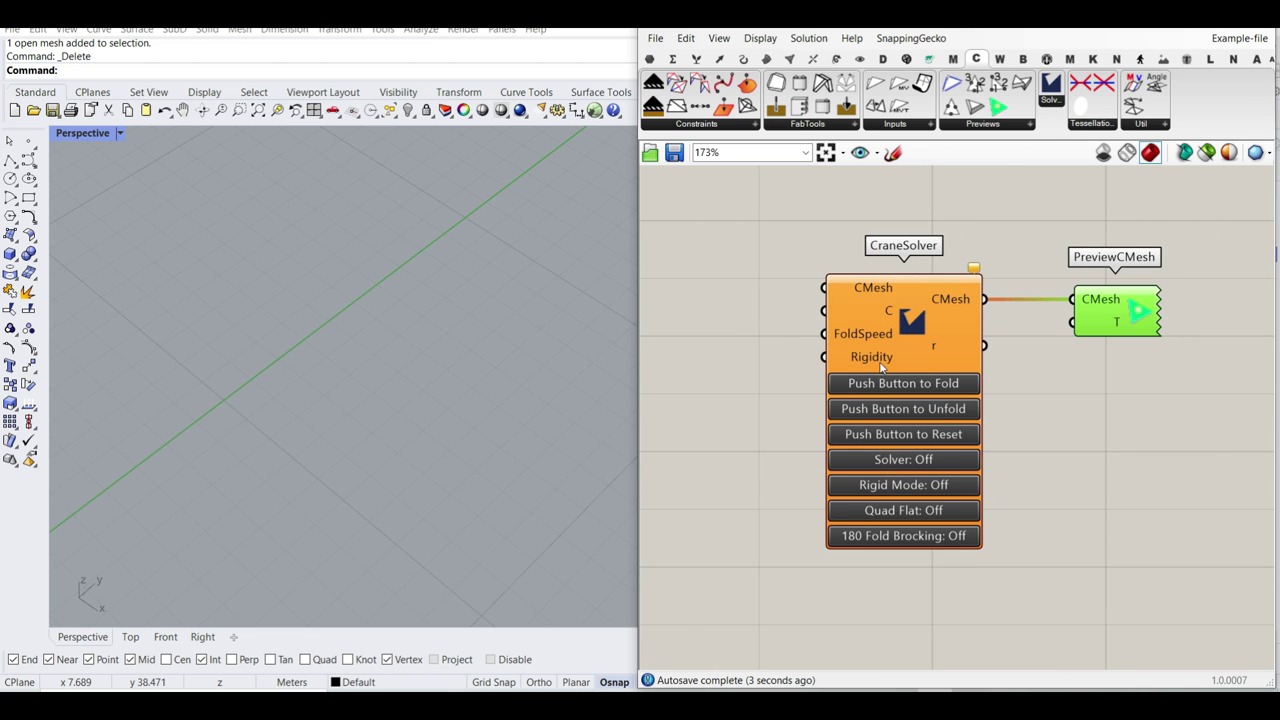
- Turn on Solver, Rigid Mode and Quad Flat in the CraneSolver
{"action": "scroll", "coordinate": [1000, 475], "scroll_direction": "up", "scroll_amount": 2}
{"action": "right_click_drag", "start_coordinate": [993, 477], "coordinate": [948, 477]}
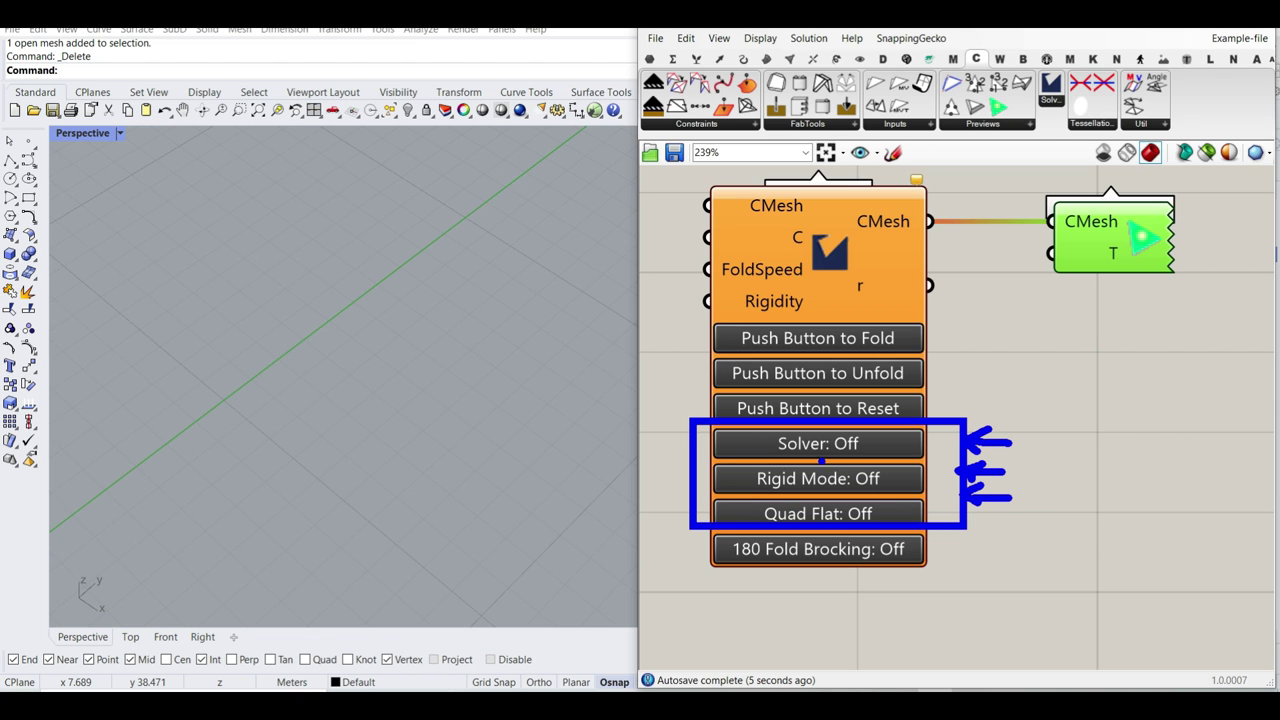
{"action": "left_click", "coordinate": [840, 449]}
{"action": "left_click", "coordinate": [844, 478]}
{"action": "left_click", "coordinate": [851, 510]}
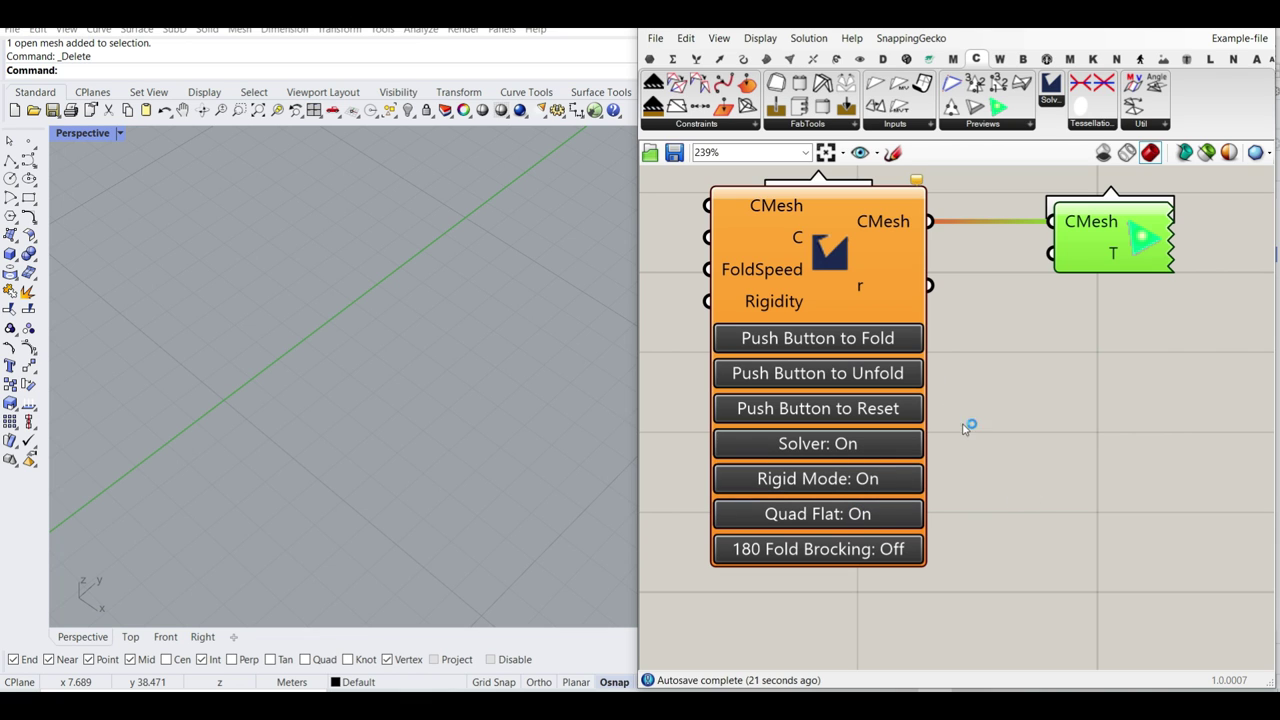
- Try out the CraneSolver's Fold, Unfold and Reset actions
{"action": "left_click", "coordinate": [829, 341]}
{"action": "left_click", "coordinate": [829, 341]}
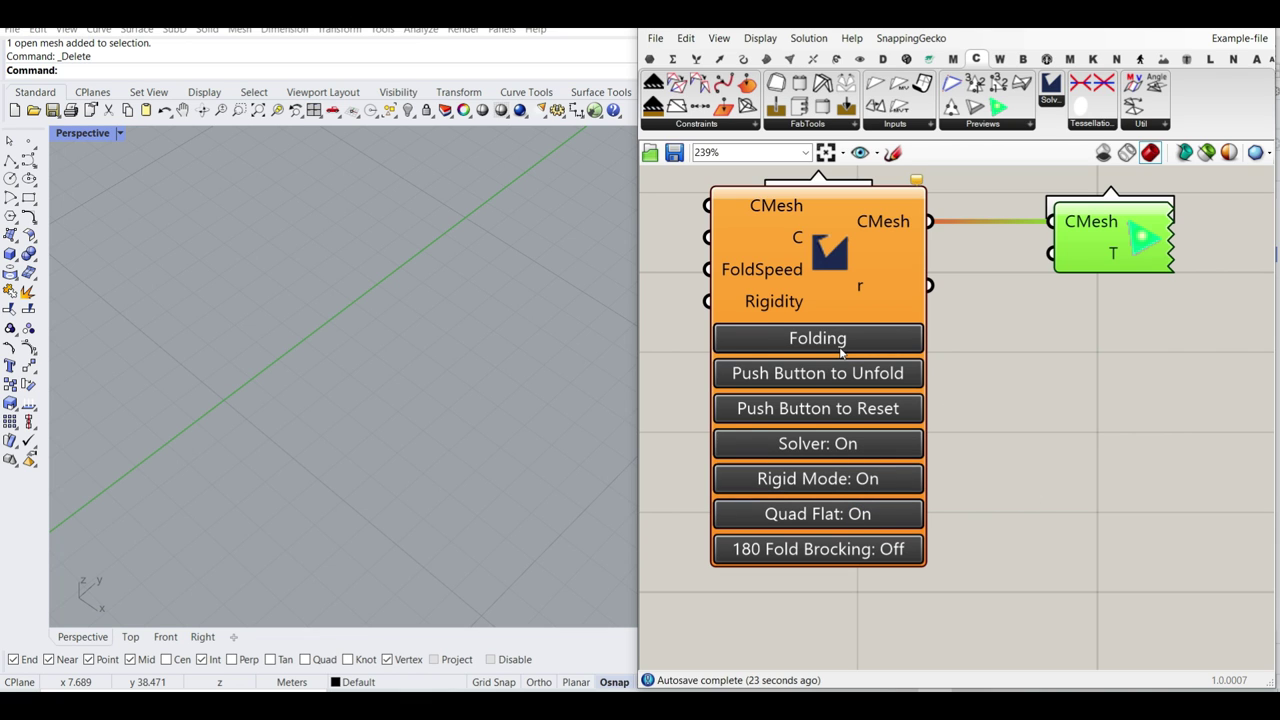
{"action": "left_click", "coordinate": [831, 374]}
{"action": "left_click", "coordinate": [832, 418]}
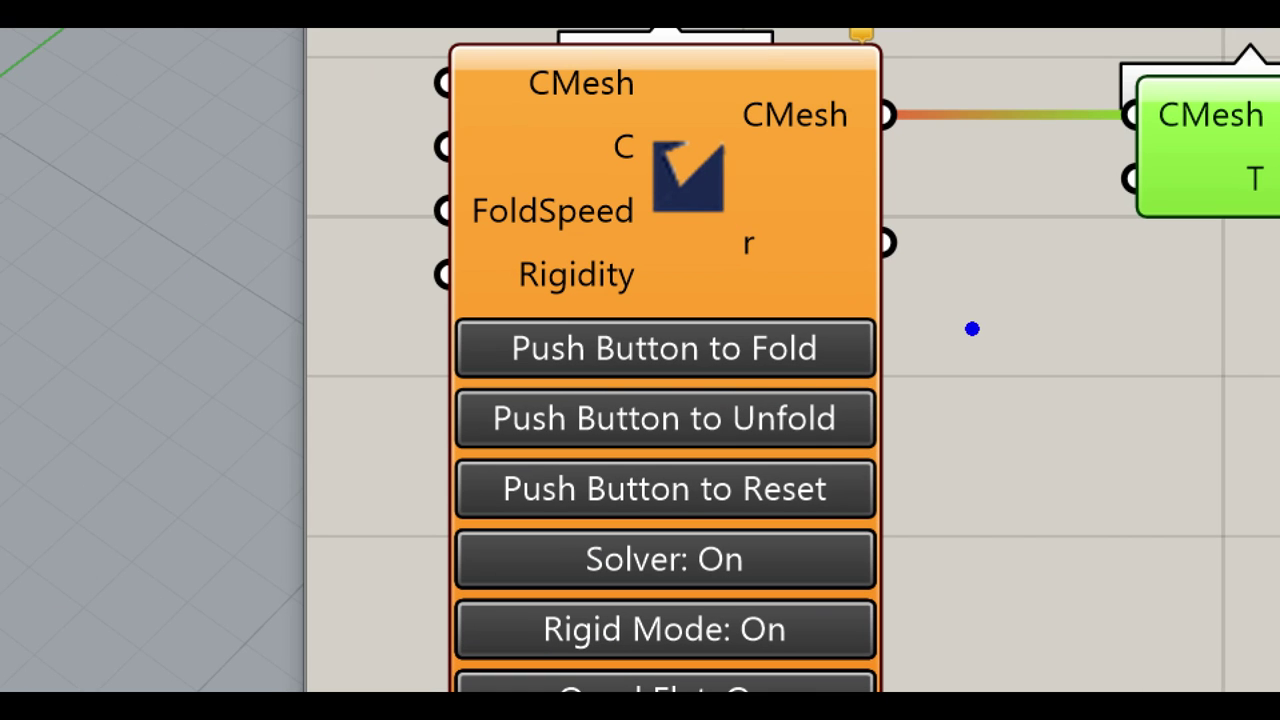
{"action": "left_click_drag", "start_coordinate": [690, 420], "coordinate": [748, 455], "text": "ctrl"}
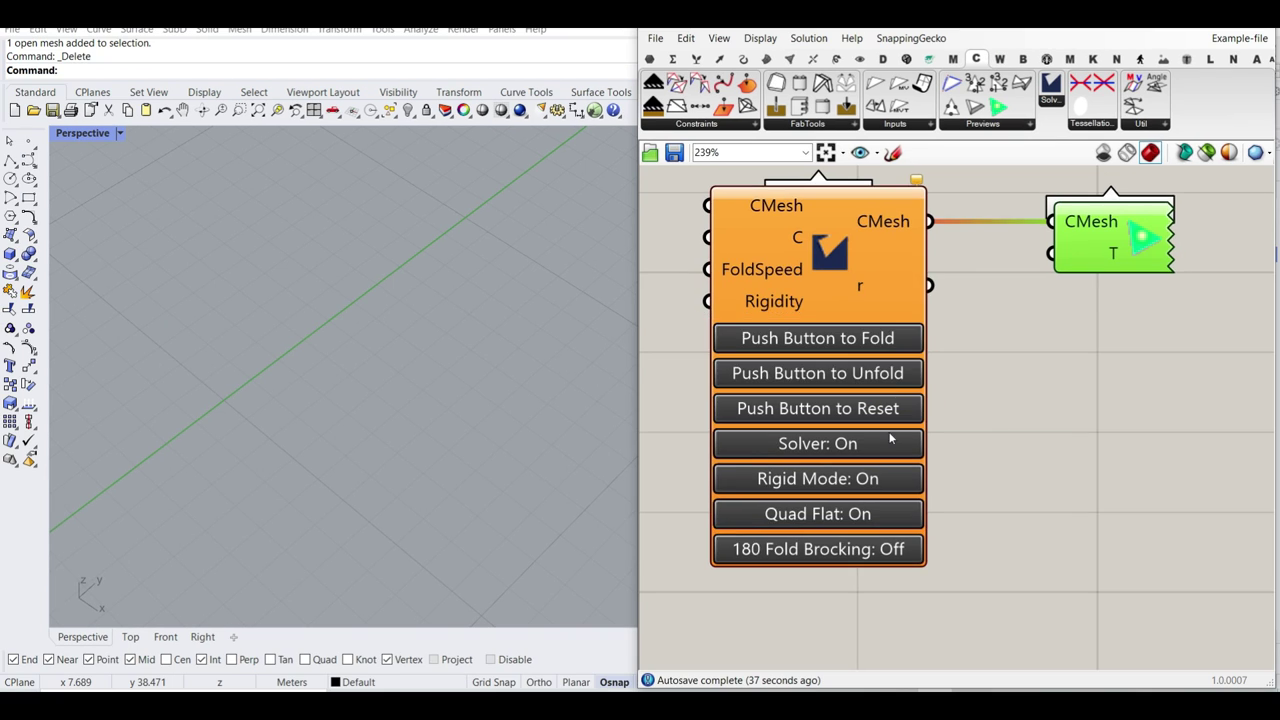
- Examine the CraneSolver's inputs, especially CMesh and C, to see what the solver needs
{"action": "scroll", "coordinate": [977, 480], "scroll_direction": "down", "scroll_amount": 4}
{"action": "right_click_drag", "start_coordinate": [869, 424], "coordinate": [1091, 442]}
{"action": "scroll", "coordinate": [1096, 372], "scroll_direction": "up", "scroll_amount": 4}
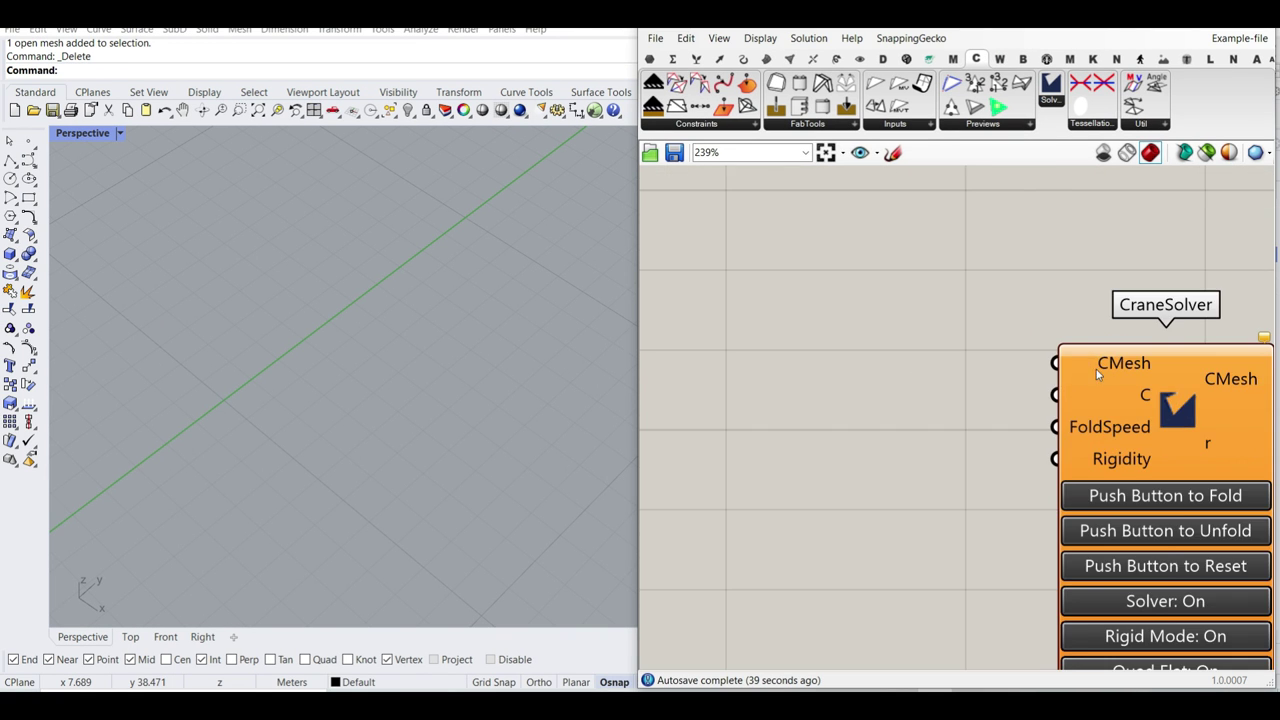
{"action": "right_click_drag", "start_coordinate": [1096, 369], "coordinate": [978, 347]}
{"action": "scroll", "coordinate": [991, 344], "scroll_direction": "up", "scroll_amount": 3}
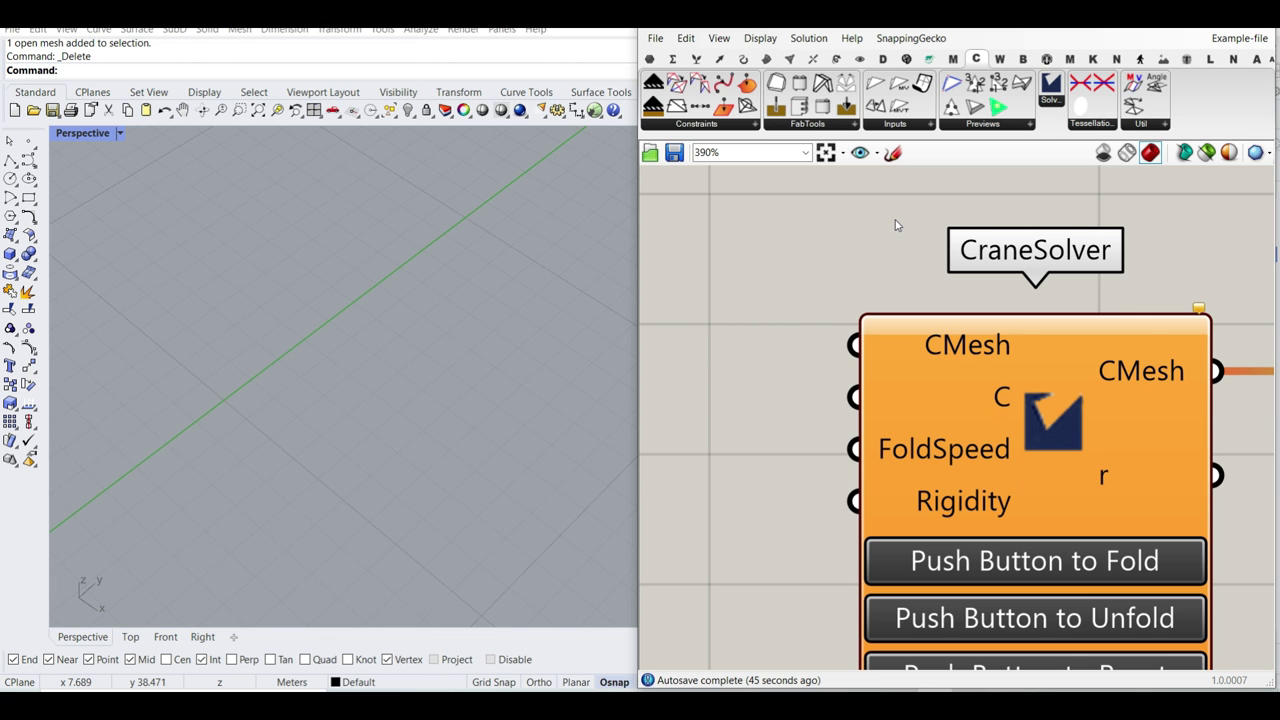
{"action": "left_click", "coordinate": [688, 126]}
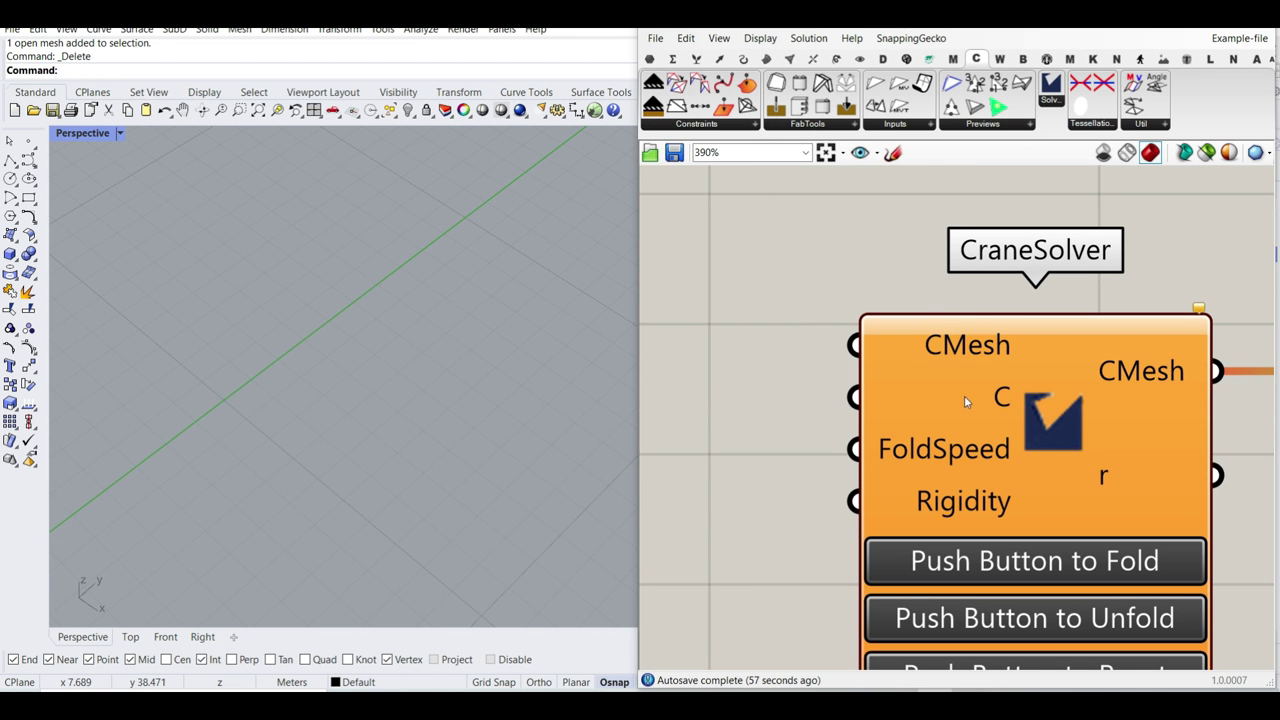
{"action": "left_click_drag", "start_coordinate": [980, 382], "coordinate": [1016, 398]}
{"action": "left_click_drag", "start_coordinate": [832, 316], "coordinate": [1016, 369]}
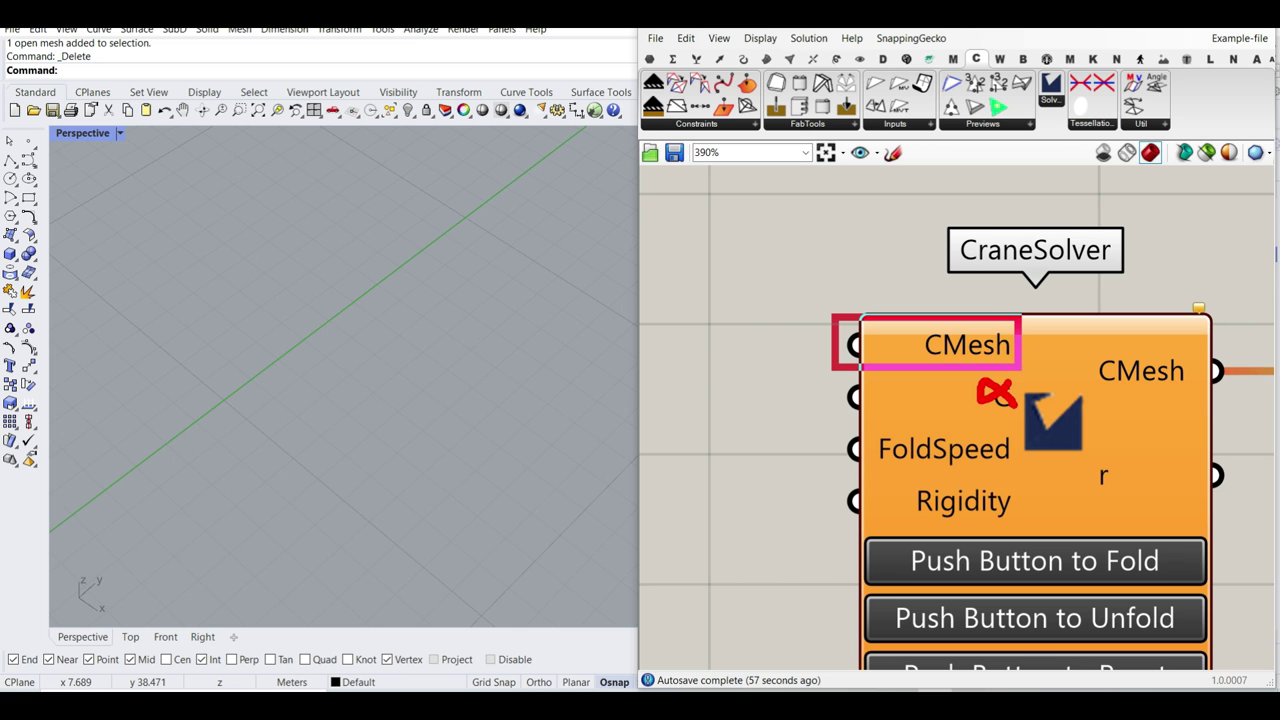
{"action": "key", "text": "Escape"}
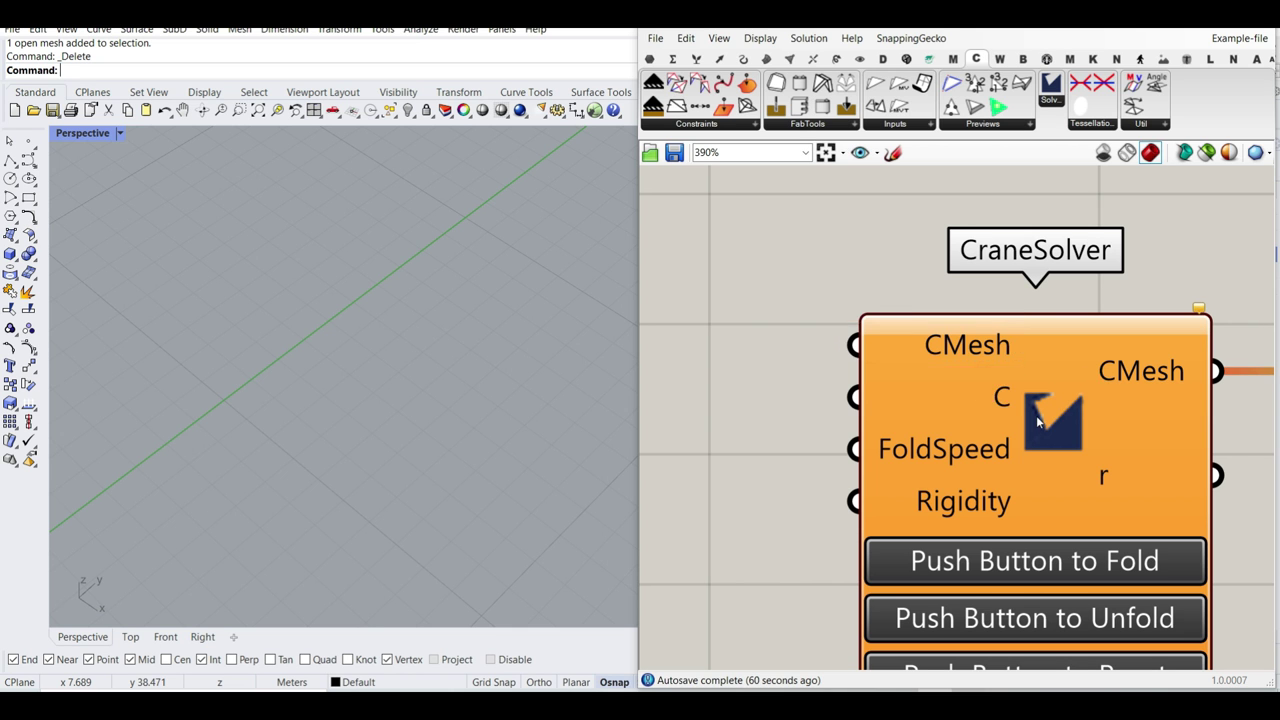
{"action": "scroll", "coordinate": [1036, 415], "scroll_direction": "down", "scroll_amount": 6}
{"action": "right_click_drag", "start_coordinate": [830, 418], "coordinate": [971, 442]}
{"action": "scroll", "coordinate": [931, 347], "scroll_direction": "up", "scroll_amount": 3}
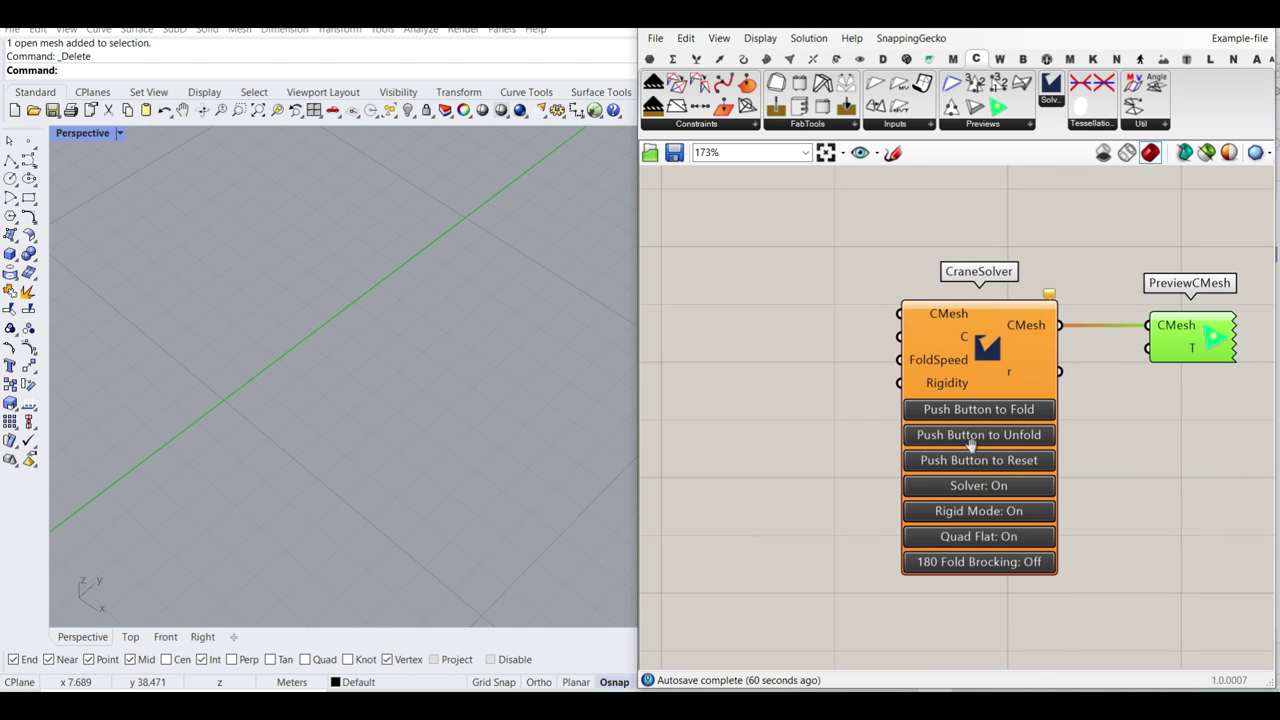
- Draw a roughly square rectangle on the construction plane in the Perspective viewport as the paper outline
{"action": "mouse_move", "coordinate": [236, 404]}
{"action": "right_mouse_down"}
{"action": "mouse_move", "coordinate": [374, 354]}
{"action": "mouse_move", "coordinate": [320, 366]}
{"action": "mouse_move", "coordinate": [400, 434]}
{"action": "mouse_move", "coordinate": [274, 403]}
{"action": "mouse_move", "coordinate": [249, 423]}
{"action": "right_mouse_up"}
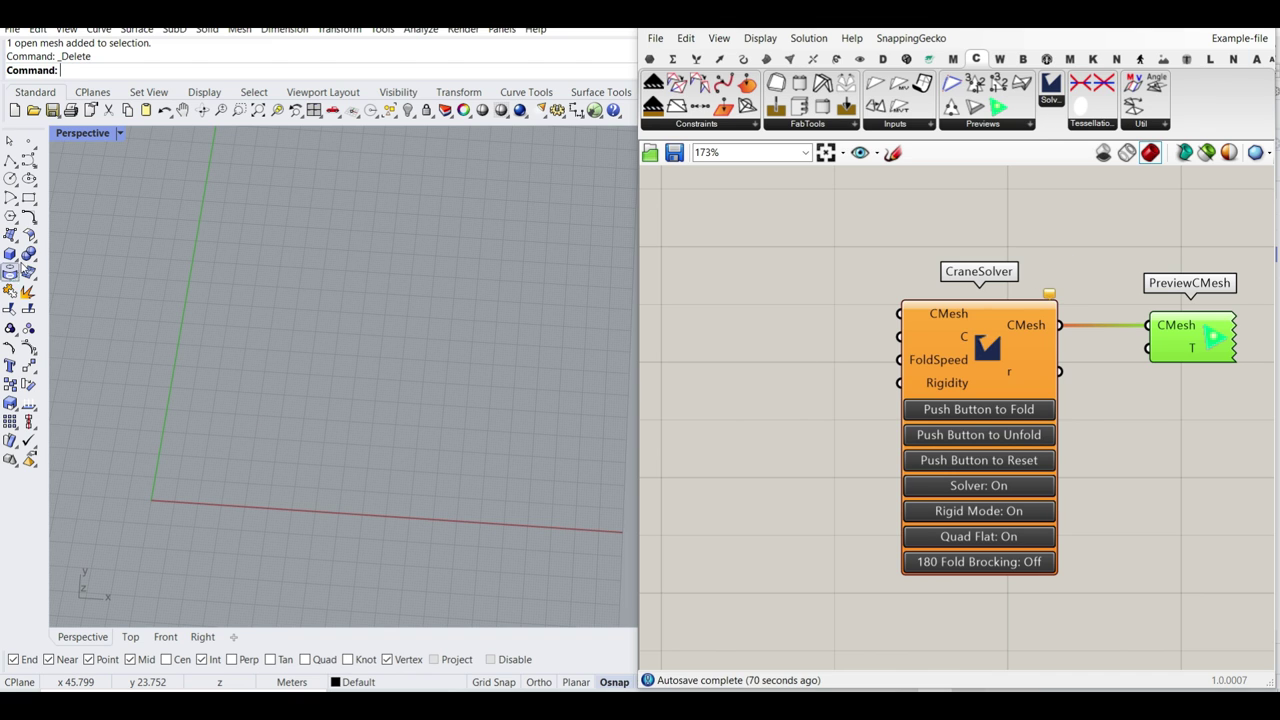
{"action": "left_click", "coordinate": [28, 197]}
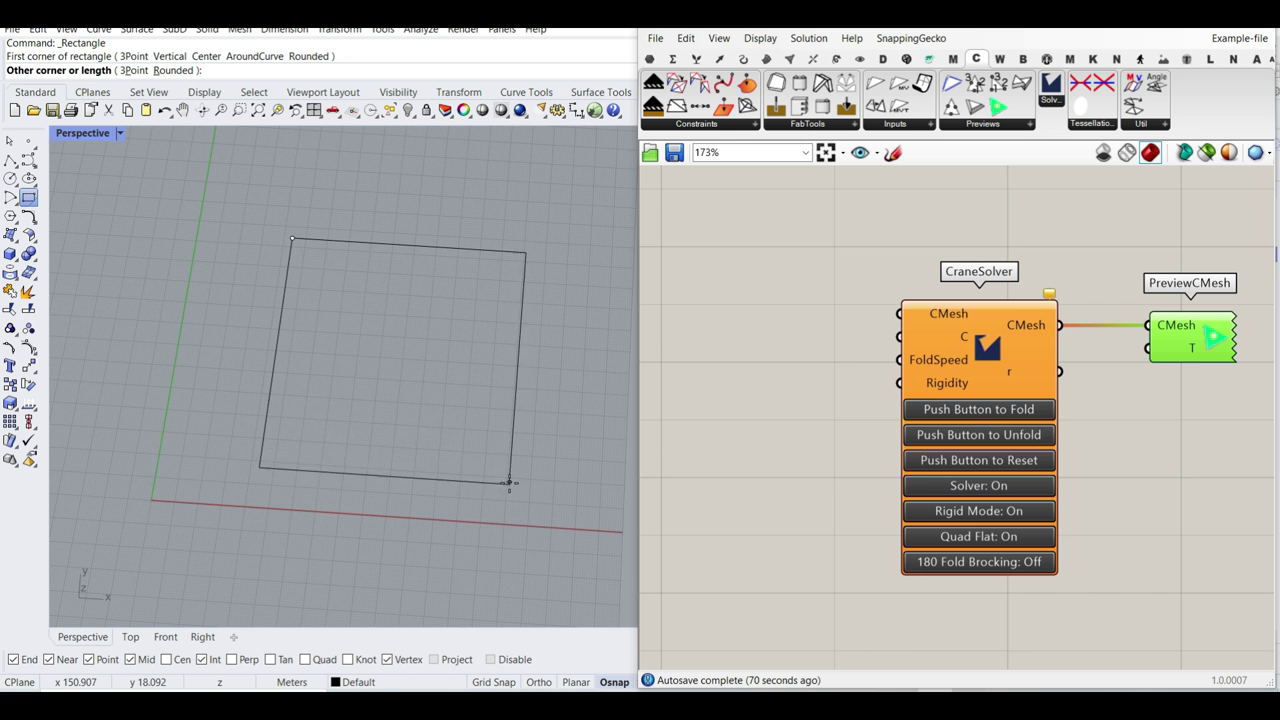
{"action": "left_click", "coordinate": [490, 458]}
{"action": "scroll", "coordinate": [461, 379], "scroll_direction": "up", "scroll_amount": 3}
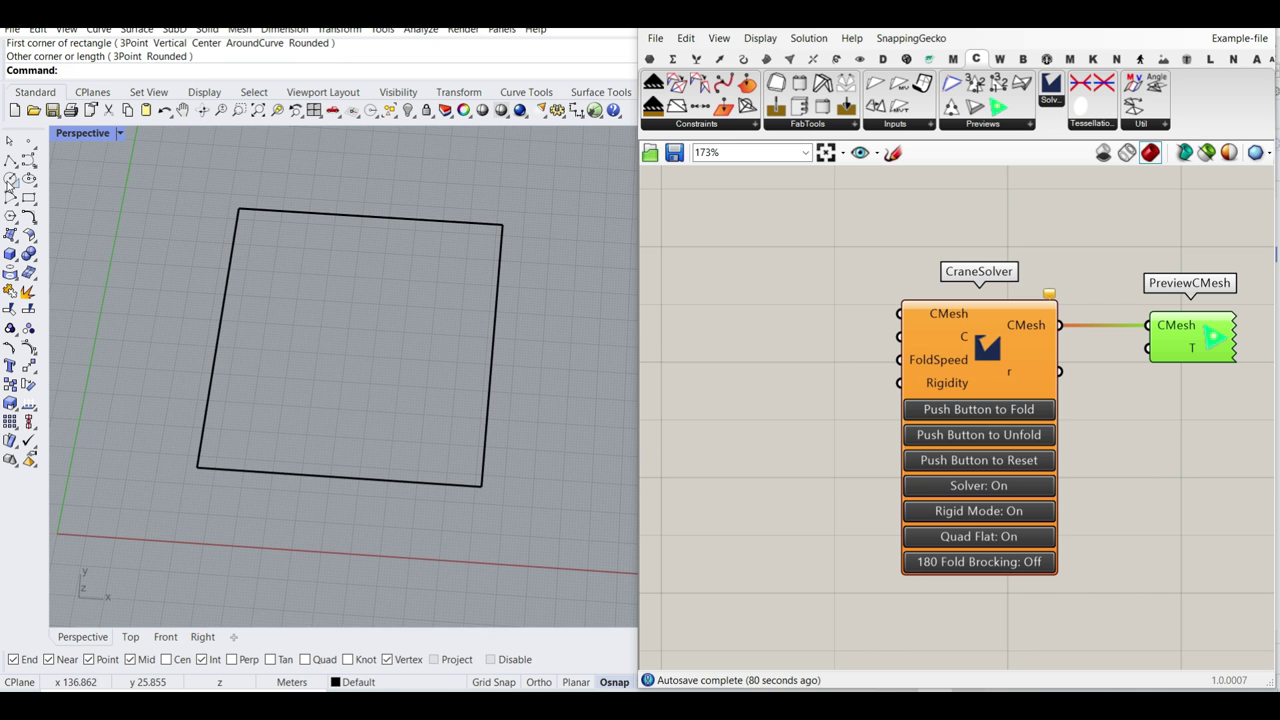
- Draw a horizontal crease line joining the midpoints of the rectangle's left and right edges
{"action": "left_click", "coordinate": [10, 160]}
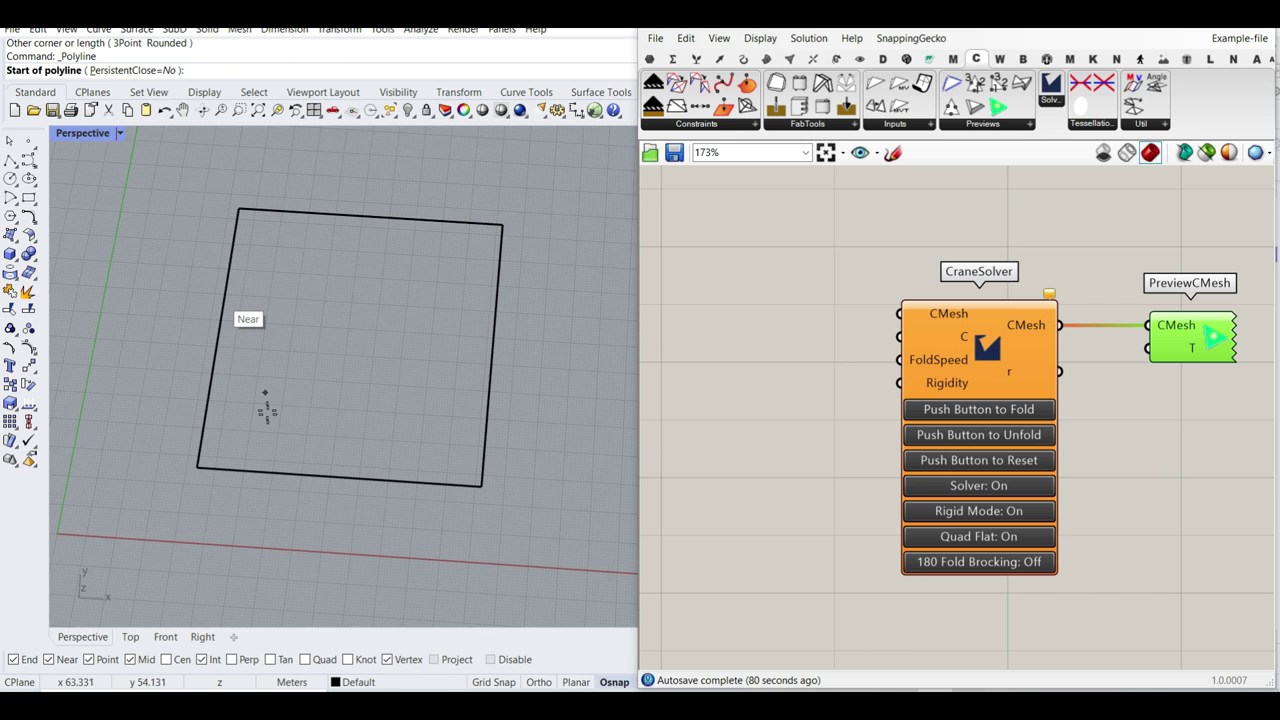
{"action": "left_click", "coordinate": [218, 328]}
{"action": "left_click", "coordinate": [491, 351]}
{"action": "key", "text": "Return"}
- Draw two V-shaped polylines through the crease line's midpoint, one between the lower corners and one between the upper corners
{"action": "key", "text": "Return"}
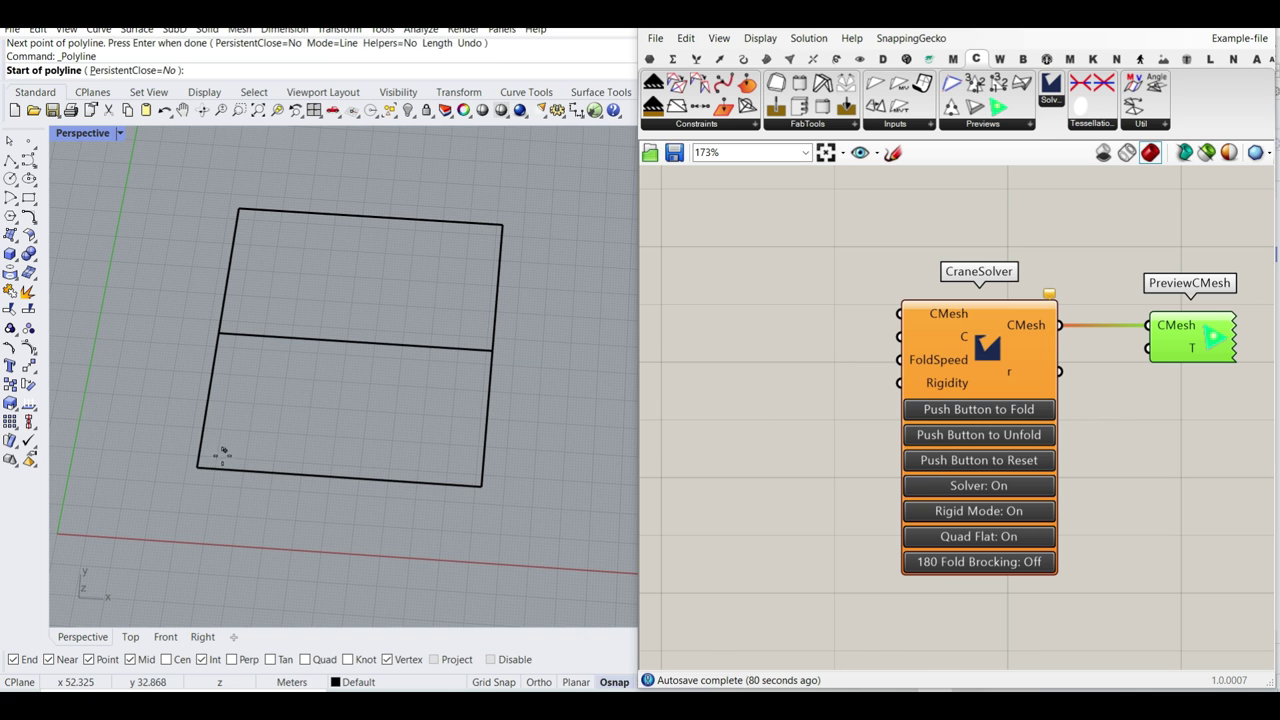
{"action": "left_click", "coordinate": [220, 454]}
{"action": "left_click", "coordinate": [356, 344]}
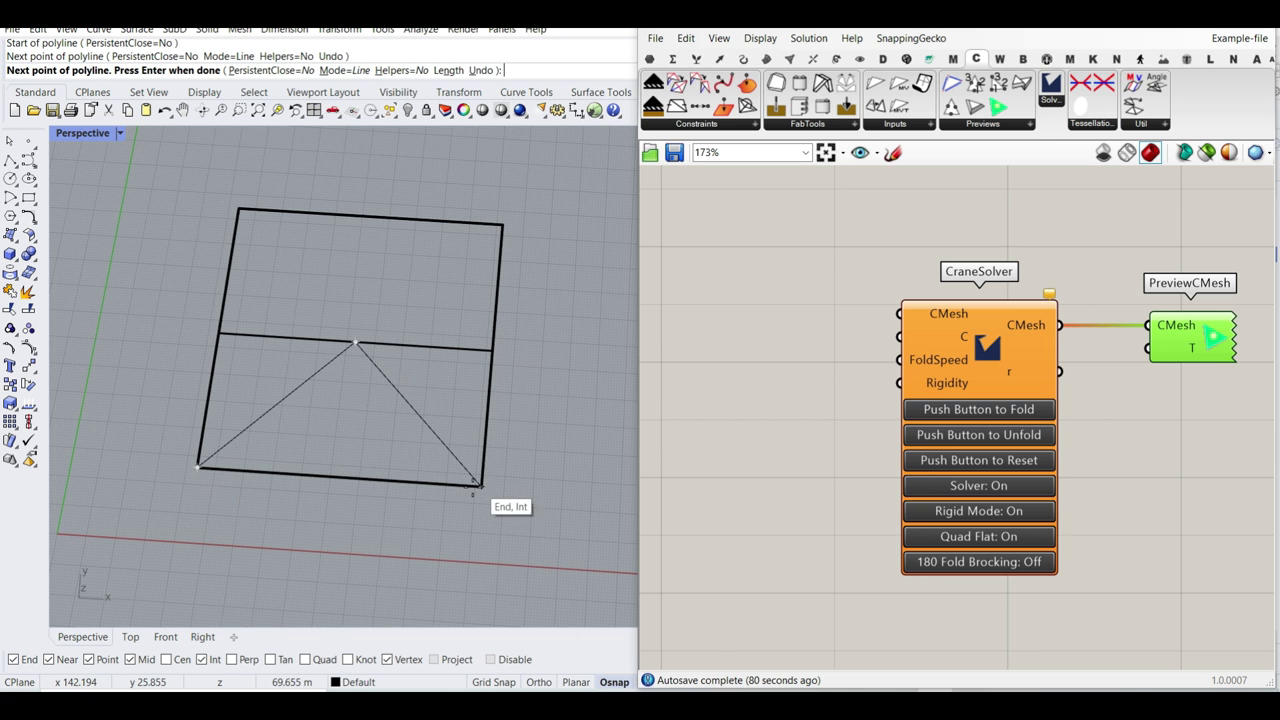
{"action": "left_click", "coordinate": [476, 484]}
{"action": "key", "text": "Return"}
{"action": "key", "text": "Return"}
{"action": "left_click", "coordinate": [241, 207]}
{"action": "left_click", "coordinate": [356, 341]}
{"action": "left_click", "coordinate": [494, 222]}
{"action": "key", "text": "Return"}
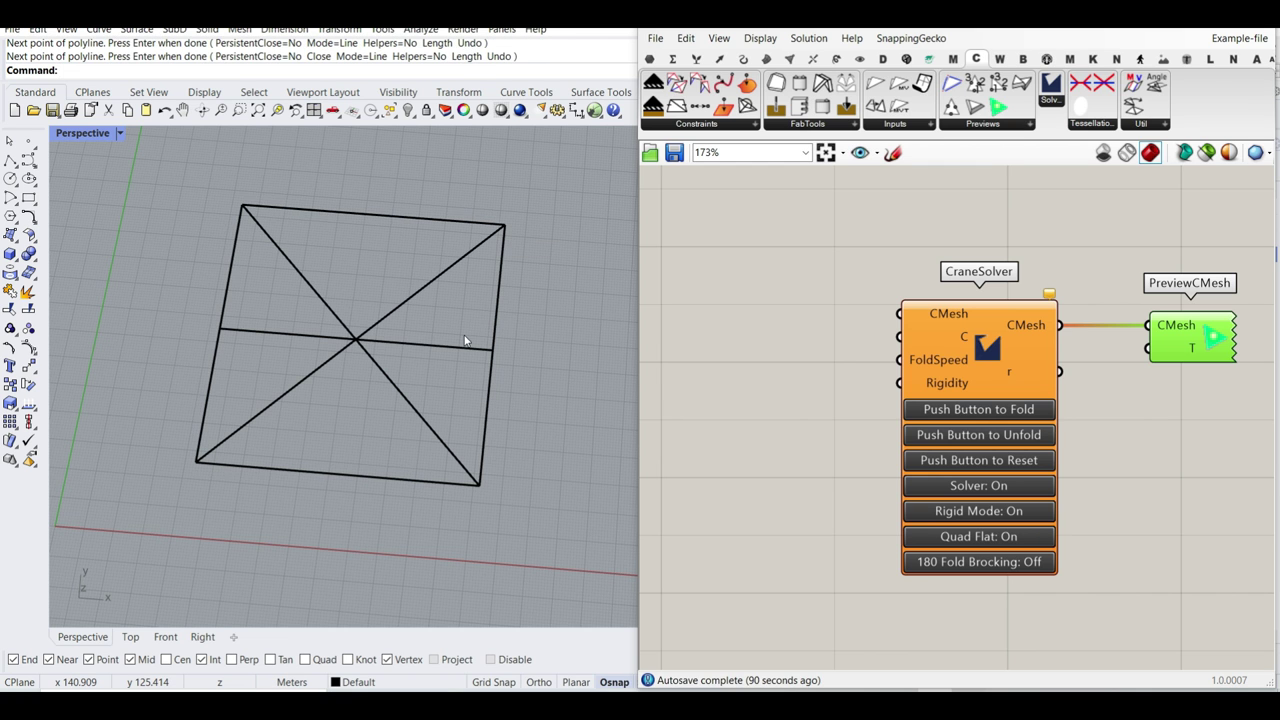
- Examine the segments of the rectangle's left and right edges above and below the horizontal crease
{"action": "scroll", "coordinate": [464, 337], "scroll_direction": "down", "scroll_amount": 2}
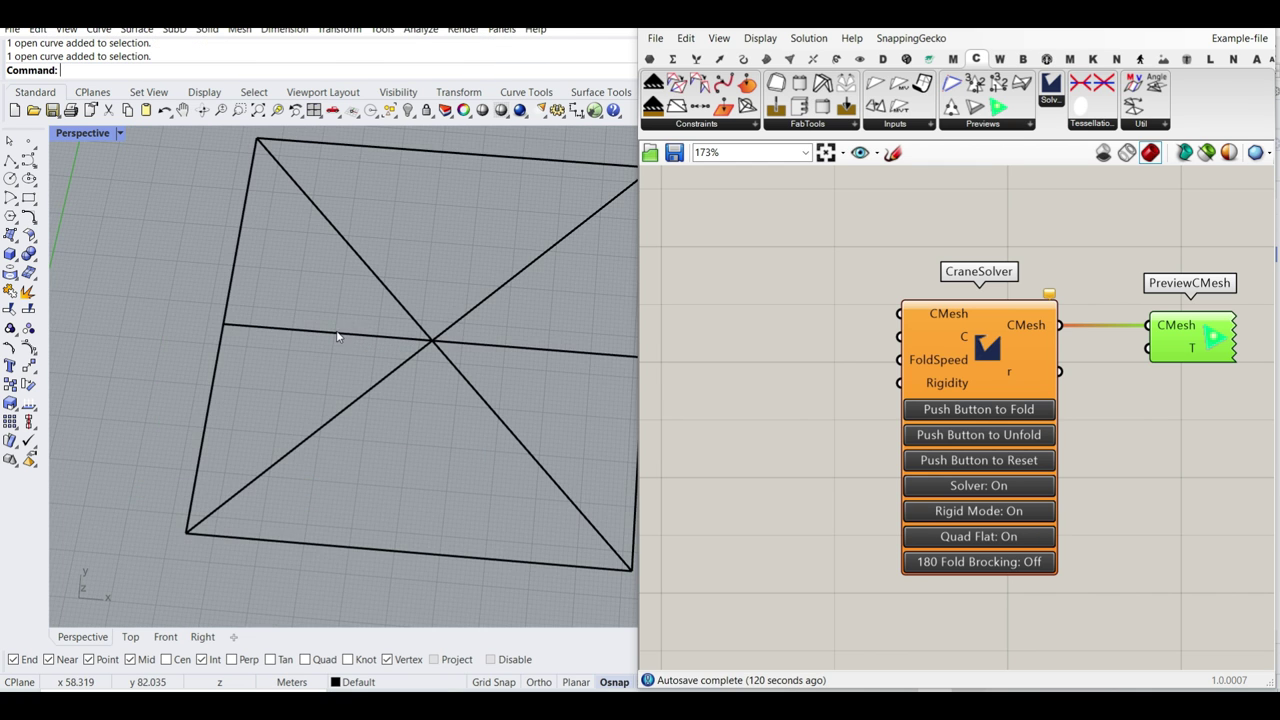
{"action": "scroll", "coordinate": [297, 225], "scroll_direction": "down", "scroll_amount": 2}
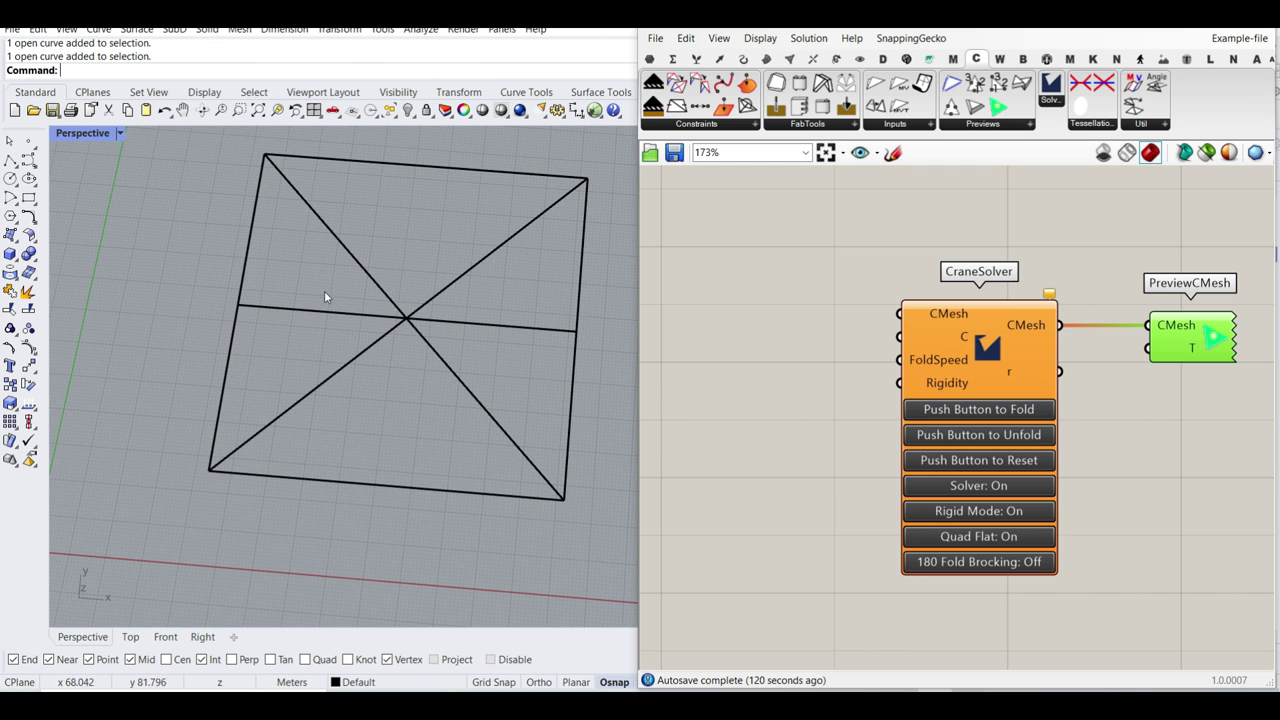
{"action": "right_click_drag", "start_coordinate": [324, 293], "coordinate": [272, 337], "text": "shift"}
{"action": "left_click", "coordinate": [208, 309], "text": "ctrl+shift"}
{"action": "left_click", "coordinate": [189, 402], "text": "ctrl+shift"}
{"action": "left_click", "coordinate": [207, 310], "text": "ctrl+shift"}
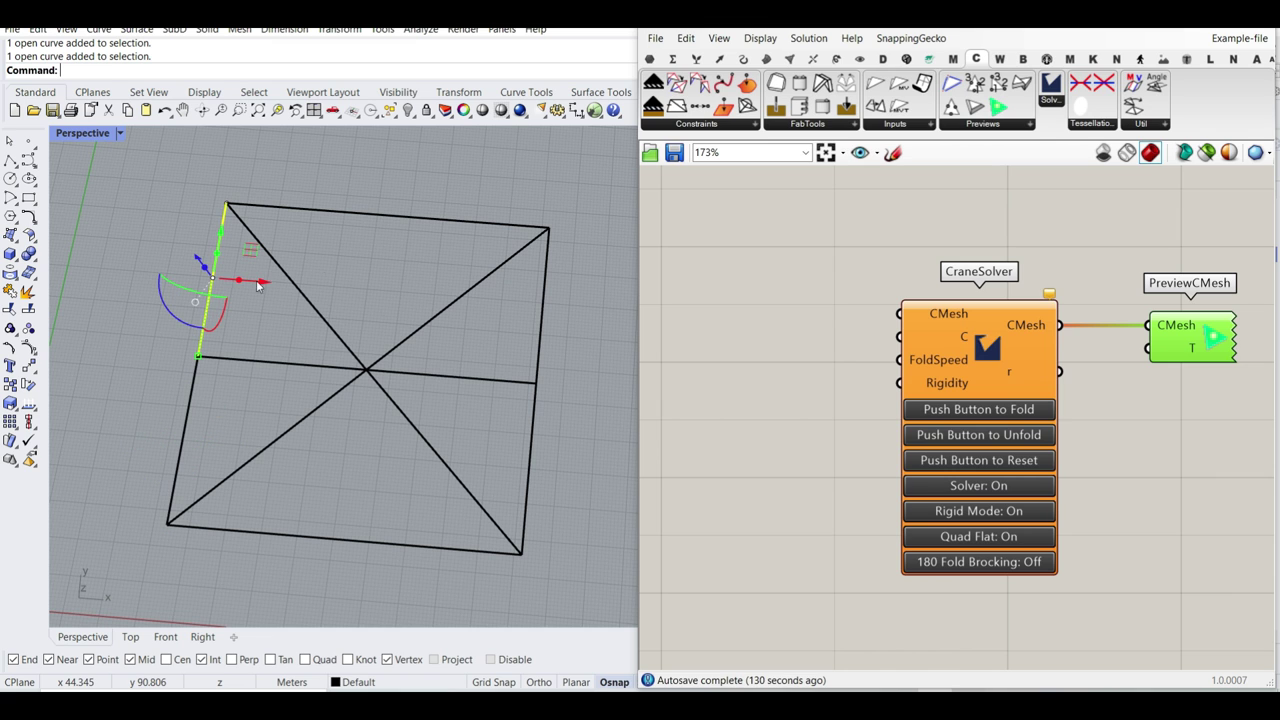
{"action": "left_click", "coordinate": [545, 279]}
{"action": "left_click", "coordinate": [539, 427]}
{"action": "left_click", "coordinate": [534, 431]}
{"action": "left_click", "coordinate": [566, 393]}
- Explode the lower and upper V-shaped polylines into separate diagonal crease segments
{"action": "left_click", "coordinate": [368, 408], "text": "ctrl+shift"}
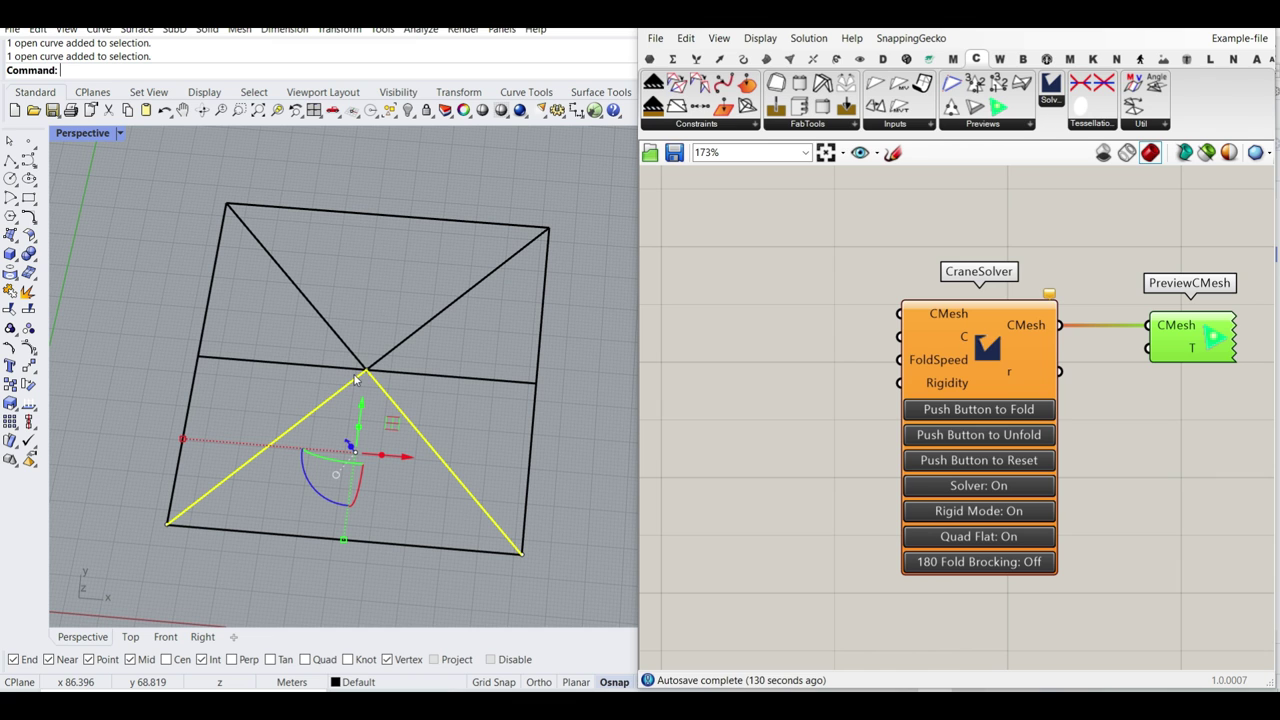
{"action": "left_click", "coordinate": [28, 292]}
{"action": "left_click", "coordinate": [357, 360]}
{"action": "left_click", "coordinate": [28, 292]}
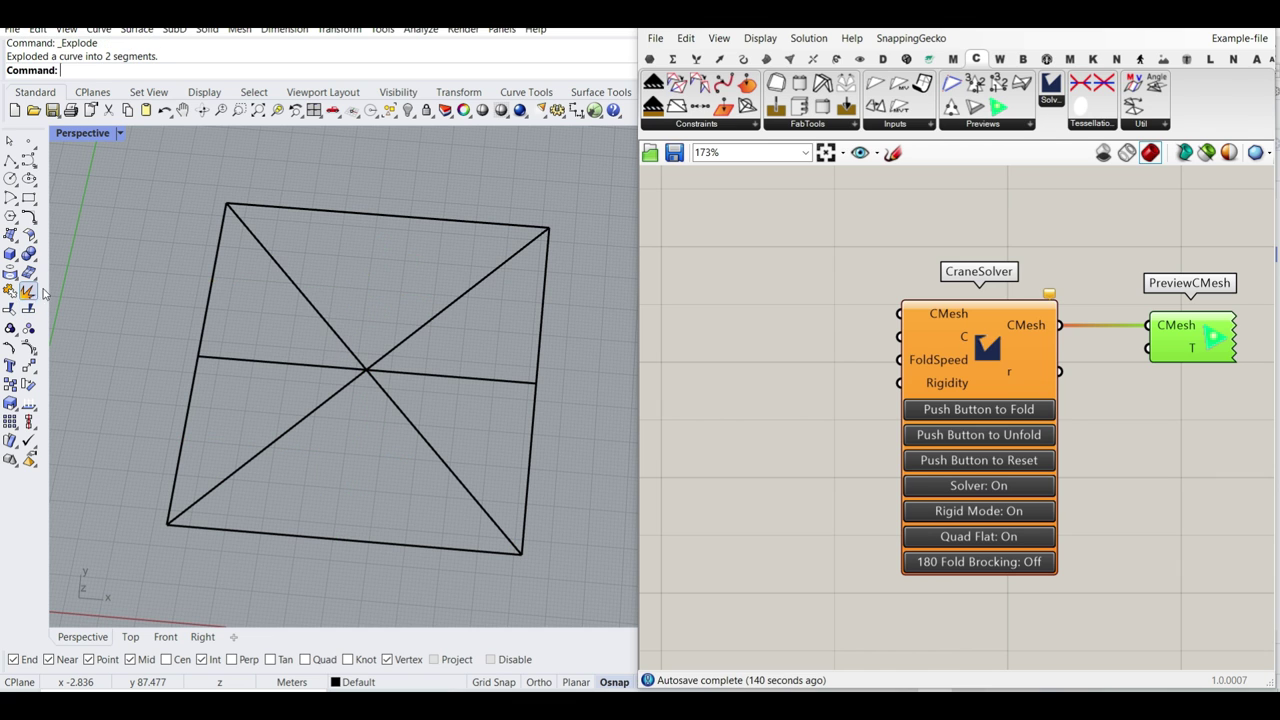
{"action": "left_click", "coordinate": [315, 307]}
{"action": "left_click", "coordinate": [418, 328]}
{"action": "scroll", "coordinate": [292, 365], "scroll_direction": "down", "scroll_amount": 5}
{"action": "right_click_drag", "start_coordinate": [292, 368], "coordinate": [440, 375]}
{"action": "left_click", "coordinate": [386, 397]}
{"action": "scroll", "coordinate": [385, 401], "scroll_direction": "up", "scroll_amount": 3}
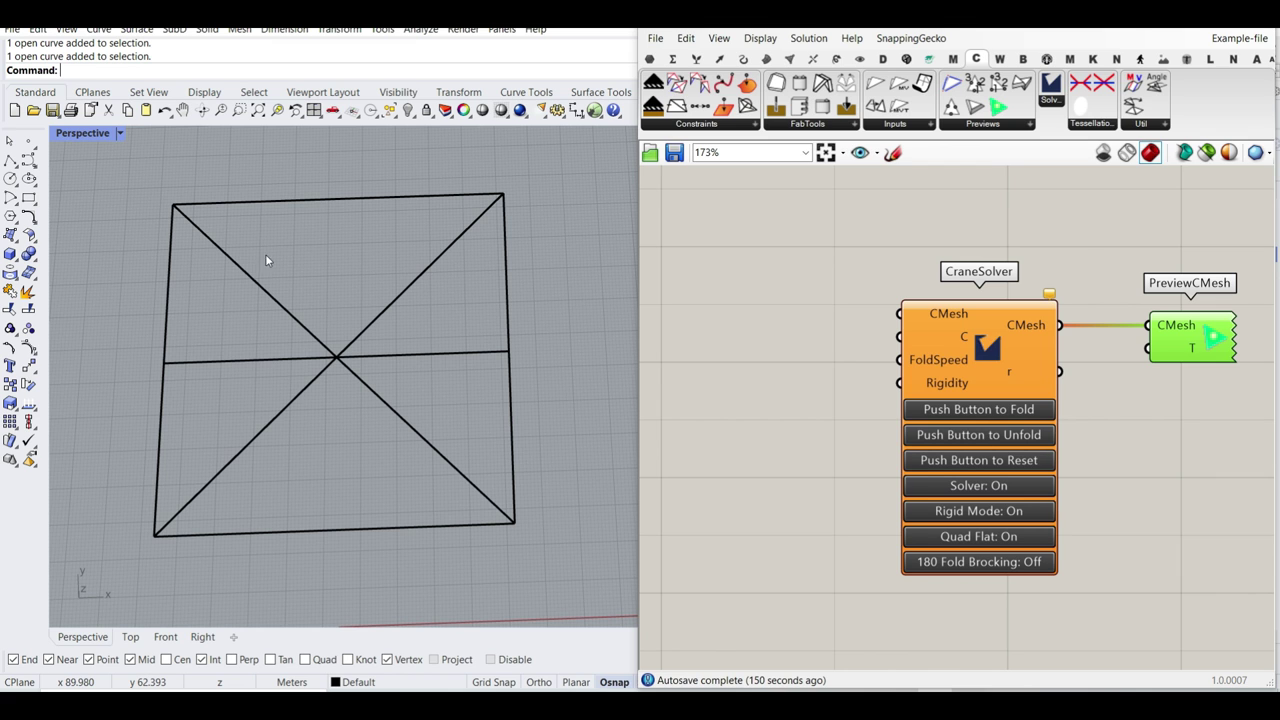
- Place a Curve parameter on the canvas, well ahead of the CraneSolver's inputs
{"action": "mouse_move", "coordinate": [931, 348]}
{"action": "right_mouse_down"}
{"action": "mouse_move", "coordinate": [1028, 357]}
{"action": "mouse_move", "coordinate": [945, 353]}
{"action": "right_mouse_up"}
{"action": "scroll", "coordinate": [934, 358], "scroll_direction": "down", "scroll_amount": 2}
{"action": "left_click", "coordinate": [651, 59]}
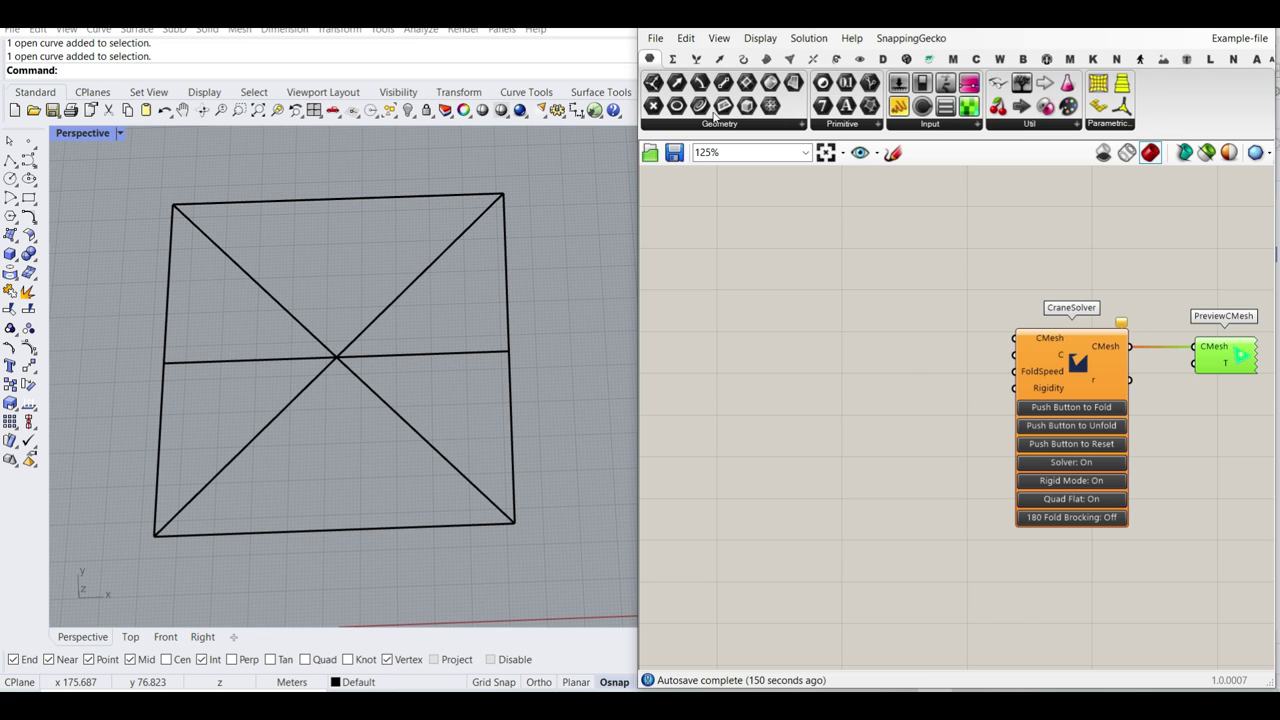
{"action": "left_click_drag", "start_coordinate": [700, 105], "coordinate": [742, 362]}
{"action": "scroll", "coordinate": [738, 378], "scroll_direction": "up", "scroll_amount": 3}
- Reference all outline and crease curves as multiple curves in the Curve parameter and reselect it to check them
{"action": "right_click", "coordinate": [747, 349]}
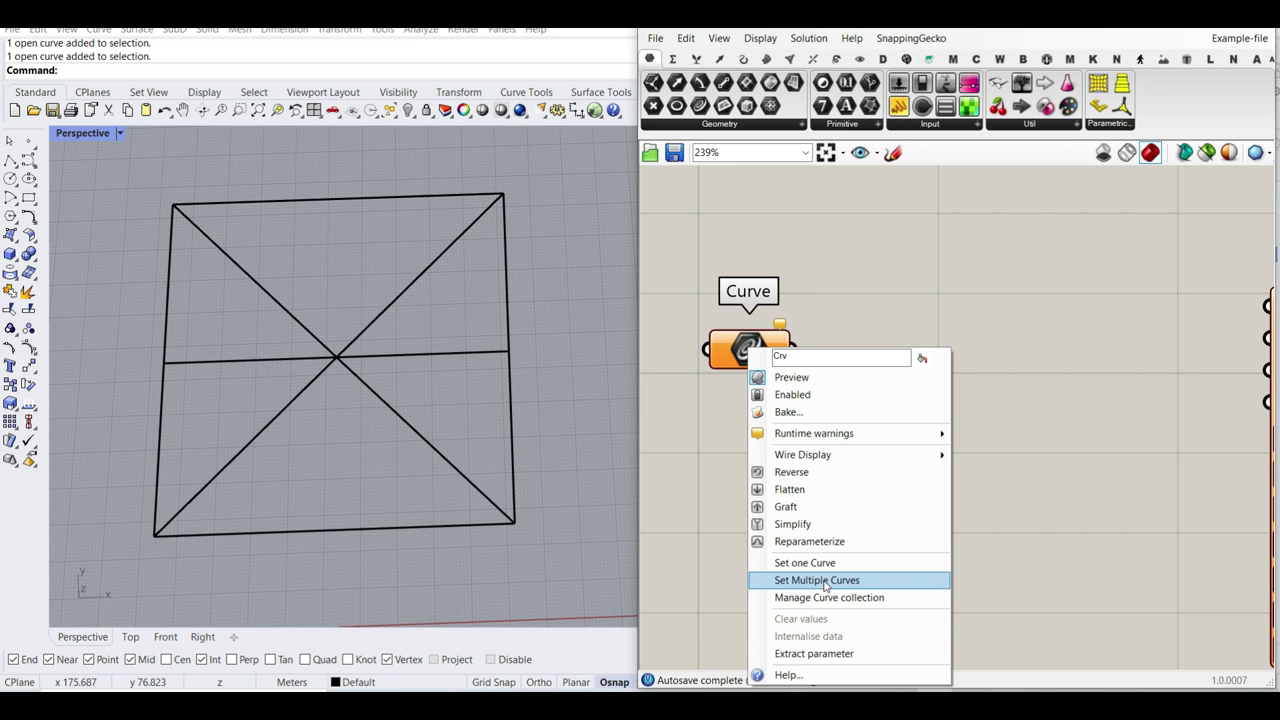
{"action": "left_click", "coordinate": [825, 580]}
{"action": "left_click_drag", "start_coordinate": [600, 540], "coordinate": [139, 188]}
{"action": "key", "text": "Return"}
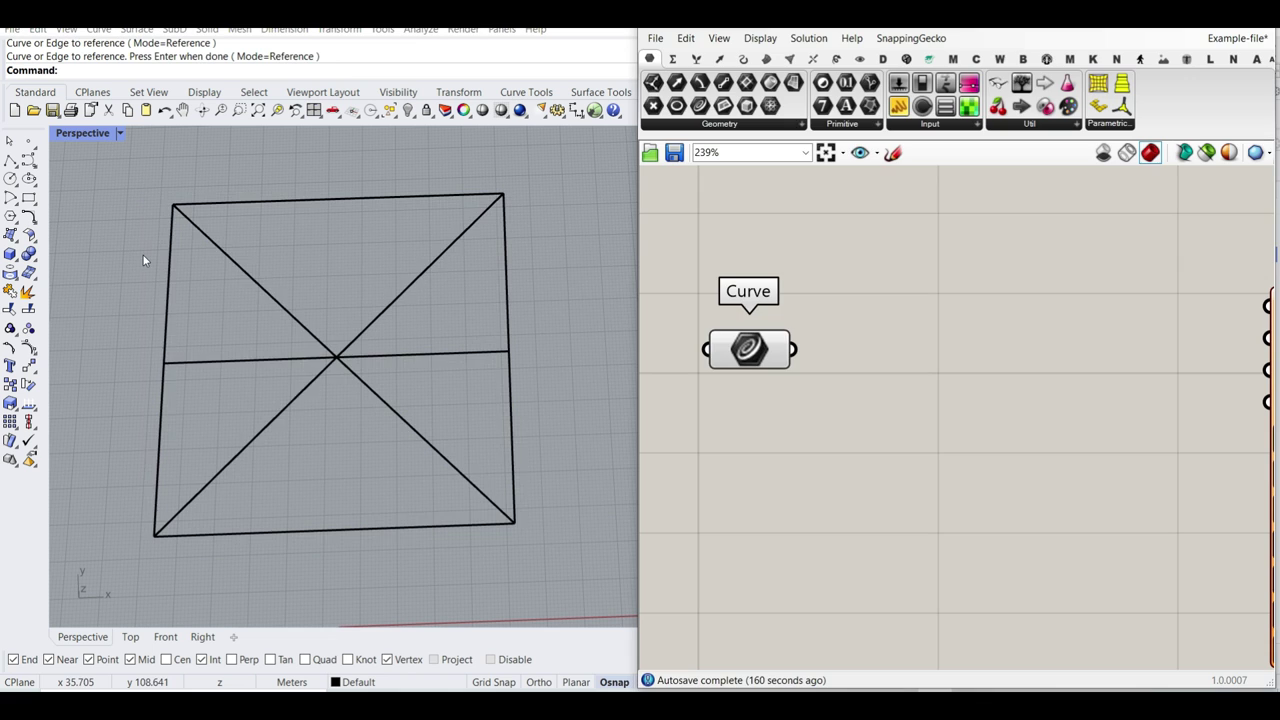
{"action": "left_click_drag", "start_coordinate": [748, 349], "coordinate": [782, 336]}
{"action": "left_click", "coordinate": [834, 439]}
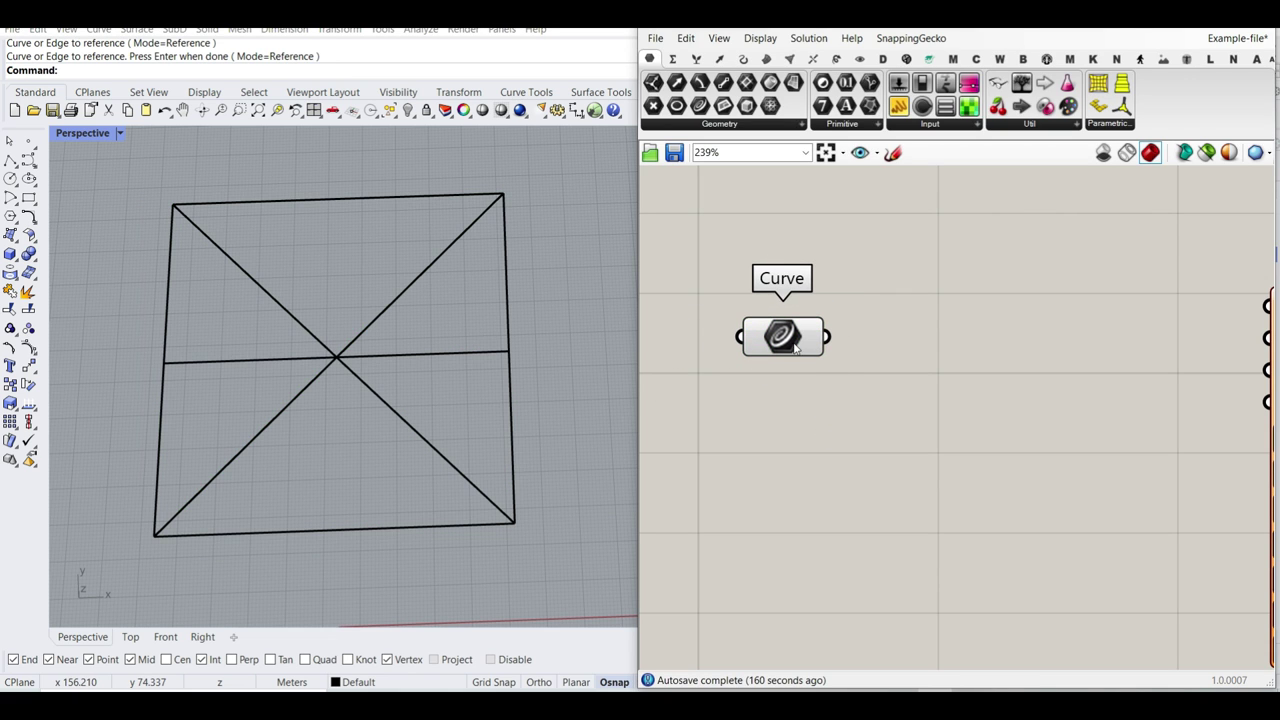
{"action": "left_click_drag", "start_coordinate": [782, 336], "coordinate": [748, 354]}
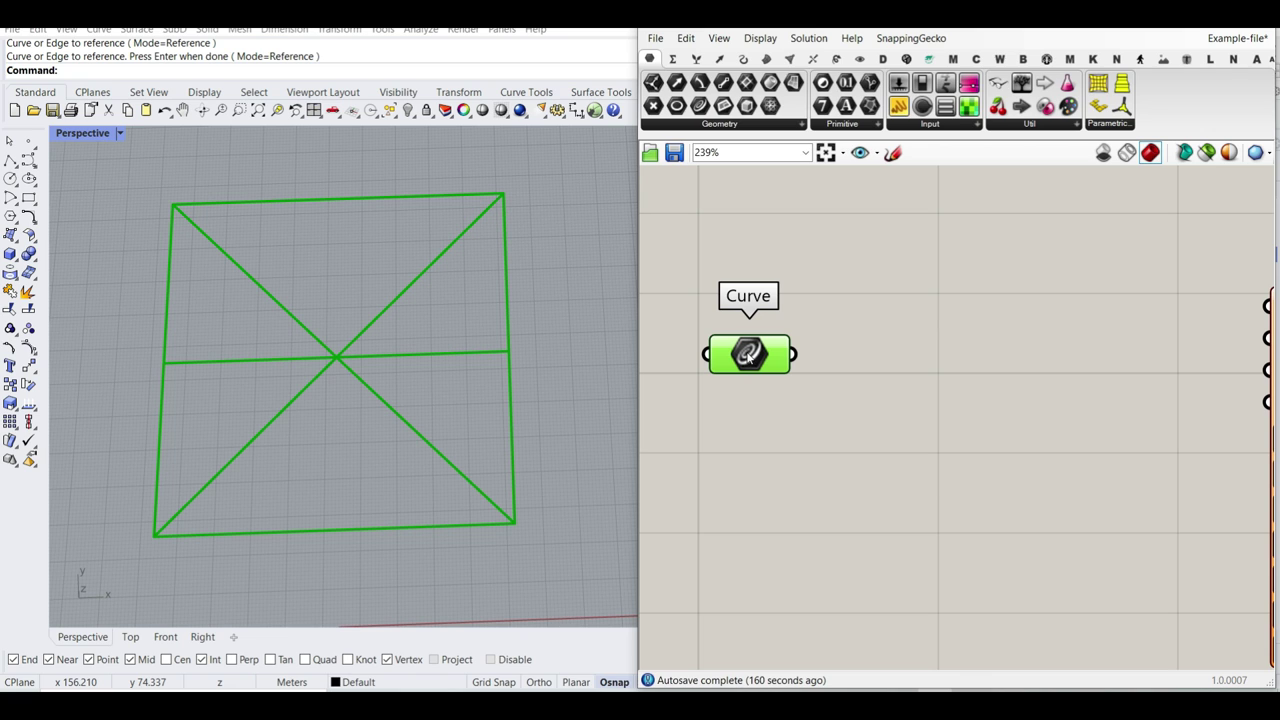
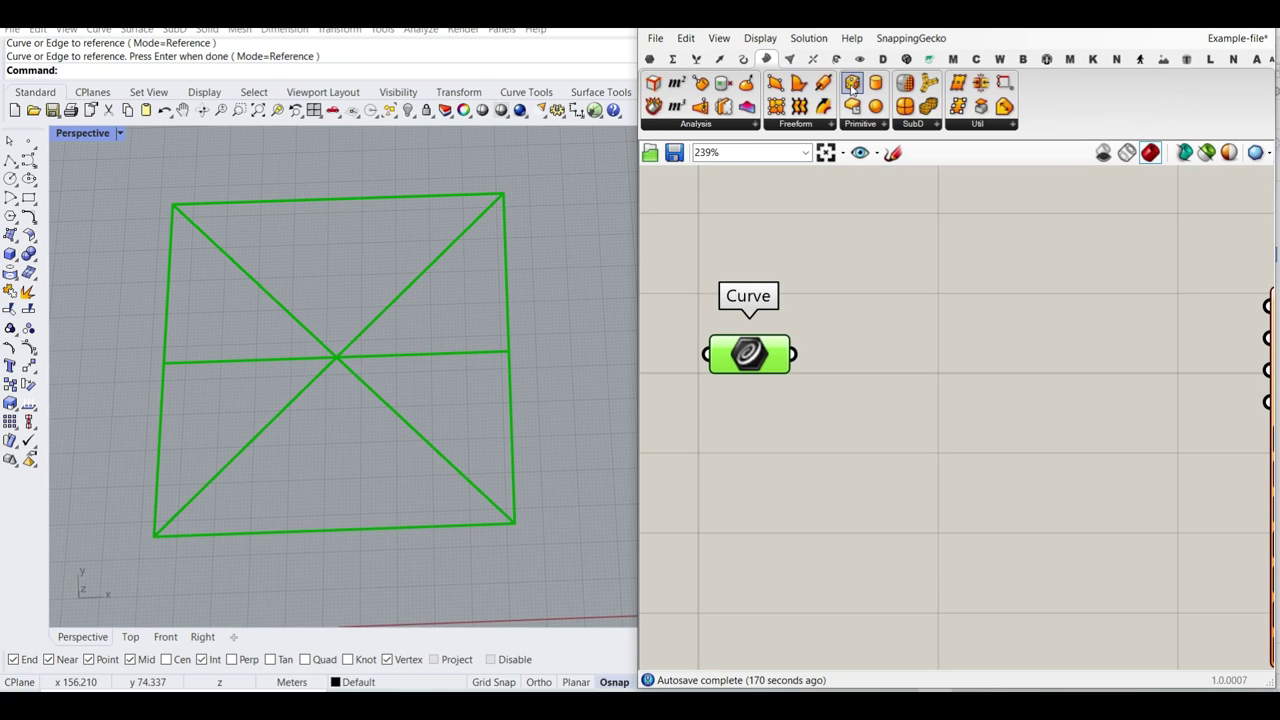
- Place a Bounding Box component on the canvas beside the Curve parameter
{"action": "left_click", "coordinate": [851, 95]}
{"action": "left_click", "coordinate": [911, 384]}
{"action": "scroll", "coordinate": [752, 630], "scroll_direction": "up", "scroll_amount": 2}
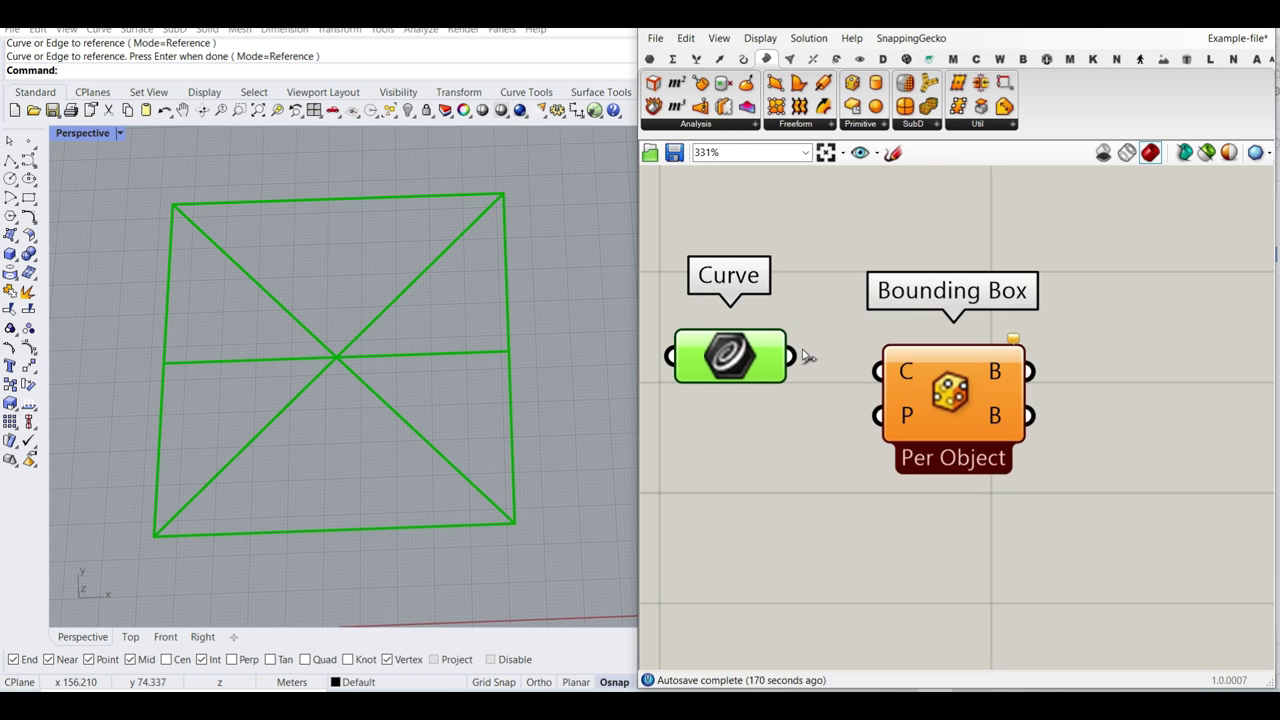
- Turn on full names for the component inputs and outputs on the canvas
{"action": "left_click", "coordinate": [760, 38]}
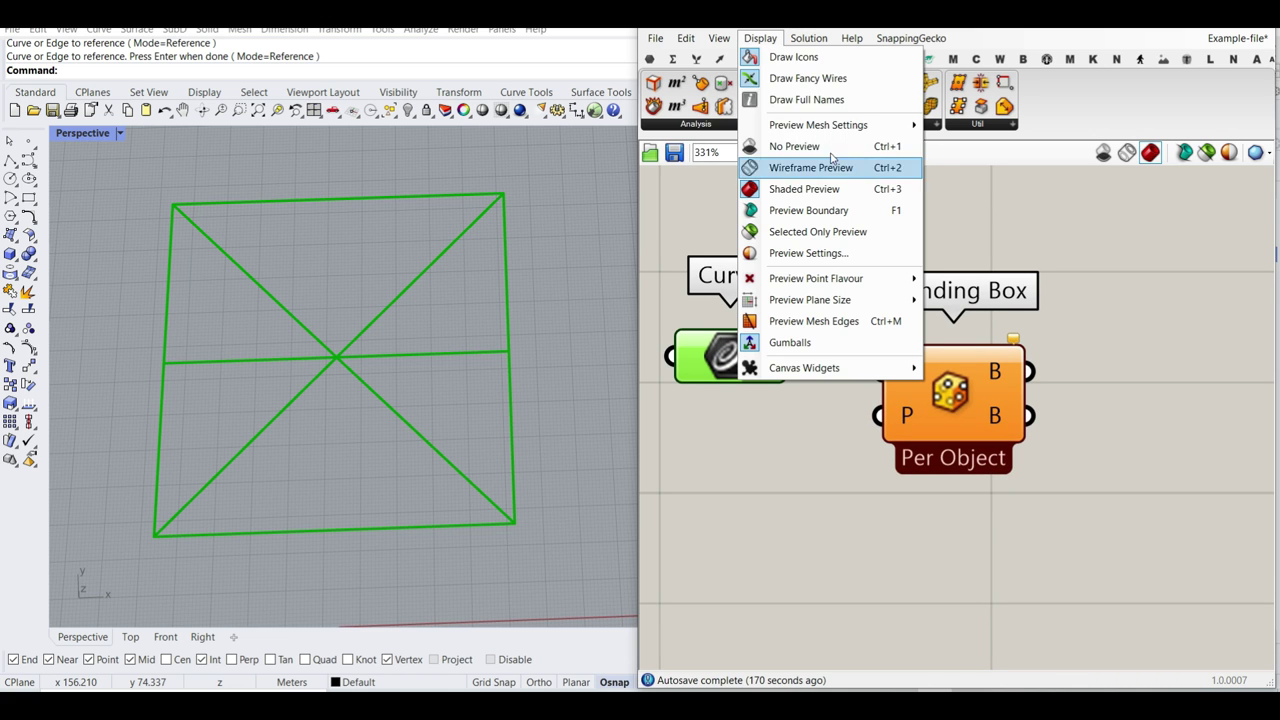
{"action": "left_click", "coordinate": [800, 97]}
{"action": "right_click_drag", "start_coordinate": [823, 384], "coordinate": [889, 411]}
- Connect the Curve parameter to the Bounding Box's Content input and align the component with it
{"action": "left_click_drag", "start_coordinate": [965, 432], "coordinate": [998, 404]}
{"action": "left_click_drag", "start_coordinate": [858, 389], "coordinate": [919, 380]}
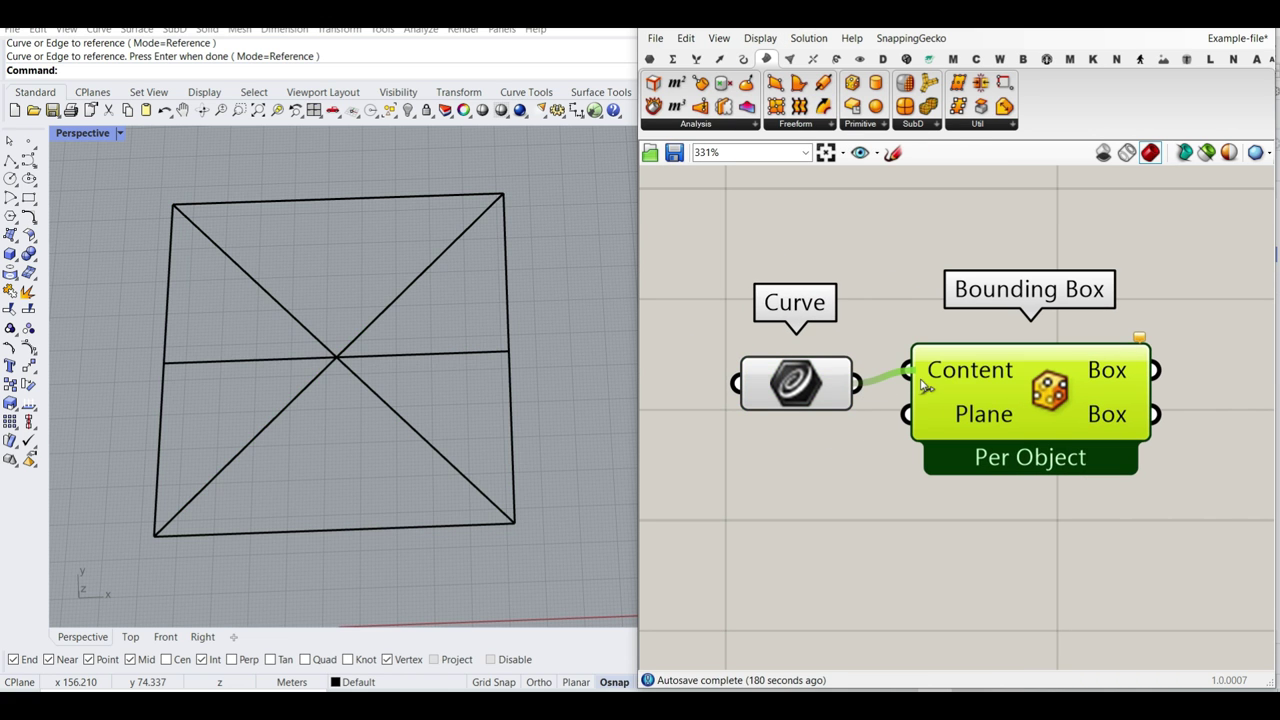
{"action": "left_click_drag", "start_coordinate": [1033, 395], "coordinate": [1024, 408]}
{"action": "left_click", "coordinate": [1009, 322]}
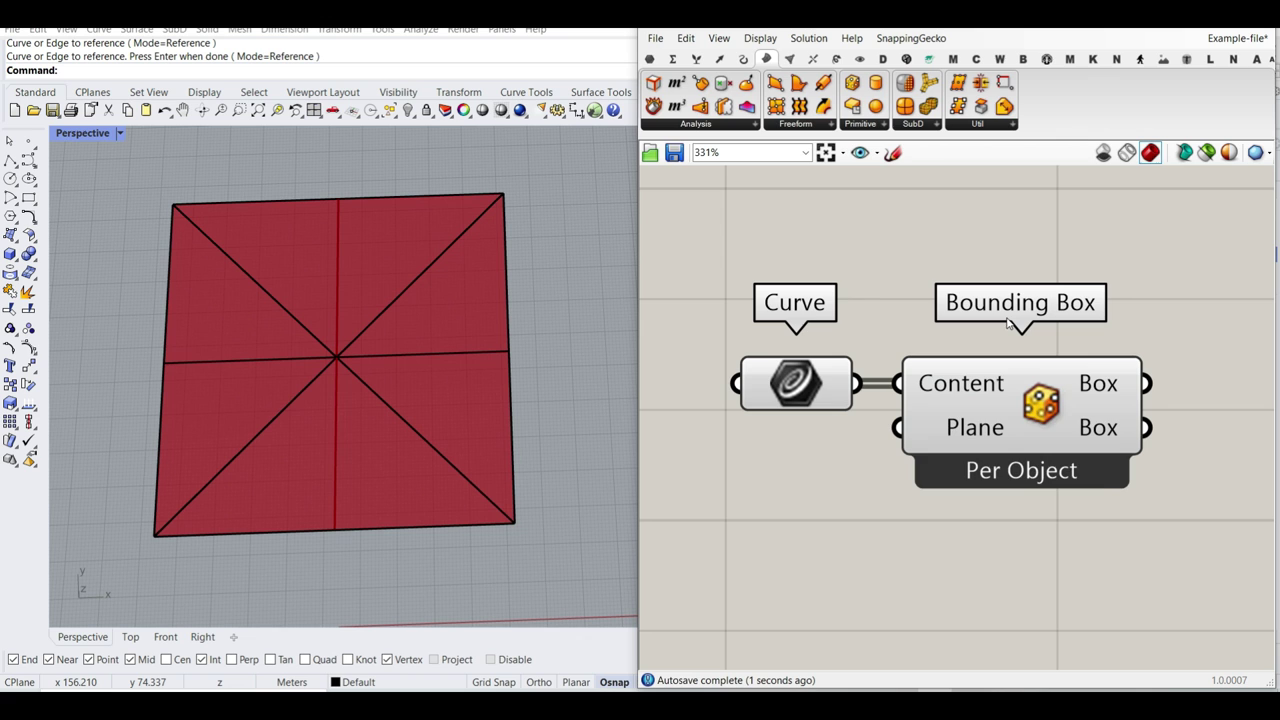
- Bake the per-object bounding boxes into Rhino to inspect them and undo the bake
{"action": "right_click", "coordinate": [1120, 385]}
{"action": "left_click", "coordinate": [1140, 408]}
{"action": "left_click", "coordinate": [1133, 568]}
{"action": "key", "text": "ctrl+z"}
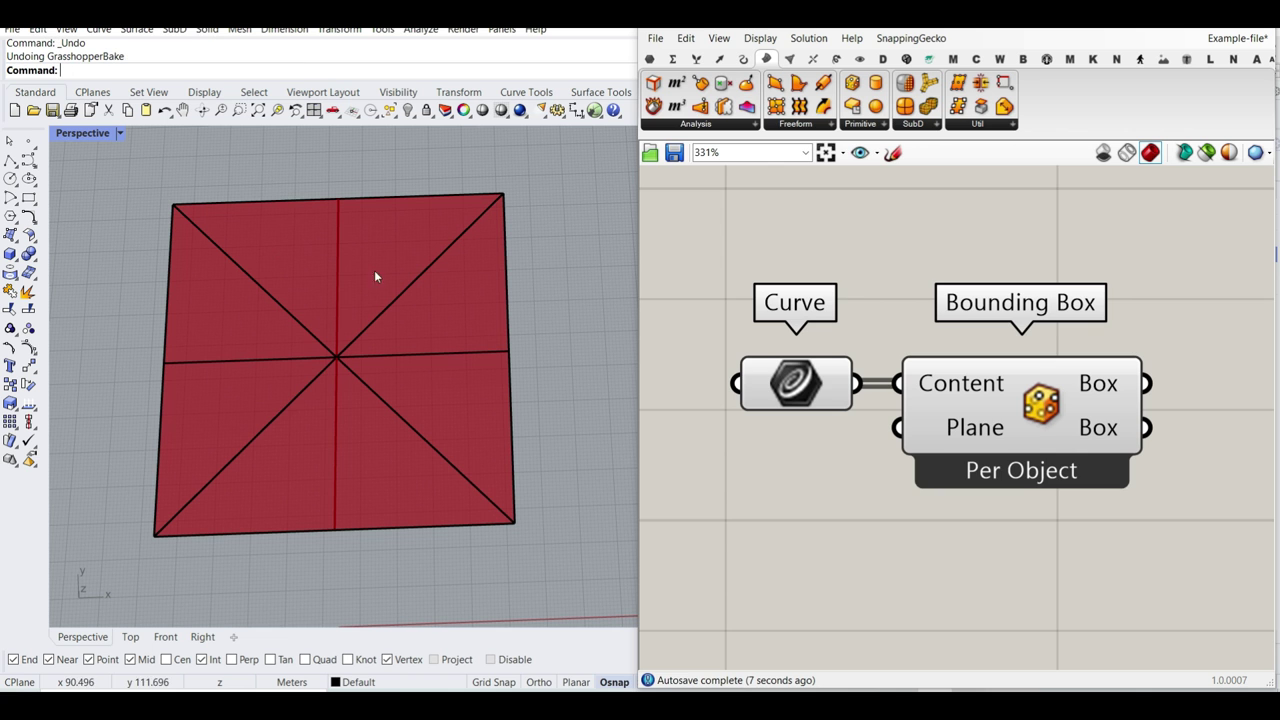
- Switch the Bounding Box component from Per Object to Union Box and check its box output against the crease pattern
{"action": "scroll", "coordinate": [1000, 420], "scroll_direction": "up", "scroll_amount": 3}
{"action": "right_click", "coordinate": [871, 344]}
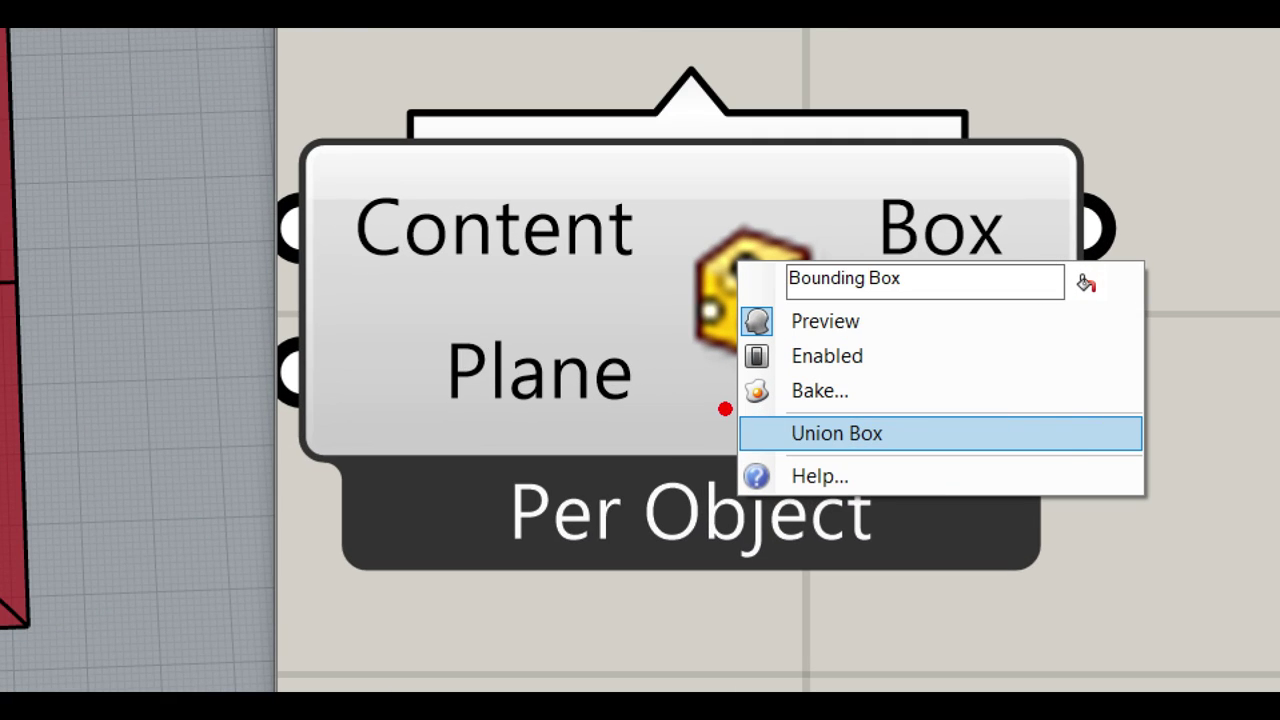
{"action": "key", "text": "Escape"}
{"action": "scroll", "coordinate": [812, 354], "scroll_direction": "down", "scroll_amount": 2}
{"action": "right_click_drag", "start_coordinate": [812, 354], "coordinate": [973, 384]}
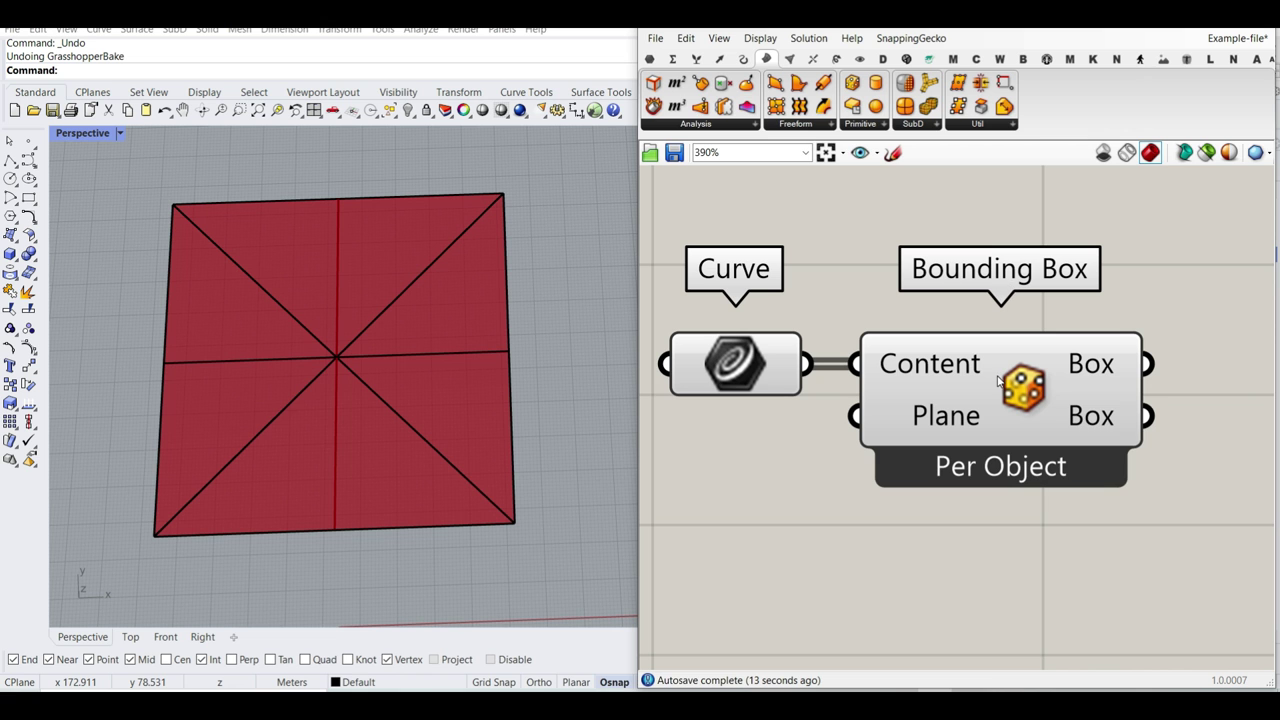
{"action": "right_click", "coordinate": [998, 380]}
{"action": "left_click", "coordinate": [1070, 472]}
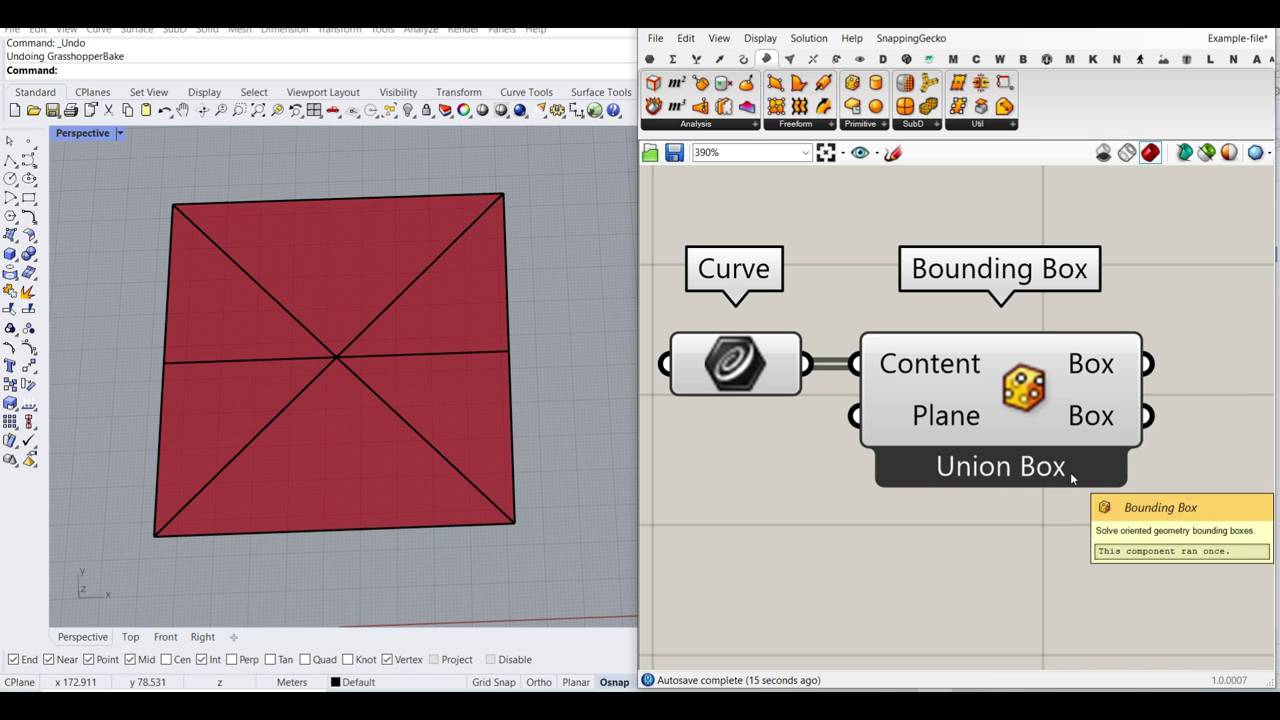
{"action": "mouse_move", "coordinate": [1079, 368]}
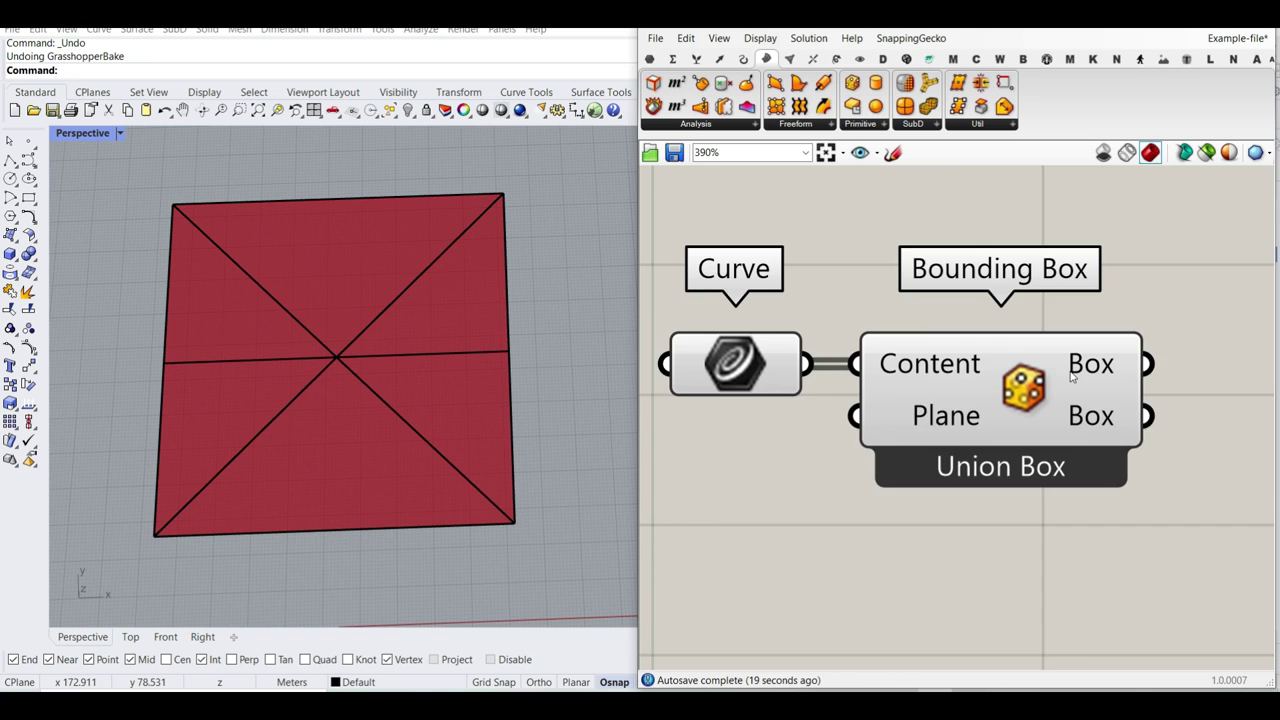
{"action": "scroll", "coordinate": [1048, 398], "scroll_direction": "down", "scroll_amount": 2}
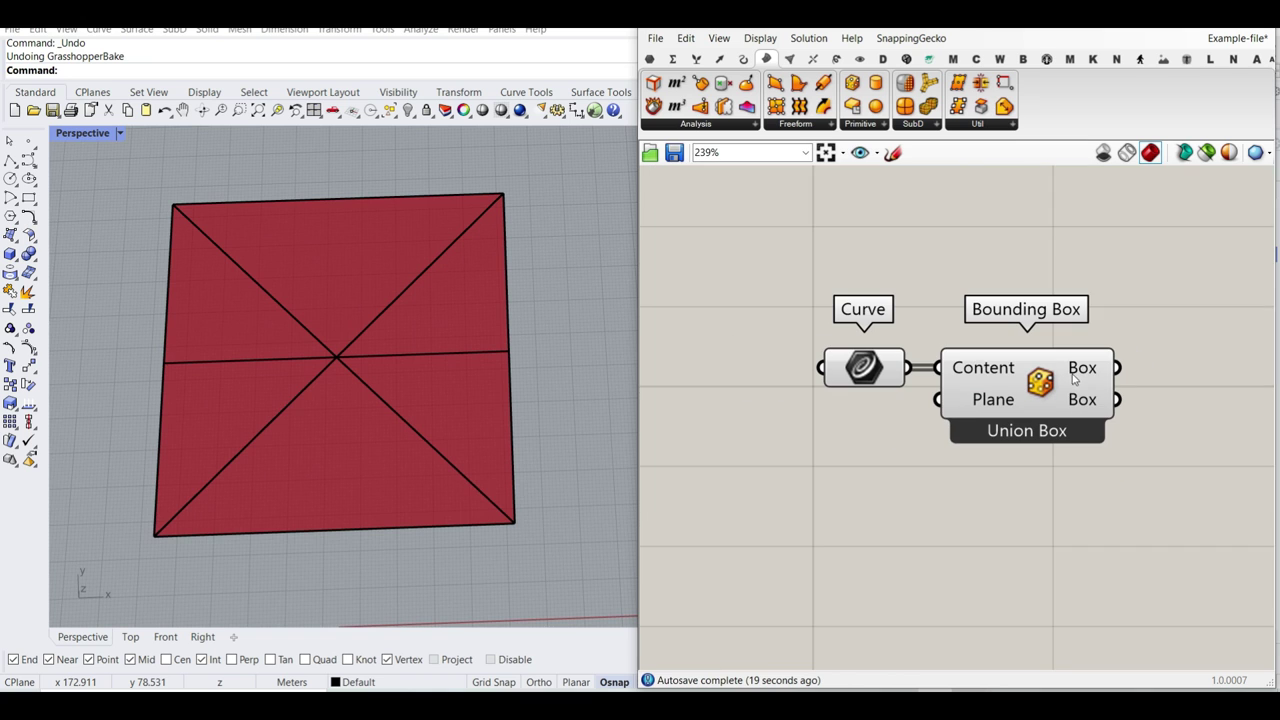
{"action": "mouse_move", "coordinate": [1075, 369]}
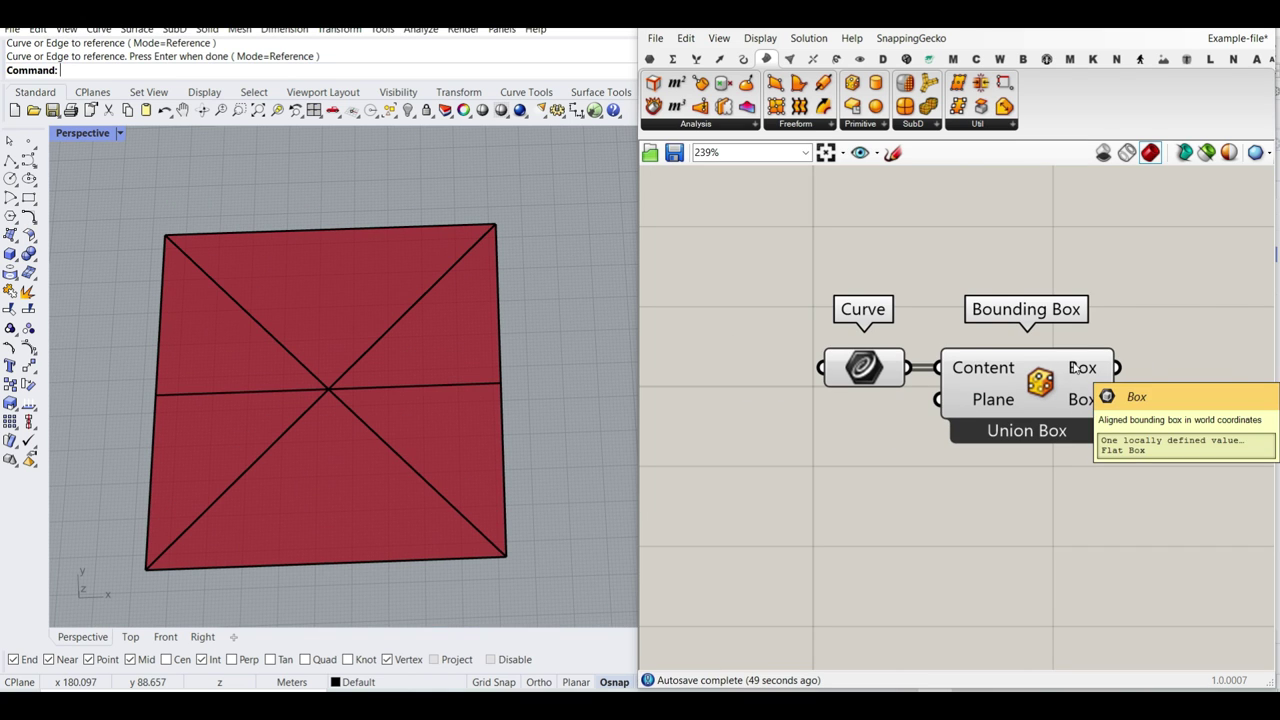
{"action": "right_click_drag", "start_coordinate": [1075, 367], "coordinate": [976, 378]}
{"action": "left_click", "coordinate": [985, 375]}
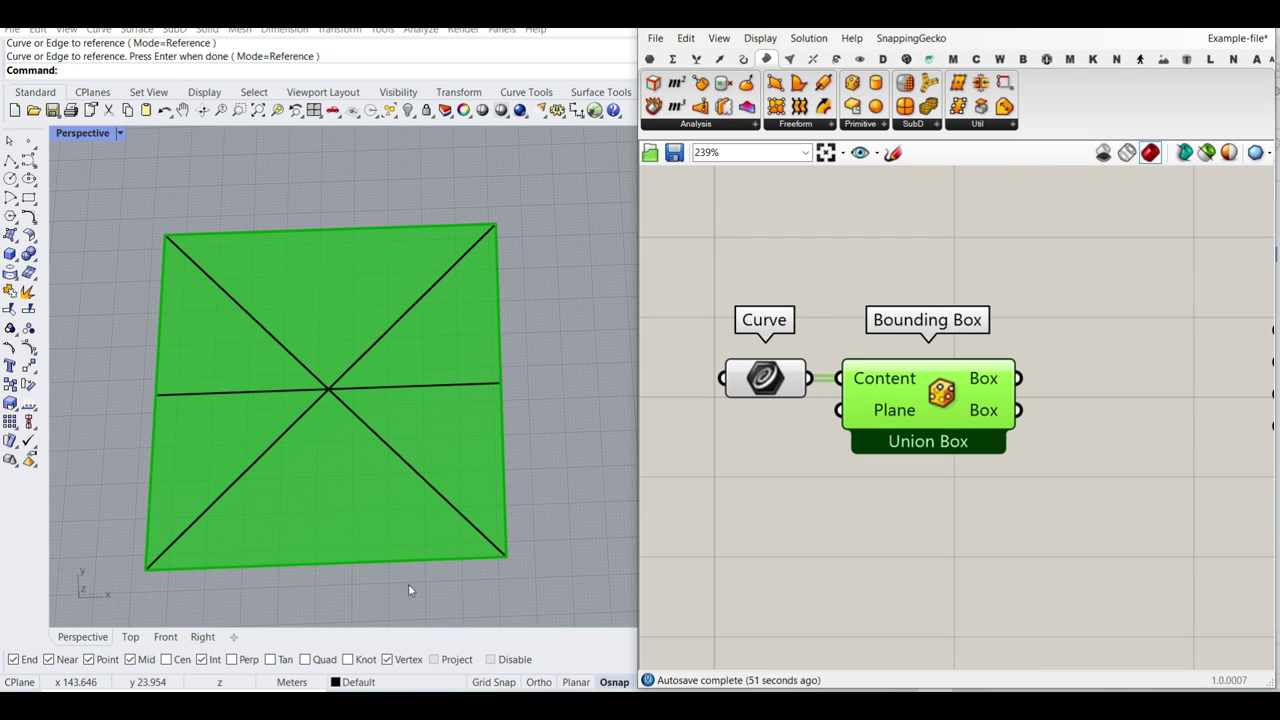
{"action": "left_click", "coordinate": [945, 303]}
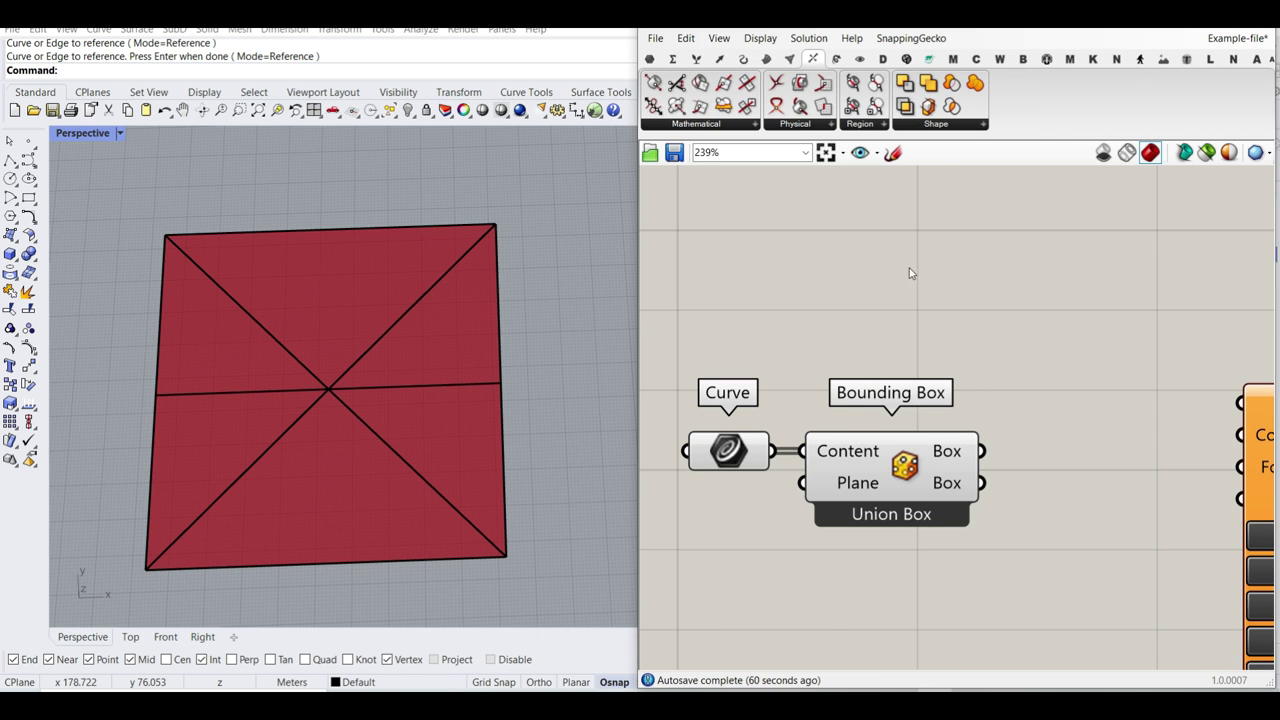
- Place a Surface Split component on the canvas after the Bounding Box
{"action": "scroll", "coordinate": [908, 391], "scroll_direction": "up", "scroll_amount": 2}
{"action": "right_click_drag", "start_coordinate": [908, 391], "coordinate": [1003, 305]}
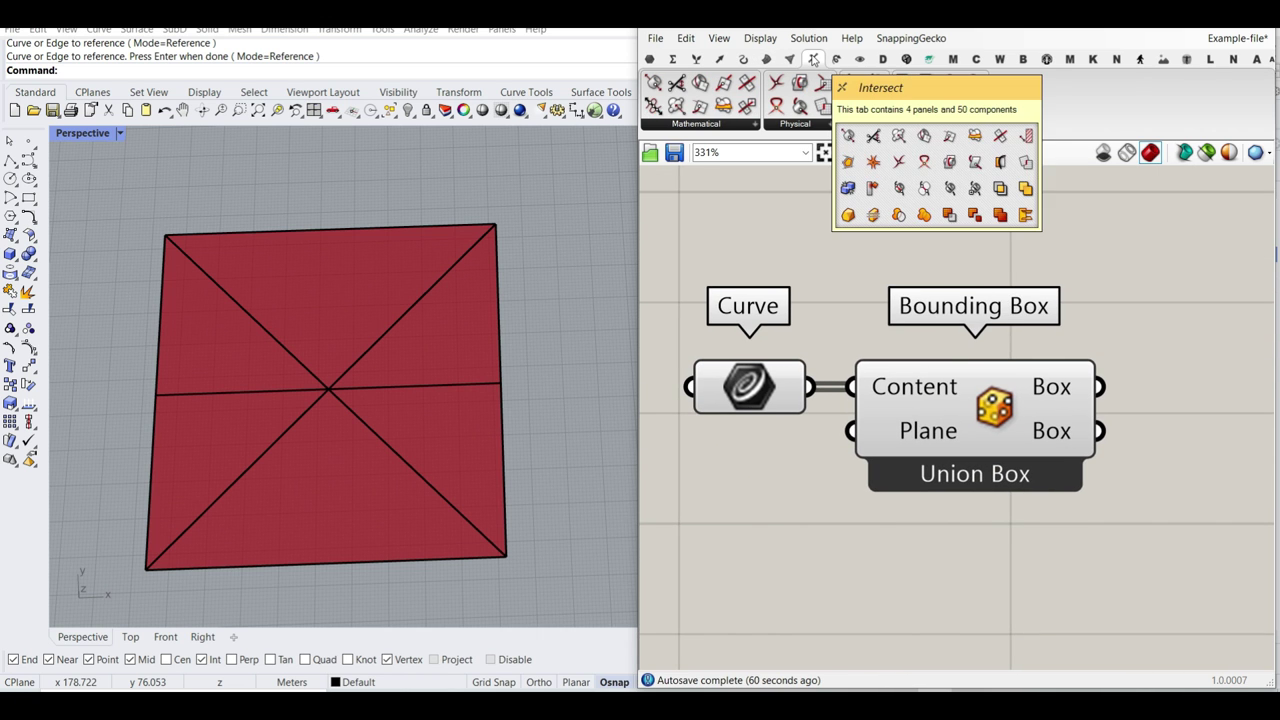
{"action": "left_click", "coordinate": [814, 124]}
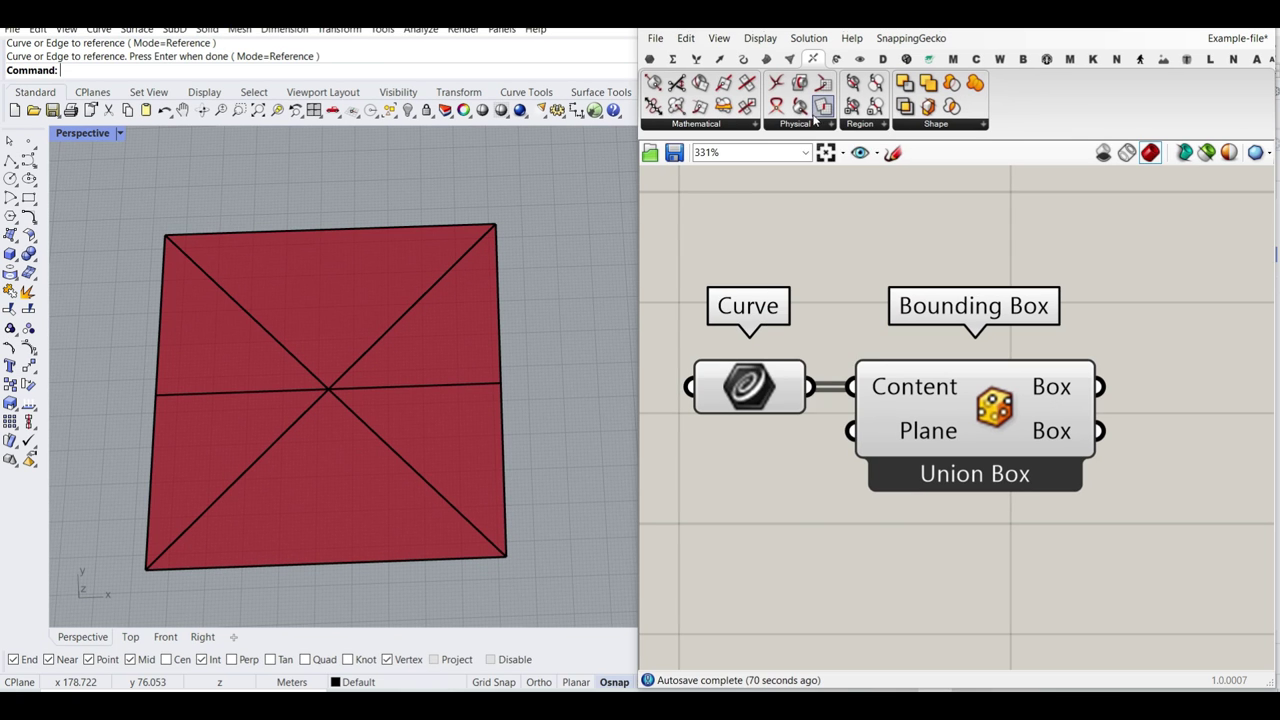
{"action": "left_click", "coordinate": [806, 125]}
{"action": "left_click", "coordinate": [820, 462]}
{"action": "right_click_drag", "start_coordinate": [1177, 475], "coordinate": [962, 389]}
{"action": "left_click", "coordinate": [1046, 424]}
- Rearrange the components and connect the first Box output to Surface Split's Surface input and the Curve parameter to its Curves input
{"action": "left_click_drag", "start_coordinate": [896, 311], "coordinate": [945, 372]}
{"action": "scroll", "coordinate": [905, 350], "scroll_direction": "down", "scroll_amount": 7}
{"action": "left_click_drag", "start_coordinate": [908, 333], "coordinate": [892, 372]}
{"action": "left_click_drag", "start_coordinate": [1110, 474], "coordinate": [955, 277]}
{"action": "left_click_drag", "start_coordinate": [1001, 323], "coordinate": [1151, 329]}
{"action": "scroll", "coordinate": [762, 320], "scroll_direction": "up", "scroll_amount": 4}
{"action": "left_click_drag", "start_coordinate": [760, 295], "coordinate": [968, 445]}
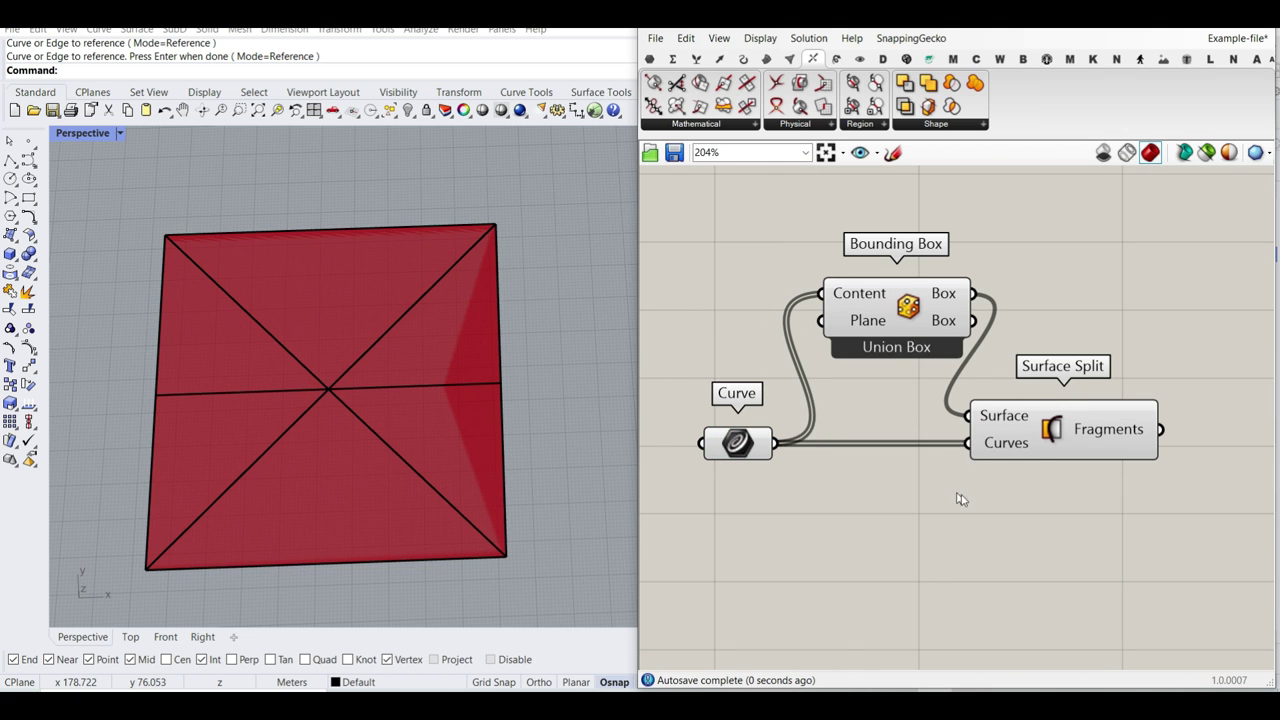
- Bake the Surface Split fragments into Rhino with the default attributes
{"action": "right_click_drag", "start_coordinate": [1109, 453], "coordinate": [850, 379]}
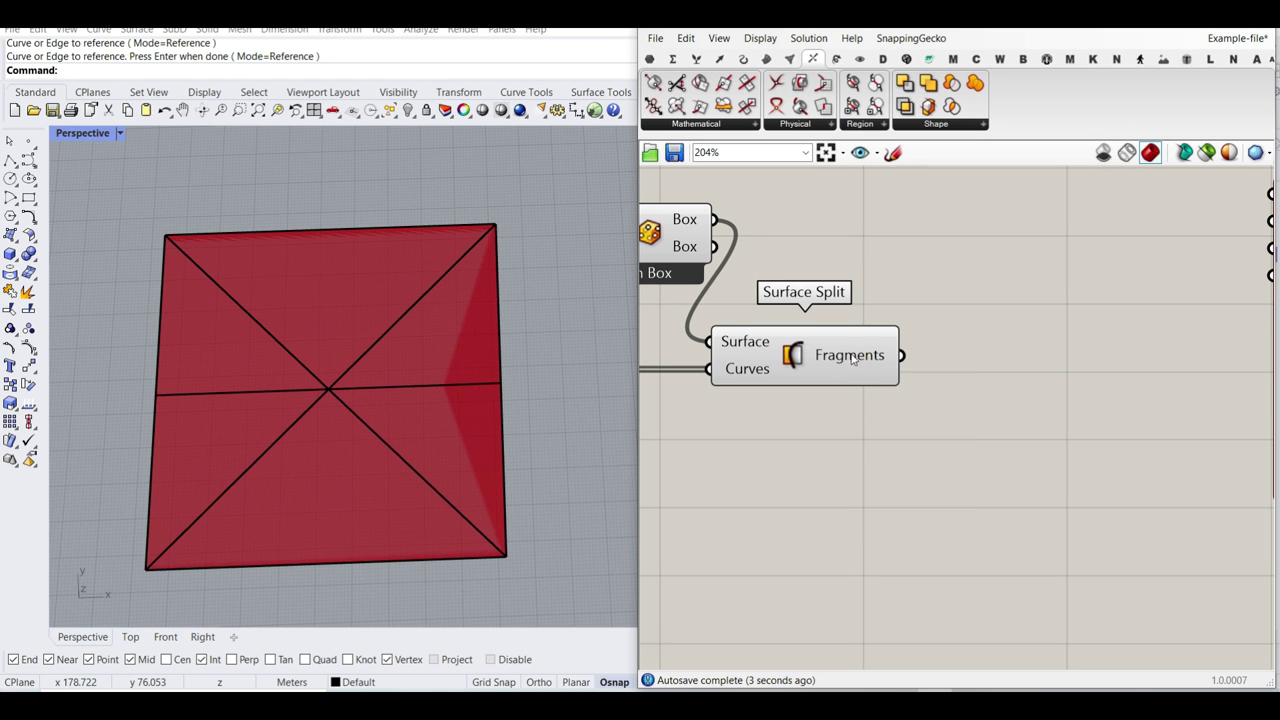
{"action": "right_click", "coordinate": [852, 358]}
{"action": "left_click", "coordinate": [866, 383]}
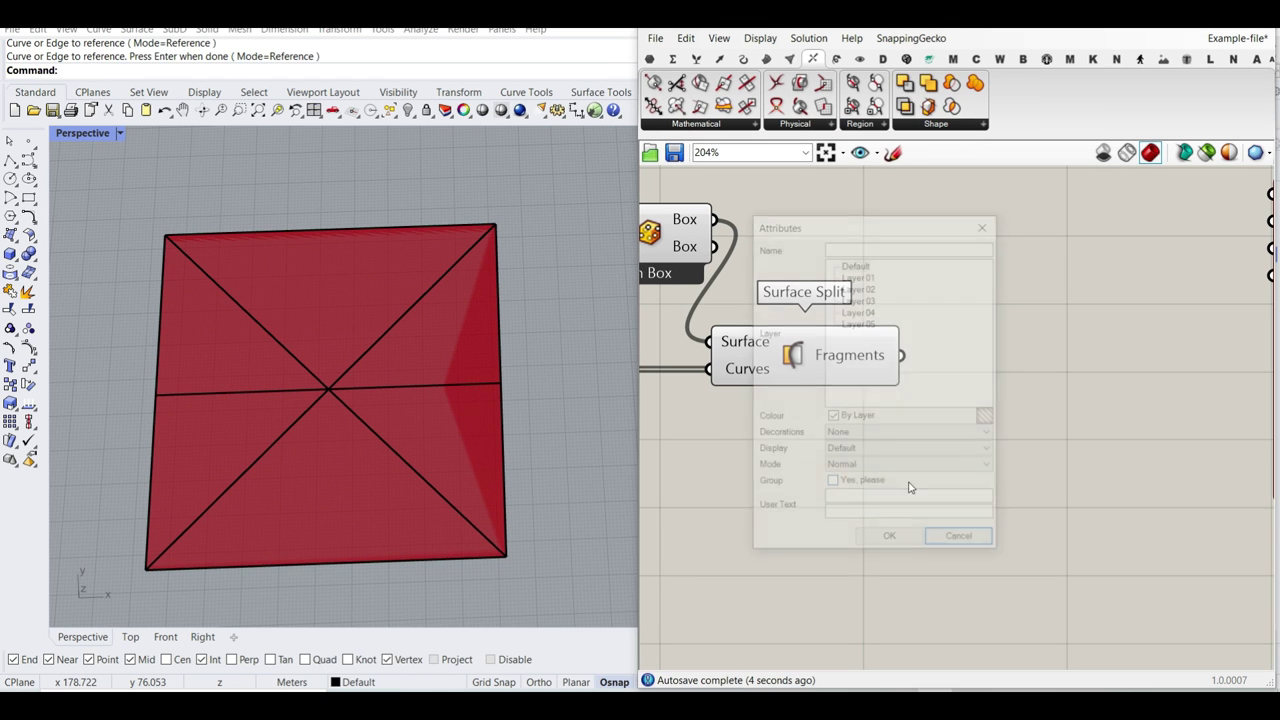
{"action": "left_click", "coordinate": [889, 540]}
- Select the baked triangular fragments one by one to check the split, and undo the bake
{"action": "left_click", "coordinate": [470, 364]}
{"action": "left_click", "coordinate": [454, 436]}
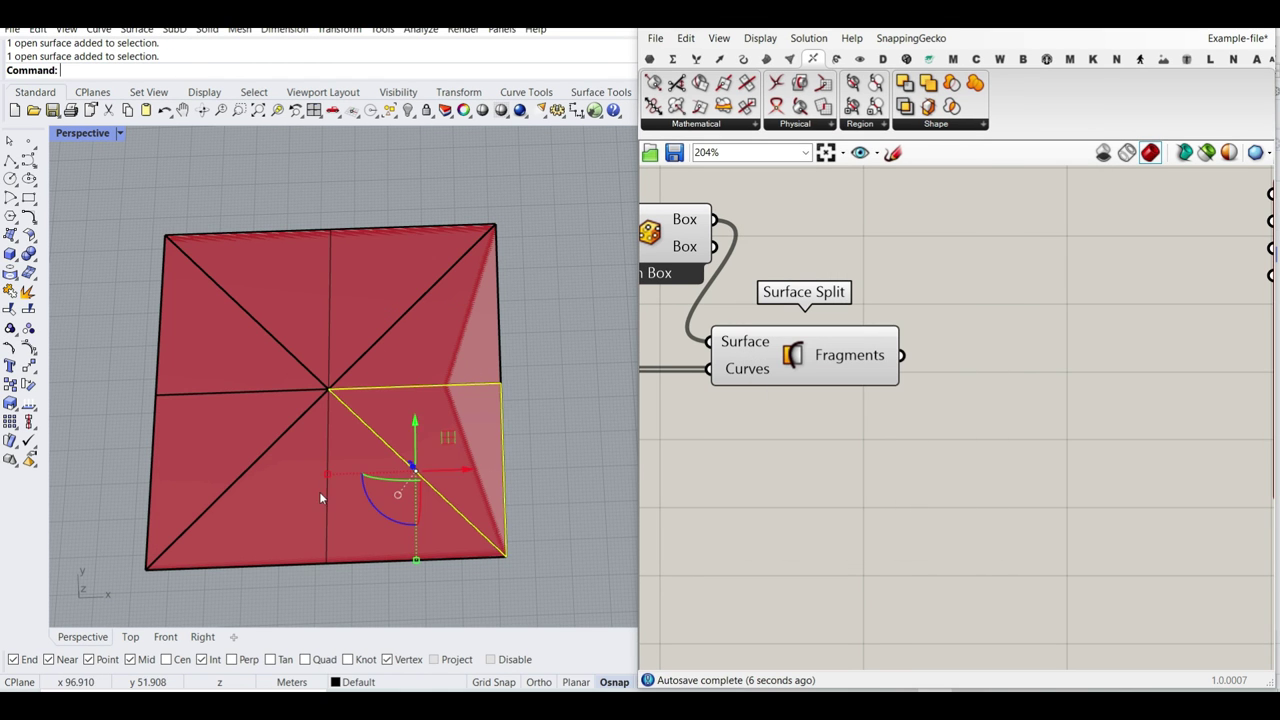
{"action": "left_click", "coordinate": [322, 495]}
{"action": "left_click", "coordinate": [250, 424]}
{"action": "left_click", "coordinate": [251, 338]}
{"action": "left_click", "coordinate": [331, 475]}
{"action": "left_click", "coordinate": [344, 308]}
{"action": "left_click", "coordinate": [210, 320]}
{"action": "left_click", "coordinate": [413, 207]}
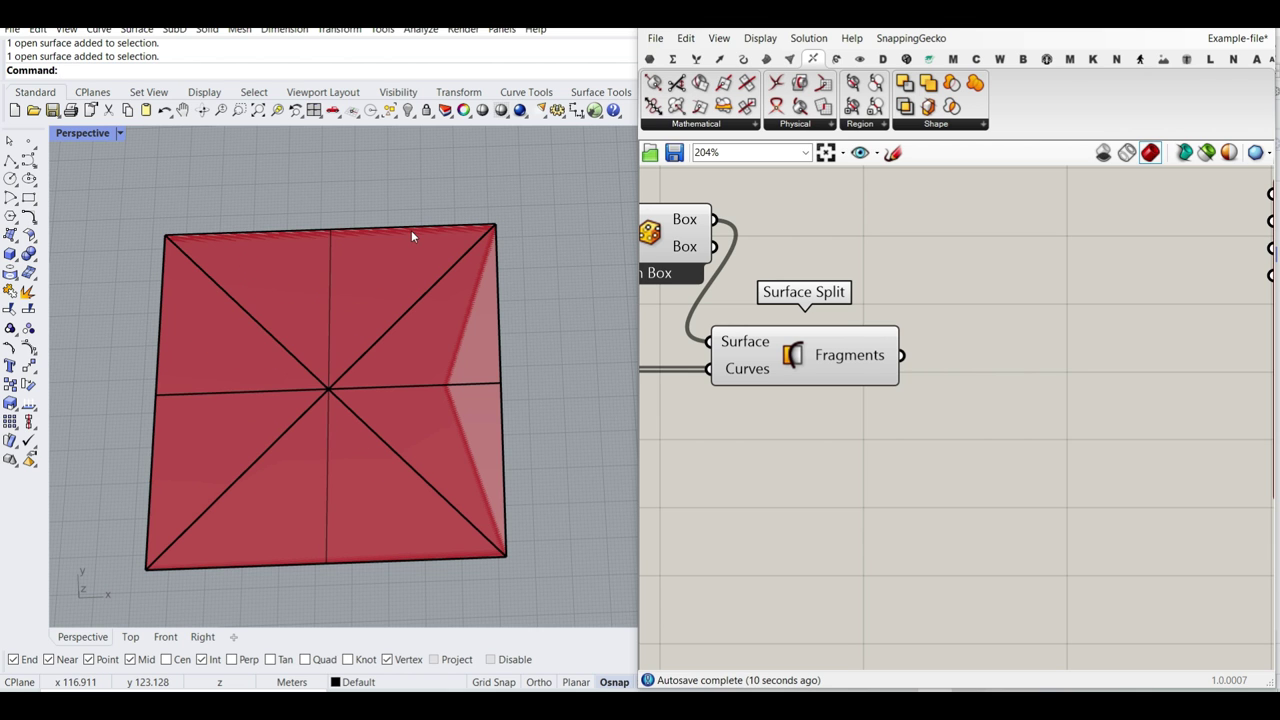
{"action": "key", "text": "ctrl+z"}
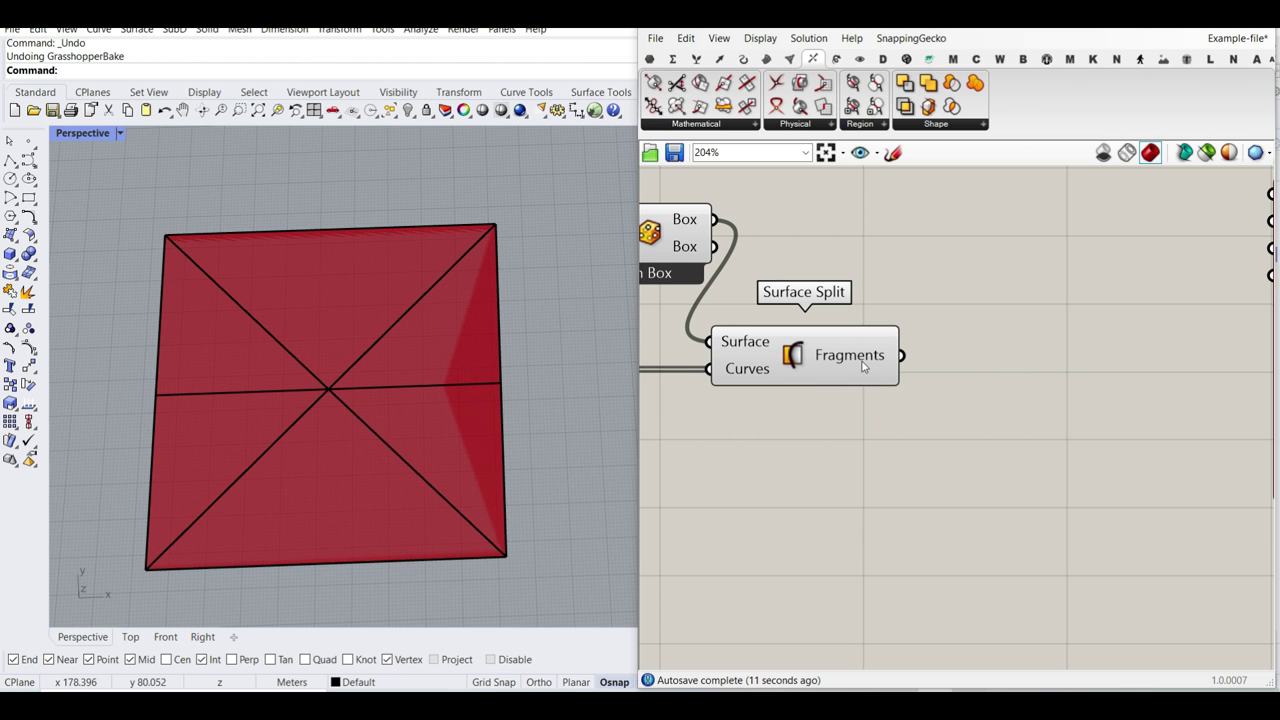
- Place a Brep Join component after Surface Split and connect the Fragments output to its Breps input
{"action": "left_click", "coordinate": [771, 60]}
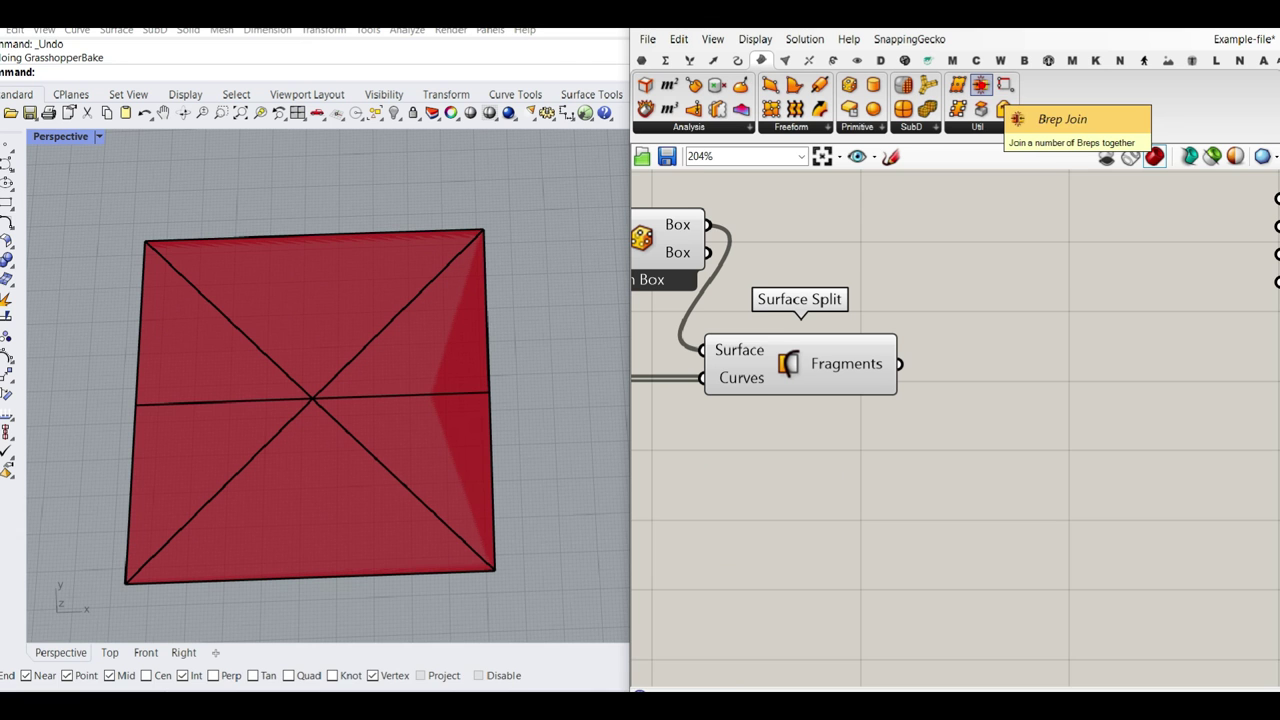
{"action": "left_click", "coordinate": [980, 92]}
{"action": "left_click", "coordinate": [972, 626]}
{"action": "left_click_drag", "start_coordinate": [820, 637], "coordinate": [842, 630]}
{"action": "left_click_drag", "start_coordinate": [914, 356], "coordinate": [924, 359]}
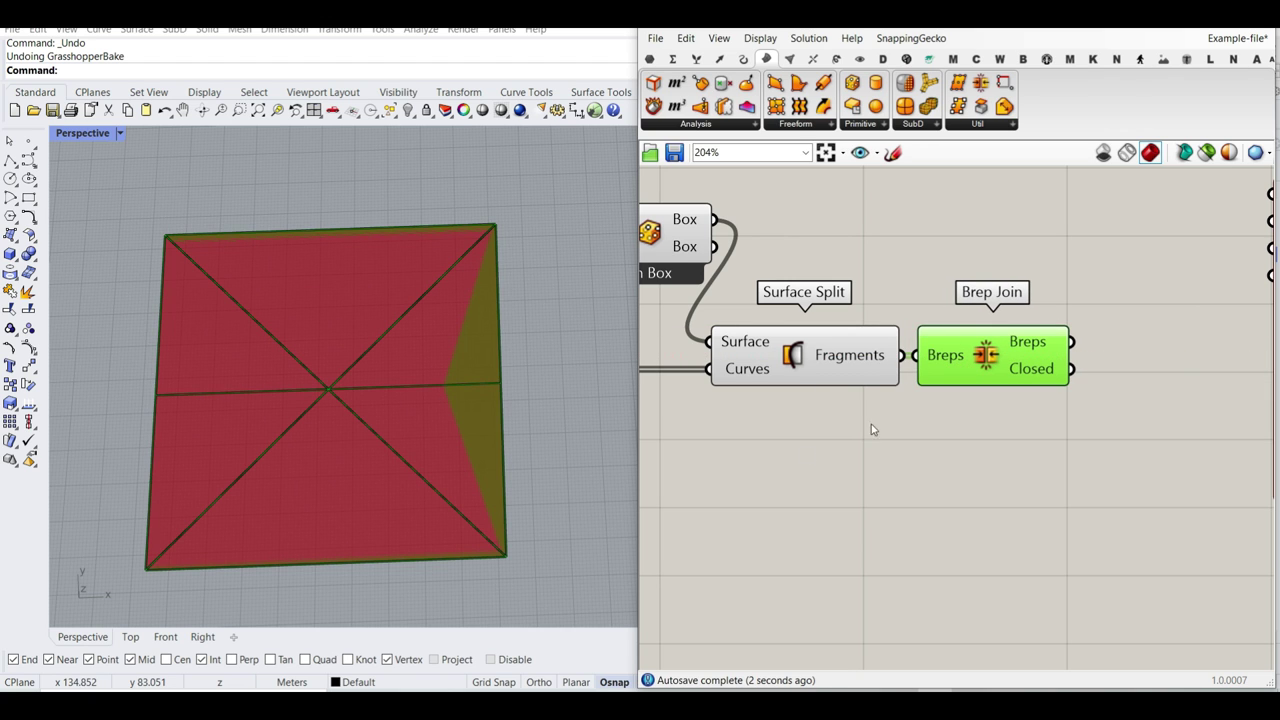
- Bake the Brep Join's Breps output into Rhino and move the baked polysurface beside the crease pattern
{"action": "right_click", "coordinate": [1048, 347]}
{"action": "left_click", "coordinate": [1080, 372]}
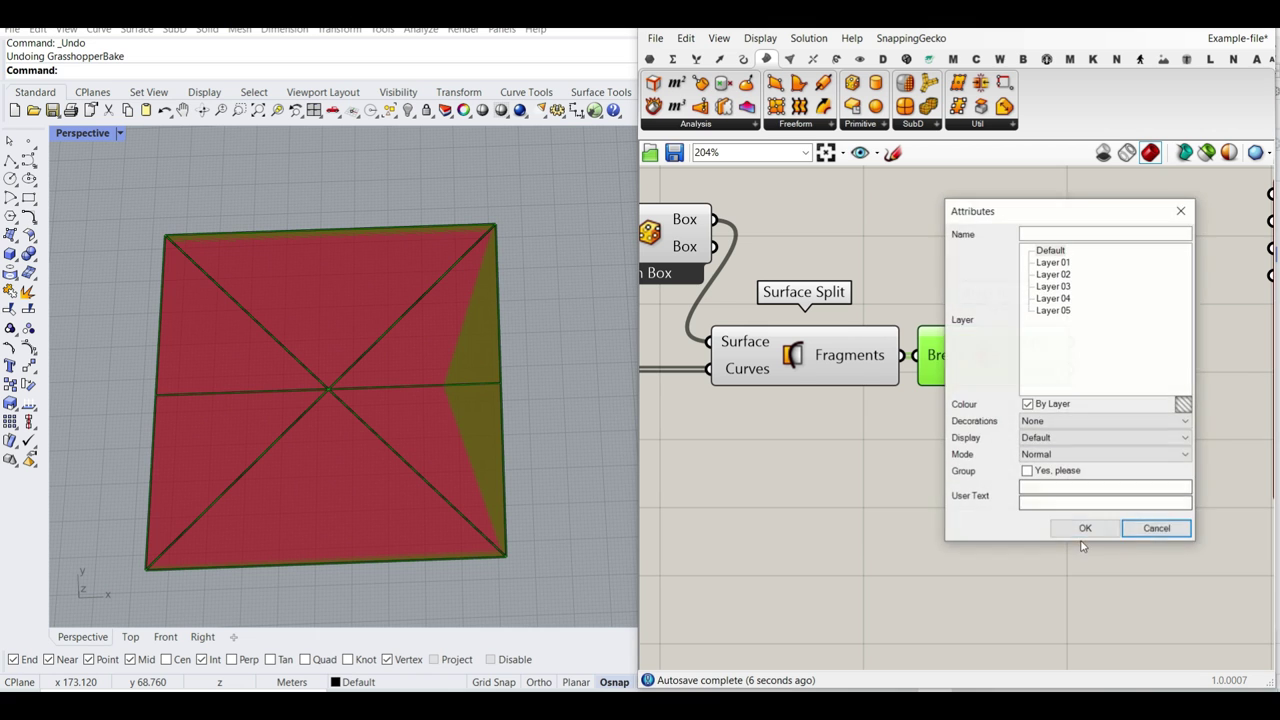
{"action": "left_click", "coordinate": [1082, 522]}
{"action": "left_click", "coordinate": [371, 511]}
{"action": "scroll", "coordinate": [284, 430], "scroll_direction": "down", "scroll_amount": 6}
{"action": "left_click_drag", "start_coordinate": [302, 372], "coordinate": [468, 402]}
{"action": "left_click_drag", "start_coordinate": [349, 461], "coordinate": [480, 368]}
{"action": "key", "text": "Escape"}
- Inspect the baked polysurface and delete it from the Rhino model
{"action": "scroll", "coordinate": [485, 463], "scroll_direction": "up", "scroll_amount": 5}
{"action": "left_click", "coordinate": [476, 522]}
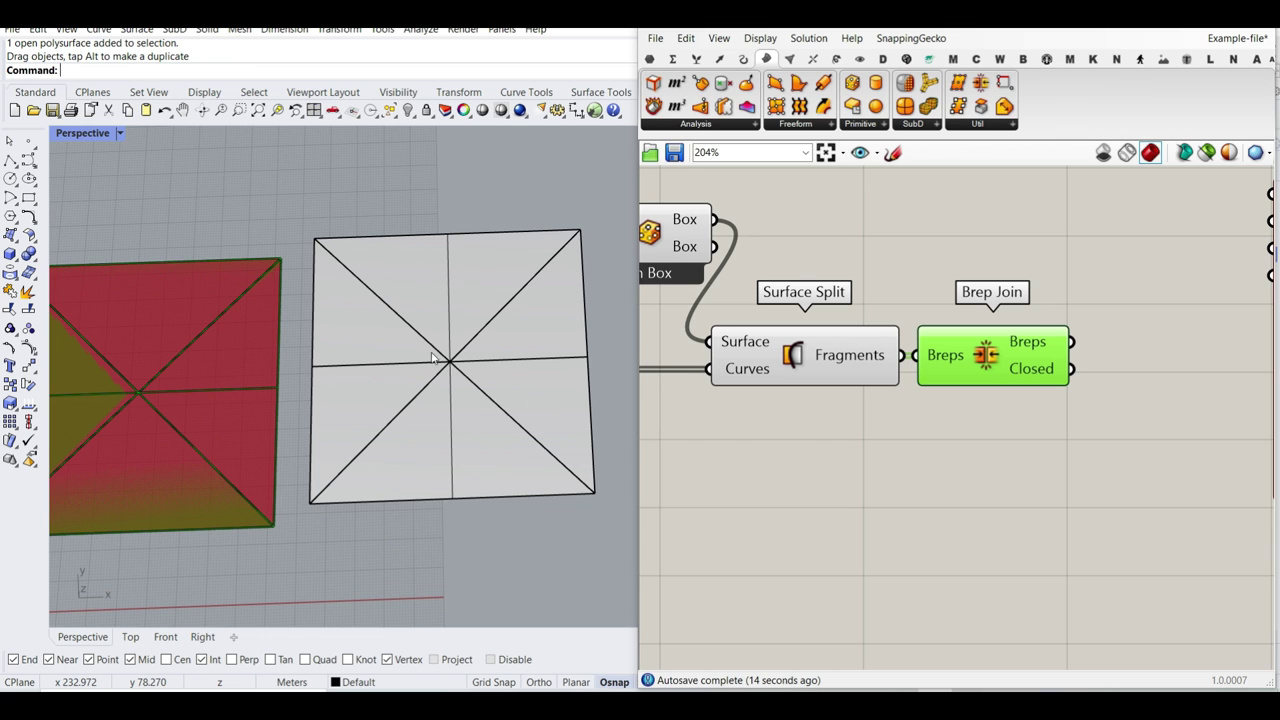
{"action": "left_click", "coordinate": [438, 417]}
{"action": "key", "text": "Delete"}
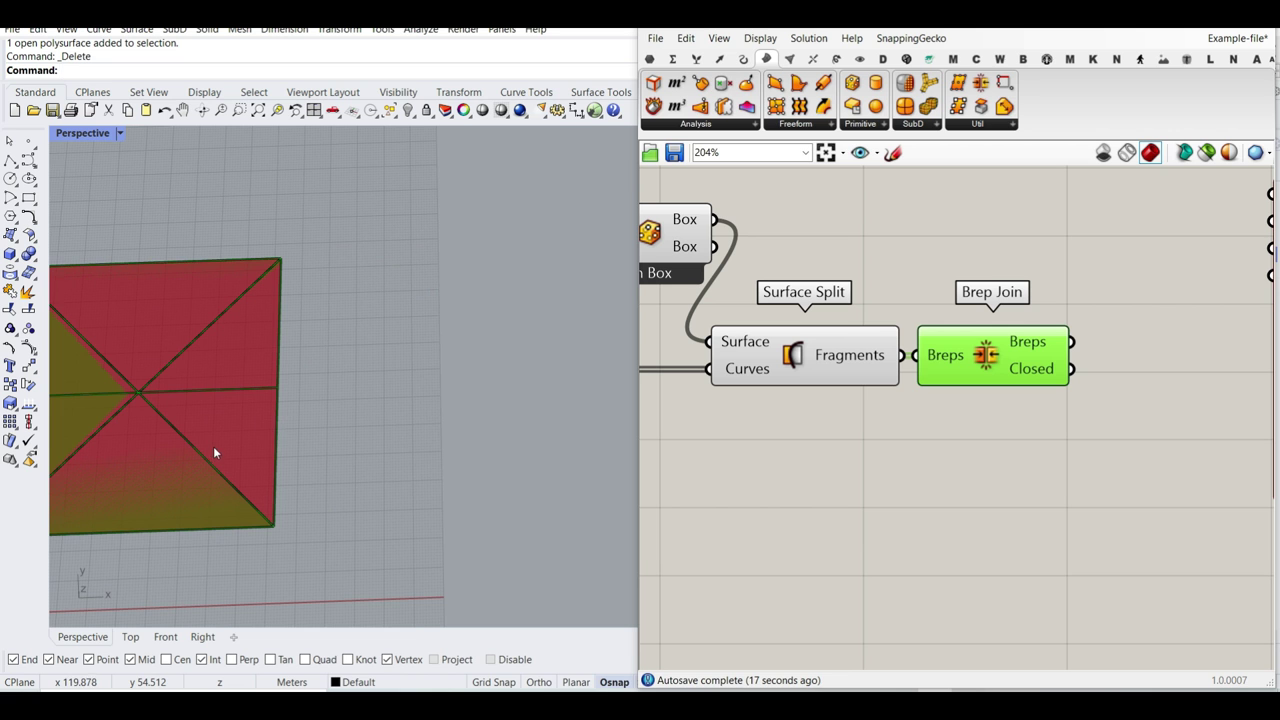
{"action": "right_click_drag", "start_coordinate": [213, 447], "coordinate": [383, 377], "text": "shift"}
{"action": "scroll", "coordinate": [385, 377], "scroll_direction": "up", "scroll_amount": 5}
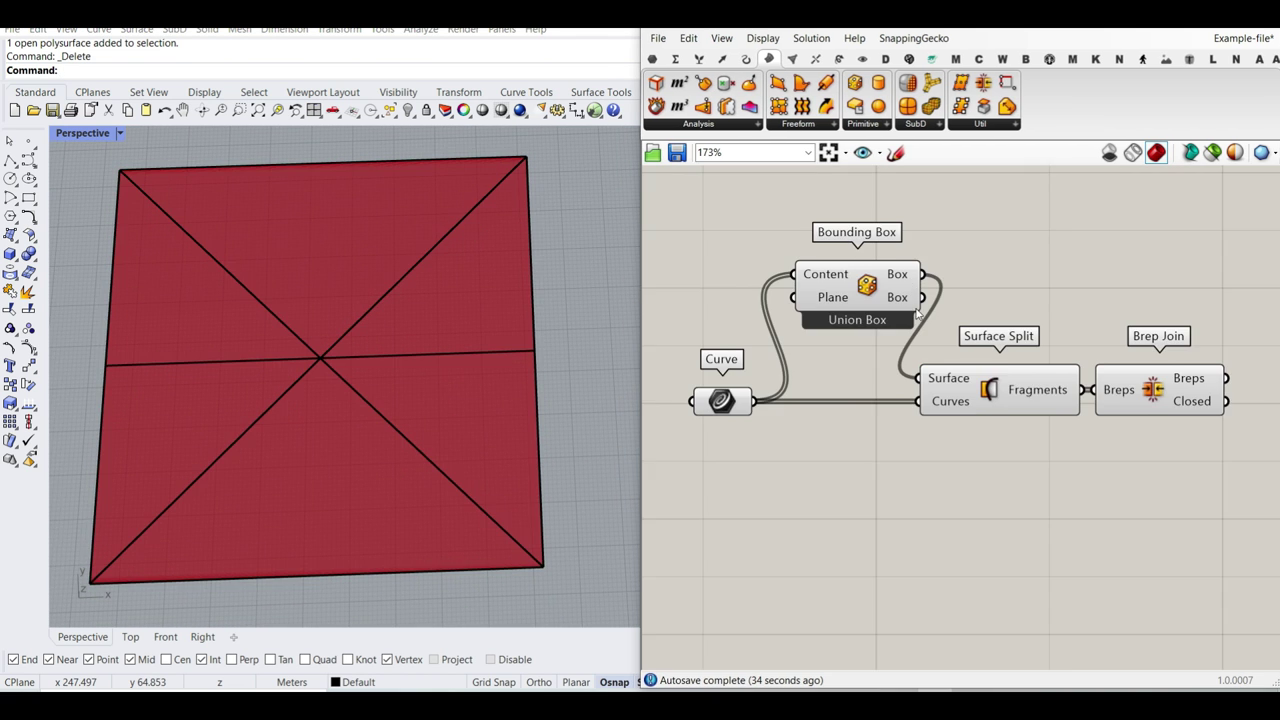
- Review the component chain from the Curve parameter through Bounding Box and Surface Split to Brep Join
{"action": "left_click", "coordinate": [724, 418]}
{"action": "left_click", "coordinate": [758, 486]}
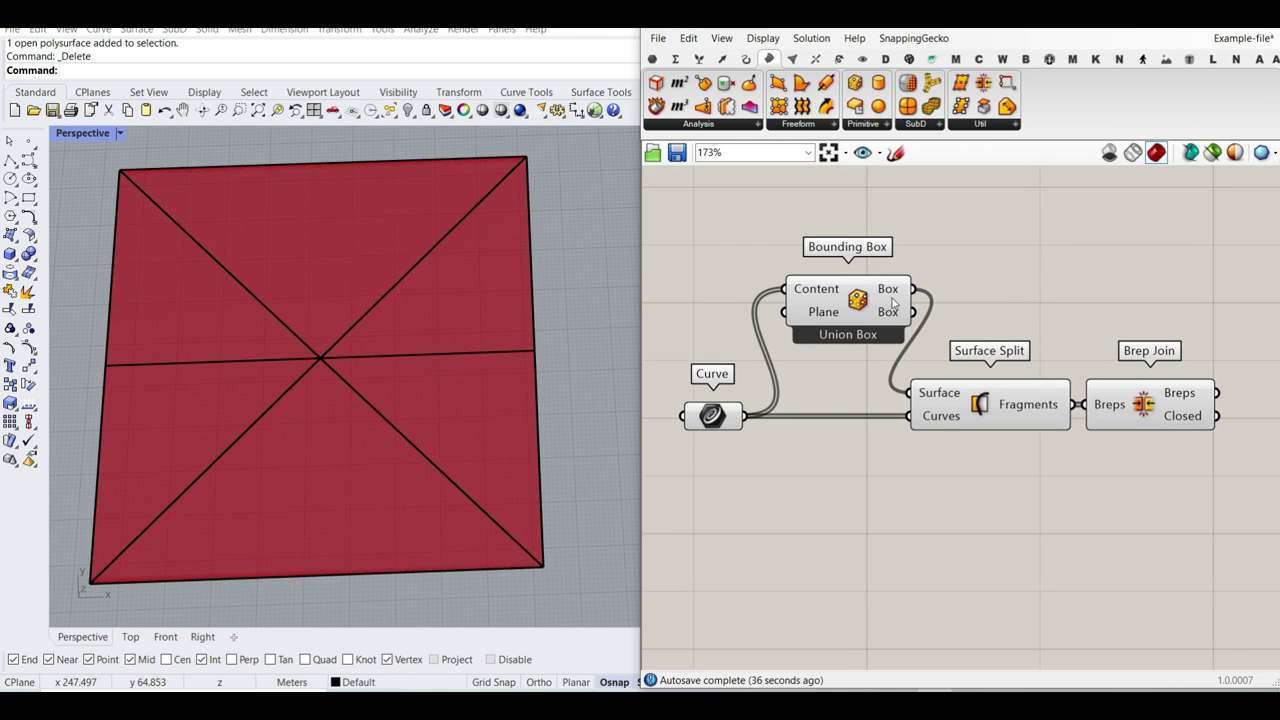
{"action": "left_click", "coordinate": [873, 307]}
{"action": "left_click", "coordinate": [851, 483]}
{"action": "left_click", "coordinate": [993, 410]}
{"action": "right_click_drag", "start_coordinate": [1001, 420], "coordinate": [790, 428]}
{"action": "left_click", "coordinate": [913, 418]}
{"action": "right_click_drag", "start_coordinate": [918, 420], "coordinate": [816, 382]}
{"action": "scroll", "coordinate": [812, 378], "scroll_direction": "down", "scroll_amount": 6}
{"action": "left_click_drag", "start_coordinate": [1070, 313], "coordinate": [1021, 347]}
{"action": "left_click", "coordinate": [960, 280]}
- Place a Simple Mesh component after Brep Join and connect the Breps output to its Brep input
{"action": "left_click", "coordinate": [792, 60]}
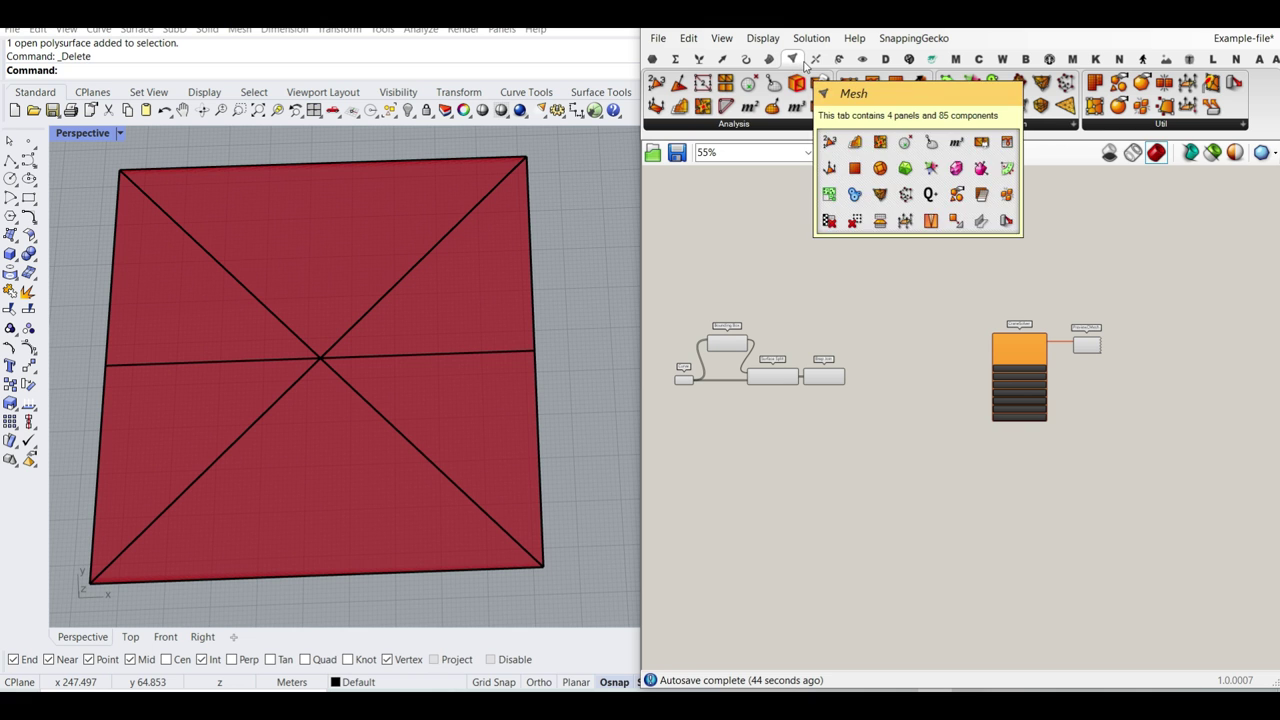
{"action": "left_click", "coordinate": [1243, 125]}
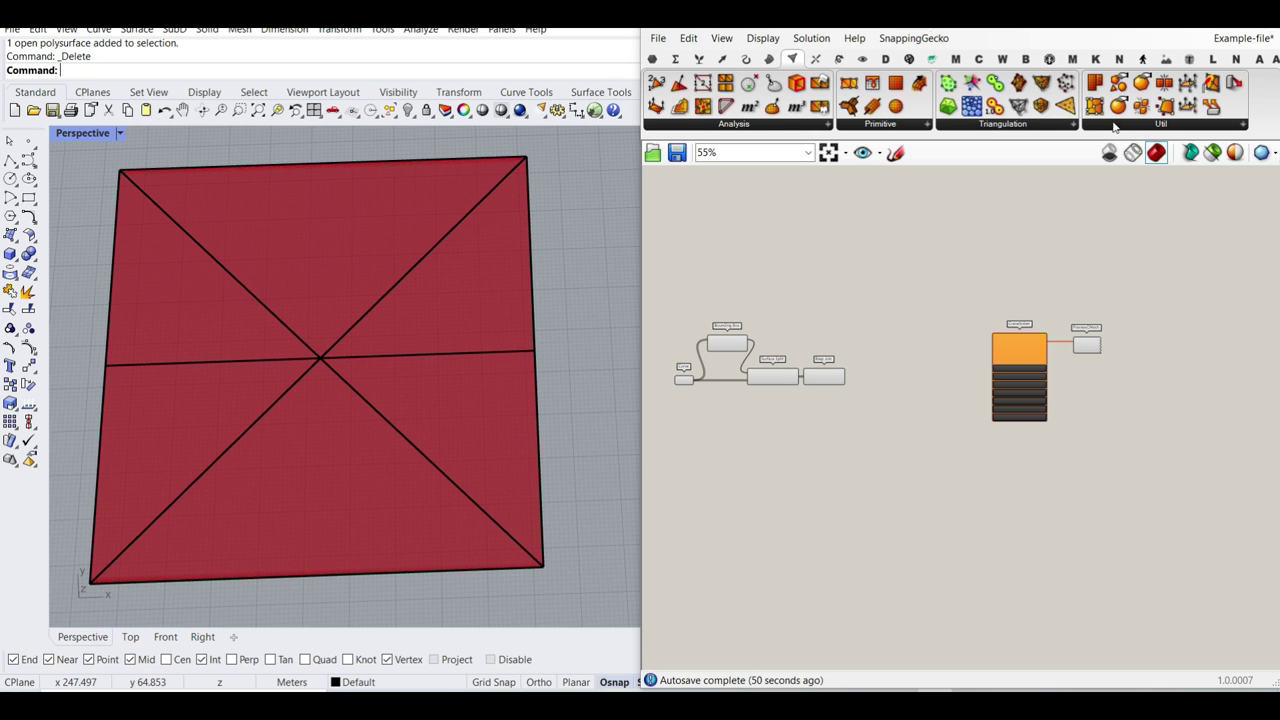
{"action": "left_click", "coordinate": [1115, 126]}
{"action": "left_click", "coordinate": [1054, 219]}
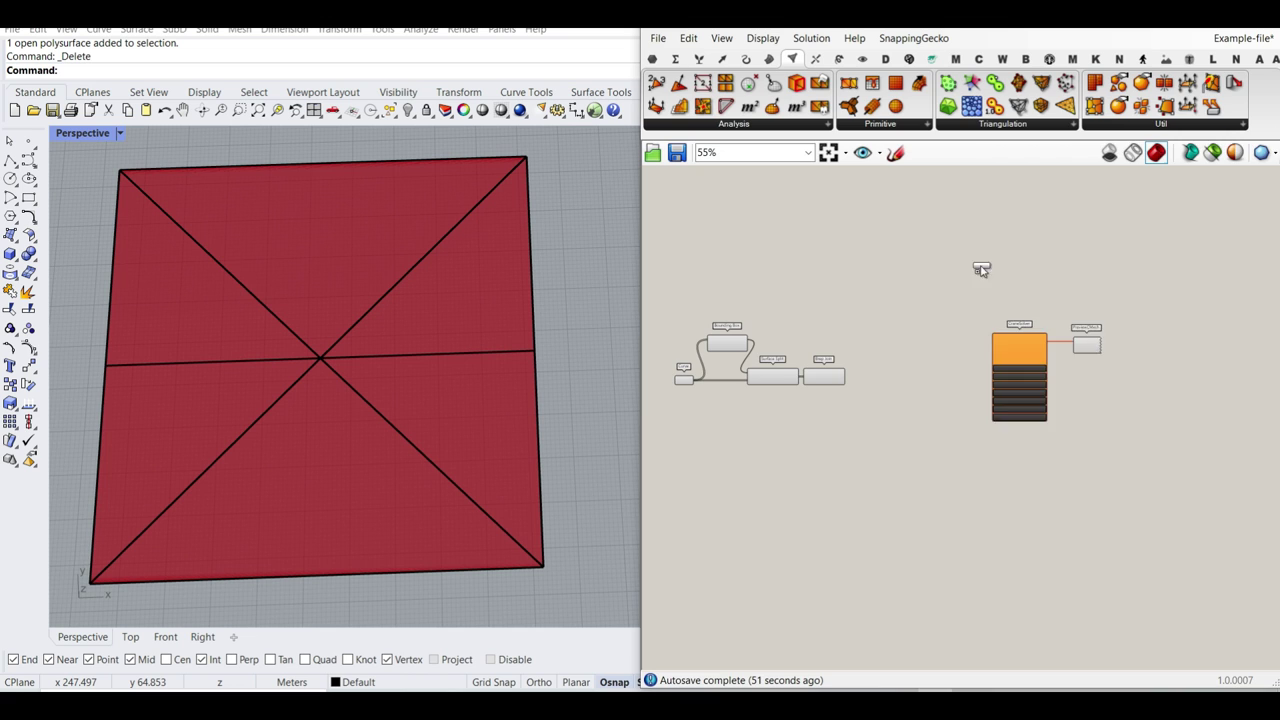
{"action": "scroll", "coordinate": [882, 358], "scroll_direction": "up", "scroll_amount": 4}
{"action": "left_click", "coordinate": [870, 393]}
{"action": "scroll", "coordinate": [852, 406], "scroll_direction": "up", "scroll_amount": 4}
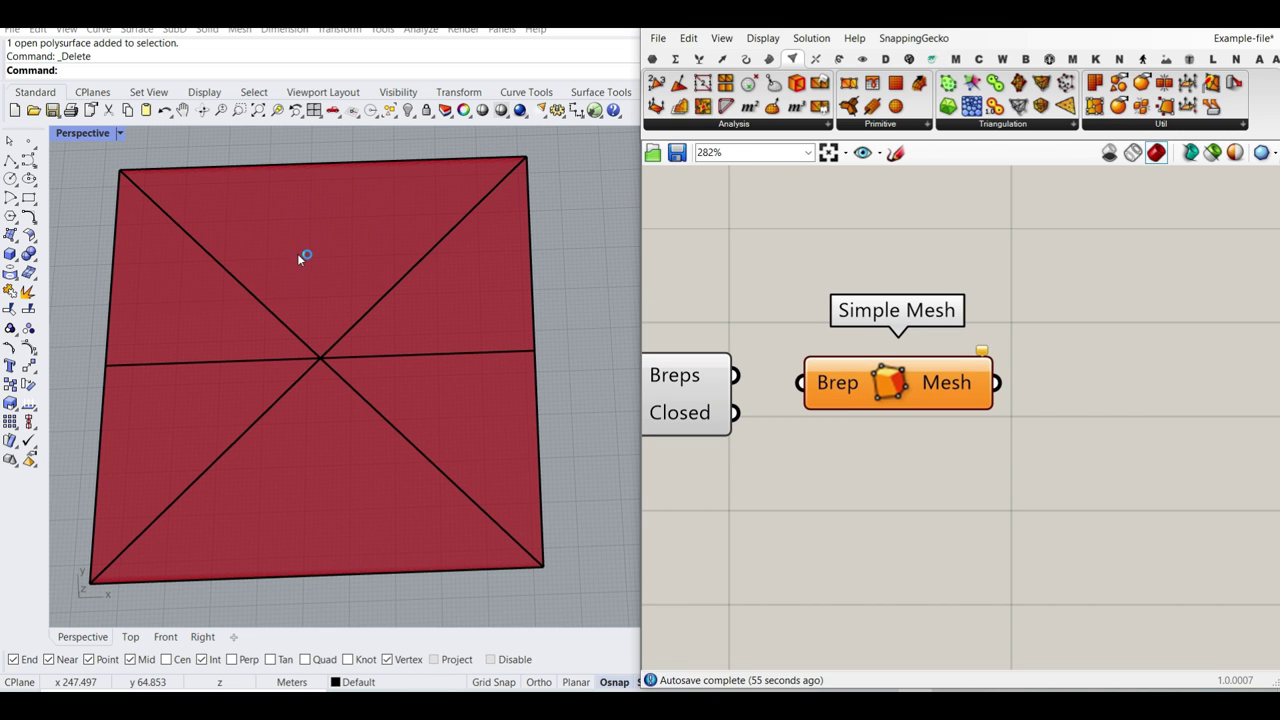
{"action": "left_click_drag", "start_coordinate": [745, 380], "coordinate": [800, 383]}
{"action": "left_click_drag", "start_coordinate": [885, 392], "coordinate": [858, 384]}
- Bake the Simple Mesh output, move the mesh beside the pattern to inspect it, undo both actions and check the Mesh output's data
{"action": "right_click", "coordinate": [930, 377]}
{"action": "left_click", "coordinate": [946, 401]}
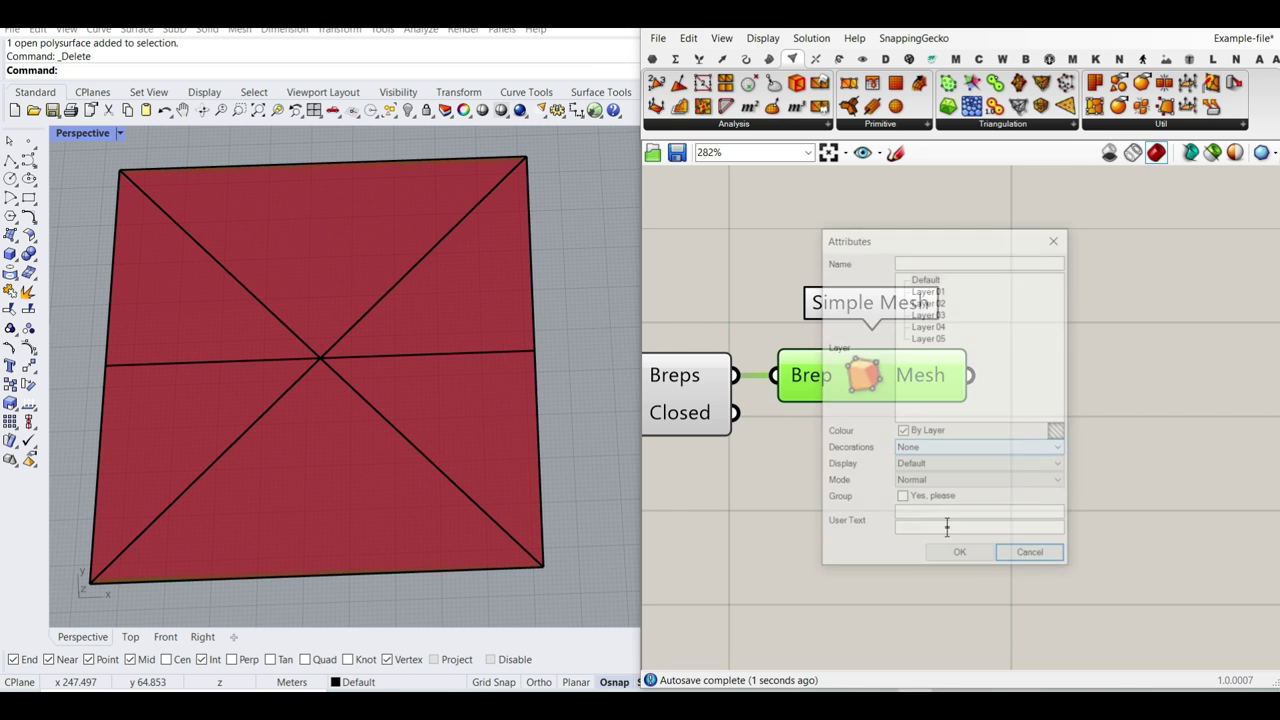
{"action": "left_click", "coordinate": [957, 551]}
{"action": "scroll", "coordinate": [367, 315], "scroll_direction": "down", "scroll_amount": 4}
{"action": "left_click_drag", "start_coordinate": [360, 308], "coordinate": [554, 291]}
{"action": "key", "text": "Escape"}
{"action": "right_click_drag", "start_coordinate": [531, 359], "coordinate": [453, 375], "text": "shift"}
{"action": "scroll", "coordinate": [453, 375], "scroll_direction": "up", "scroll_amount": 2}
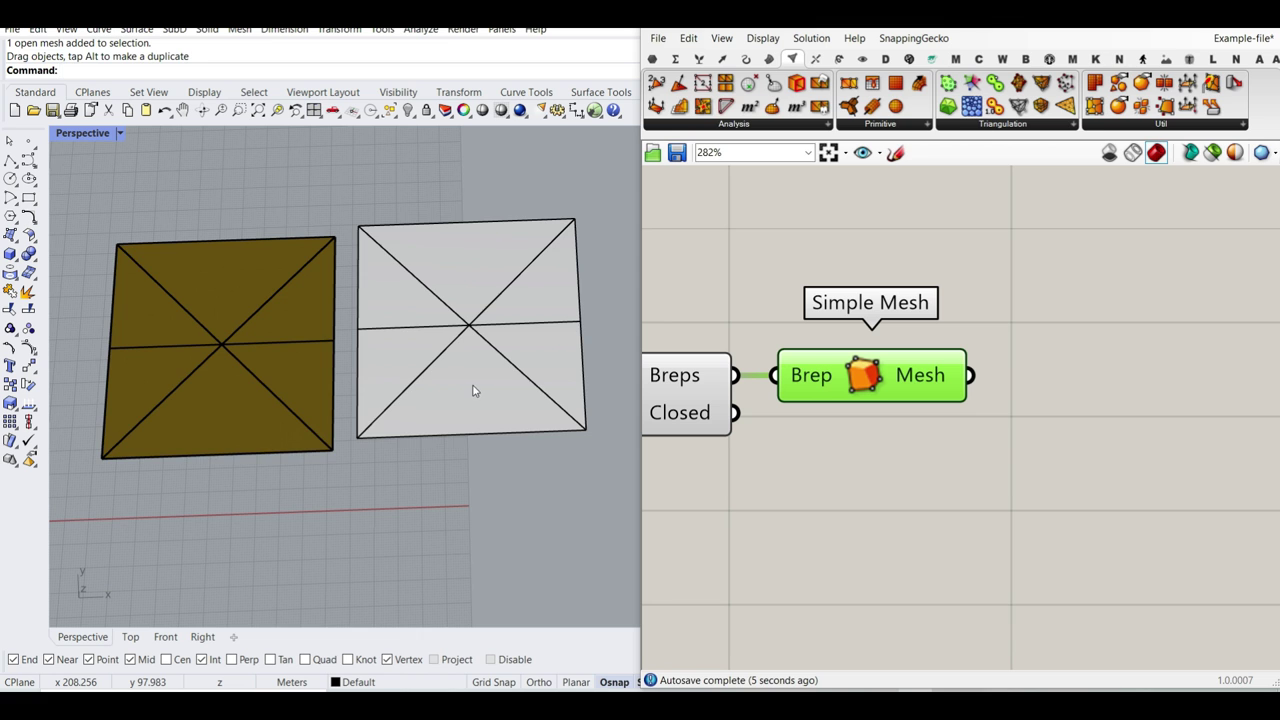
{"action": "key", "text": "ctrl+z"}
{"action": "key", "text": "ctrl+z"}
{"action": "mouse_move", "coordinate": [942, 374]}
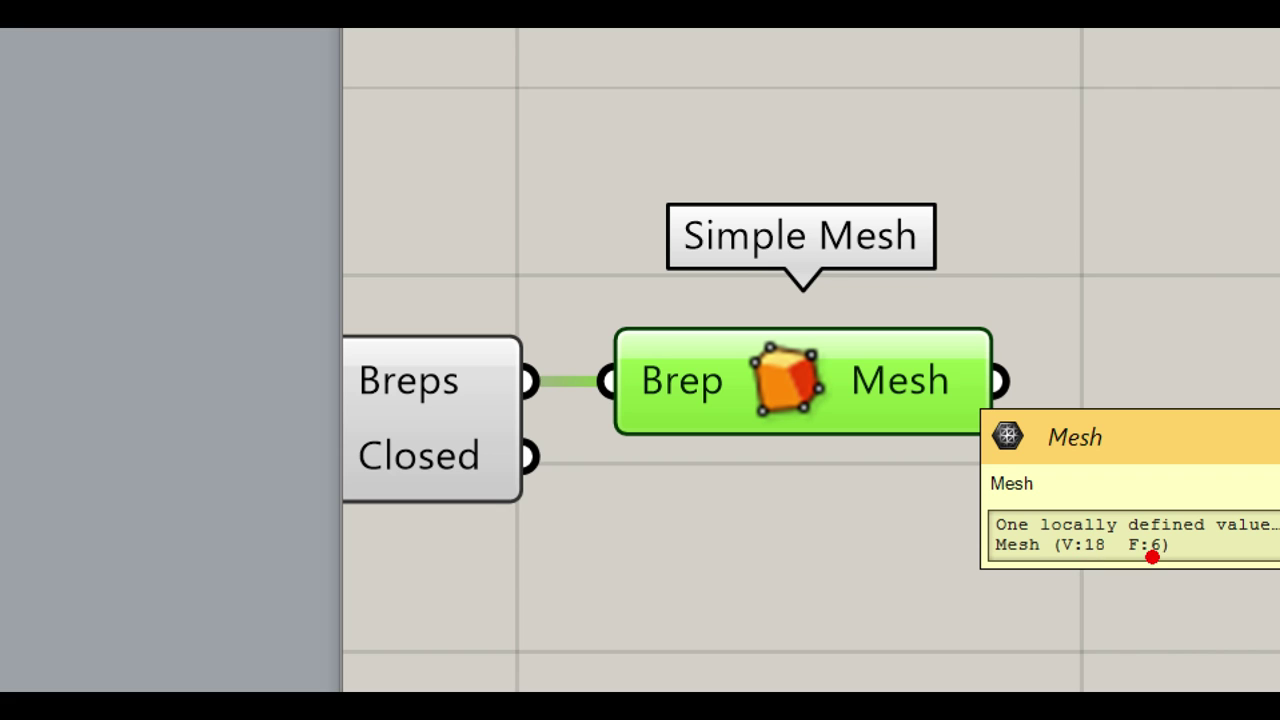
{"action": "left_click_drag", "start_coordinate": [1110, 577], "coordinate": [1104, 612]}
{"action": "mouse_move", "coordinate": [1088, 582]}
{"action": "left_mouse_down"}
{"action": "mouse_move", "coordinate": [1103, 620]}
{"action": "mouse_move", "coordinate": [1134, 594]}
{"action": "left_mouse_up"}
{"action": "key", "text": "Escape"}
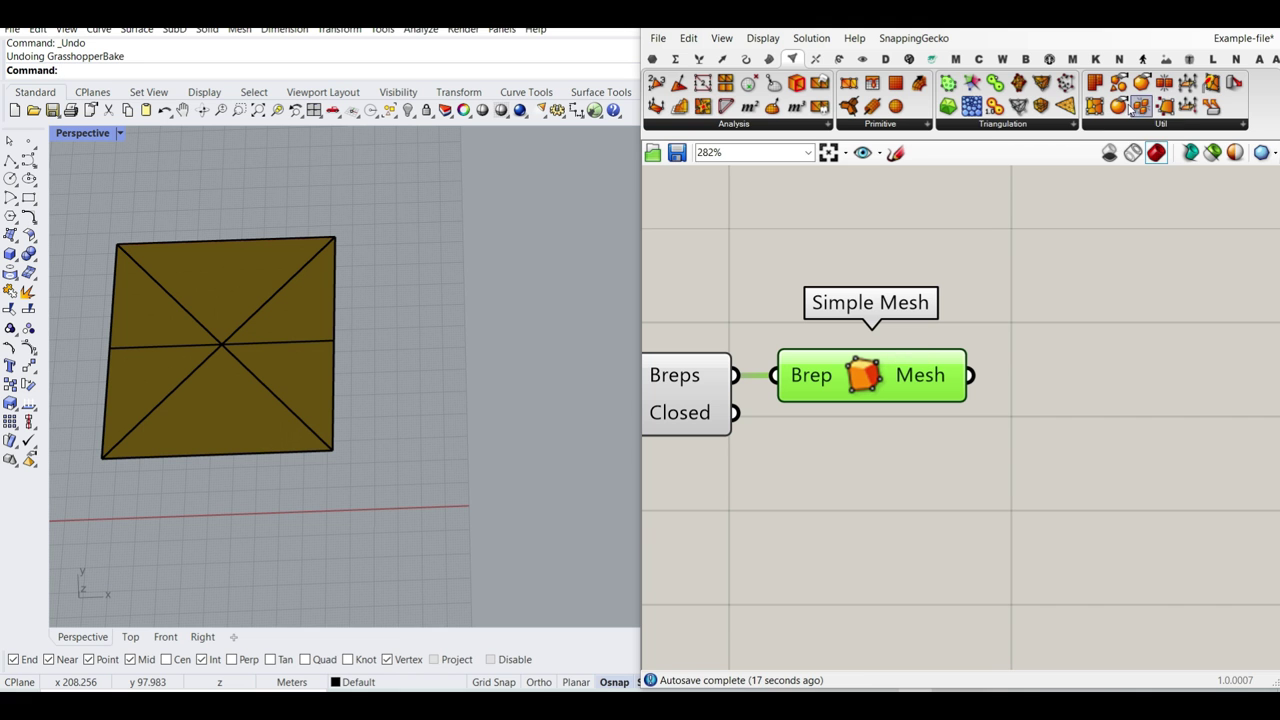
- Place a Weld Mesh component after Simple Mesh and connect the Mesh output to its Mesh input
{"action": "left_click", "coordinate": [1182, 125]}
{"action": "mouse_move", "coordinate": [677, 506]}
{"action": "left_mouse_down"}
{"action": "mouse_move", "coordinate": [757, 543]}
{"action": "mouse_move", "coordinate": [883, 560]}
{"action": "left_mouse_up"}
{"action": "key", "text": "Escape"}
{"action": "left_click", "coordinate": [1162, 125]}
{"action": "left_click_drag", "start_coordinate": [1043, 469], "coordinate": [1087, 365]}
{"action": "left_click_drag", "start_coordinate": [970, 375], "coordinate": [1022, 376]}
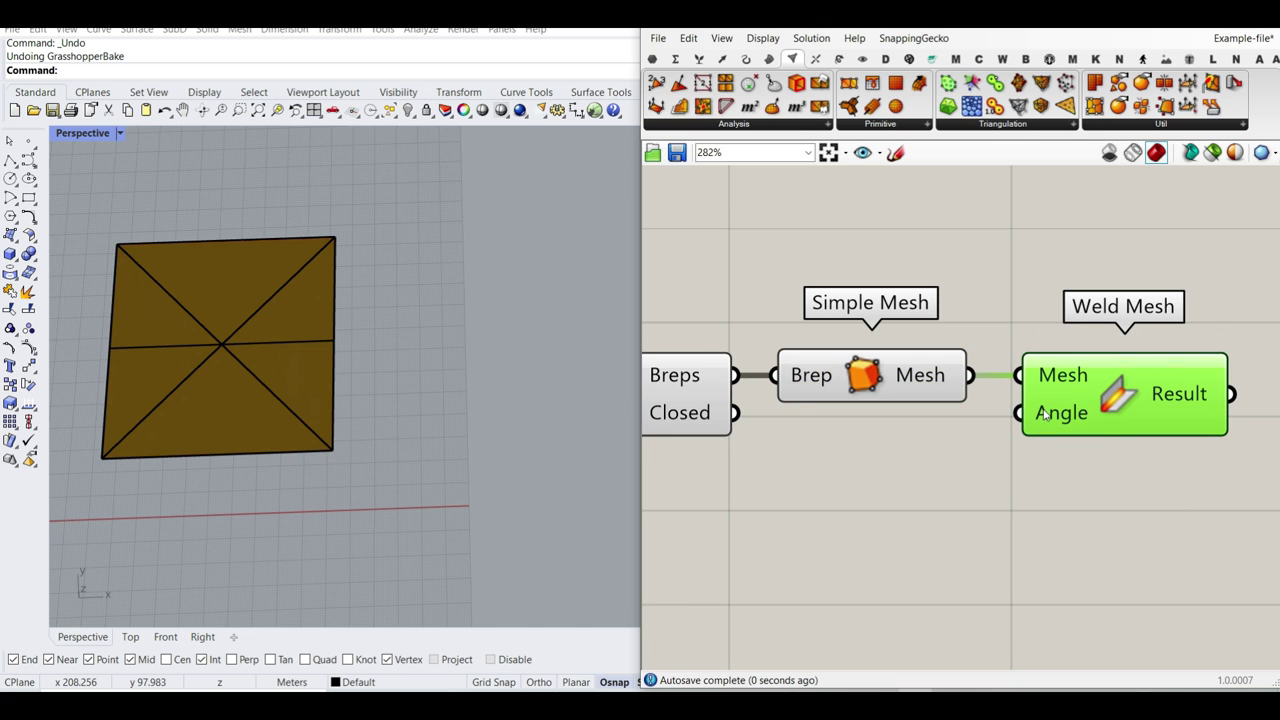
{"action": "right_click_drag", "start_coordinate": [1191, 412], "coordinate": [1000, 388]}
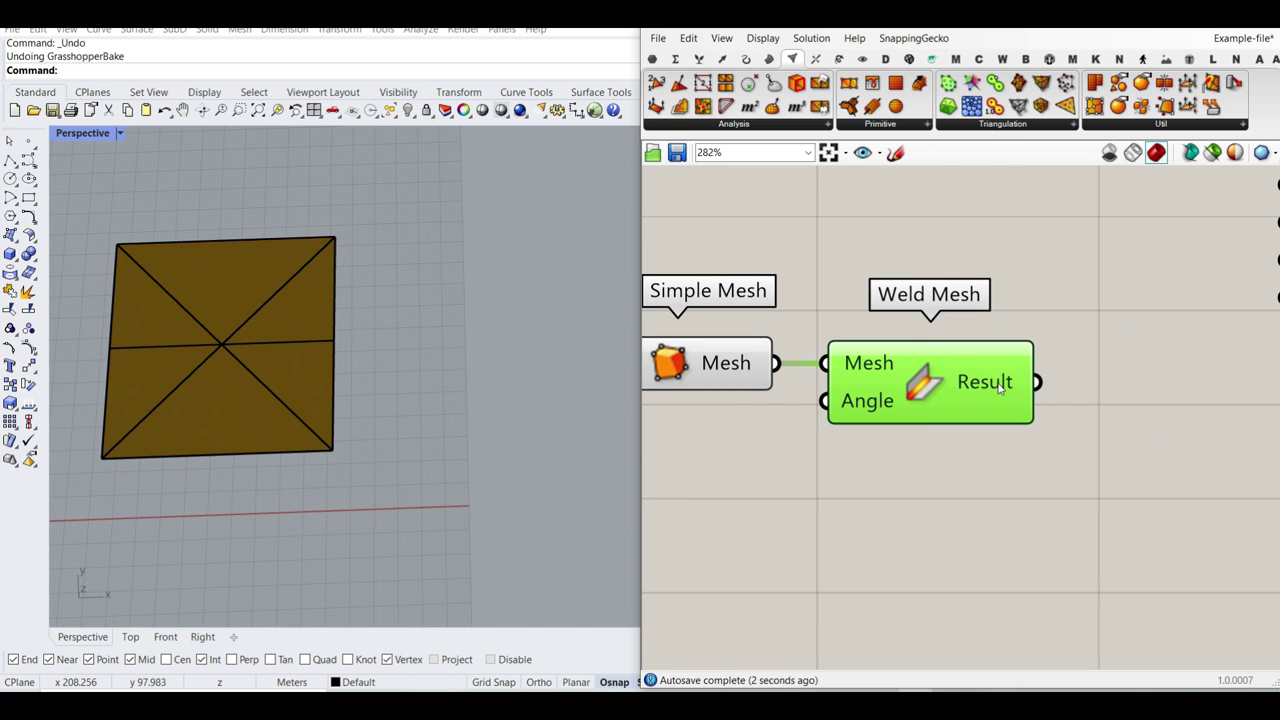
{"action": "mouse_move", "coordinate": [995, 385]}
{"action": "mouse_move", "coordinate": [731, 369]}
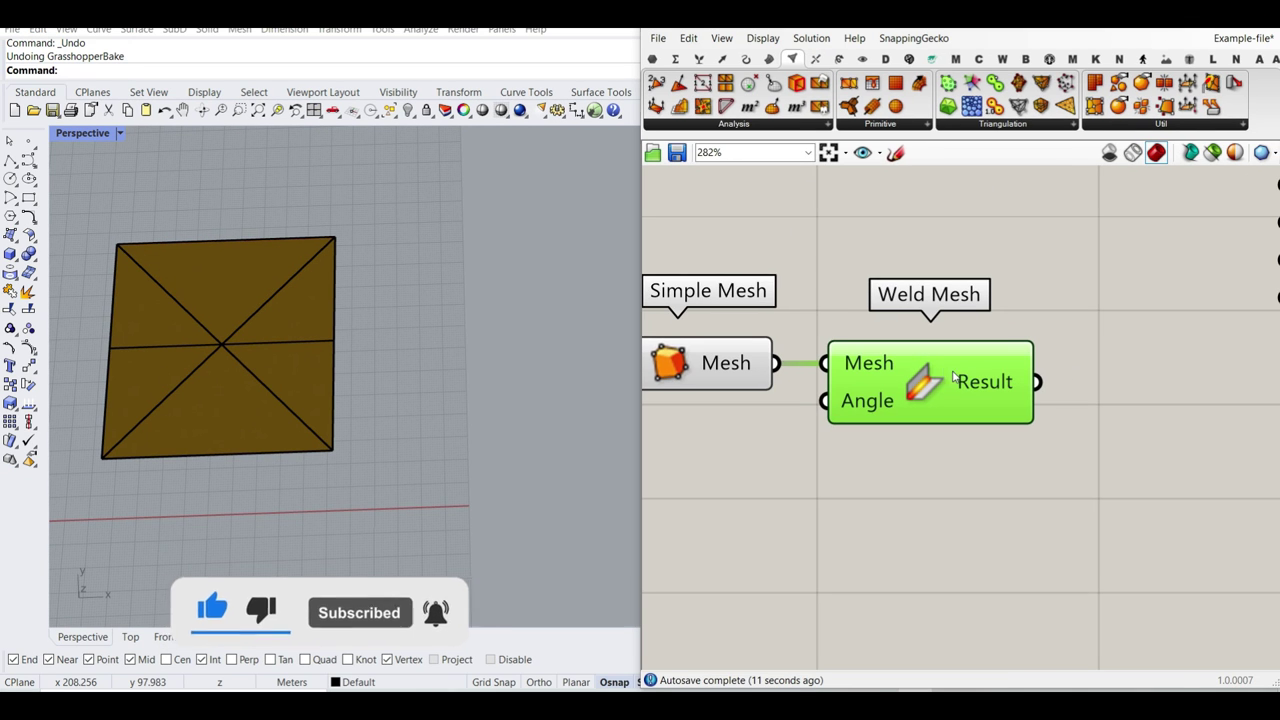
- Review the chain by selecting Curve, Bounding Box, Surface Split, Brep Join, Simple Mesh and Weld Mesh in turn and checking their previews
{"action": "right_click_drag", "start_coordinate": [997, 378], "coordinate": [847, 322]}
{"action": "mouse_move", "coordinate": [847, 322]}
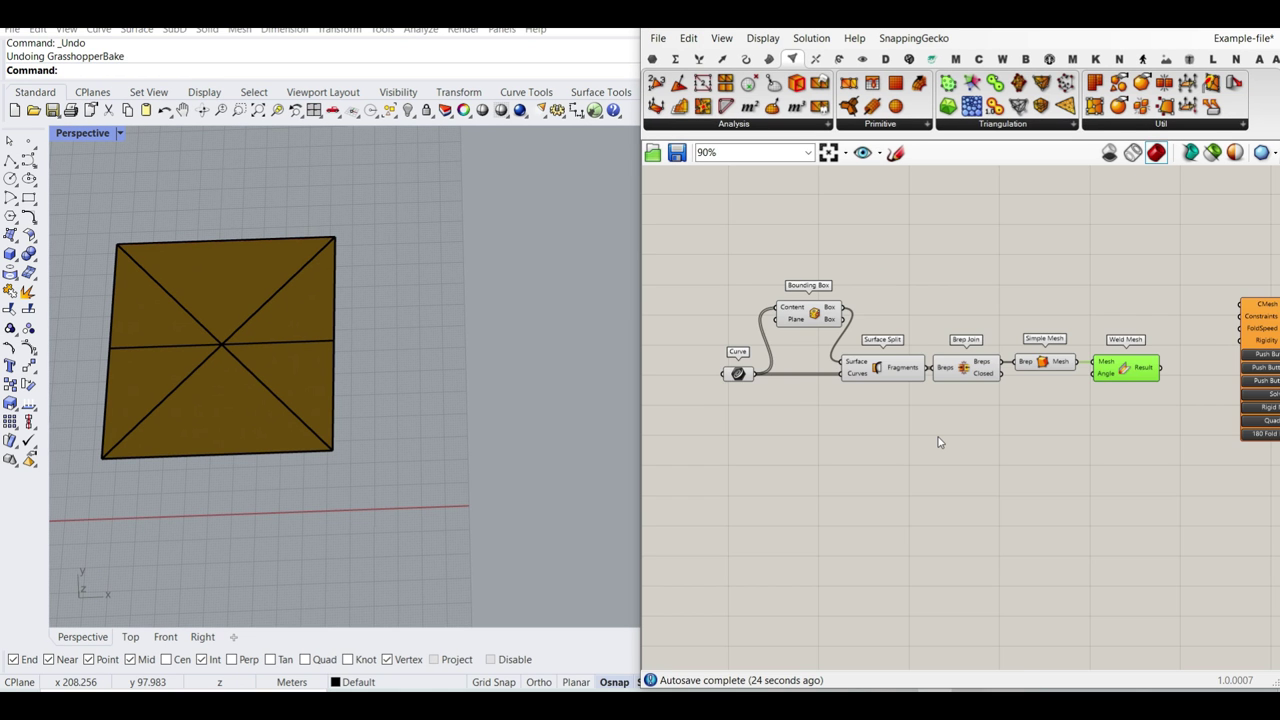
{"action": "scroll", "coordinate": [938, 438], "scroll_direction": "up", "scroll_amount": 2}
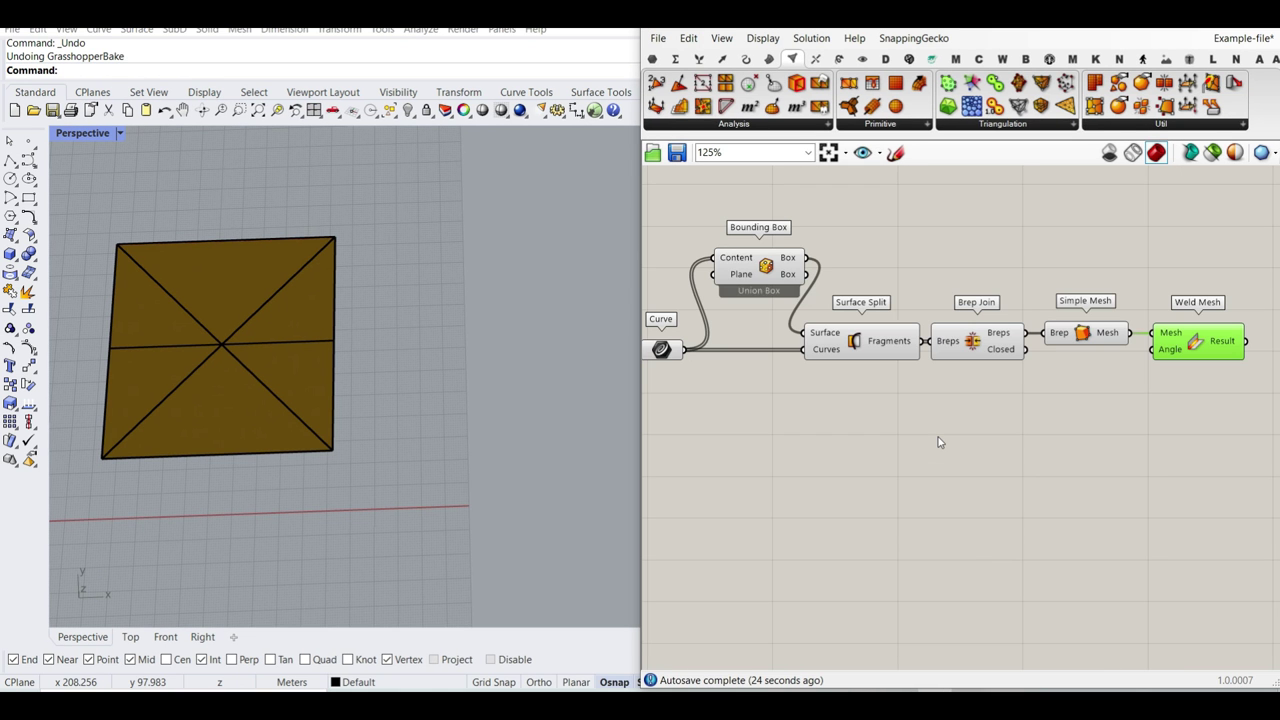
{"action": "mouse_move", "coordinate": [810, 438]}
{"action": "right_mouse_down"}
{"action": "mouse_move", "coordinate": [846, 448]}
{"action": "mouse_move", "coordinate": [809, 446]}
{"action": "mouse_move", "coordinate": [825, 451]}
{"action": "right_mouse_up"}
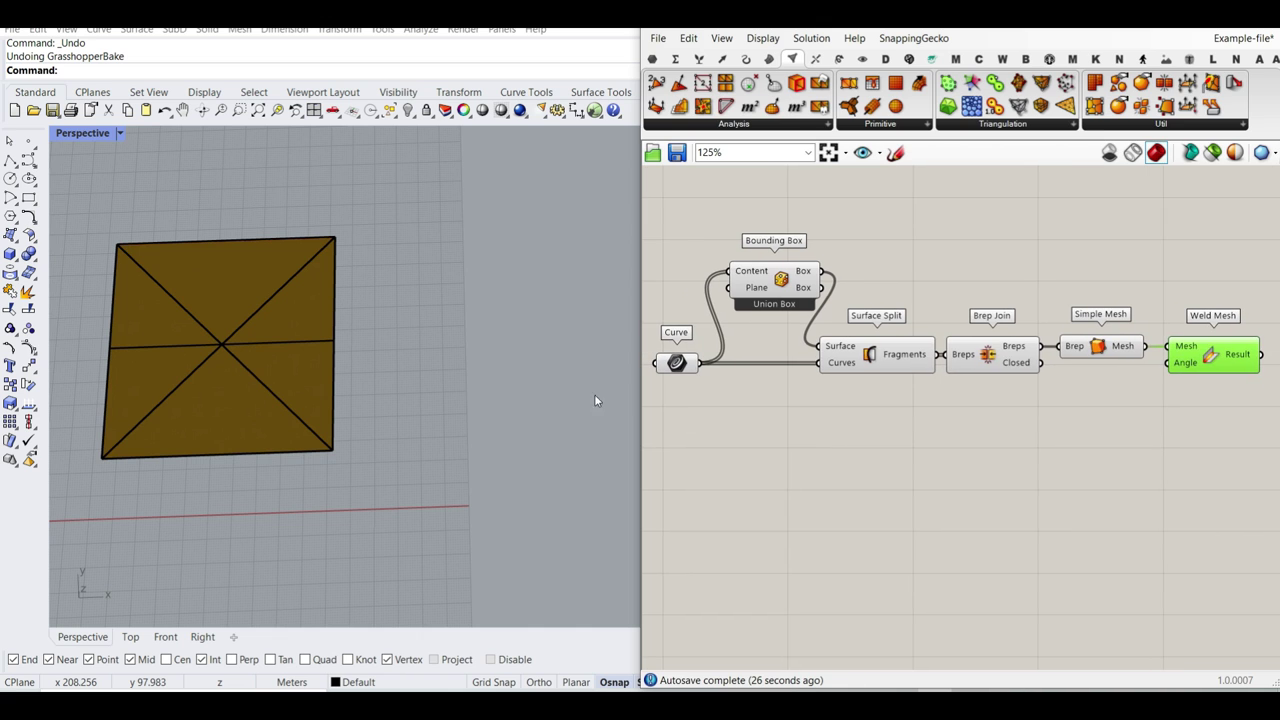
{"action": "left_click", "coordinate": [676, 364]}
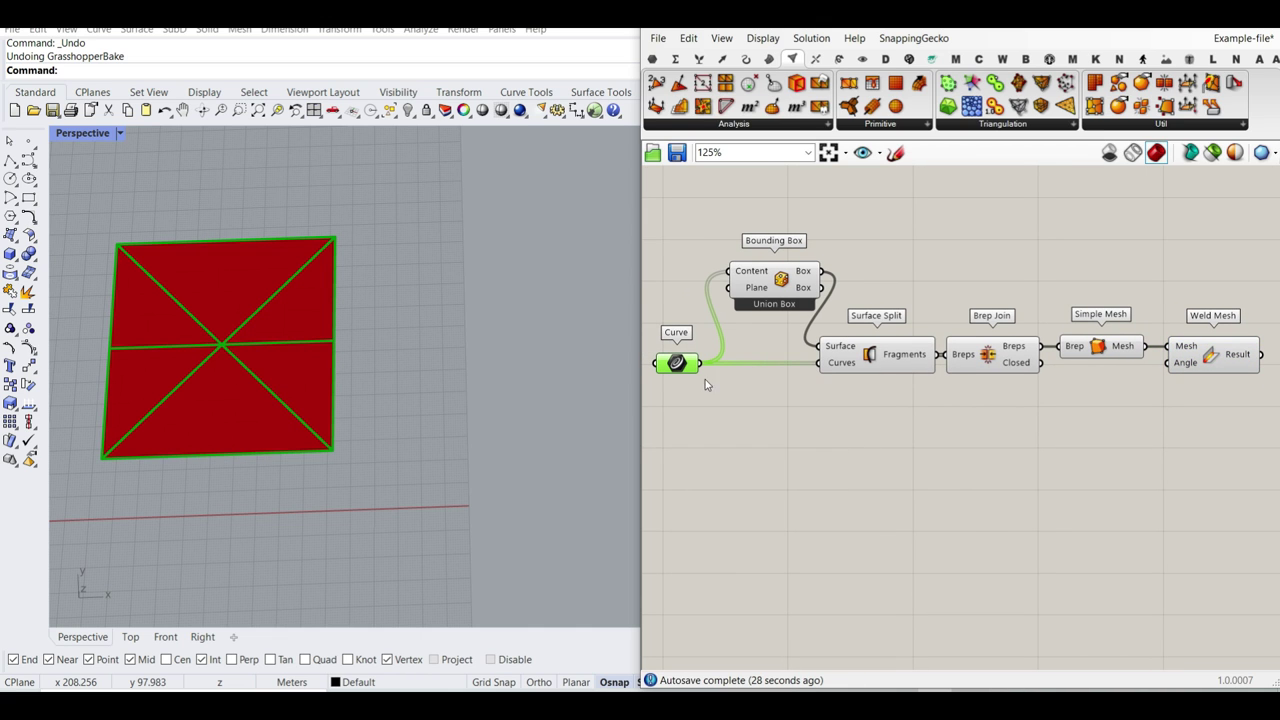
{"action": "left_click", "coordinate": [771, 283]}
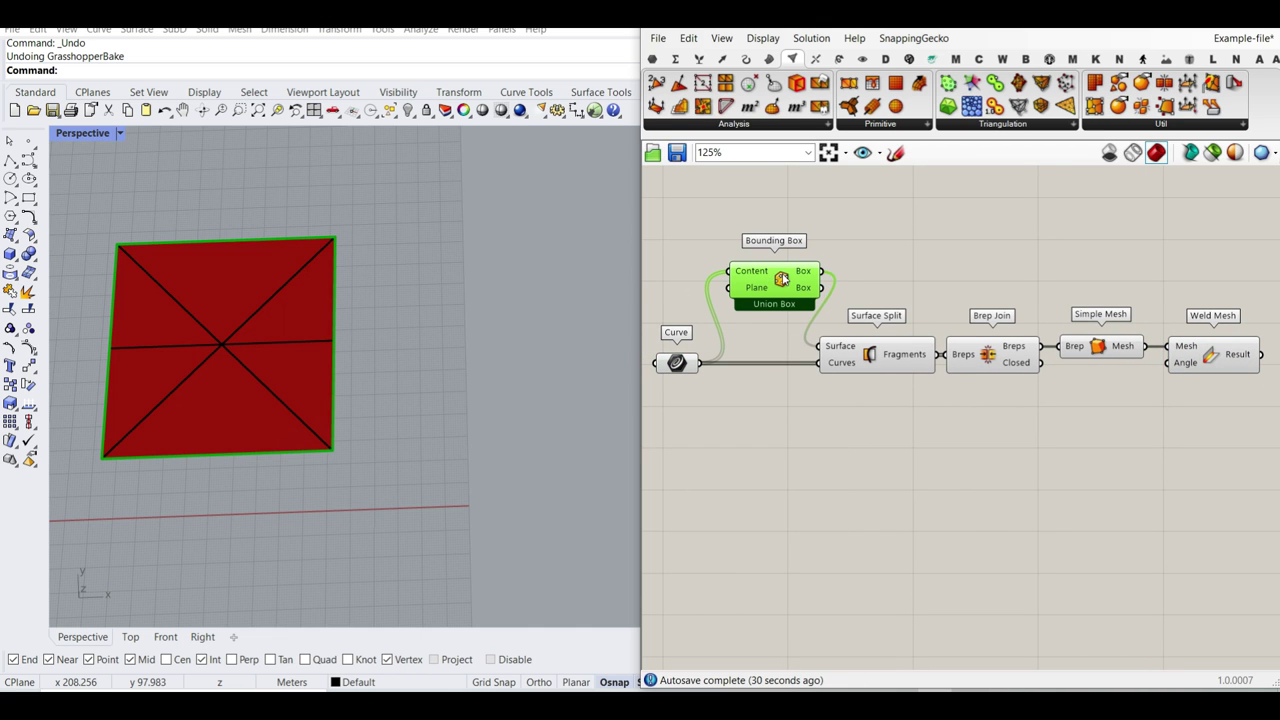
{"action": "right_click", "coordinate": [781, 279]}
{"action": "left_click", "coordinate": [823, 360]}
{"action": "scroll", "coordinate": [872, 352], "scroll_direction": "up", "scroll_amount": 3}
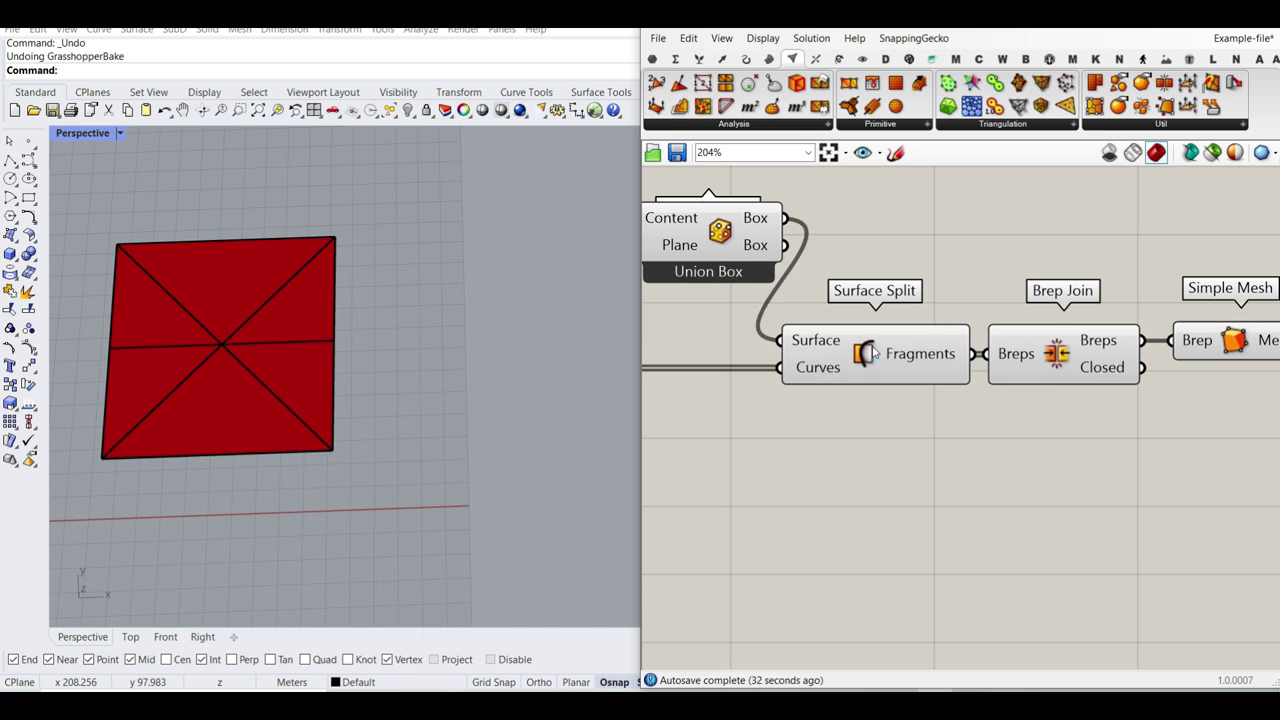
{"action": "left_click", "coordinate": [872, 352]}
{"action": "right_click_drag", "start_coordinate": [1000, 353], "coordinate": [752, 362]}
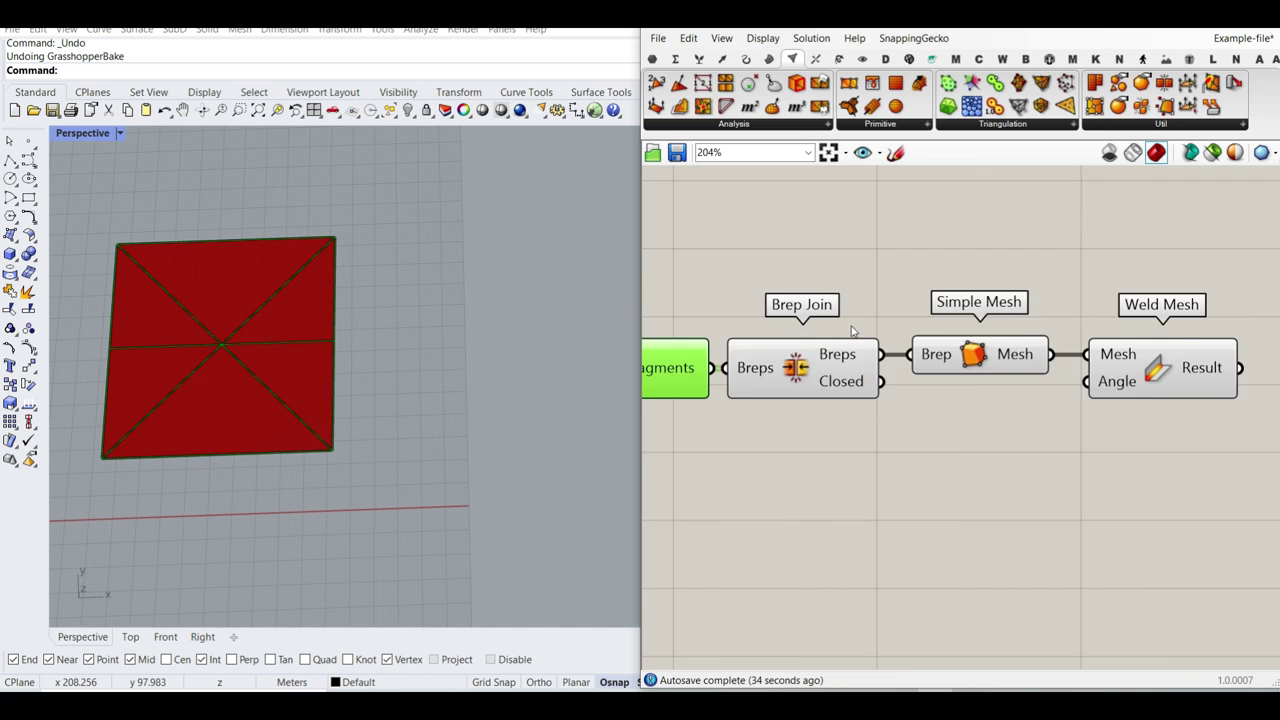
{"action": "scroll", "coordinate": [765, 372], "scroll_direction": "up", "scroll_amount": 2}
{"action": "left_click", "coordinate": [773, 376]}
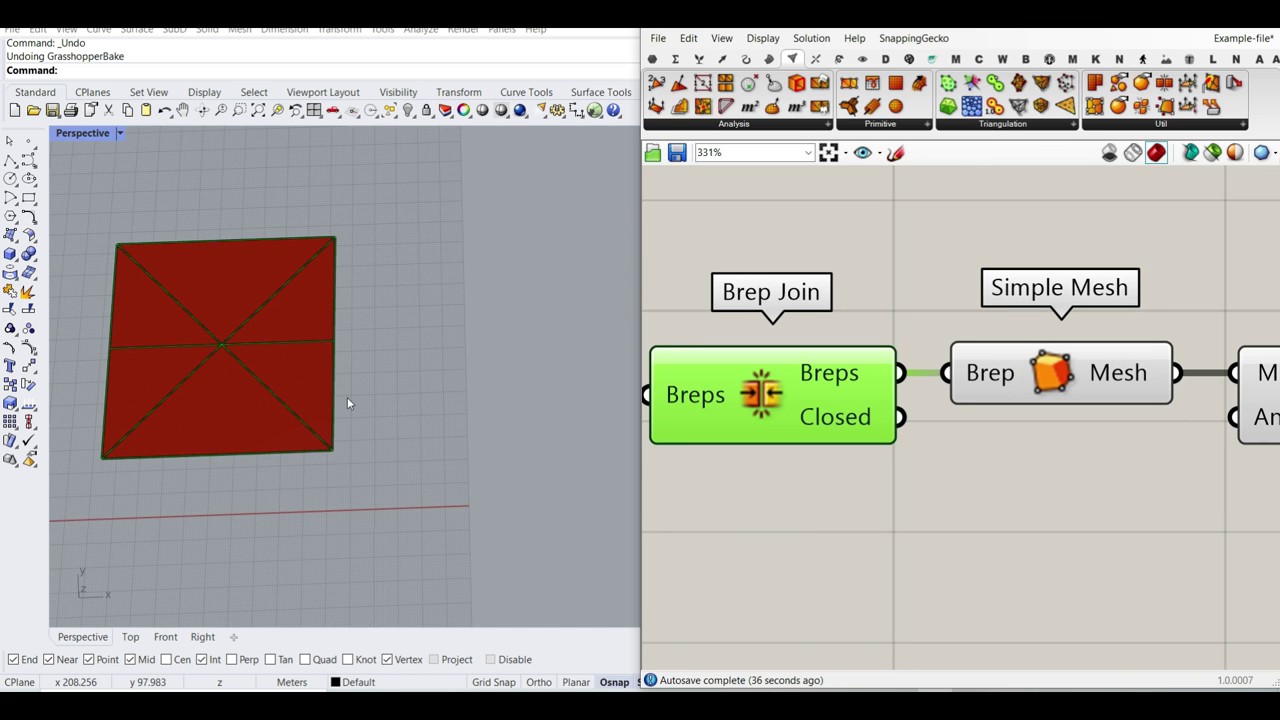
{"action": "right_click_drag", "start_coordinate": [1097, 397], "coordinate": [860, 392]}
{"action": "left_click", "coordinate": [860, 392]}
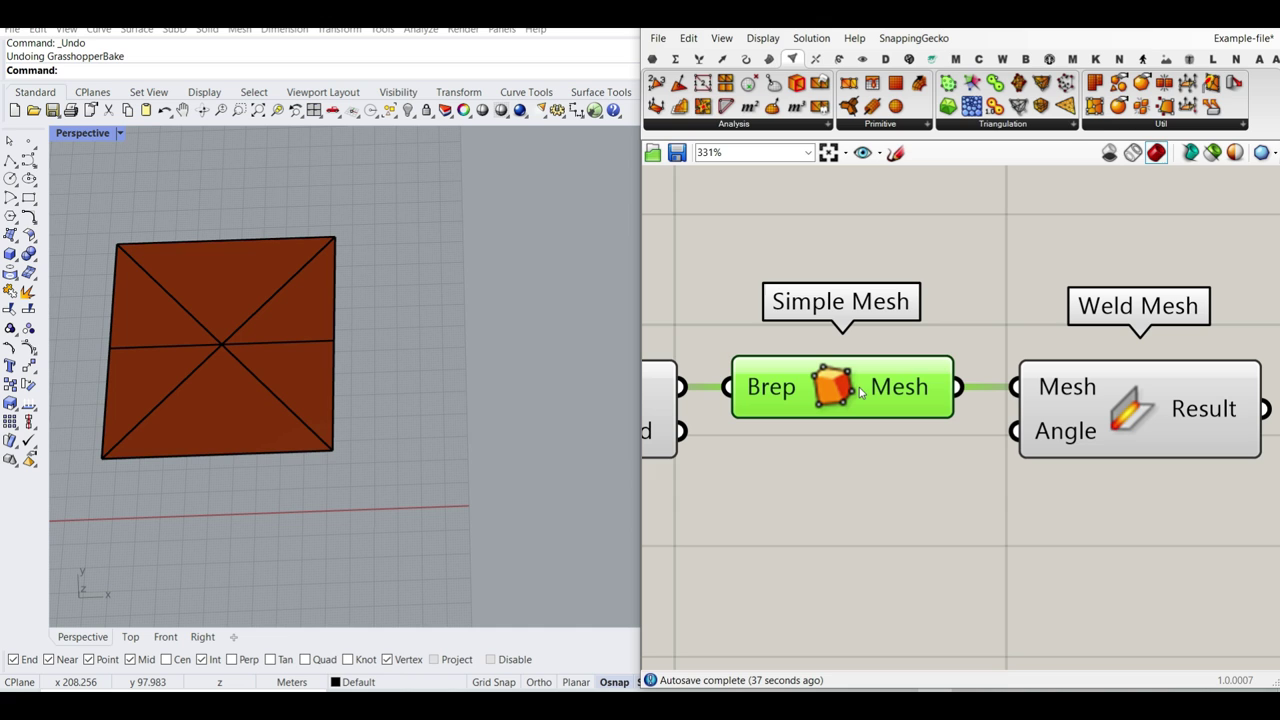
{"action": "left_click", "coordinate": [1113, 399]}
{"action": "right_click_drag", "start_coordinate": [555, 415], "coordinate": [411, 419]}
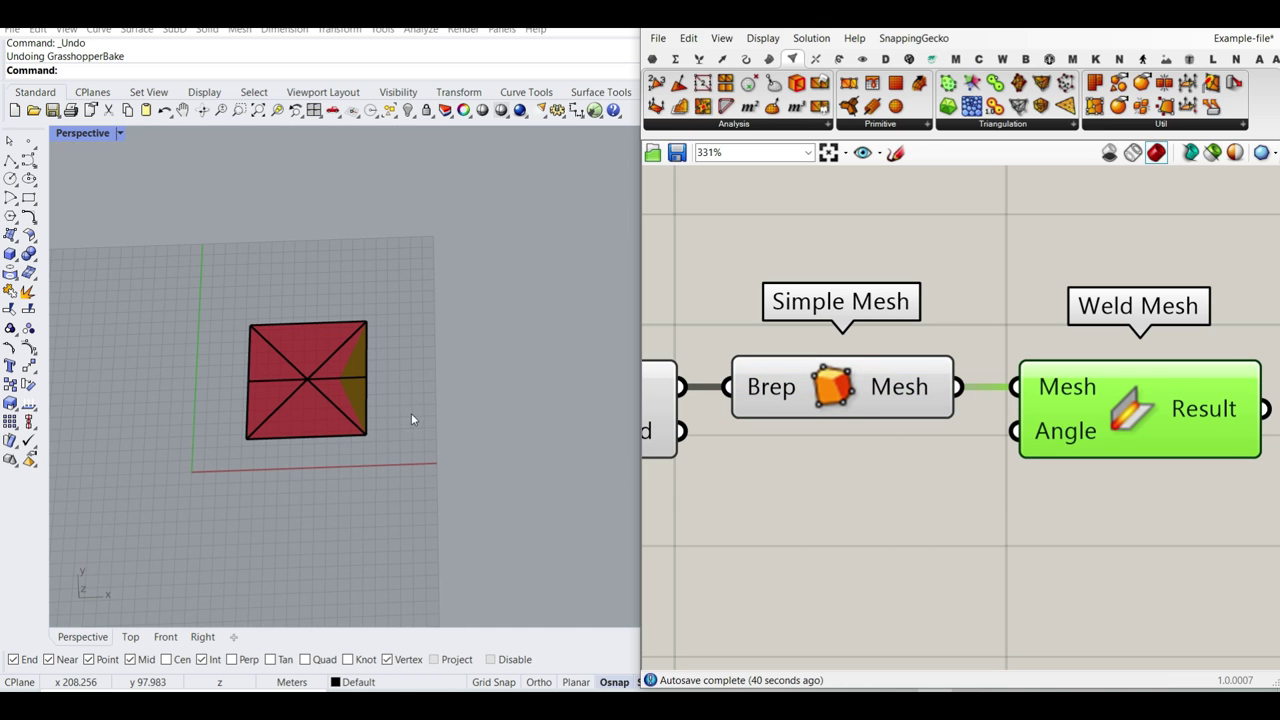
- Undo the last deletion in the Rhino model and delete the restored object again
{"action": "key", "text": "ctrl+z"}
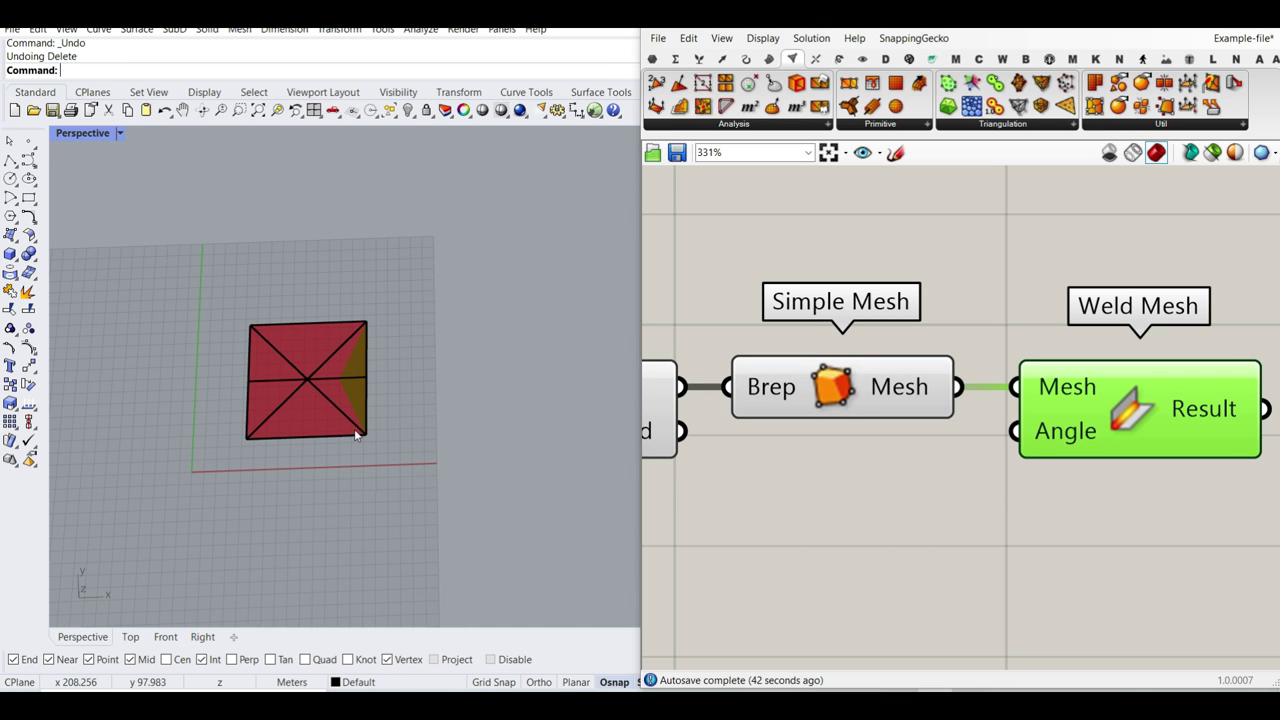
{"action": "key", "text": "Delete"}
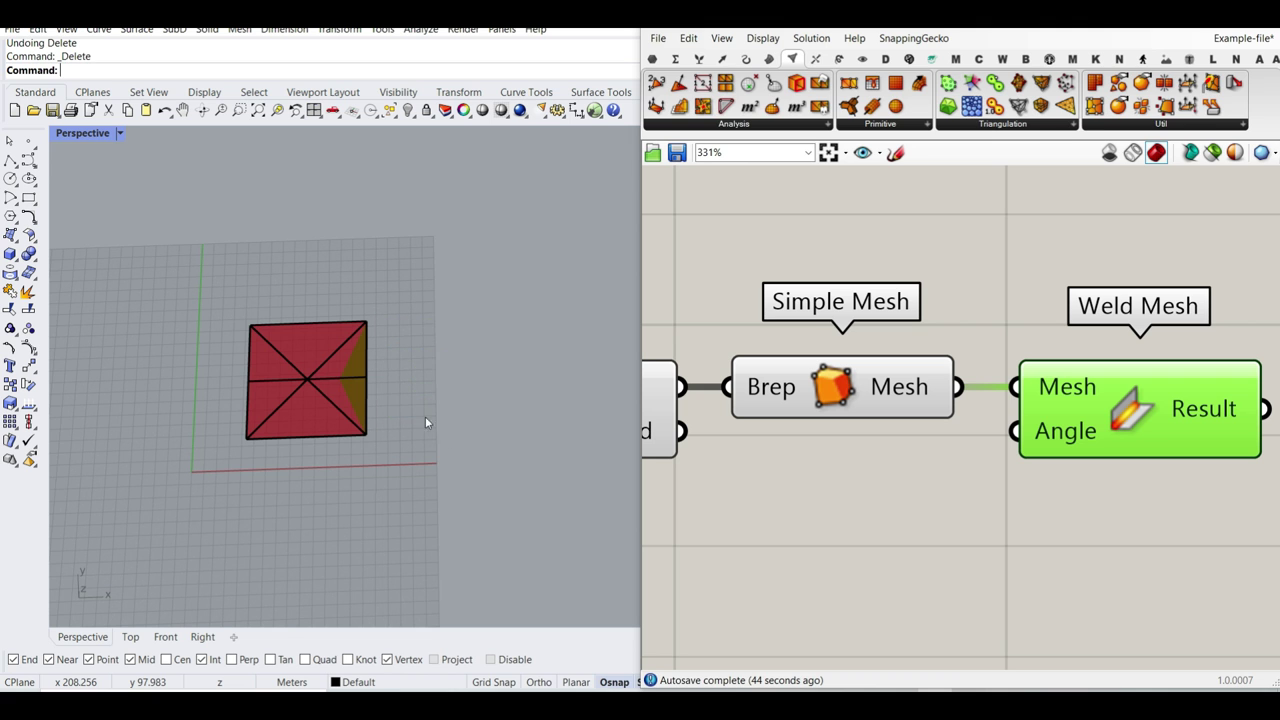
{"action": "scroll", "coordinate": [330, 370], "scroll_direction": "up", "scroll_amount": 3}
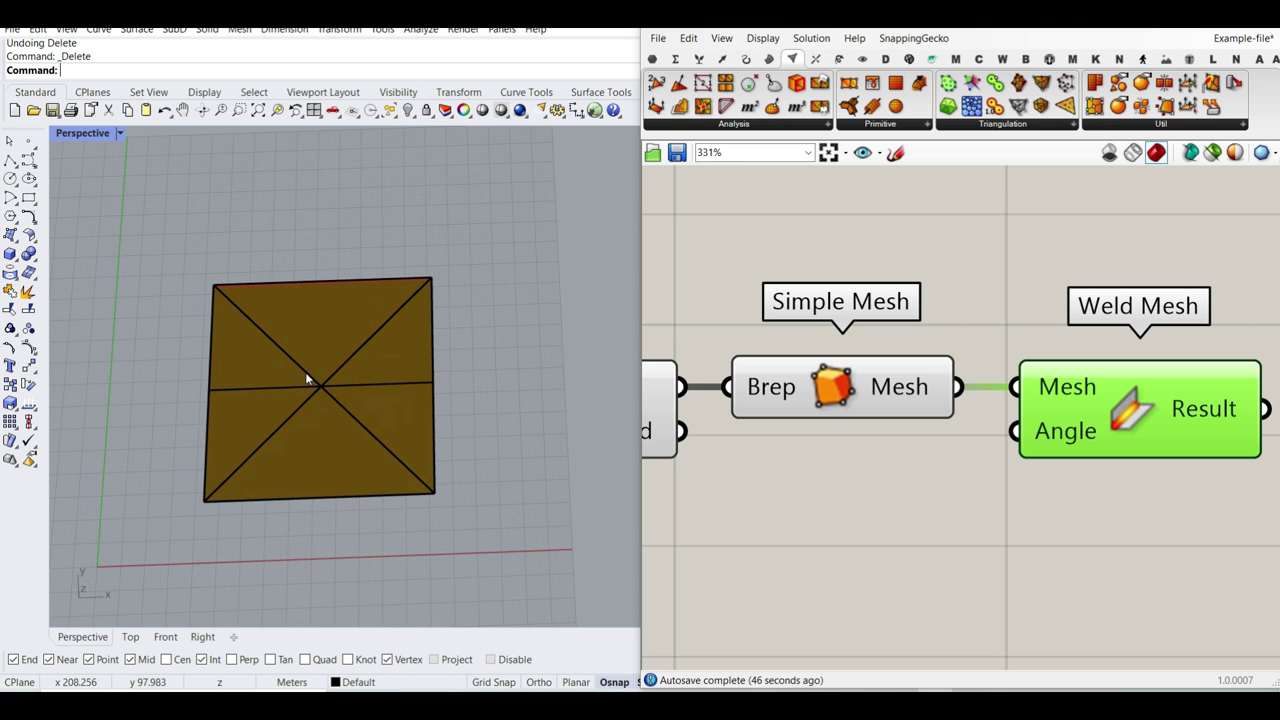
- Turn off the preview of the components upstream of Weld Mesh
{"action": "scroll", "coordinate": [1121, 399], "scroll_direction": "down", "scroll_amount": 6}
{"action": "left_click_drag", "start_coordinate": [1094, 428], "coordinate": [830, 308]}
{"action": "right_click", "coordinate": [878, 245]}
{"action": "left_click", "coordinate": [928, 270]}
- Move CraneSolver and its connected components so that they line up with Weld Mesh
{"action": "left_click_drag", "start_coordinate": [1195, 457], "coordinate": [1055, 301]}
{"action": "left_click_drag", "start_coordinate": [1084, 330], "coordinate": [1108, 378]}
{"action": "scroll", "coordinate": [902, 363], "scroll_direction": "up", "scroll_amount": 2}
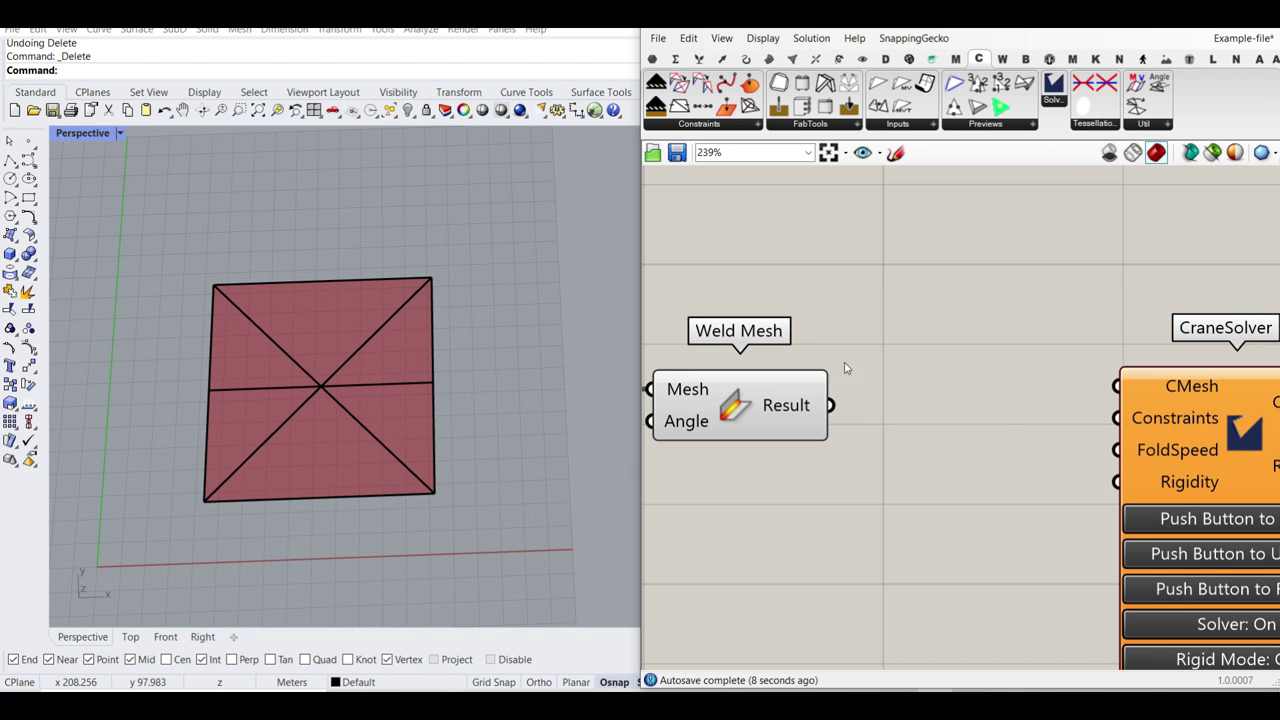
- Place a Crane CMesh_MVlines component on the canvas above Weld Mesh and CraneSolver
{"action": "left_click", "coordinate": [783, 404]}
{"action": "left_click", "coordinate": [986, 310]}
{"action": "mouse_move", "coordinate": [1180, 390]}
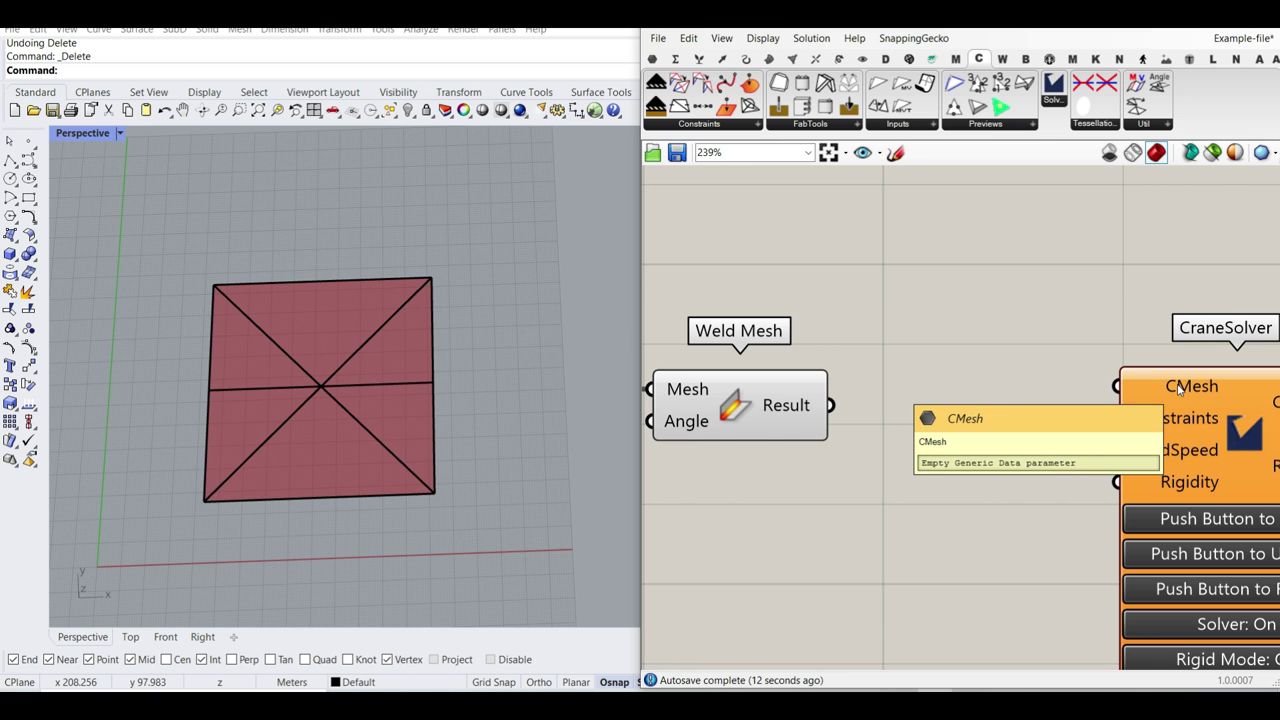
{"action": "left_click", "coordinate": [925, 124]}
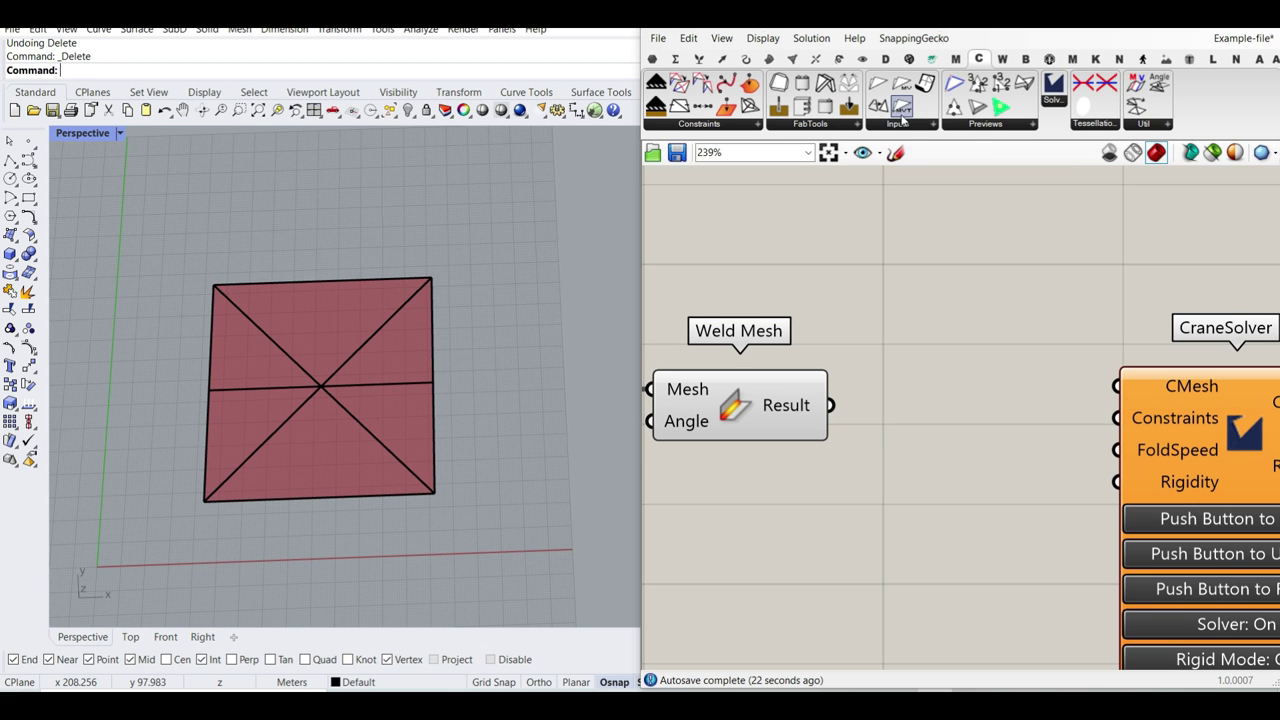
{"action": "left_click", "coordinate": [880, 126]}
{"action": "left_click_drag", "start_coordinate": [950, 204], "coordinate": [923, 274]}
{"action": "right_click_drag", "start_coordinate": [925, 243], "coordinate": [903, 376]}
{"action": "scroll", "coordinate": [903, 376], "scroll_direction": "up", "scroll_amount": 3}
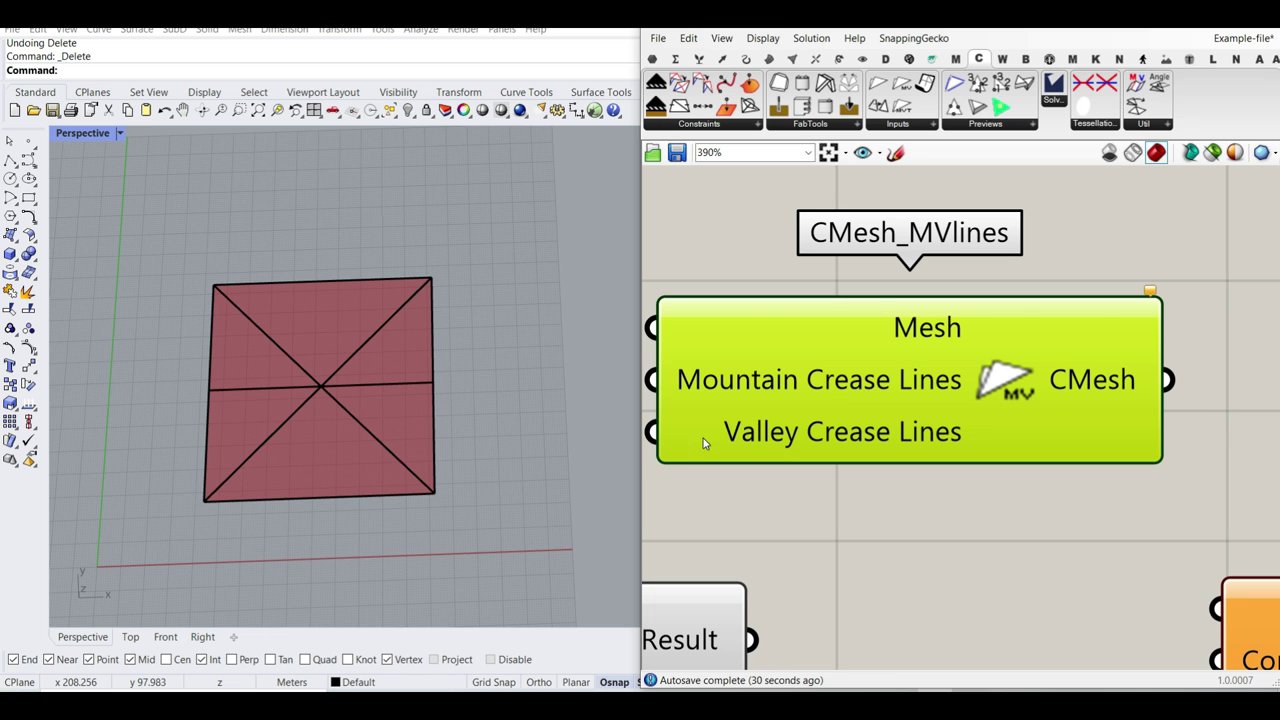
{"action": "scroll", "coordinate": [875, 369], "scroll_direction": "down", "scroll_amount": 5}
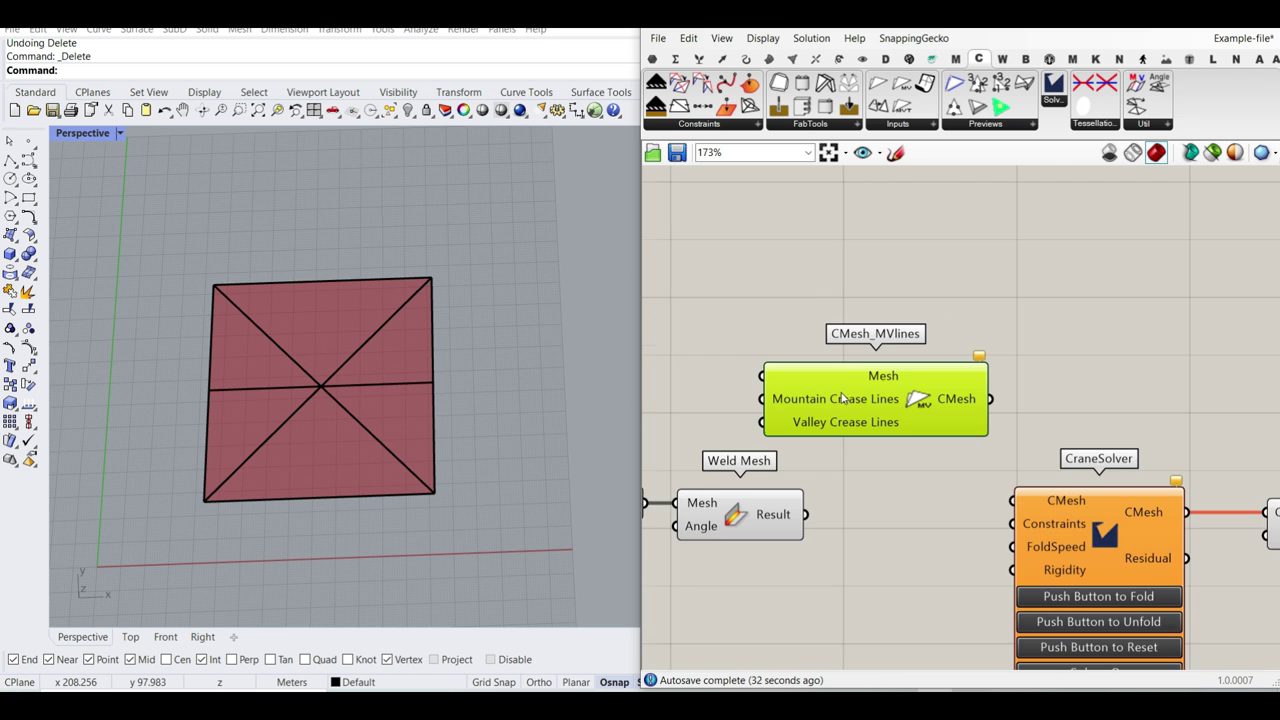
- Move CraneSolver farther from Weld Mesh and shift CMesh_MVlines into the space between them
{"action": "left_click_drag", "start_coordinate": [1113, 548], "coordinate": [1052, 385]}
{"action": "scroll", "coordinate": [826, 327], "scroll_direction": "up", "scroll_amount": 4}
{"action": "left_click_drag", "start_coordinate": [832, 329], "coordinate": [932, 340]}
{"action": "left_click", "coordinate": [885, 453]}
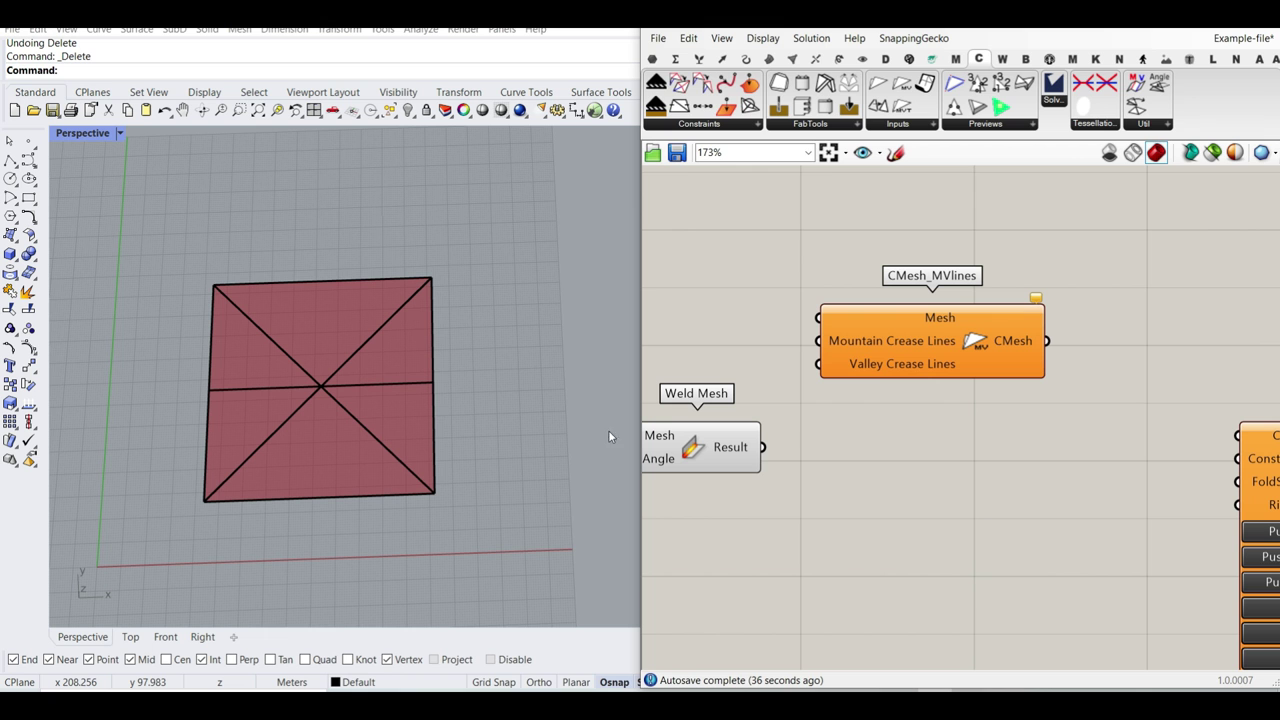
- Place a CMesh_MVTlines component below CMesh_MVlines to compare their inputs, and delete it again
{"action": "left_click", "coordinate": [912, 124]}
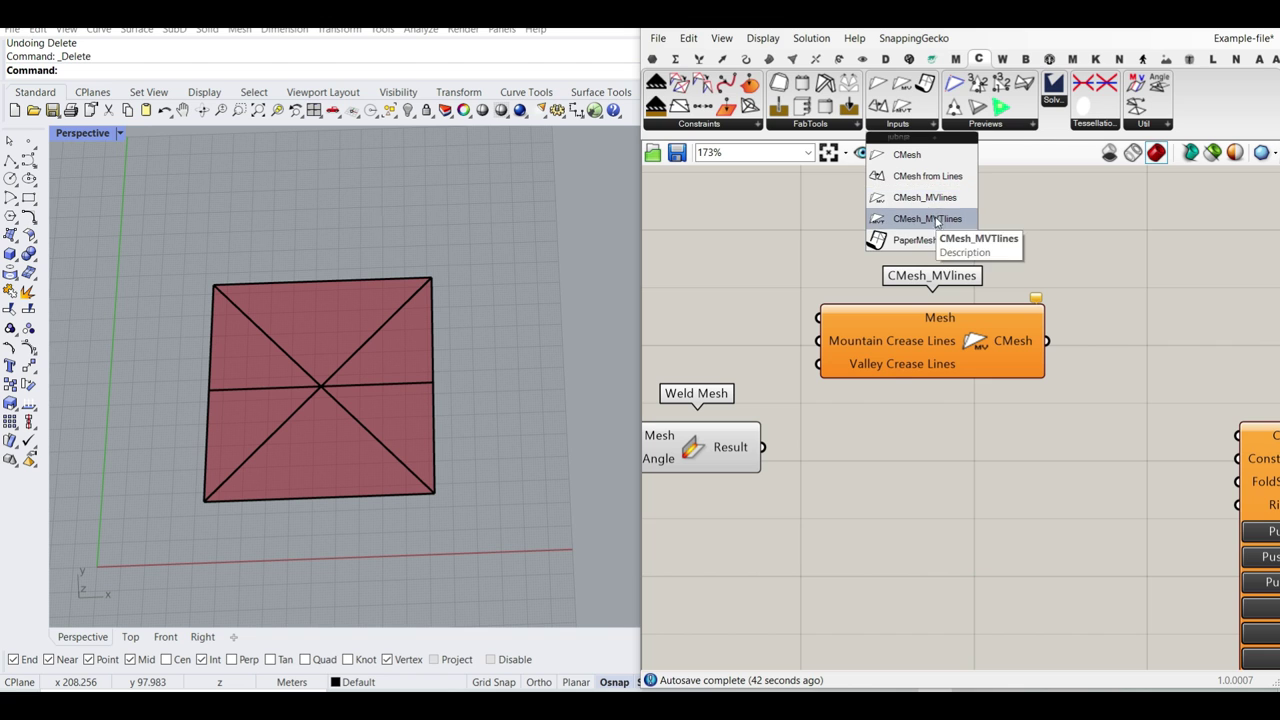
{"action": "left_click_drag", "start_coordinate": [926, 218], "coordinate": [935, 478]}
{"action": "scroll", "coordinate": [893, 335], "scroll_direction": "up", "scroll_amount": 3}
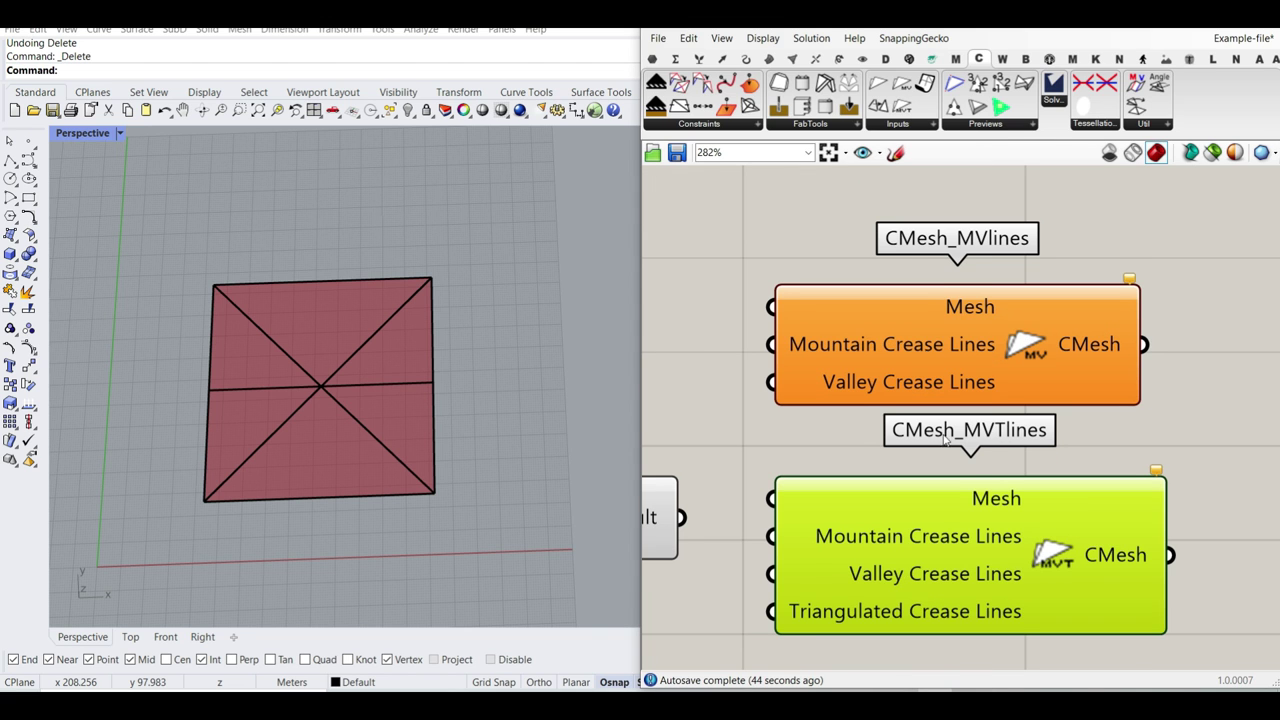
{"action": "right_click_drag", "start_coordinate": [920, 482], "coordinate": [911, 457]}
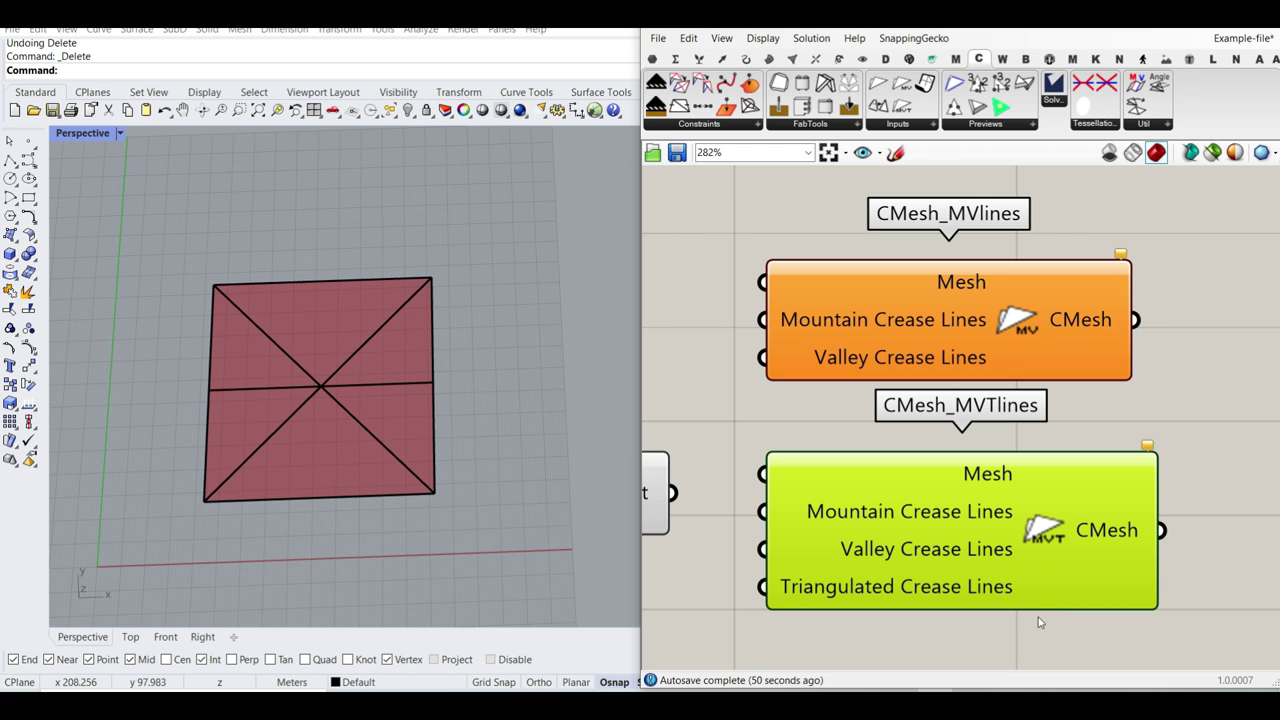
{"action": "key", "text": "Delete"}
- Connect Weld Mesh's Result to the Mesh input of CMesh_MVlines and position that component beside it
{"action": "scroll", "coordinate": [1062, 450], "scroll_direction": "down", "scroll_amount": 6}
{"action": "left_click_drag", "start_coordinate": [1031, 400], "coordinate": [1013, 514]}
{"action": "scroll", "coordinate": [963, 480], "scroll_direction": "up", "scroll_amount": 5}
{"action": "right_click_drag", "start_coordinate": [942, 527], "coordinate": [926, 348]}
{"action": "left_click_drag", "start_coordinate": [964, 373], "coordinate": [996, 470]}
{"action": "left_click", "coordinate": [755, 231]}
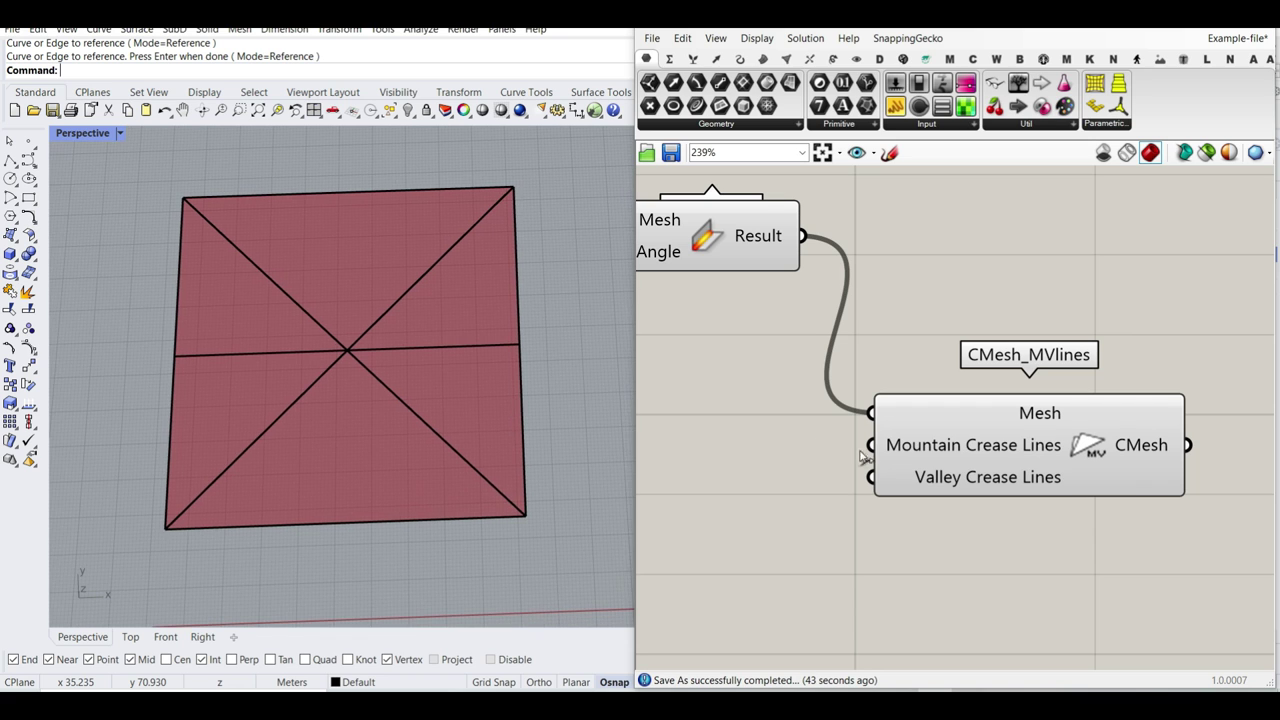
{"action": "left_click_drag", "start_coordinate": [958, 450], "coordinate": [966, 418]}
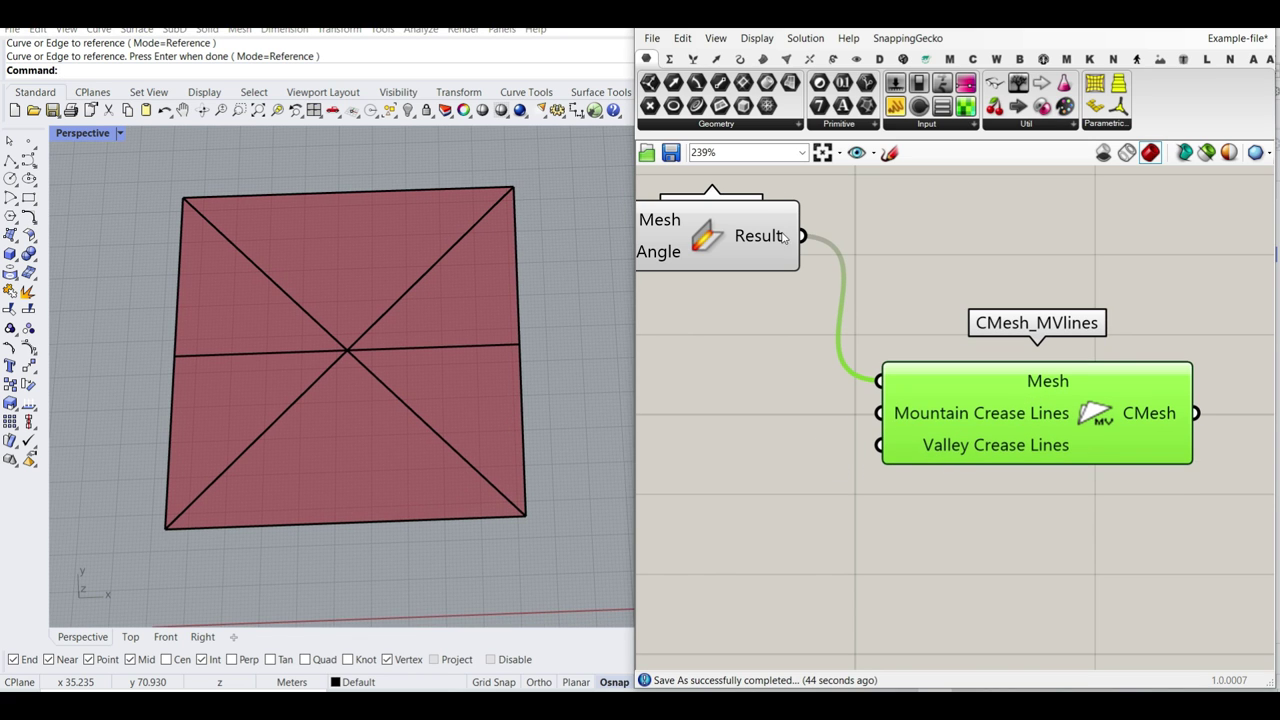
- Add a Curve parameter referencing the diagonal crease lines as multiple curves and connect it to CMesh_MVlines' Mountain Crease Lines input
{"action": "left_click", "coordinate": [697, 112]}
{"action": "left_click", "coordinate": [711, 372]}
{"action": "left_click_drag", "start_coordinate": [711, 372], "coordinate": [743, 430]}
{"action": "right_click", "coordinate": [743, 430]}
{"action": "left_click", "coordinate": [748, 472]}
{"action": "right_click", "coordinate": [751, 432]}
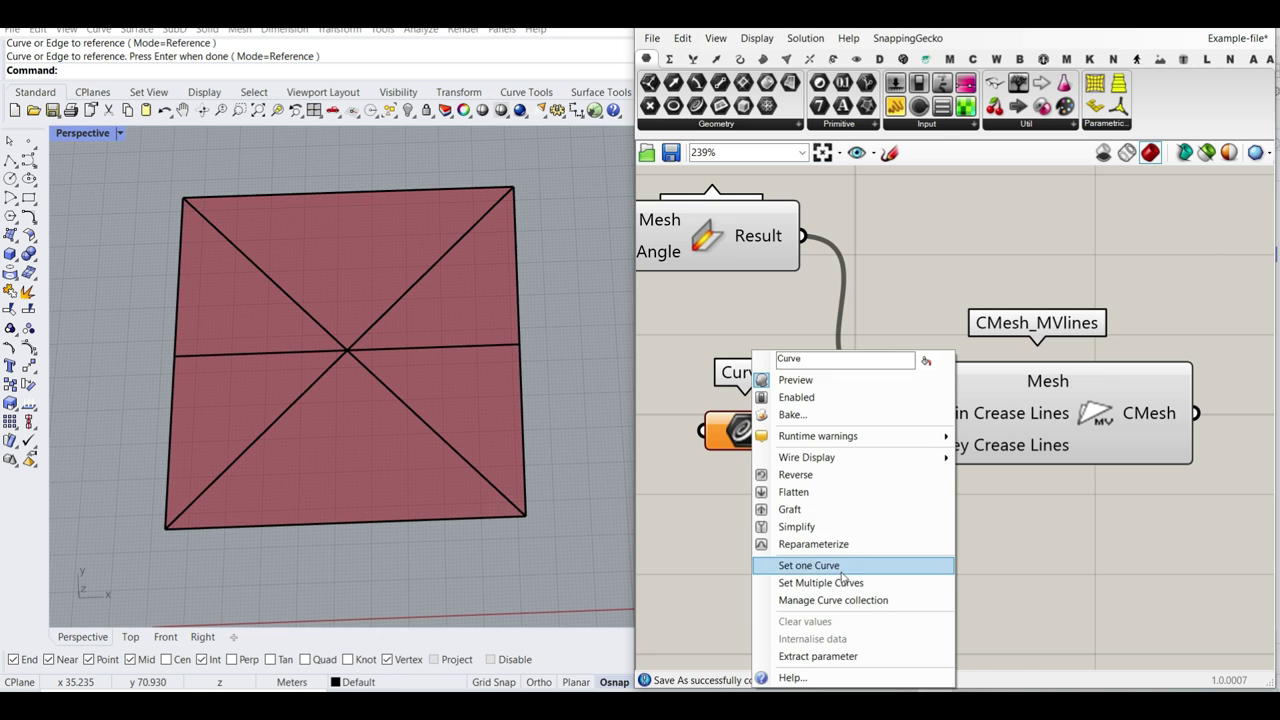
{"action": "left_click", "coordinate": [838, 579]}
{"action": "left_click", "coordinate": [302, 393]}
{"action": "left_click", "coordinate": [389, 389]}
{"action": "left_click", "coordinate": [396, 305]}
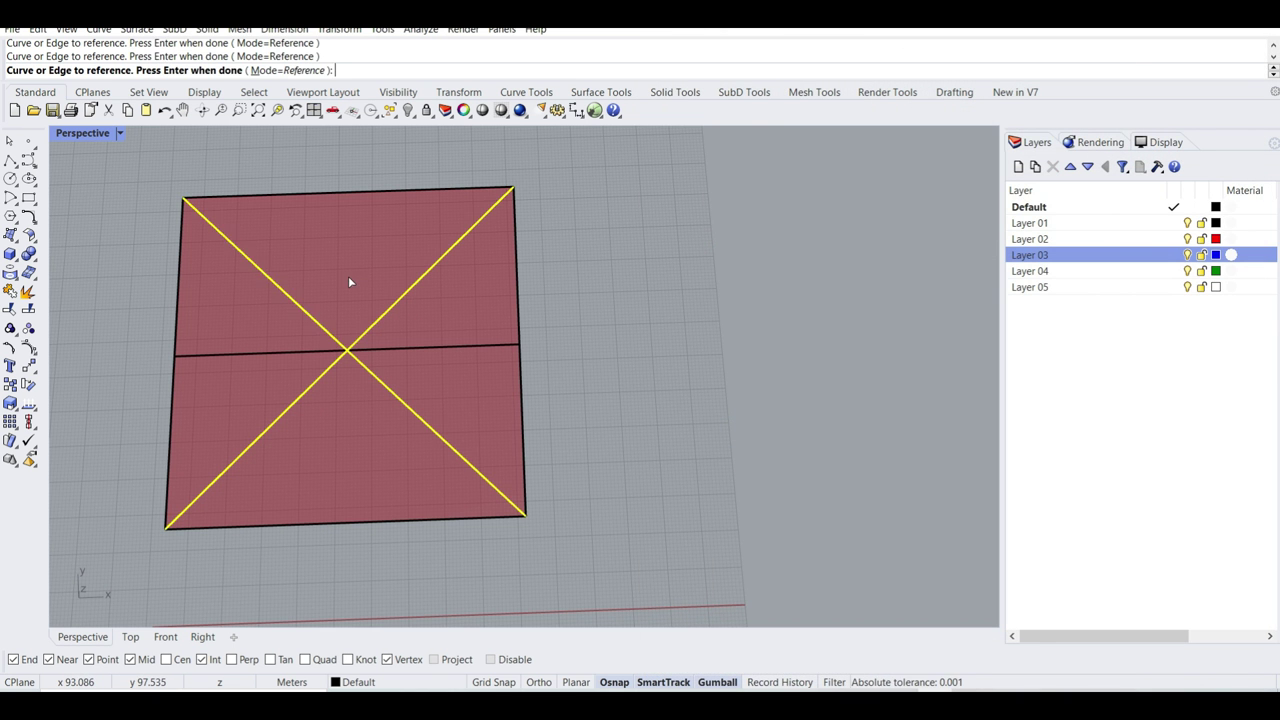
{"action": "key", "text": "Return"}
- Add a second Curve parameter below the first and reference the horizontal crease line in it
{"action": "left_click_drag", "start_coordinate": [760, 443], "coordinate": [728, 490]}
{"action": "right_click", "coordinate": [728, 490]}
{"action": "left_click", "coordinate": [773, 583]}
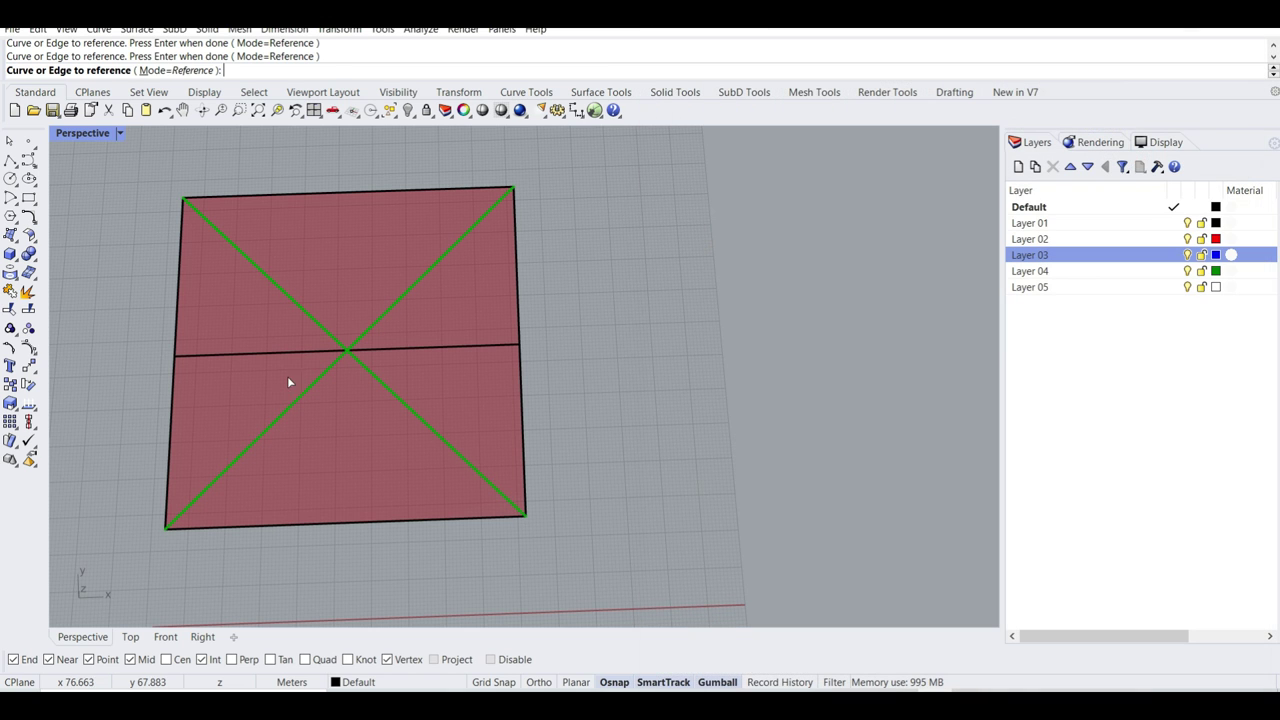
{"action": "left_click", "coordinate": [277, 353]}
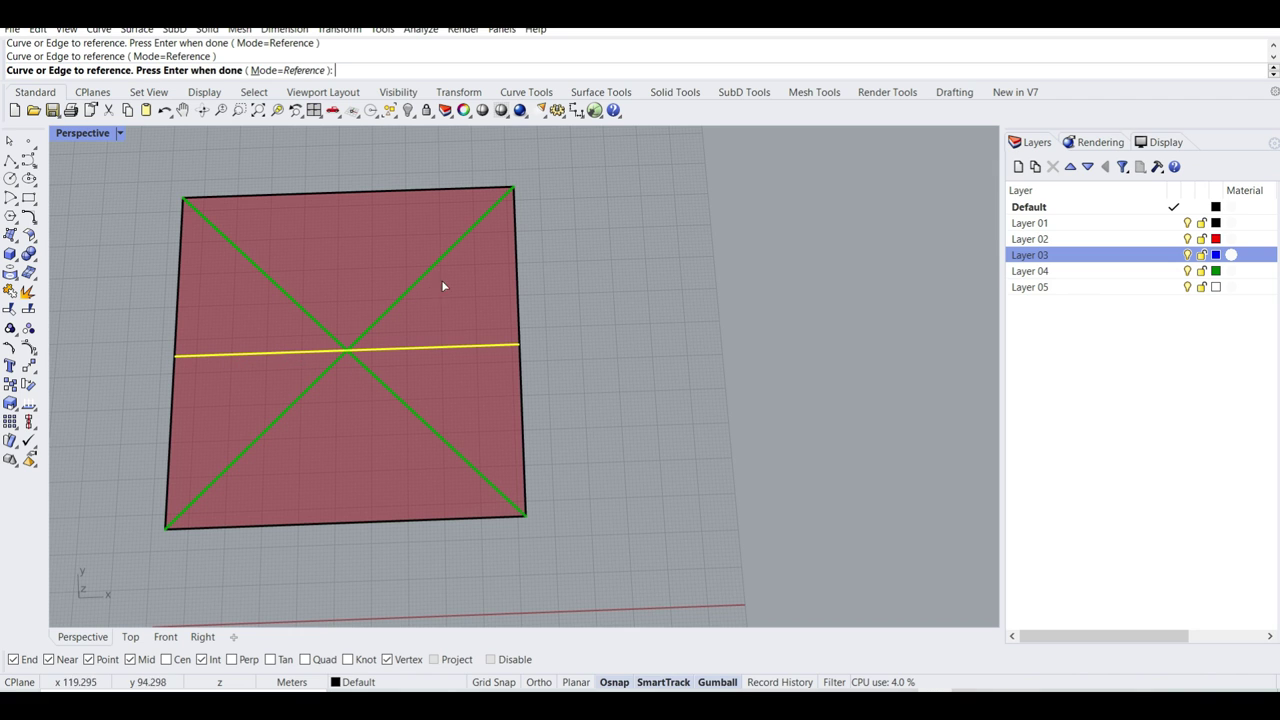
{"action": "key", "text": "Return"}
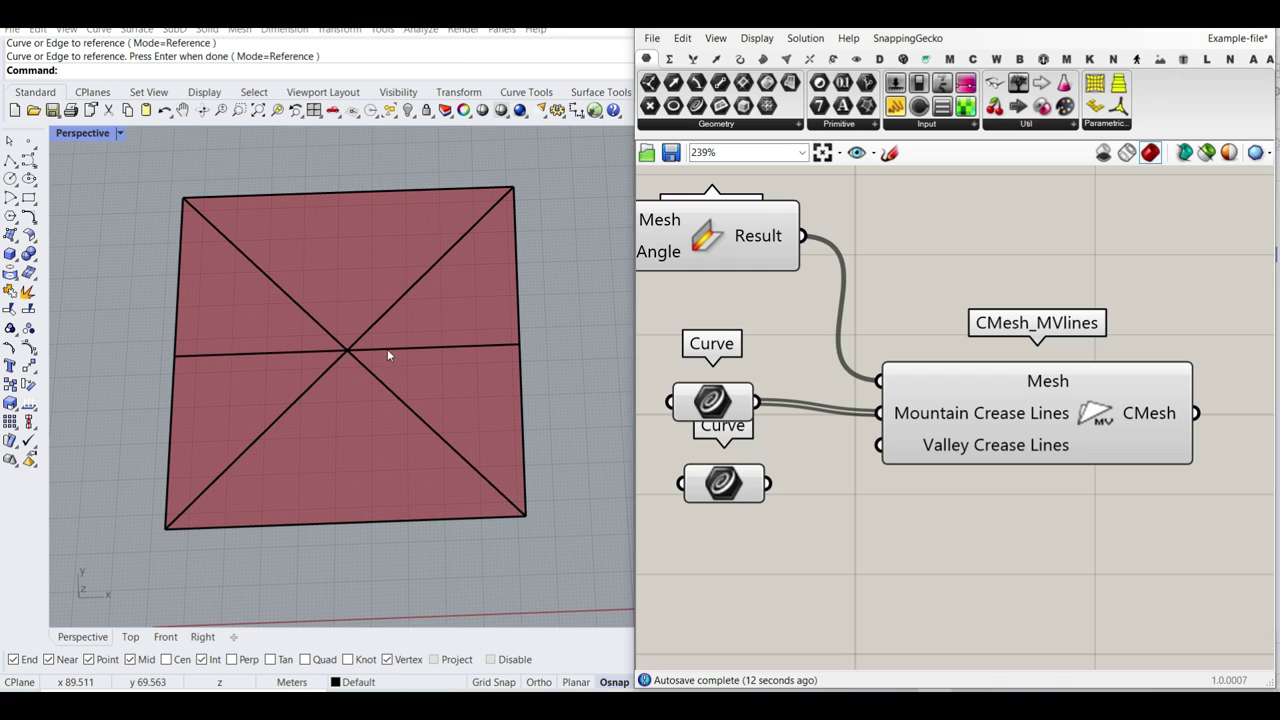
- Split the horizontal crease line in Rhino at the pattern's centre, using a diagonal as the cutting object, and check both halves
{"action": "left_click", "coordinate": [29, 309]}
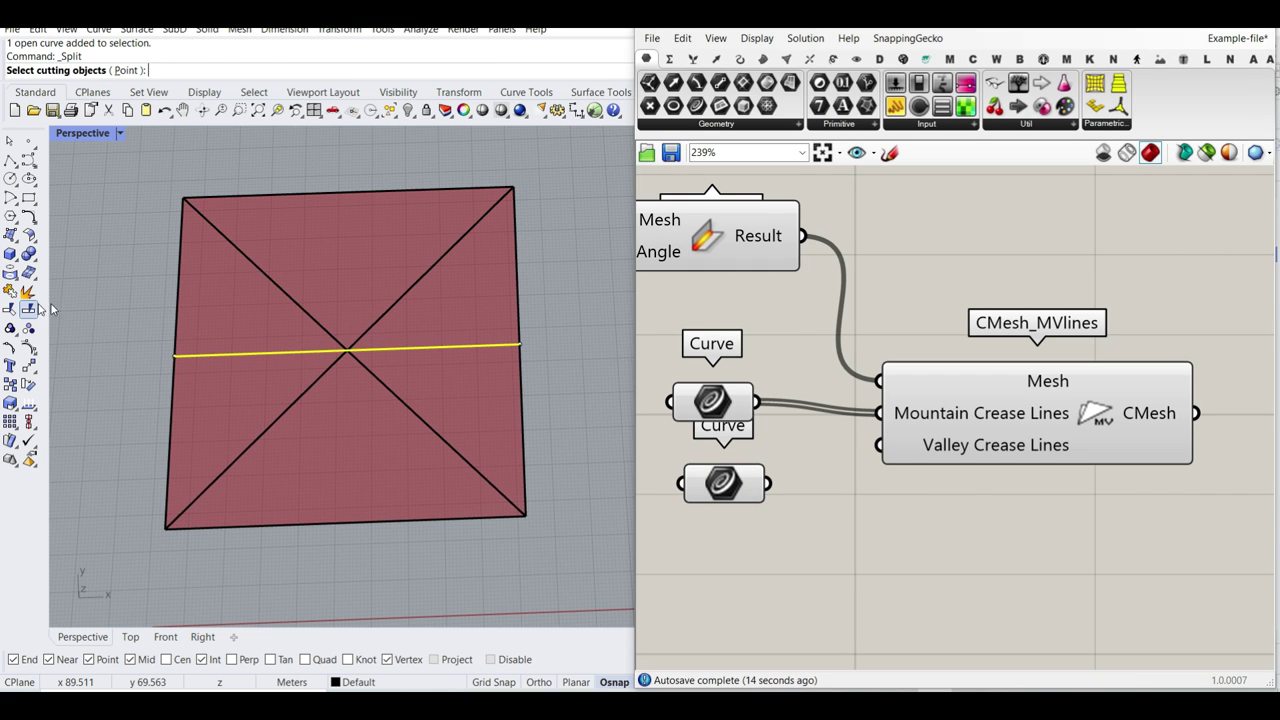
{"action": "left_click", "coordinate": [314, 325]}
{"action": "key", "text": "Return"}
{"action": "left_click", "coordinate": [281, 354]}
{"action": "left_click", "coordinate": [411, 348]}
{"action": "left_click", "coordinate": [532, 320]}
- Reference the crease pattern's lines again in the Curve parameter that feeds Union Box and Surface Split
{"action": "right_click_drag", "start_coordinate": [751, 332], "coordinate": [958, 357]}
{"action": "scroll", "coordinate": [958, 357], "scroll_direction": "down", "scroll_amount": 7}
{"action": "right_click_drag", "start_coordinate": [790, 364], "coordinate": [889, 363]}
{"action": "scroll", "coordinate": [860, 336], "scroll_direction": "up", "scroll_amount": 6}
{"action": "right_click", "coordinate": [838, 328]}
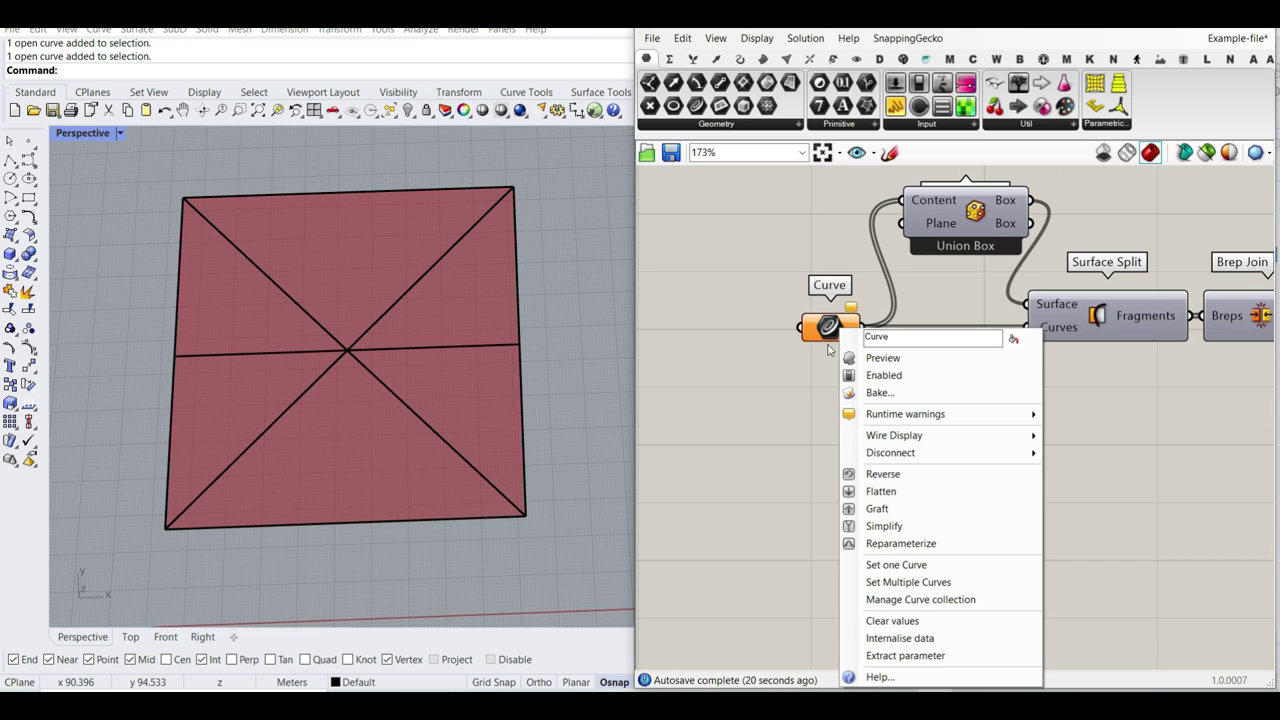
{"action": "left_click", "coordinate": [897, 565]}
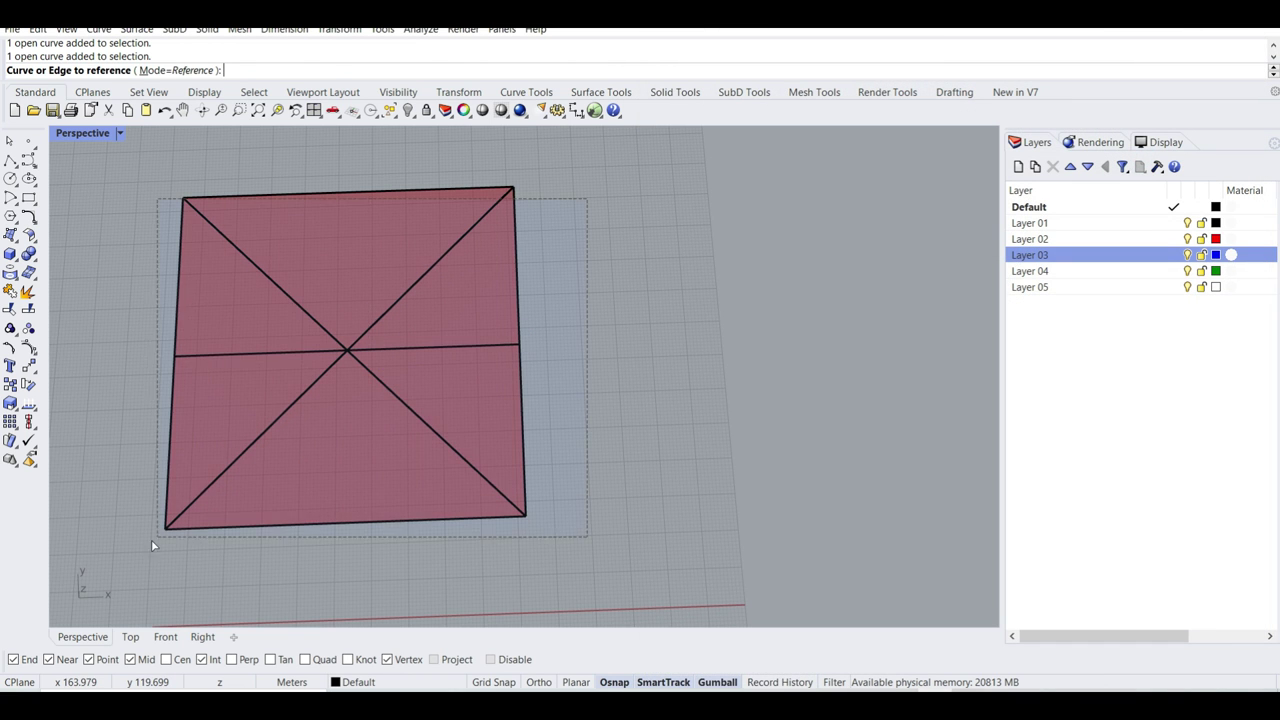
{"action": "left_click_drag", "start_coordinate": [152, 544], "coordinate": [152, 544]}
{"action": "left_click", "coordinate": [401, 193]}
{"action": "right_click", "coordinate": [625, 252]}
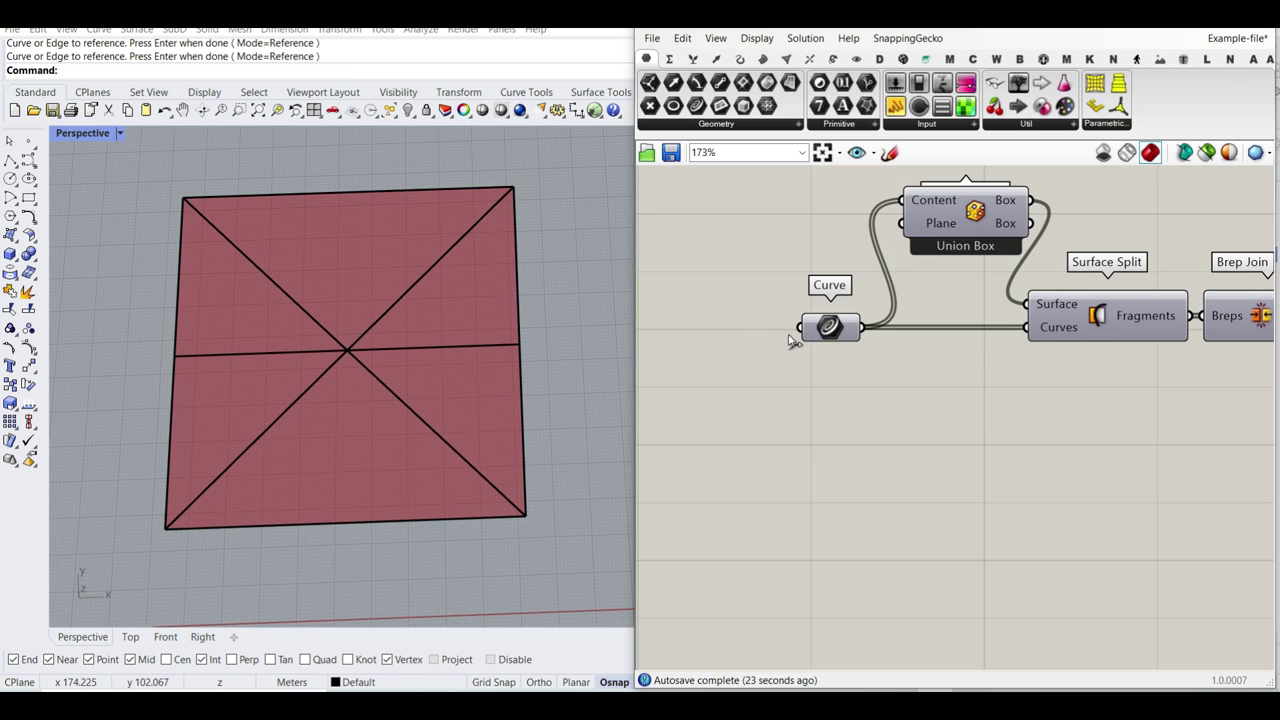
- Bake Weld Mesh's Result into Rhino, move the baked mesh beside the pattern to check its faces, and delete it
{"action": "right_click_drag", "start_coordinate": [976, 333], "coordinate": [862, 326]}
{"action": "scroll", "coordinate": [862, 326], "scroll_direction": "down", "scroll_amount": 2}
{"action": "right_click_drag", "start_coordinate": [1240, 312], "coordinate": [927, 299]}
{"action": "scroll", "coordinate": [928, 303], "scroll_direction": "up", "scroll_amount": 2}
{"action": "right_click", "coordinate": [1017, 290]}
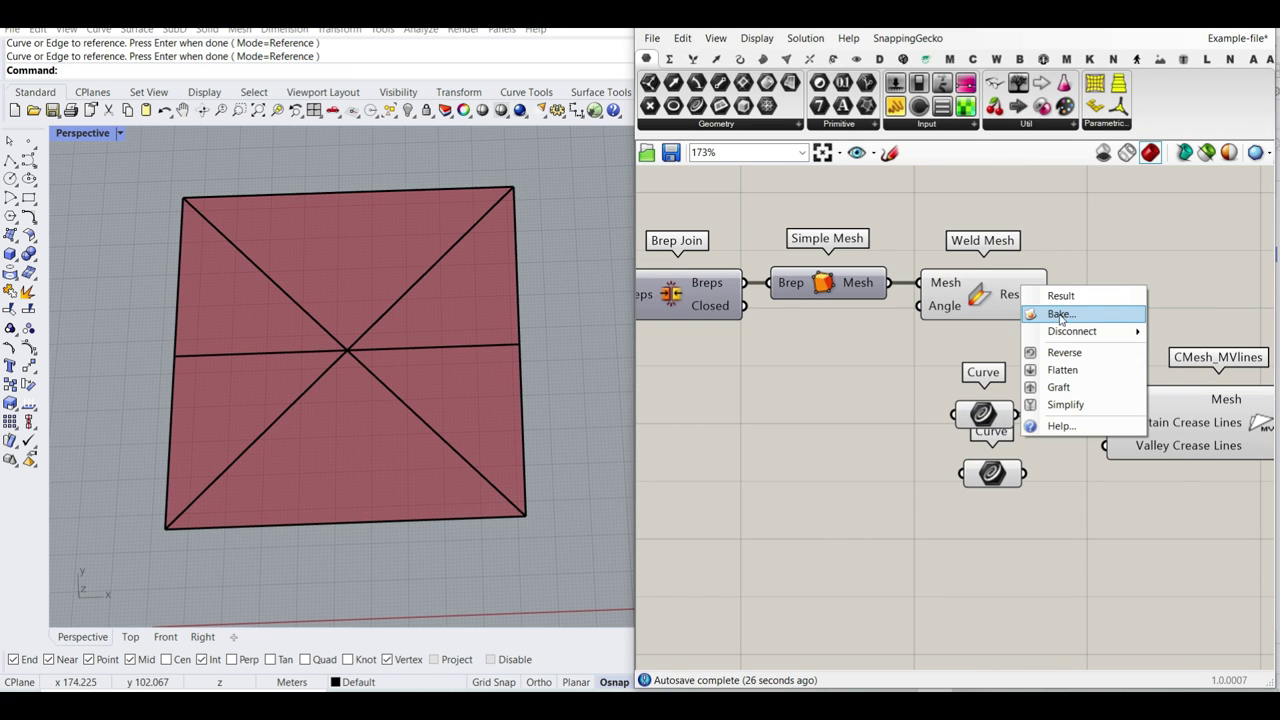
{"action": "left_click", "coordinate": [1060, 424]}
{"action": "left_click", "coordinate": [1094, 478]}
{"action": "scroll", "coordinate": [246, 374], "scroll_direction": "down", "scroll_amount": 8}
{"action": "left_click_drag", "start_coordinate": [288, 416], "coordinate": [479, 388]}
{"action": "key", "text": "Escape"}
{"action": "scroll", "coordinate": [501, 308], "scroll_direction": "up", "scroll_amount": 8}
{"action": "scroll", "coordinate": [375, 380], "scroll_direction": "down", "scroll_amount": 3}
{"action": "left_click", "coordinate": [371, 400]}
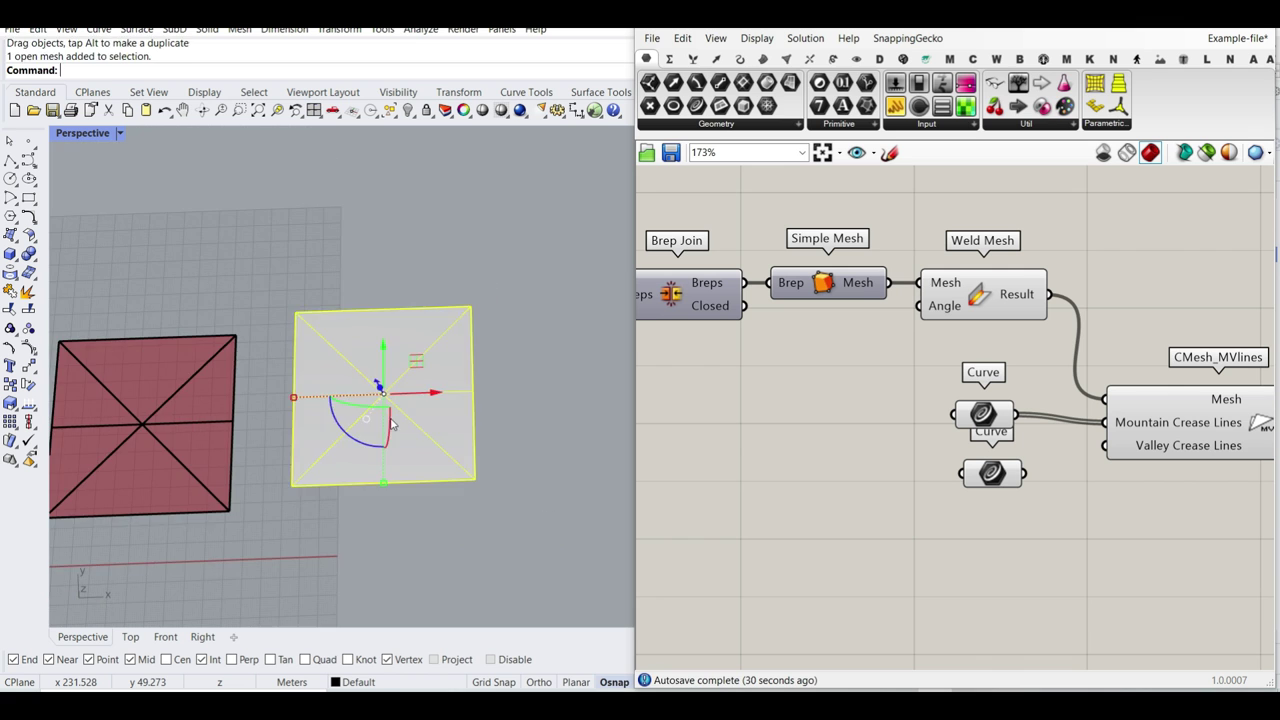
{"action": "key", "text": "Delete"}
{"action": "scroll", "coordinate": [266, 423], "scroll_direction": "down", "scroll_amount": 3}
{"action": "scroll", "coordinate": [433, 420], "scroll_direction": "up", "scroll_amount": 4}
{"action": "scroll", "coordinate": [318, 419], "scroll_direction": "up", "scroll_amount": 5}
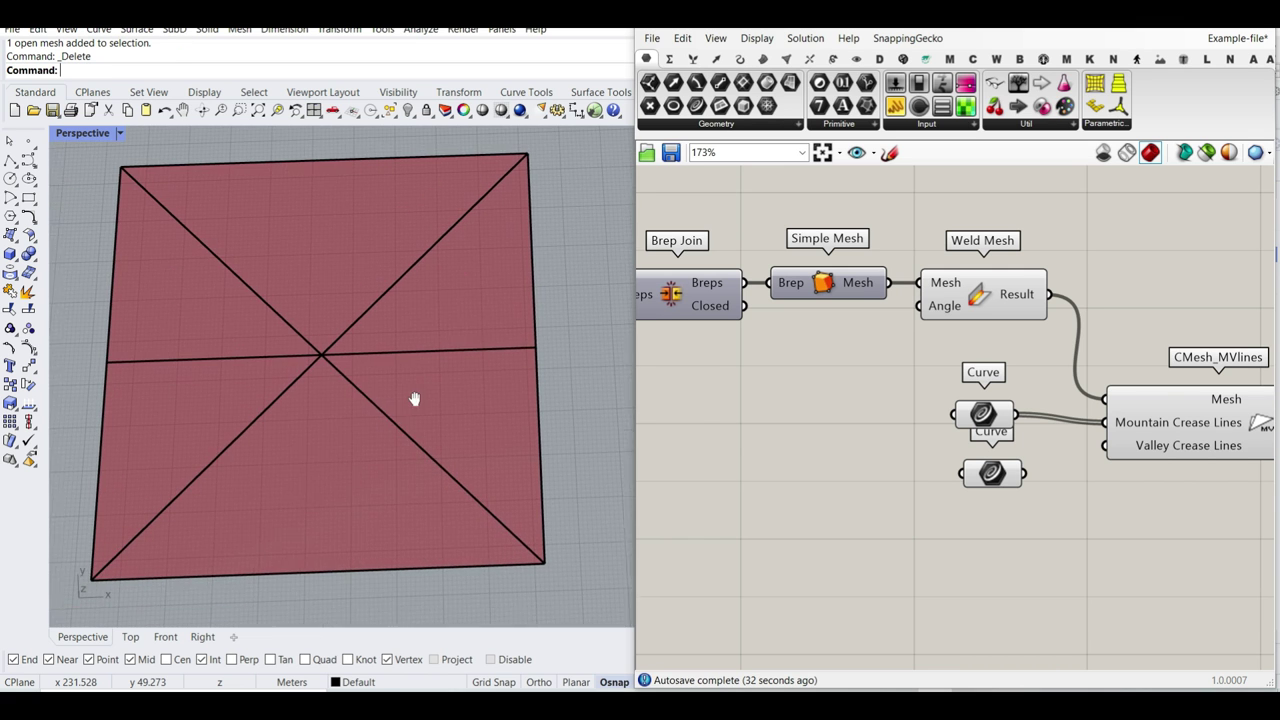
- Reference both halves of the horizontal crease line in the lower Curve parameter and connect it to CMesh_MVlines' Valley Crease Lines input
{"action": "left_click_drag", "start_coordinate": [1005, 418], "coordinate": [990, 420]}
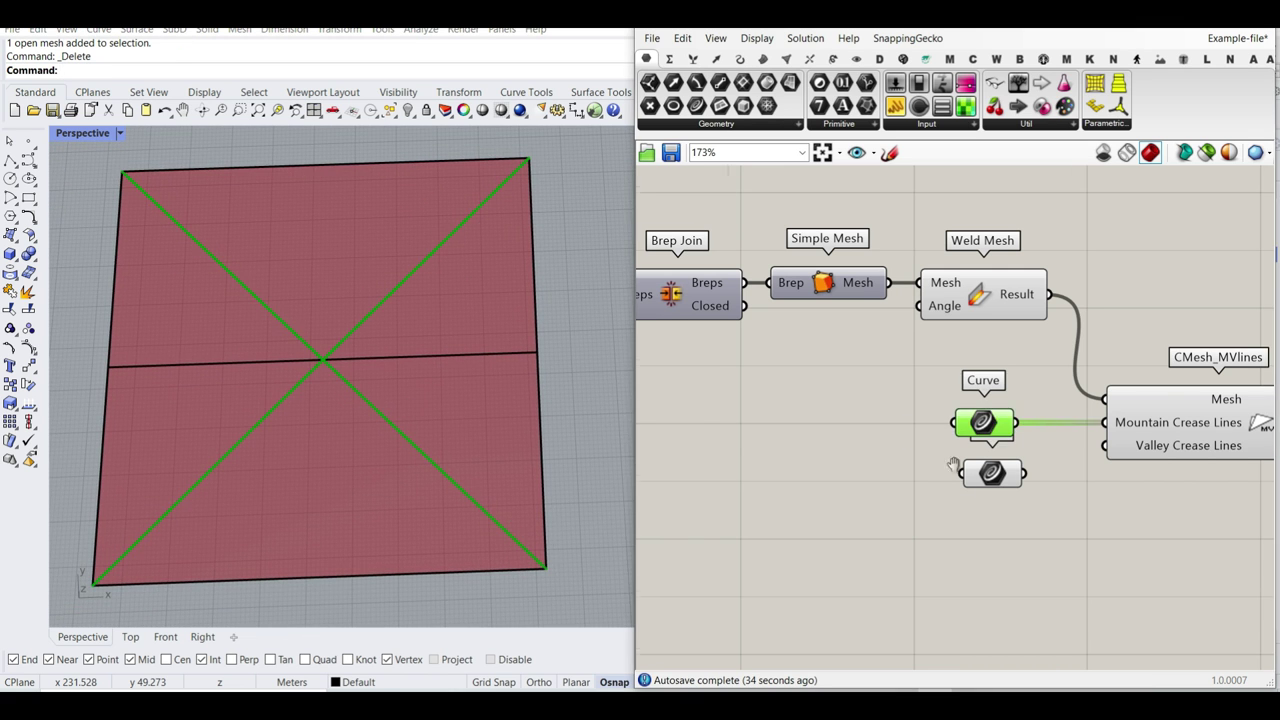
{"action": "right_click_drag", "start_coordinate": [955, 468], "coordinate": [806, 441]}
{"action": "left_click", "coordinate": [845, 447]}
{"action": "right_click", "coordinate": [858, 452]}
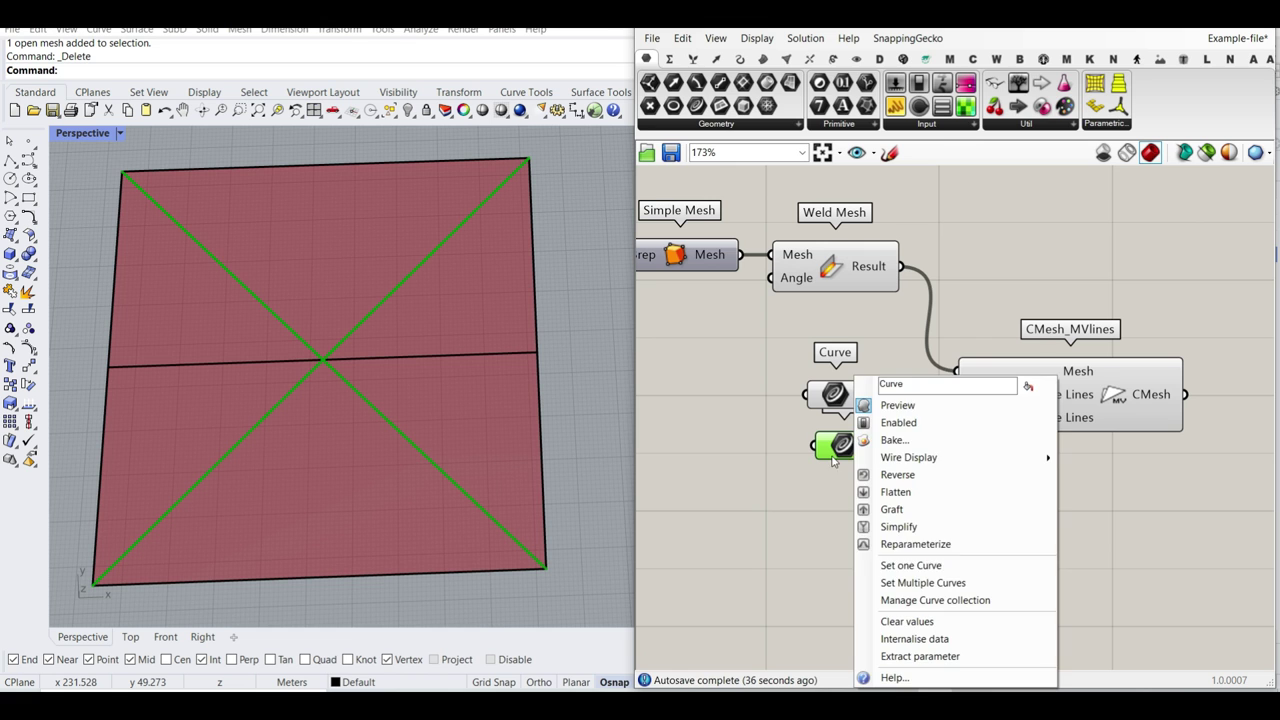
{"action": "left_click", "coordinate": [900, 563]}
{"action": "left_click", "coordinate": [280, 377]}
{"action": "left_click", "coordinate": [394, 362]}
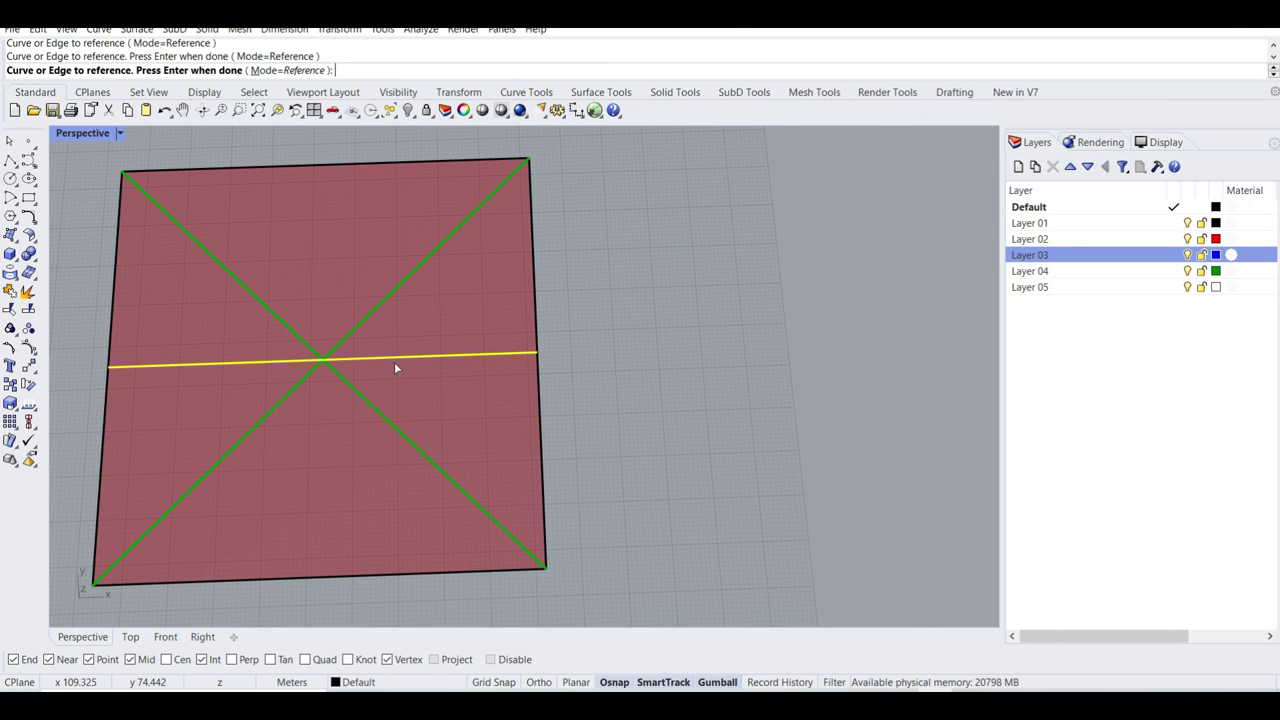
{"action": "key", "text": "Return"}
{"action": "right_click_drag", "start_coordinate": [1056, 416], "coordinate": [807, 408]}
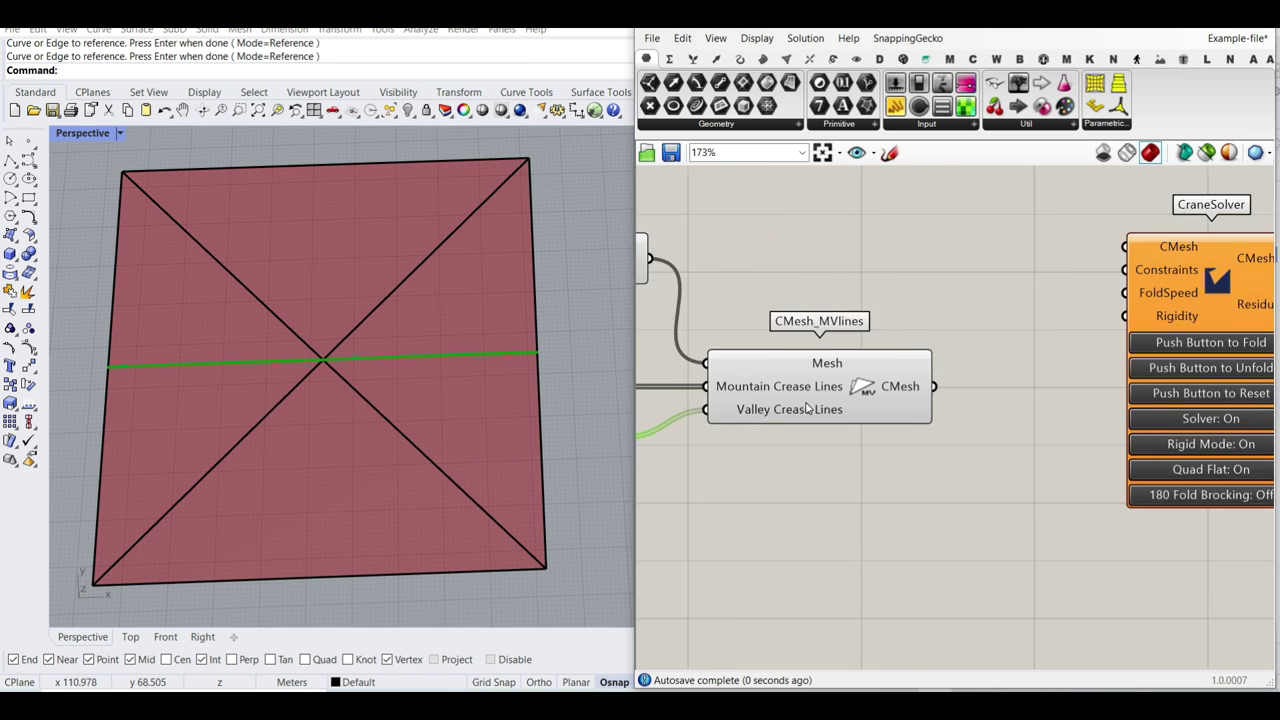
- Connect CMesh_MVlines' CMesh output to CraneSolver's CMesh input and move CraneSolver and PreviewCMesh closer to it
{"action": "scroll", "coordinate": [814, 408], "scroll_direction": "down", "scroll_amount": 1}
{"action": "left_click_drag", "start_coordinate": [872, 387], "coordinate": [870, 304]}
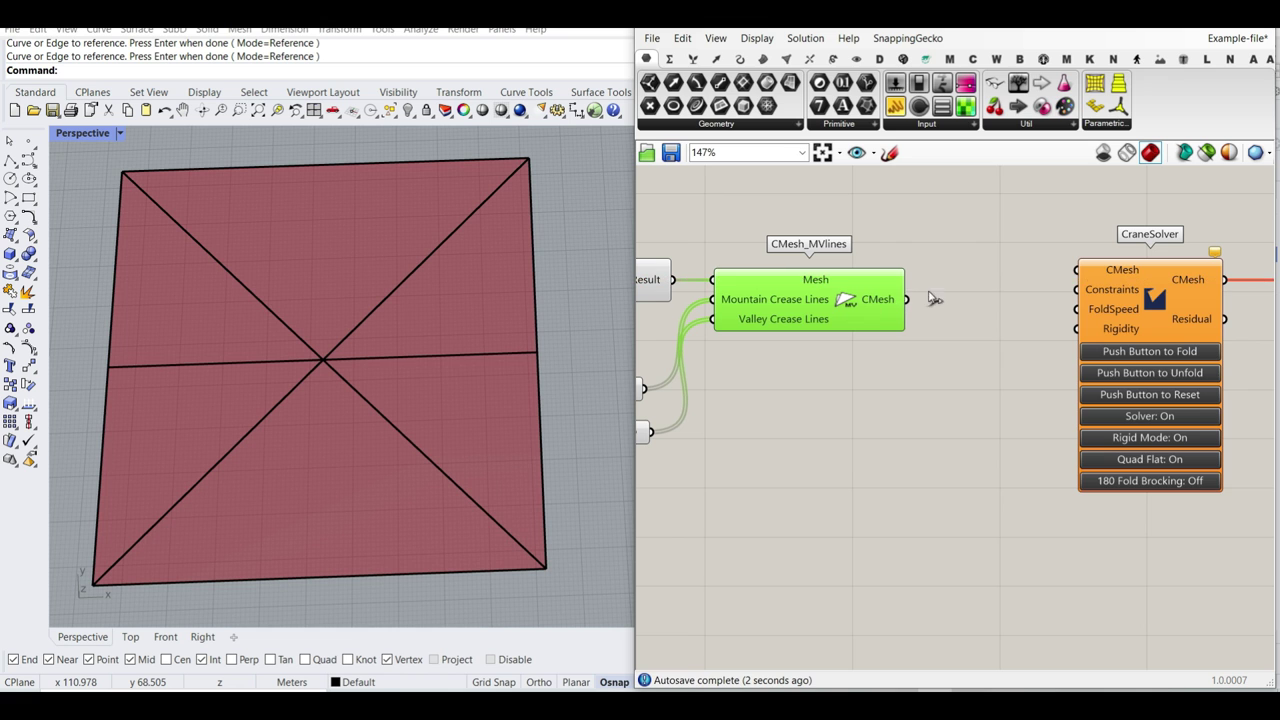
{"action": "left_click_drag", "start_coordinate": [1083, 279], "coordinate": [1081, 274]}
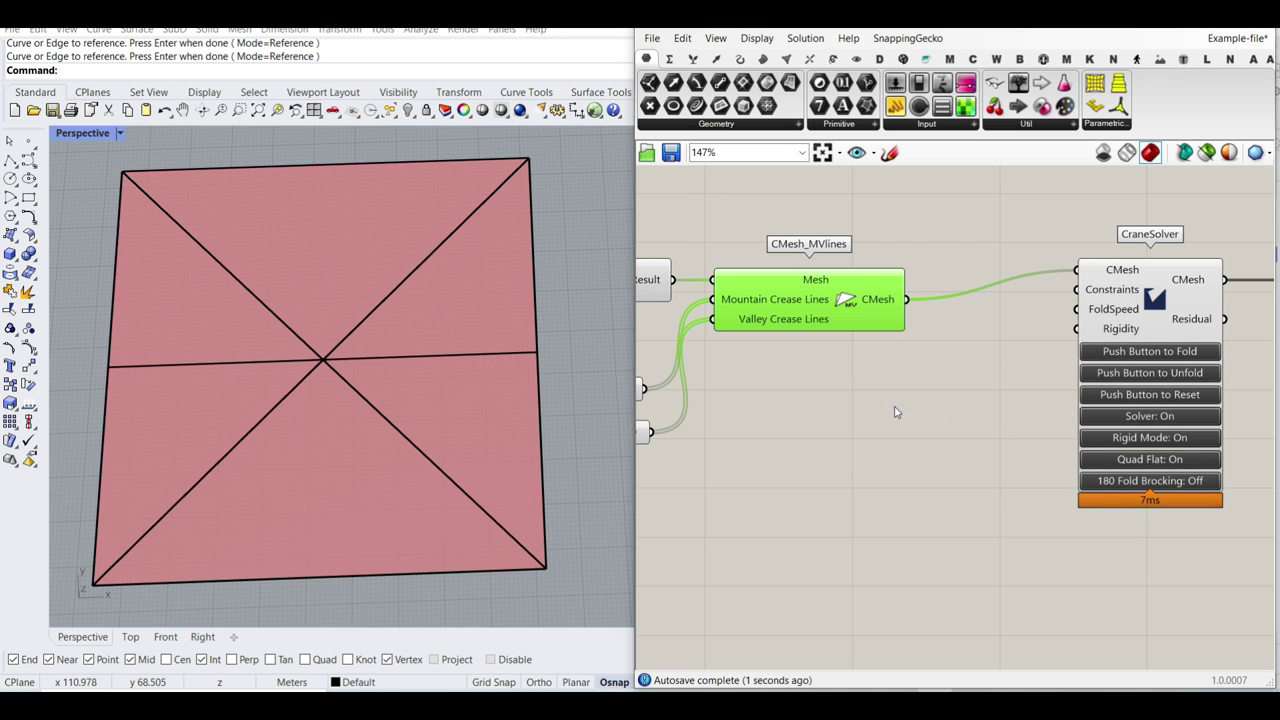
{"action": "scroll", "coordinate": [896, 412], "scroll_direction": "down", "scroll_amount": 4}
{"action": "left_click_drag", "start_coordinate": [1142, 514], "coordinate": [1015, 385]}
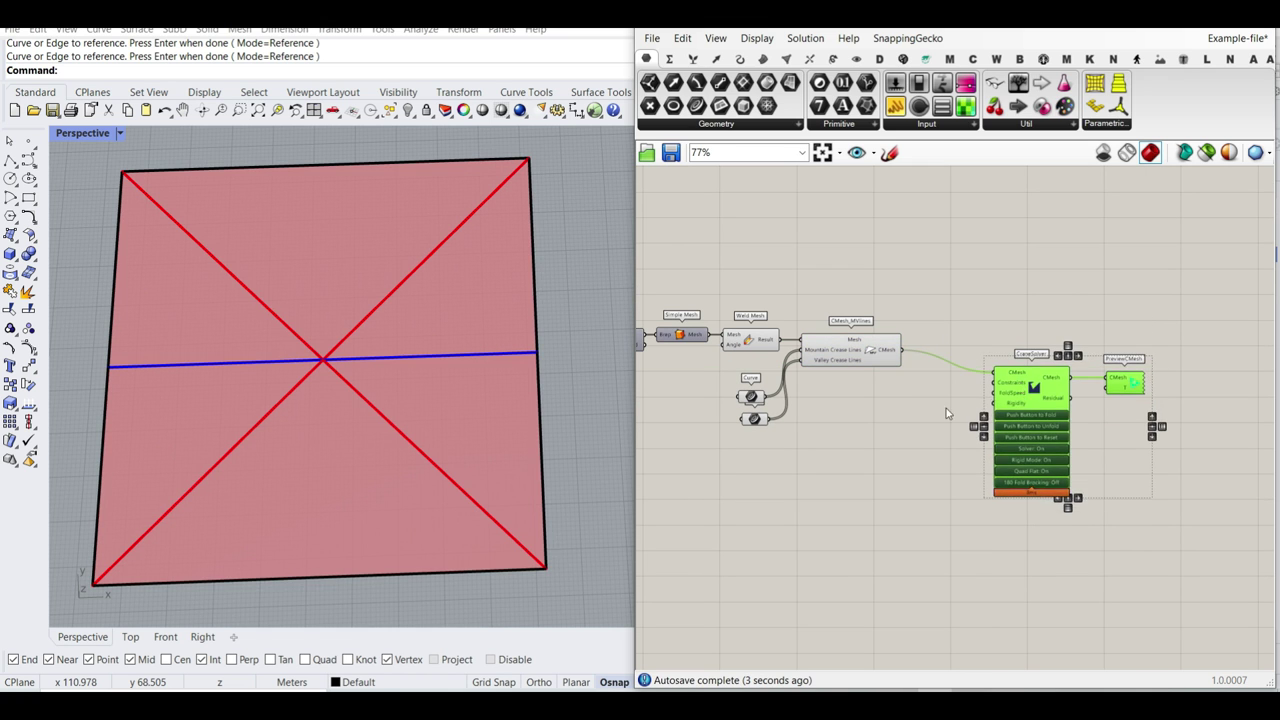
{"action": "left_click", "coordinate": [946, 413]}
- Add a number slider of 0.25, connect it to CraneSolver's FoldSpeed input, and lower it to 0.23
{"action": "scroll", "coordinate": [1040, 395], "scroll_direction": "up", "scroll_amount": 6}
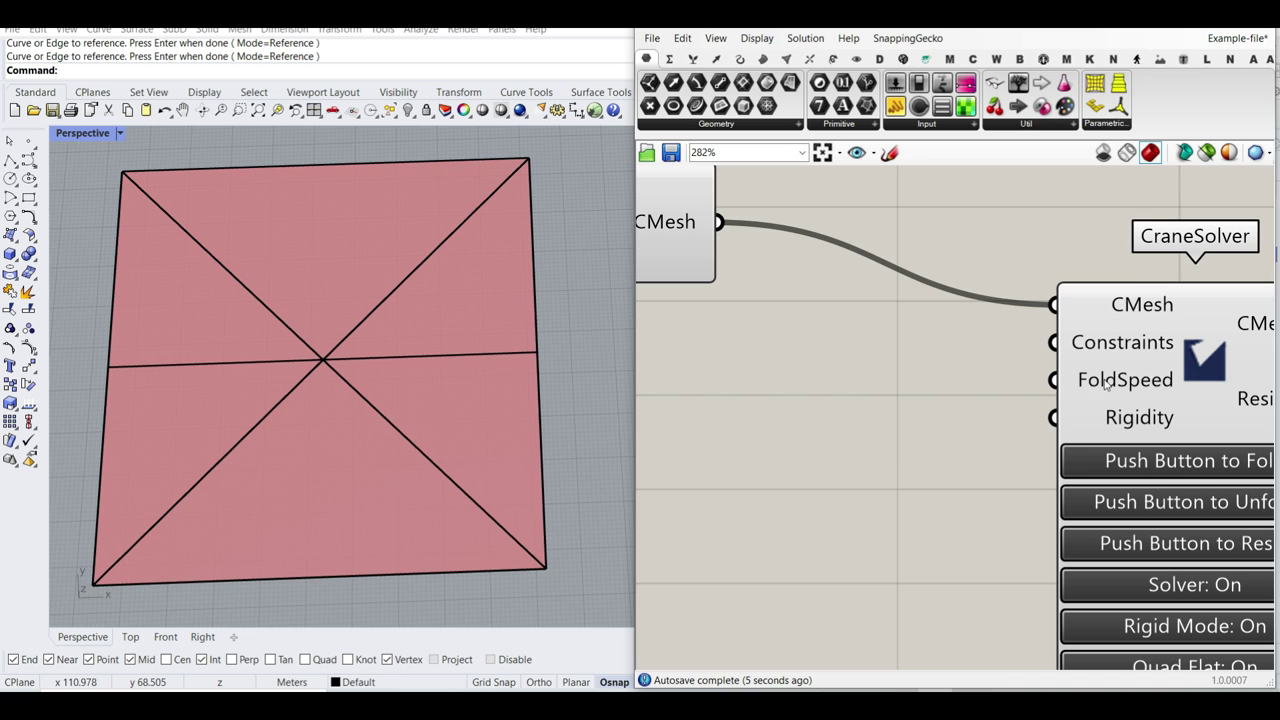
{"action": "double_click", "coordinate": [884, 427]}
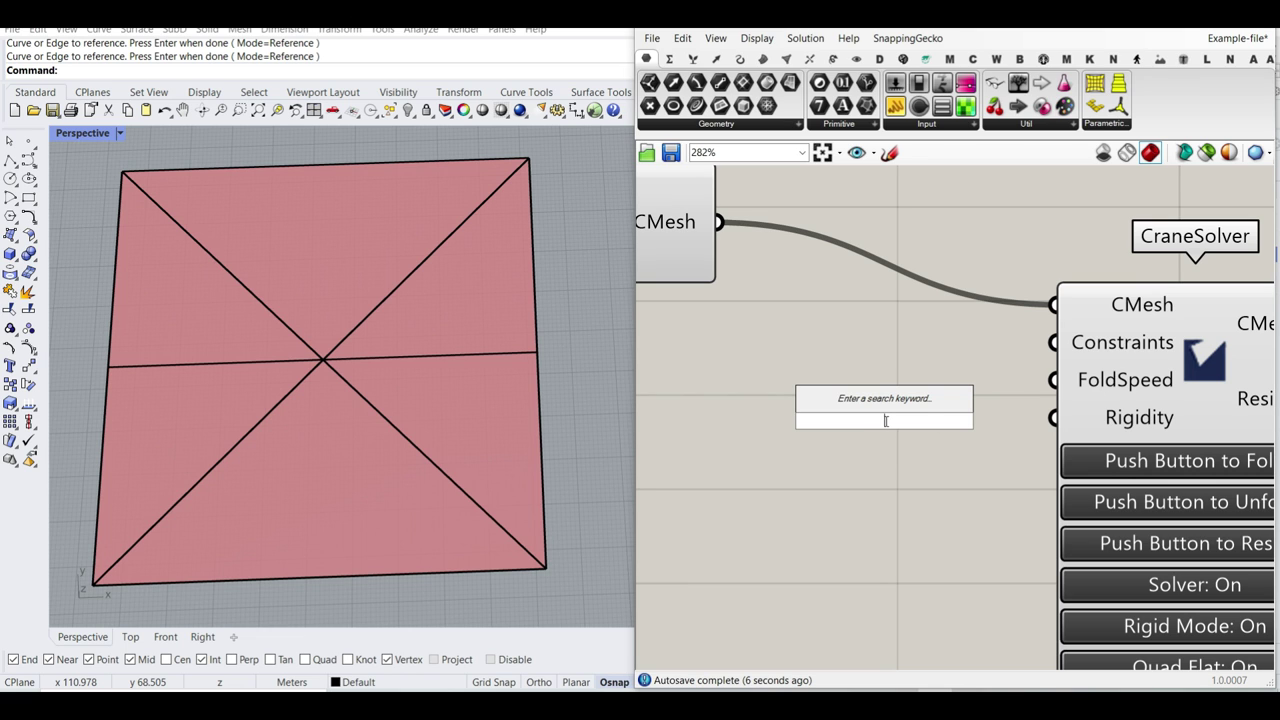
{"action": "type", "text": "0.25"}
{"action": "key", "text": "Return"}
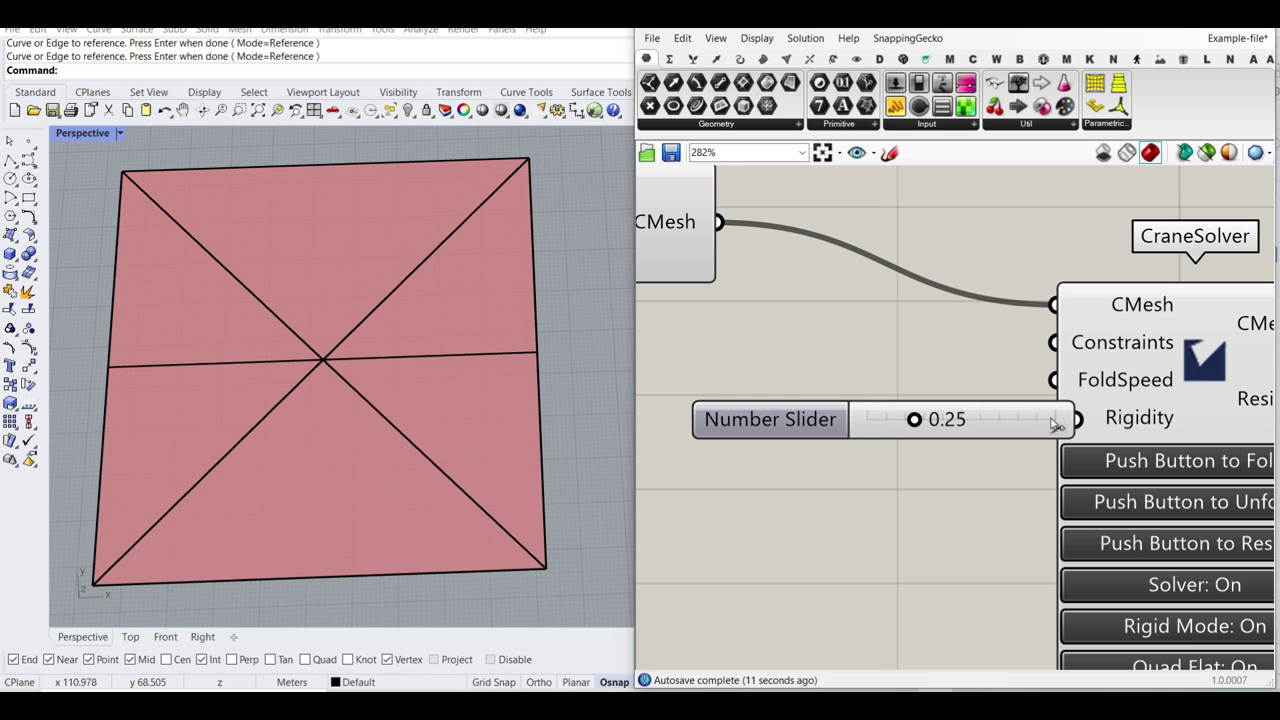
{"action": "left_click_drag", "start_coordinate": [1050, 415], "coordinate": [932, 357]}
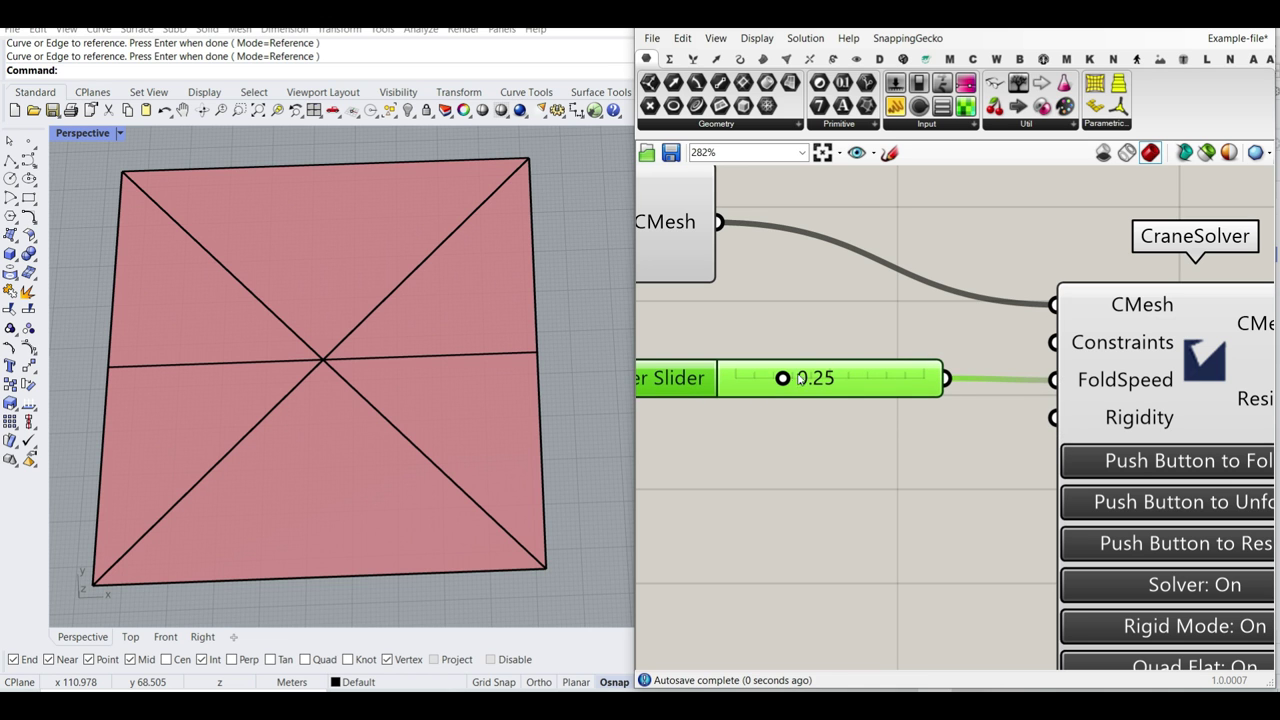
{"action": "left_click_drag", "start_coordinate": [785, 380], "coordinate": [777, 381]}
- Toggle CraneSolver's Solver, Rigid Mode and Quad Flat options off and back on
{"action": "scroll", "coordinate": [800, 406], "scroll_direction": "down", "scroll_amount": 4}
{"action": "scroll", "coordinate": [1050, 500], "scroll_direction": "up", "scroll_amount": 5}
{"action": "right_click_drag", "start_coordinate": [1050, 500], "coordinate": [972, 401]}
{"action": "left_click", "coordinate": [877, 405]}
{"action": "left_click", "coordinate": [893, 405]}
{"action": "left_click", "coordinate": [909, 441]}
{"action": "left_click", "coordinate": [909, 441]}
{"action": "left_click", "coordinate": [917, 488]}
{"action": "left_click", "coordinate": [917, 488]}
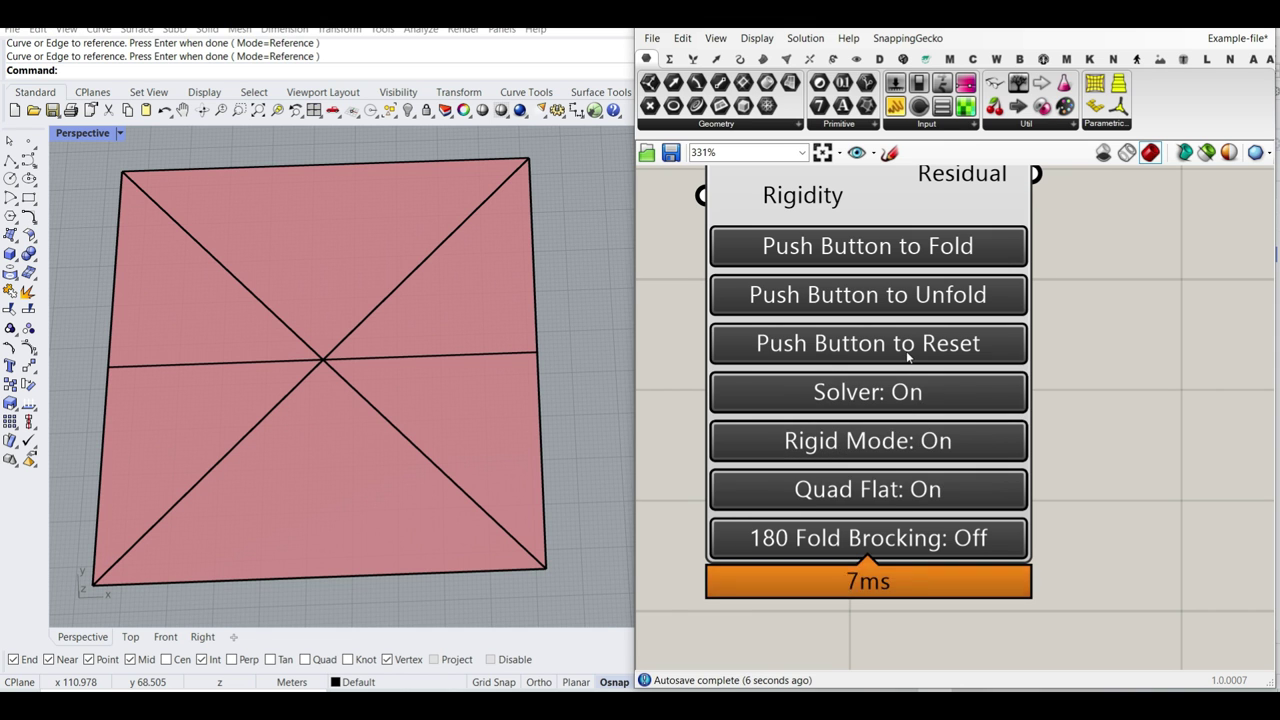
- Fold the mesh partway with CraneSolver and hide all the pattern curves in Rhino
{"action": "scroll", "coordinate": [906, 391], "scroll_direction": "down", "scroll_amount": 2}
{"action": "left_click", "coordinate": [885, 287]}
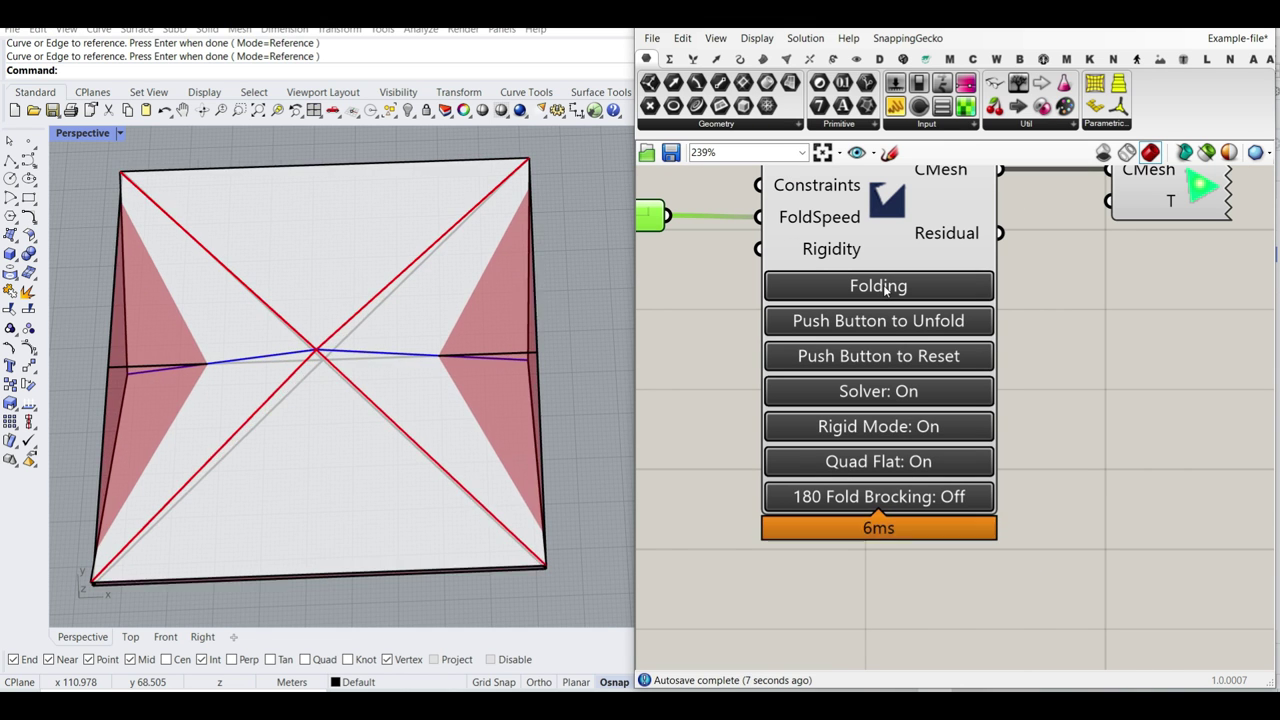
{"action": "scroll", "coordinate": [400, 423], "scroll_direction": "down", "scroll_amount": 7}
{"action": "left_click", "coordinate": [206, 277]}
{"action": "key", "text": "ctrl+a"}
{"action": "left_click", "coordinate": [407, 111]}
- Turn off the preview of the components upstream of CraneSolver so only the folded mesh is displayed
{"action": "right_click_drag", "start_coordinate": [852, 309], "coordinate": [1020, 337]}
{"action": "scroll", "coordinate": [1021, 338], "scroll_direction": "down", "scroll_amount": 11}
{"action": "left_click_drag", "start_coordinate": [1000, 258], "coordinate": [757, 398]}
{"action": "right_click", "coordinate": [845, 202]}
{"action": "left_click_drag", "start_coordinate": [855, 212], "coordinate": [867, 229]}
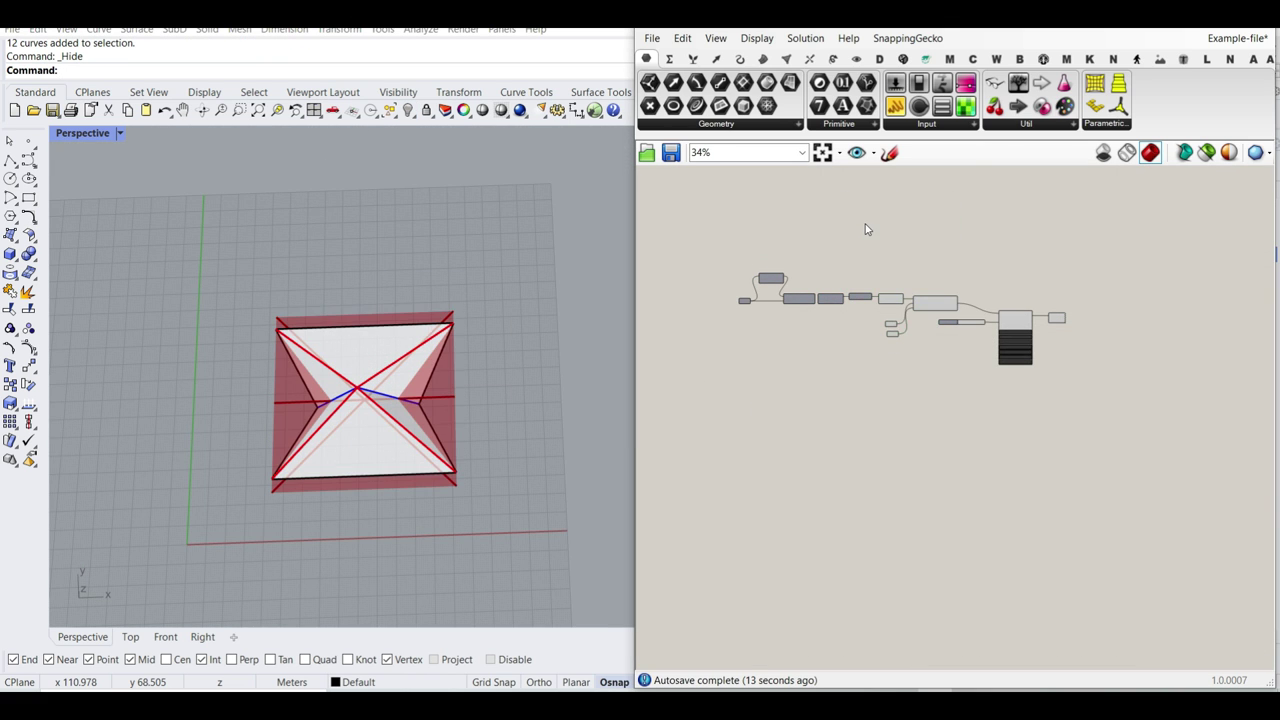
{"action": "key", "text": "ctrl+a"}
{"action": "right_click", "coordinate": [917, 194]}
{"action": "left_click", "coordinate": [941, 213]}
- Fold the mesh further with CraneSolver and check the folded shape from the side and from above
{"action": "right_click_drag", "start_coordinate": [342, 394], "coordinate": [430, 480]}
{"action": "scroll", "coordinate": [957, 371], "scroll_direction": "up", "scroll_amount": 10}
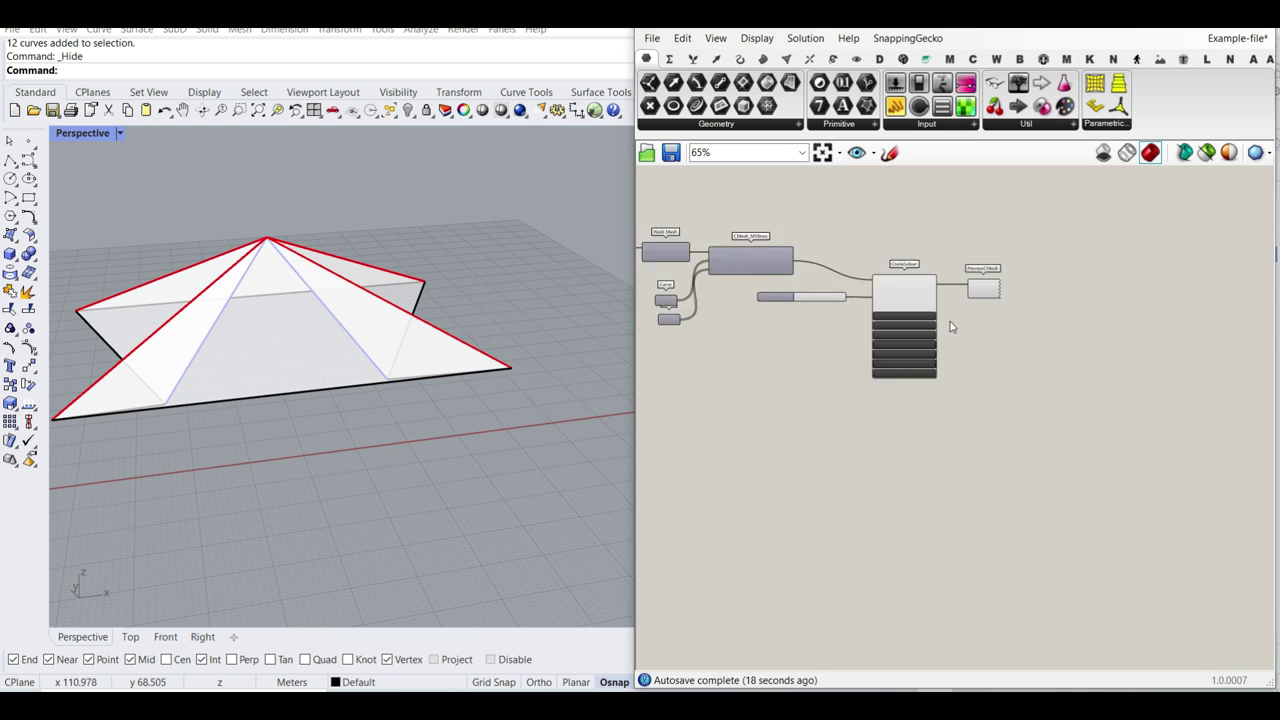
{"action": "left_click", "coordinate": [900, 298]}
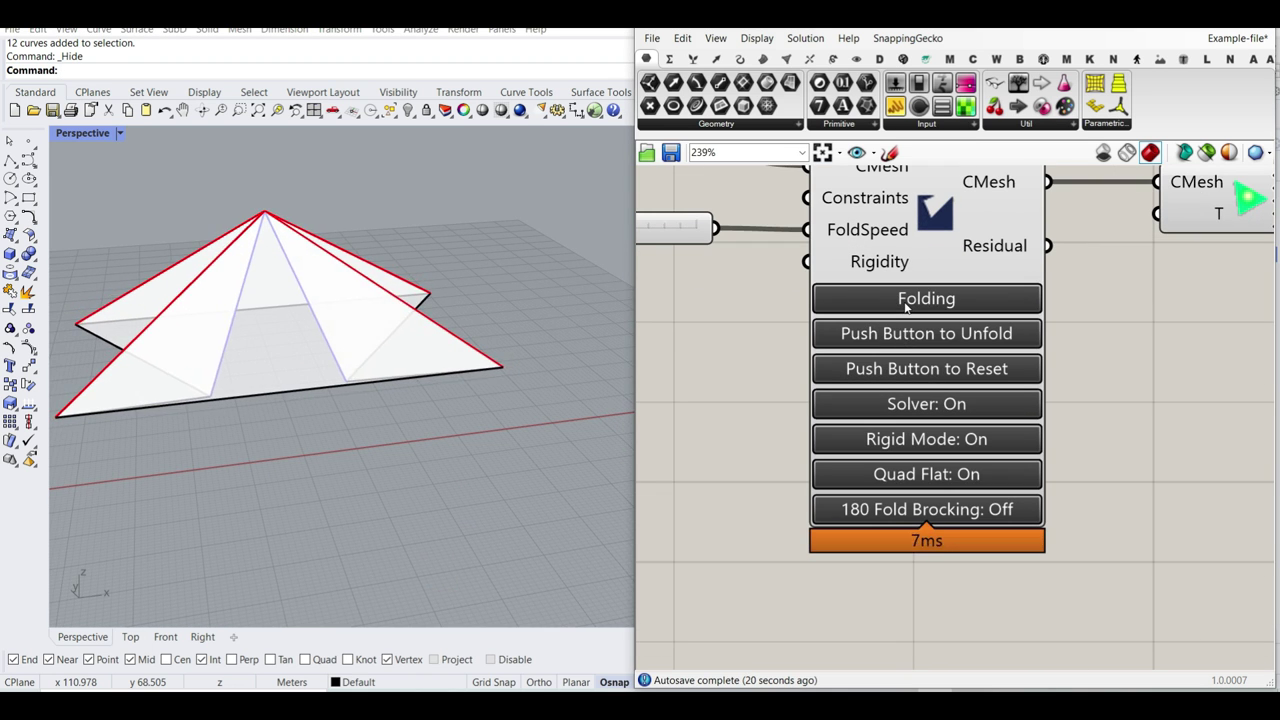
{"action": "right_click_drag", "start_coordinate": [437, 392], "coordinate": [395, 385]}
{"action": "scroll", "coordinate": [371, 391], "scroll_direction": "up", "scroll_amount": 4}
{"action": "scroll", "coordinate": [1075, 231], "scroll_direction": "down", "scroll_amount": 4}
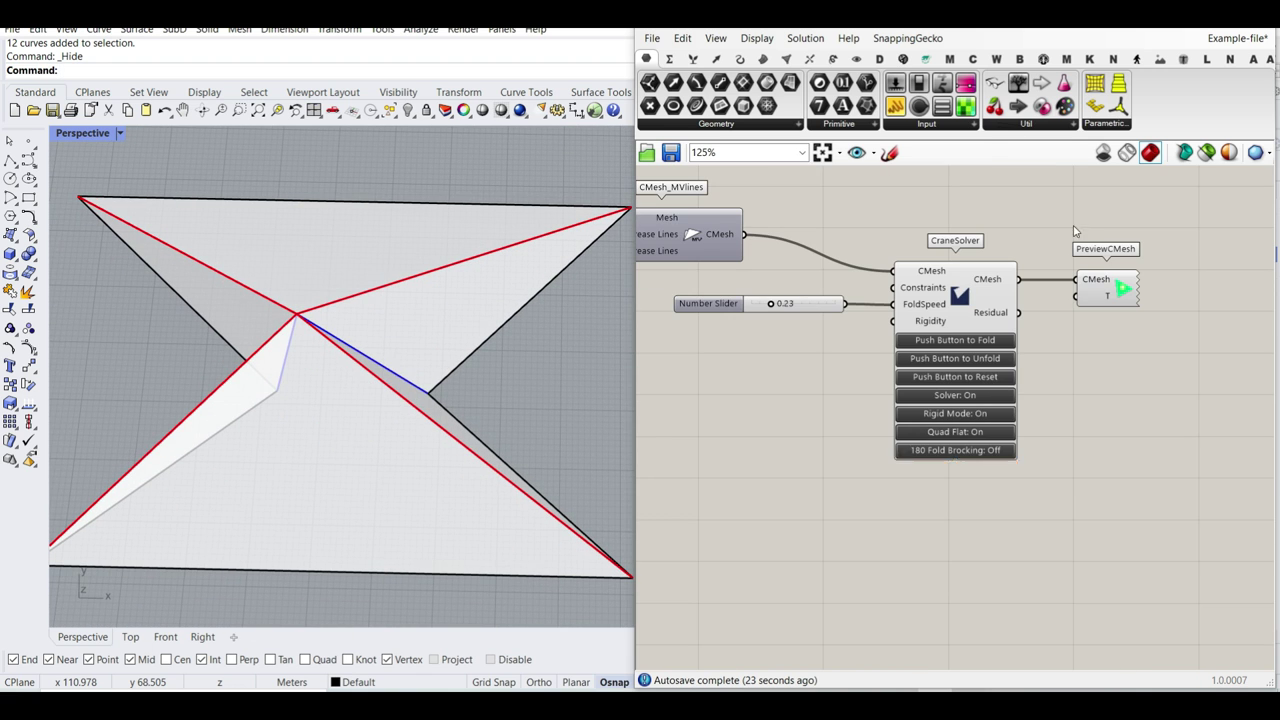
- Add a DeconstructCMesh component below PreviewCMesh and connect CraneSolver's CMesh output to it
{"action": "left_click", "coordinate": [972, 59]}
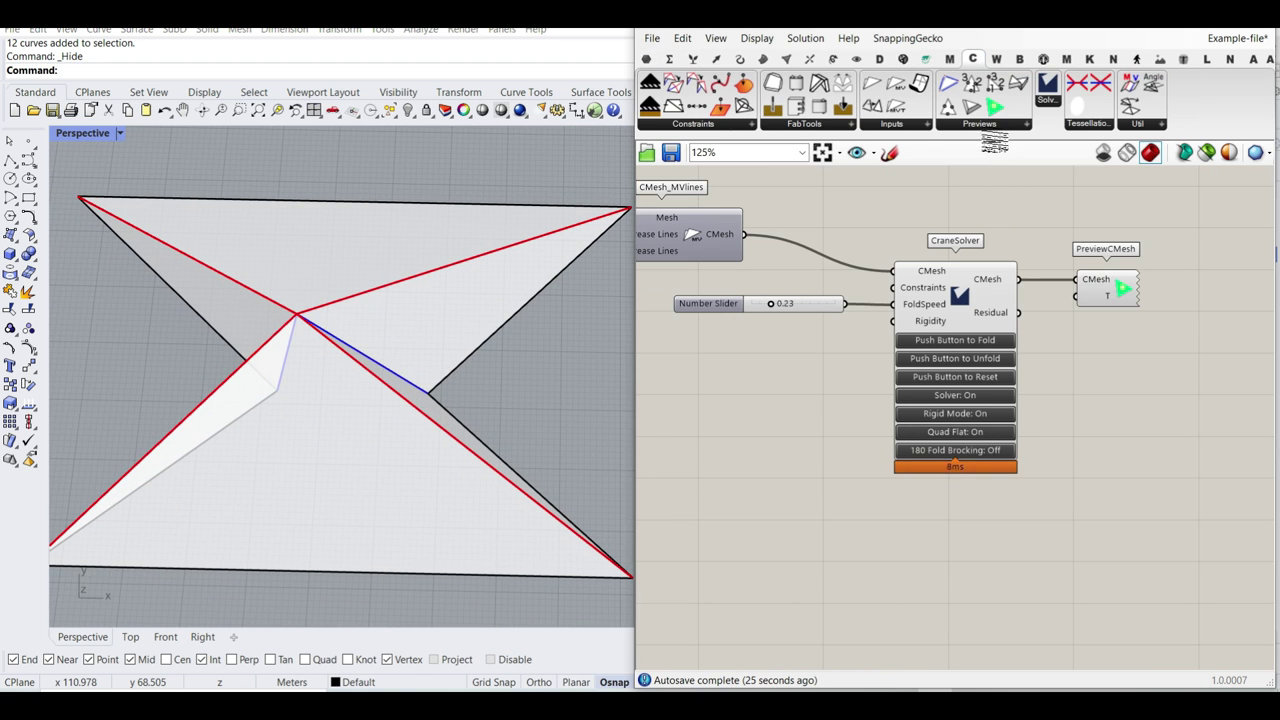
{"action": "left_click", "coordinate": [1024, 126]}
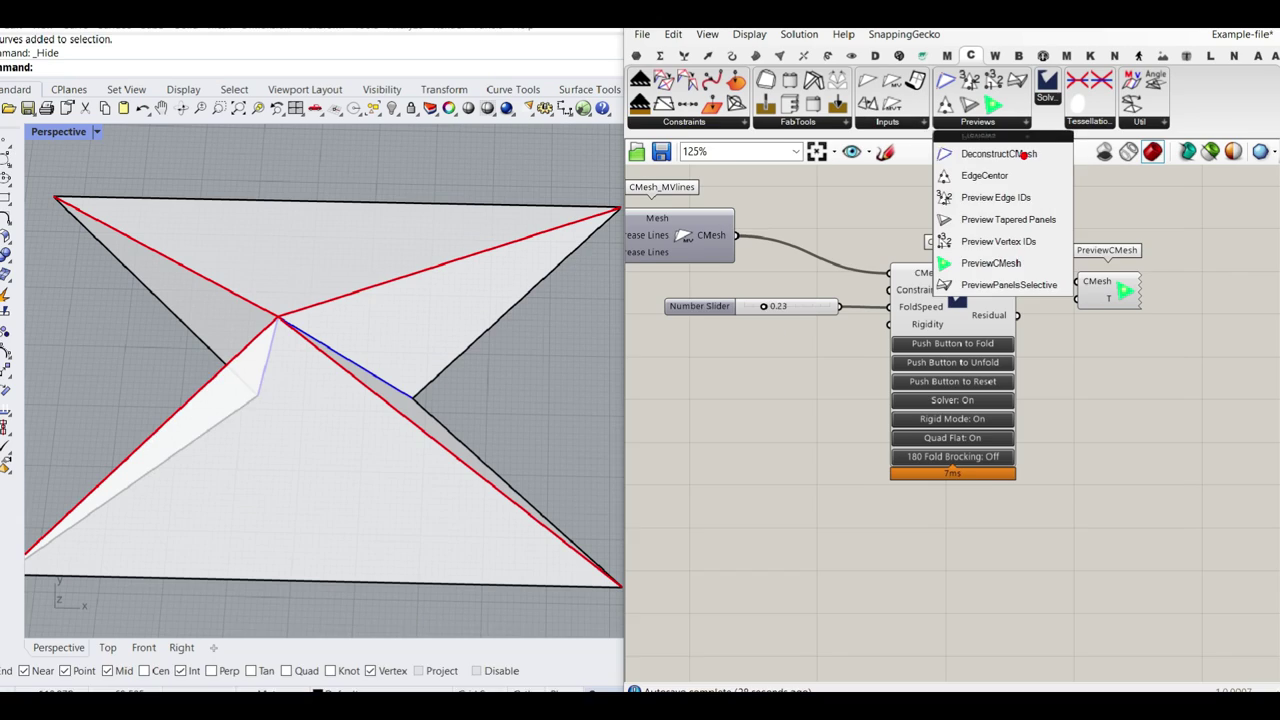
{"action": "left_click", "coordinate": [972, 140]}
{"action": "left_click", "coordinate": [1098, 376]}
{"action": "scroll", "coordinate": [988, 306], "scroll_direction": "up", "scroll_amount": 2}
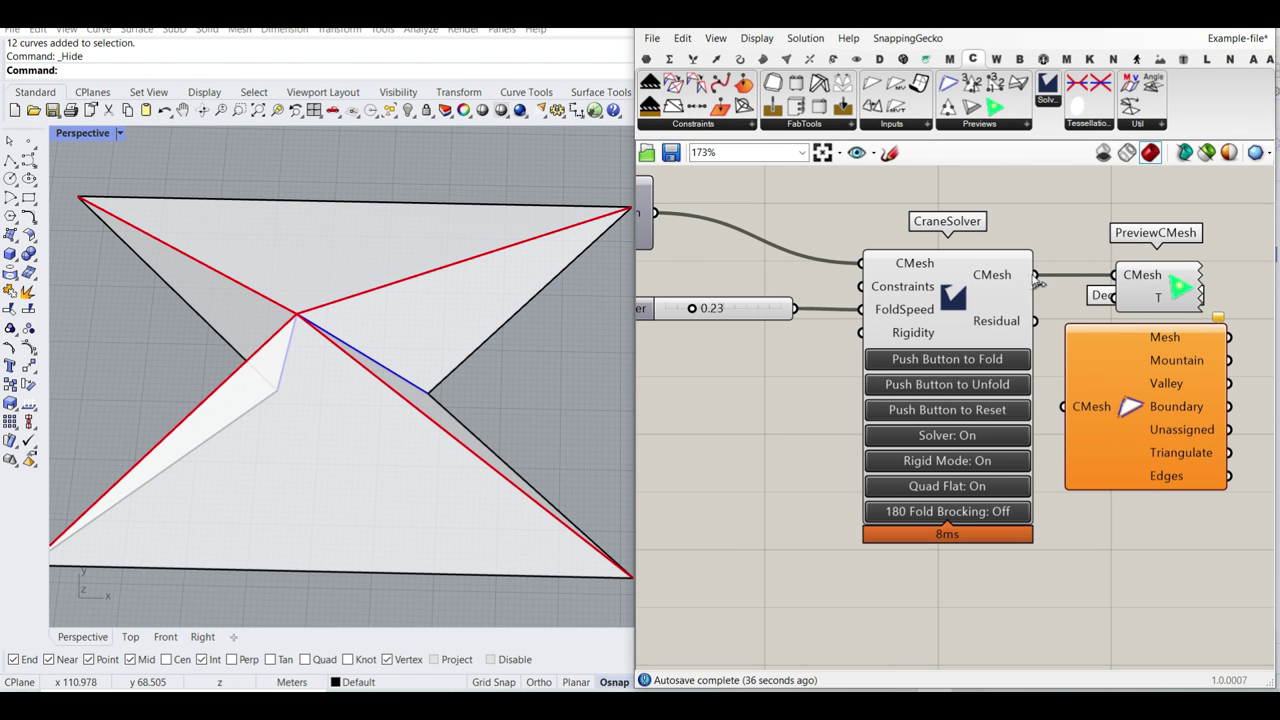
{"action": "scroll", "coordinate": [1056, 411], "scroll_direction": "down", "scroll_amount": 1}
- Bake DeconstructCMesh's Mesh output into Rhino, move the baked mesh aside to inspect it, and undo the bake
{"action": "left_click", "coordinate": [975, 298]}
{"action": "right_click", "coordinate": [975, 298]}
{"action": "left_click", "coordinate": [991, 321]}
{"action": "left_click", "coordinate": [1014, 477]}
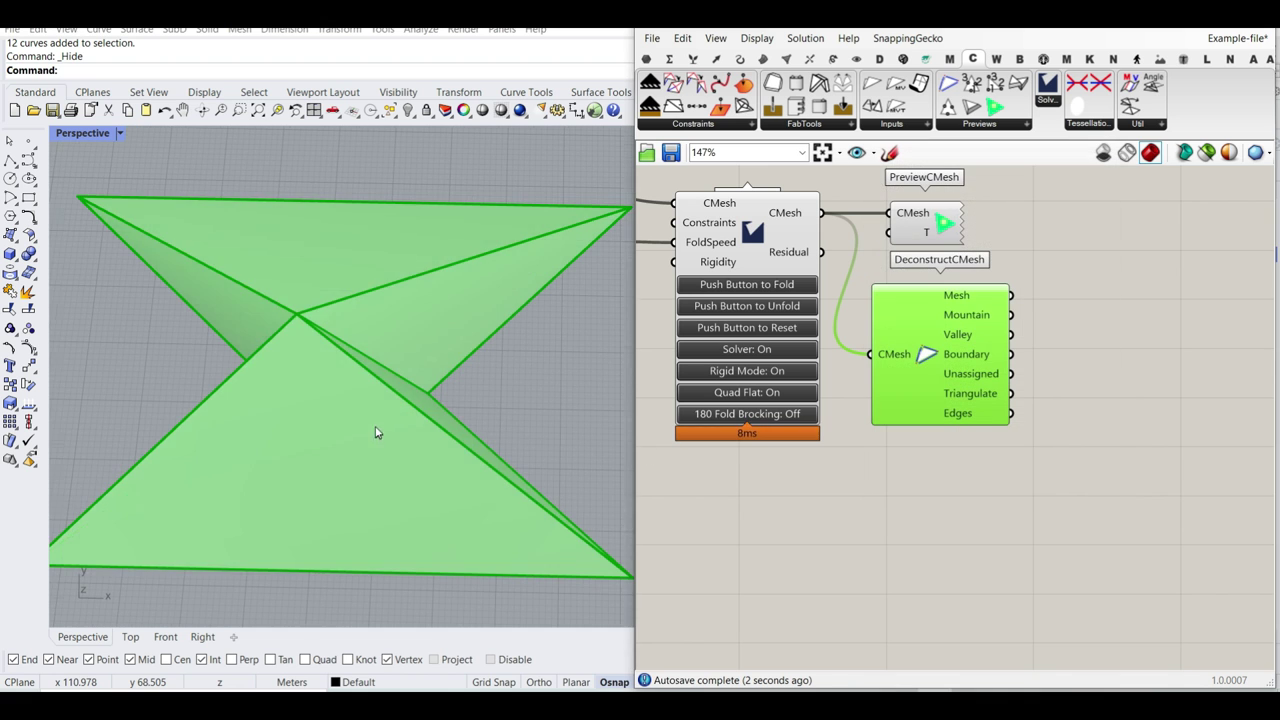
{"action": "scroll", "coordinate": [378, 437], "scroll_direction": "down", "scroll_amount": 4}
{"action": "left_click_drag", "start_coordinate": [380, 436], "coordinate": [528, 431]}
{"action": "left_click", "coordinate": [548, 312]}
{"action": "right_click_drag", "start_coordinate": [548, 312], "coordinate": [494, 412]}
{"action": "key", "text": "ctrl+z"}
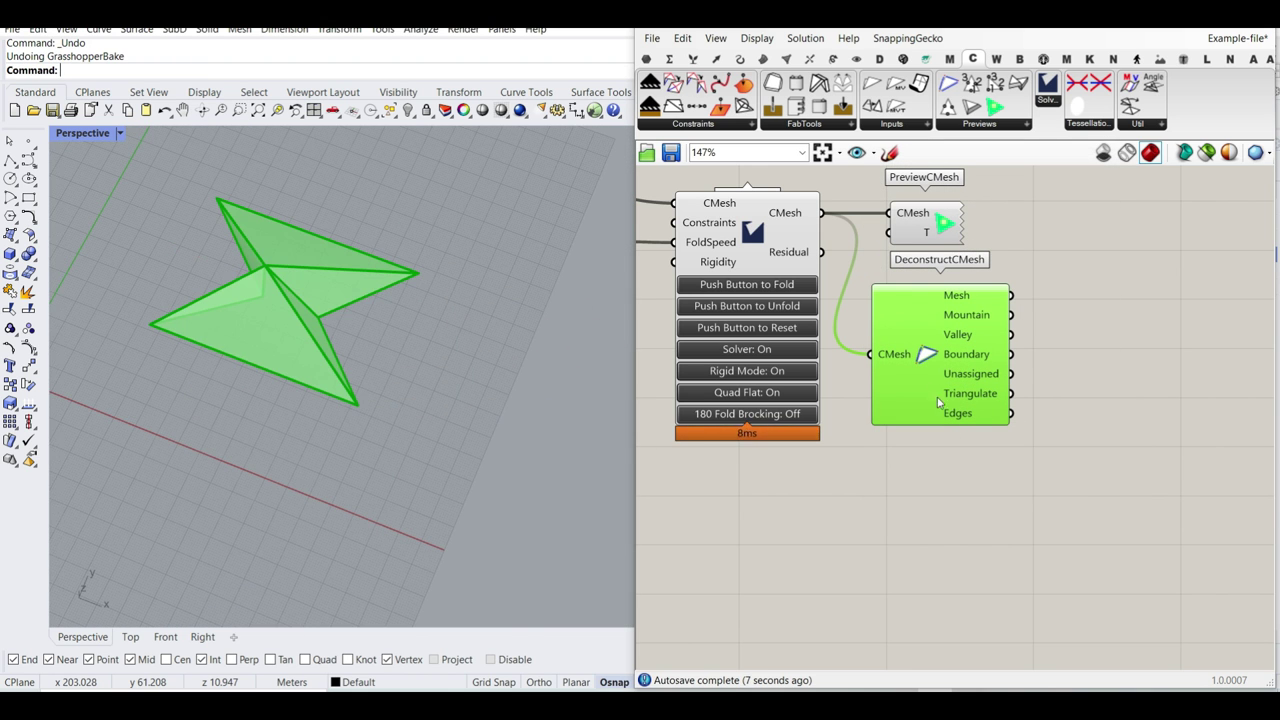
- Move PreviewCMesh up and away from DeconstructCMesh and turn off its preview
{"action": "scroll", "coordinate": [937, 400], "scroll_direction": "up", "scroll_amount": 3}
{"action": "left_click", "coordinate": [1120, 368]}
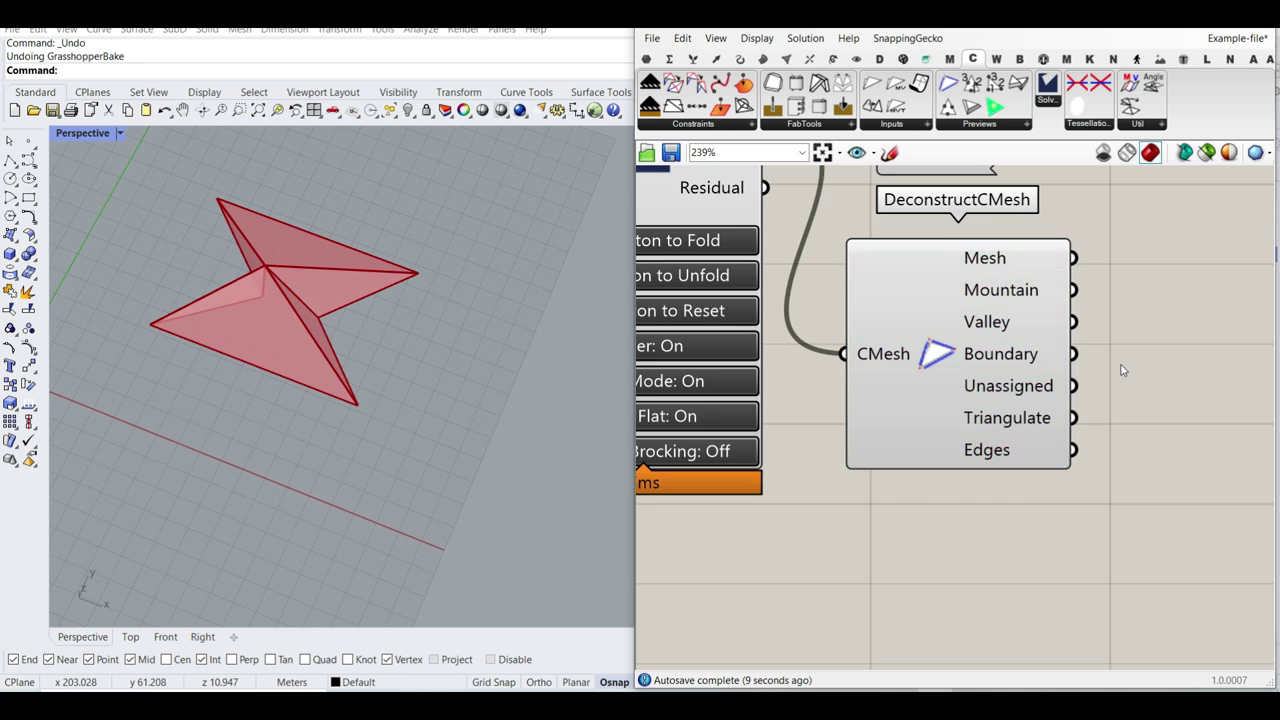
{"action": "scroll", "coordinate": [1120, 368], "scroll_direction": "down", "scroll_amount": 3}
{"action": "left_click", "coordinate": [867, 251]}
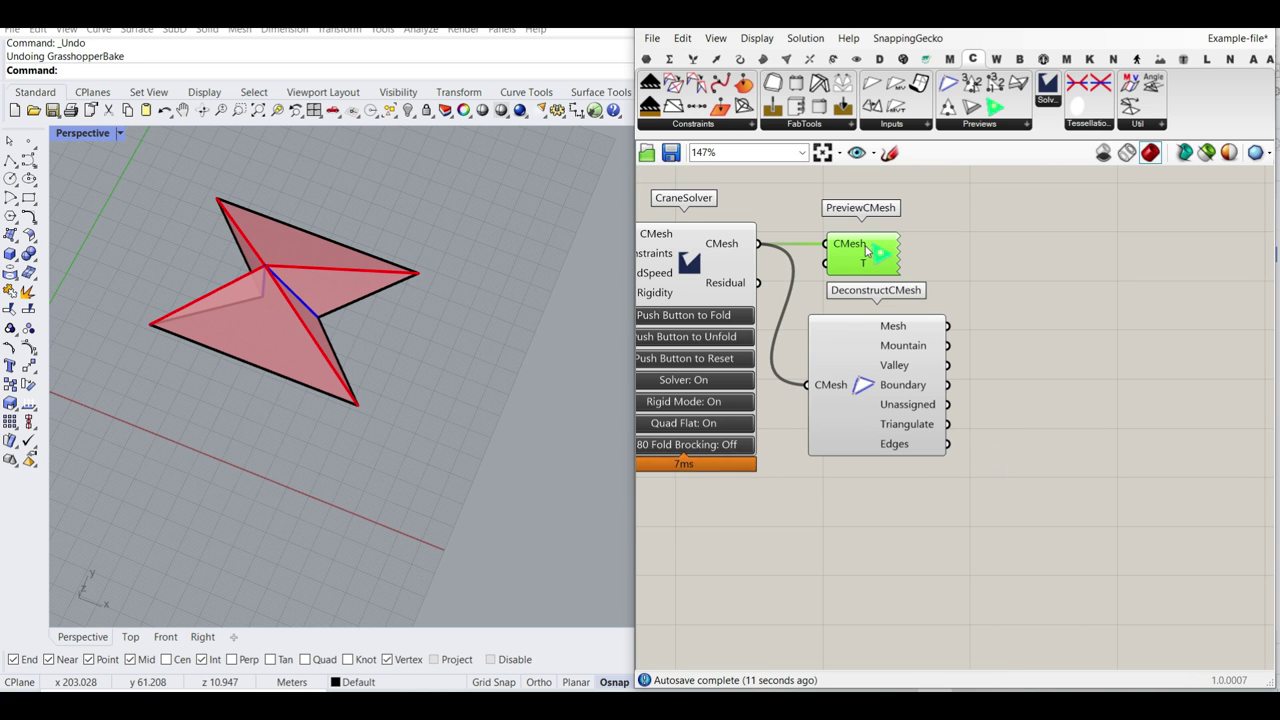
{"action": "left_click_drag", "start_coordinate": [866, 275], "coordinate": [948, 230]}
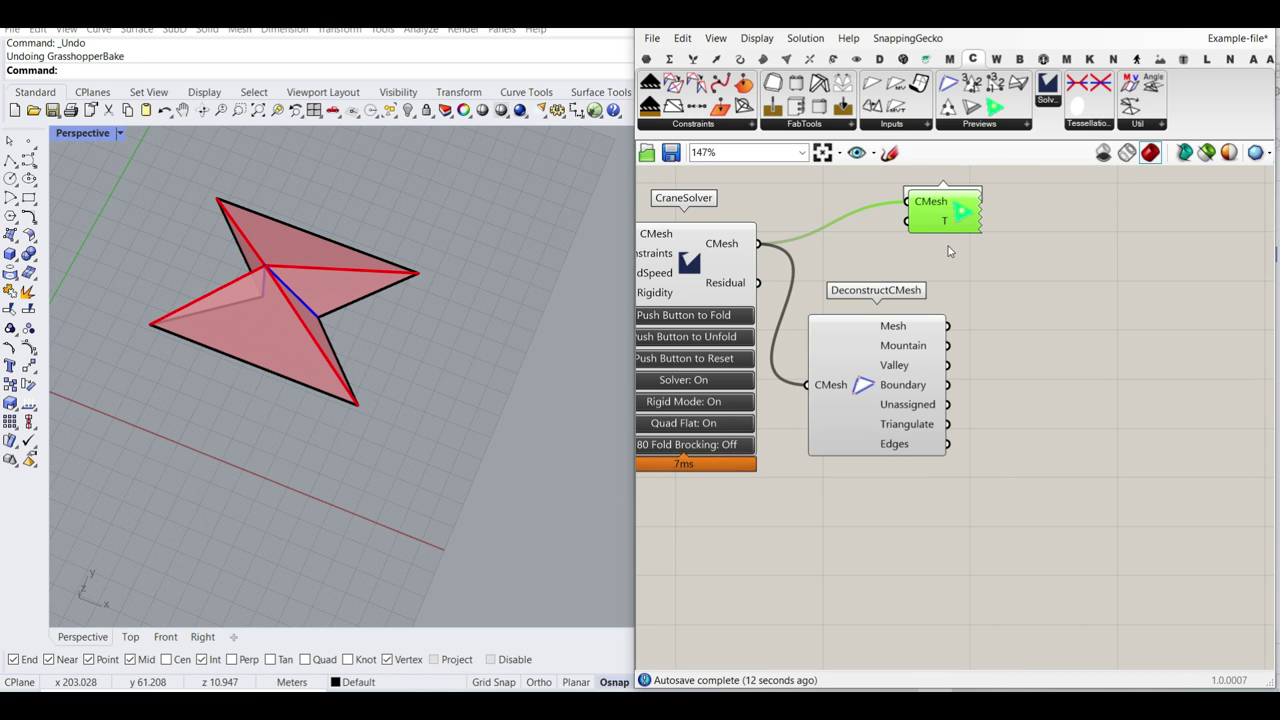
{"action": "left_click", "coordinate": [862, 379]}
{"action": "left_click", "coordinate": [1020, 332]}
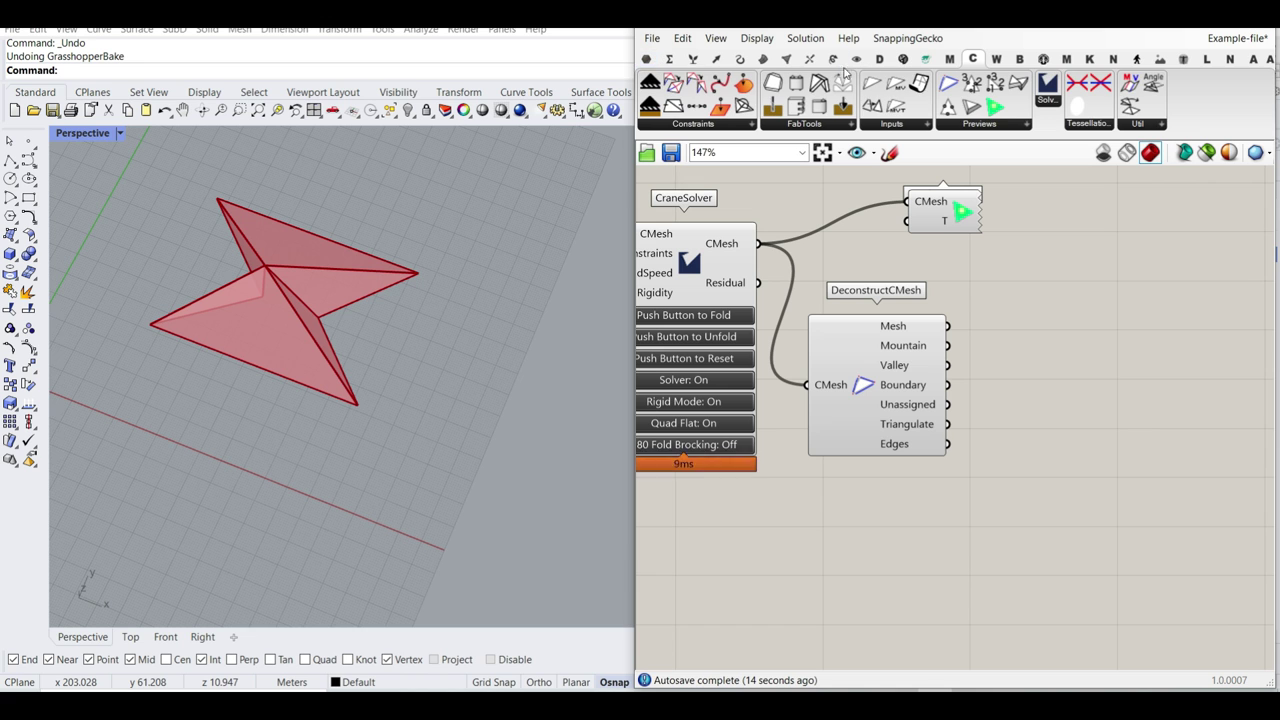
- Add a Custom Preview component beside DeconstructCMesh and connect the Mesh output to its Geometry input
{"action": "left_click", "coordinate": [858, 60]}
{"action": "left_click", "coordinate": [950, 108]}
{"action": "scroll", "coordinate": [1014, 384], "scroll_direction": "up", "scroll_amount": 2}
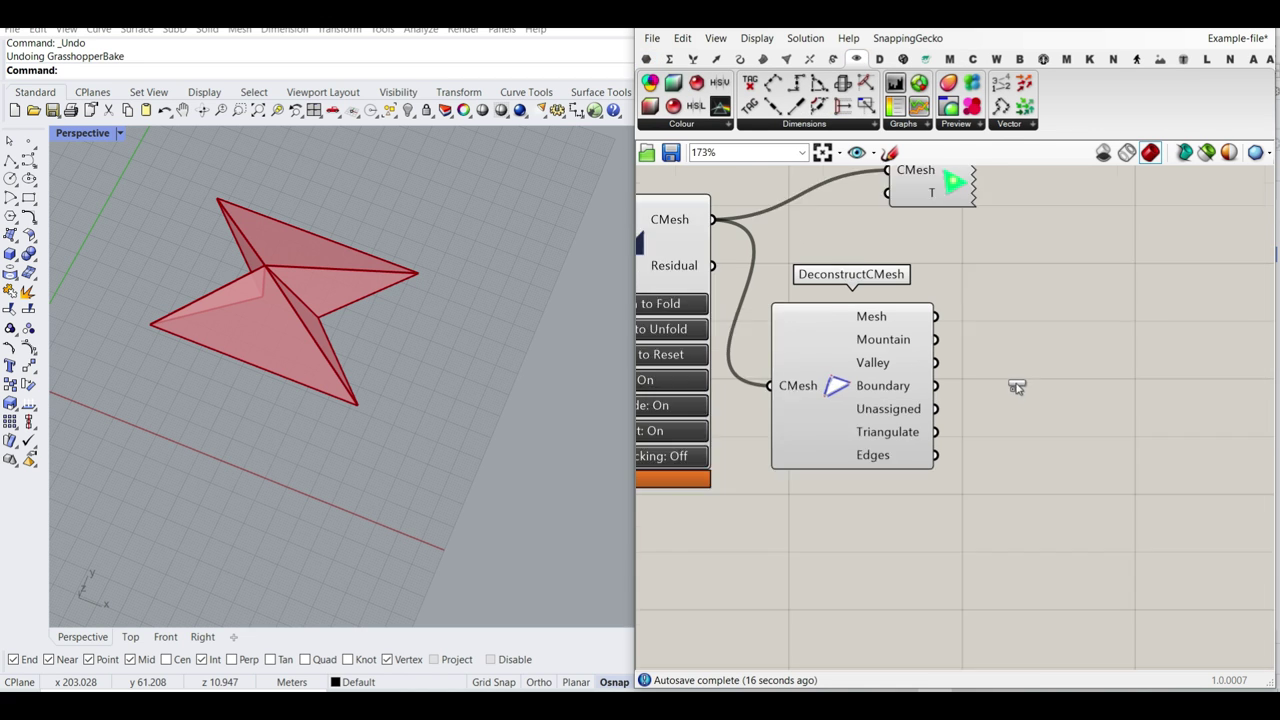
{"action": "left_click", "coordinate": [1042, 347]}
{"action": "left_click_drag", "start_coordinate": [922, 306], "coordinate": [1080, 412]}
- Add a Colour Swatch below Custom Preview and connect it to the Material input
{"action": "double_click", "coordinate": [1048, 511]}
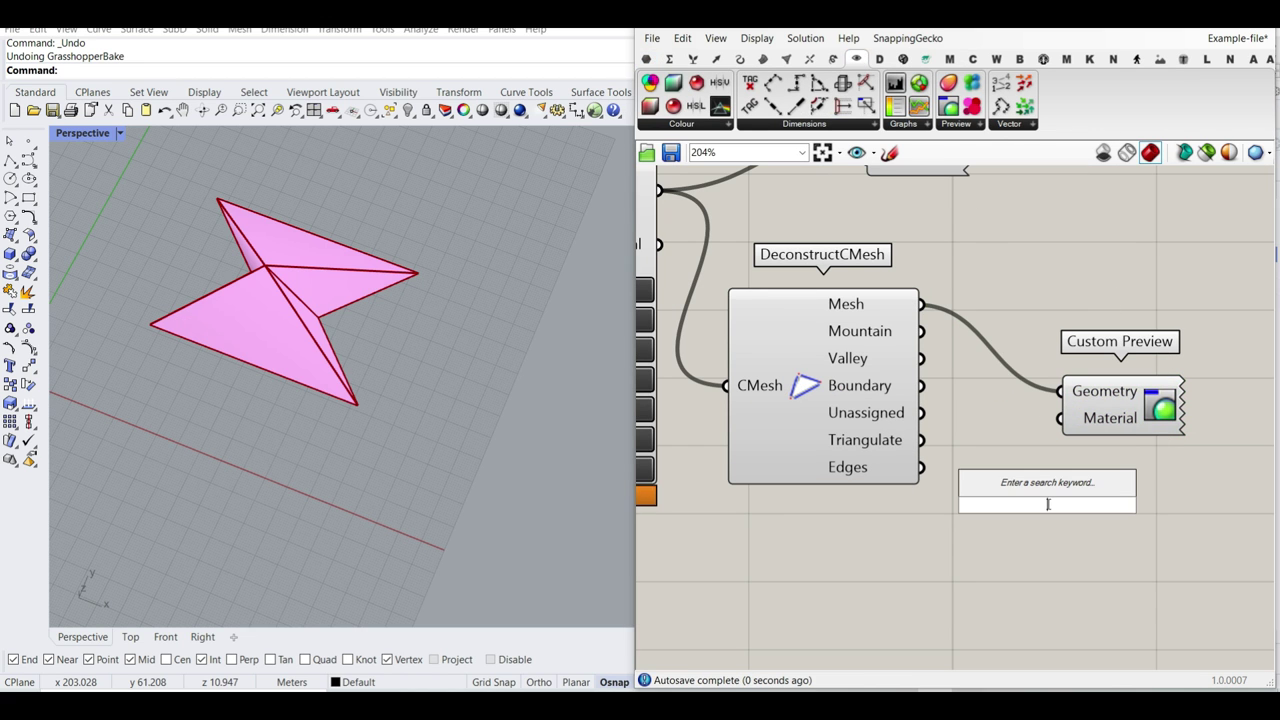
{"action": "type", "text": "swatch"}
{"action": "left_click", "coordinate": [996, 487]}
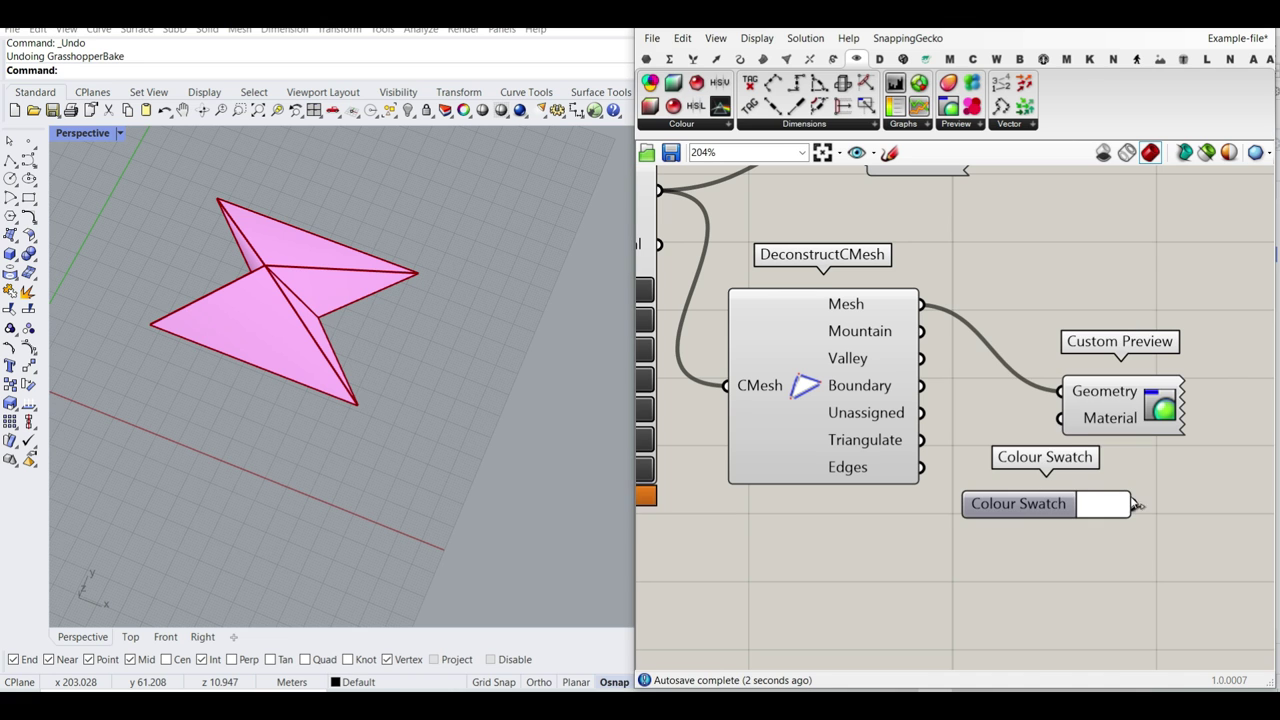
- Turn off DeconstructCMesh's preview and align the Custom Preview and Colour Swatch with its Mesh output
{"action": "right_click", "coordinate": [800, 390]}
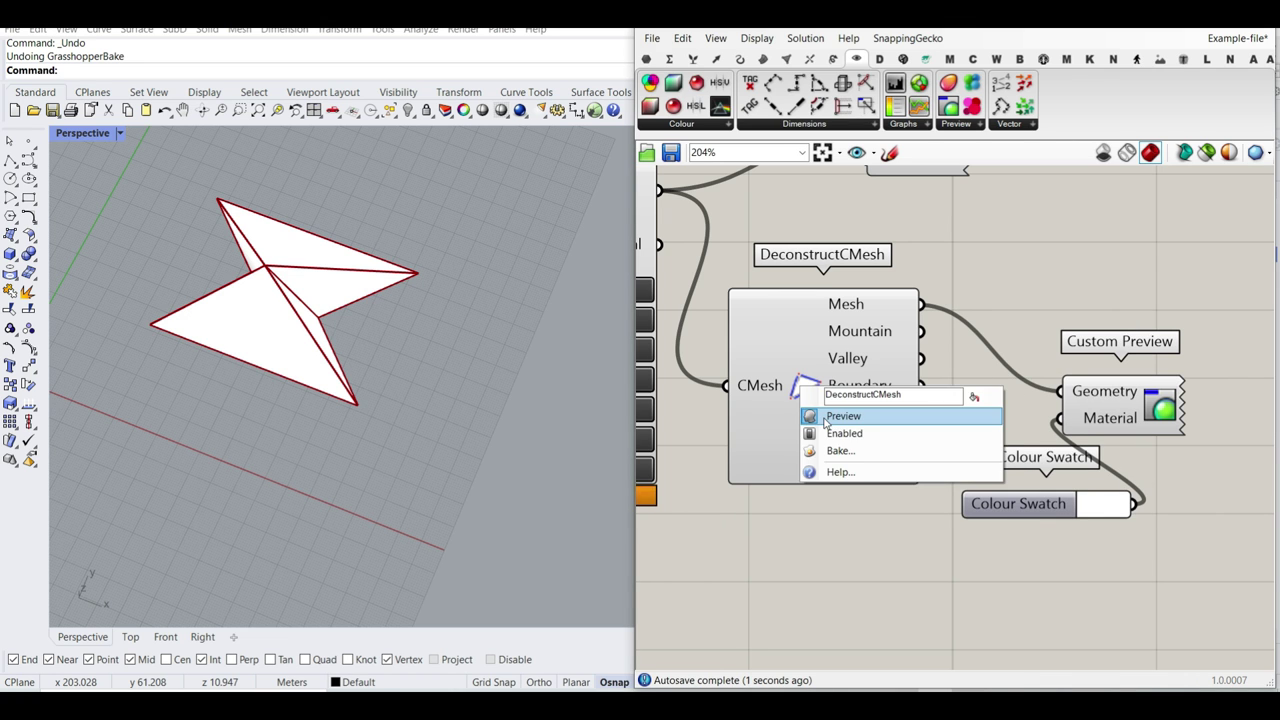
{"action": "left_click", "coordinate": [850, 414]}
{"action": "left_click_drag", "start_coordinate": [1190, 560], "coordinate": [1109, 310]}
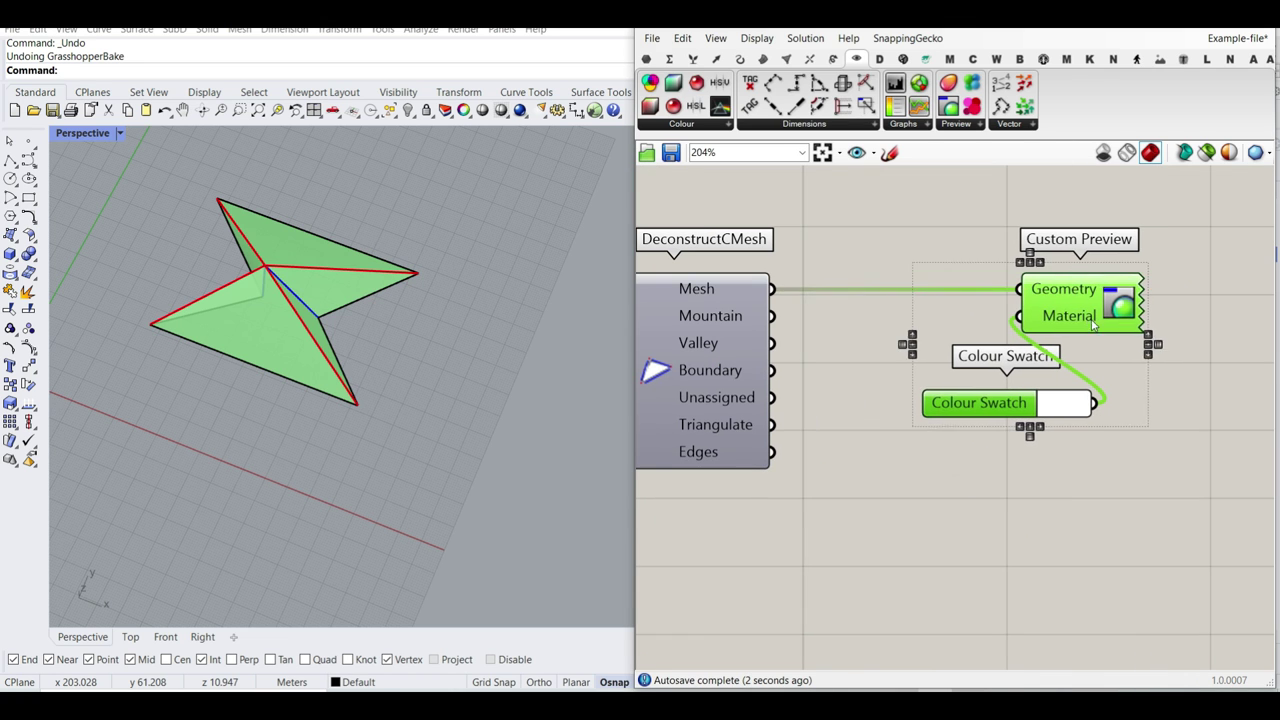
{"action": "left_click", "coordinate": [1025, 531]}
- Reset the CraneSolver fold to the flat starting mesh
{"action": "right_click_drag", "start_coordinate": [482, 434], "coordinate": [560, 382]}
{"action": "right_click_drag", "start_coordinate": [847, 393], "coordinate": [1010, 391]}
{"action": "scroll", "coordinate": [1010, 391], "scroll_direction": "down", "scroll_amount": 4}
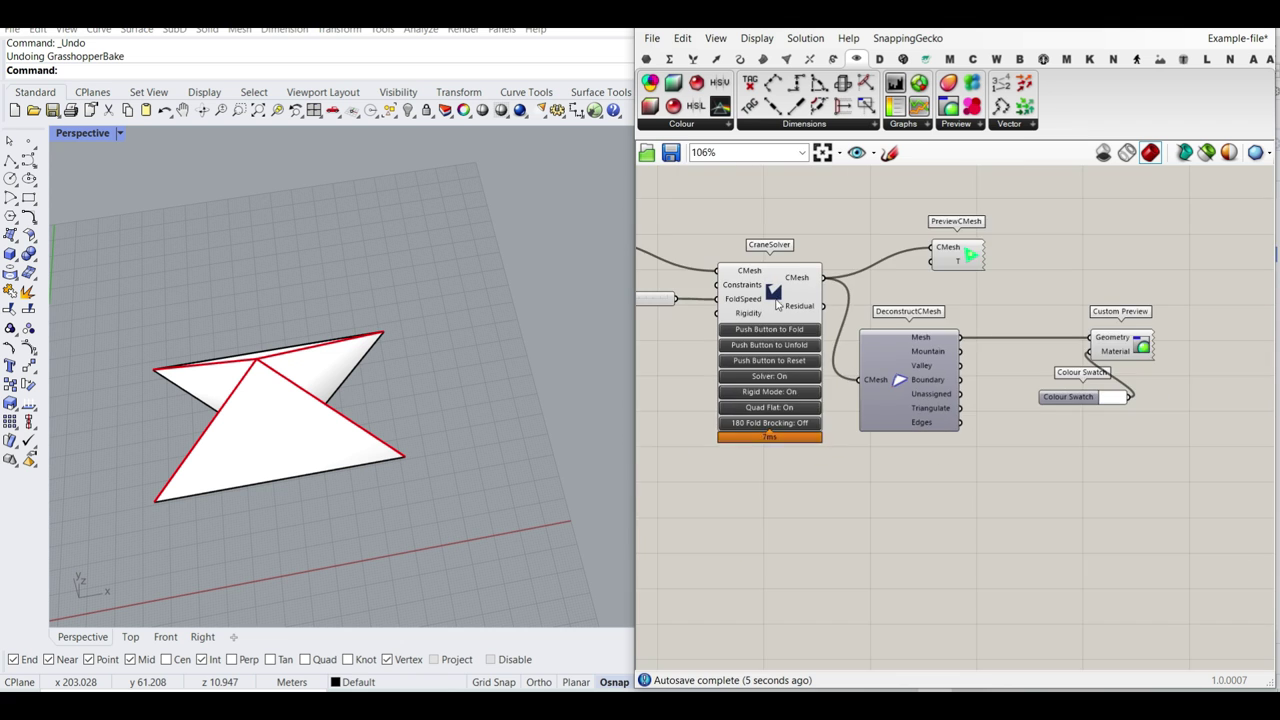
{"action": "scroll", "coordinate": [748, 338], "scroll_direction": "up", "scroll_amount": 3}
{"action": "left_click", "coordinate": [796, 387]}
{"action": "scroll", "coordinate": [360, 338], "scroll_direction": "down", "scroll_amount": 4}
{"action": "right_click_drag", "start_coordinate": [360, 338], "coordinate": [335, 367]}
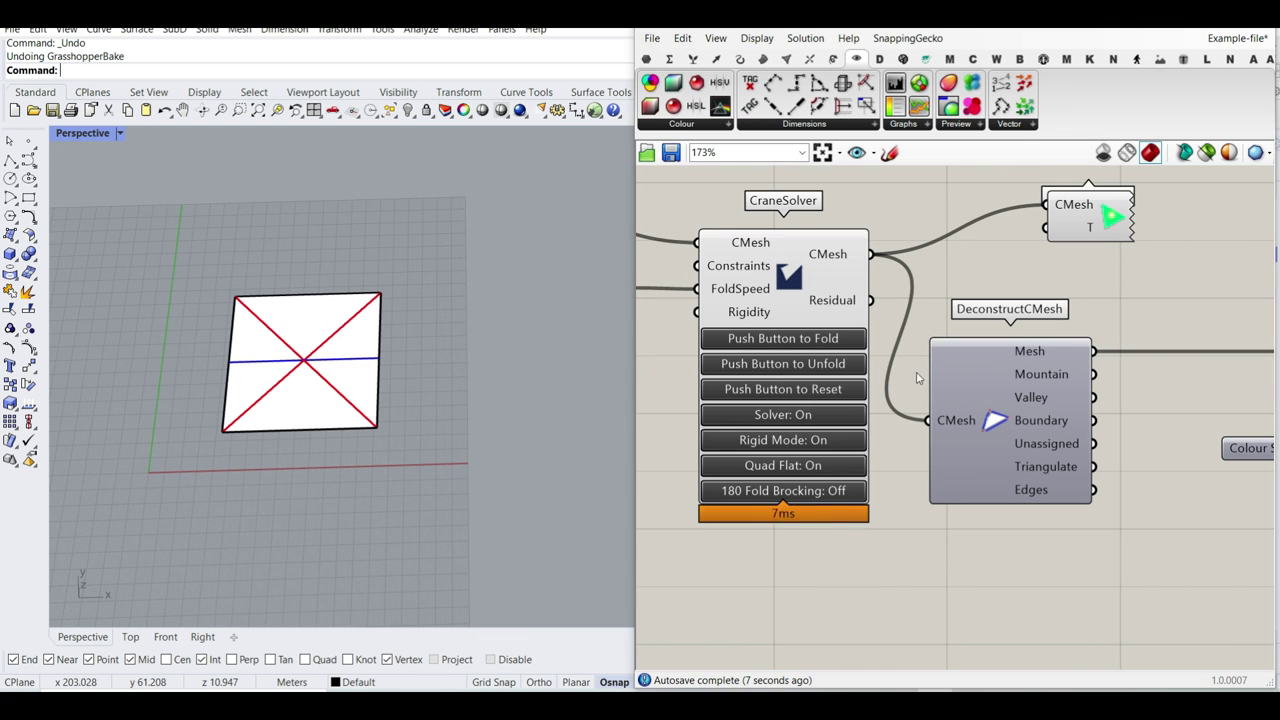
- Fold the flat mesh again with CraneSolver
{"action": "scroll", "coordinate": [920, 378], "scroll_direction": "down", "scroll_amount": 2}
{"action": "scroll", "coordinate": [936, 414], "scroll_direction": "up", "scroll_amount": 1}
{"action": "scroll", "coordinate": [820, 428], "scroll_direction": "up", "scroll_amount": 1}
{"action": "right_click_drag", "start_coordinate": [812, 402], "coordinate": [950, 394]}
{"action": "scroll", "coordinate": [765, 366], "scroll_direction": "up", "scroll_amount": 2}
{"action": "left_click", "coordinate": [793, 324]}
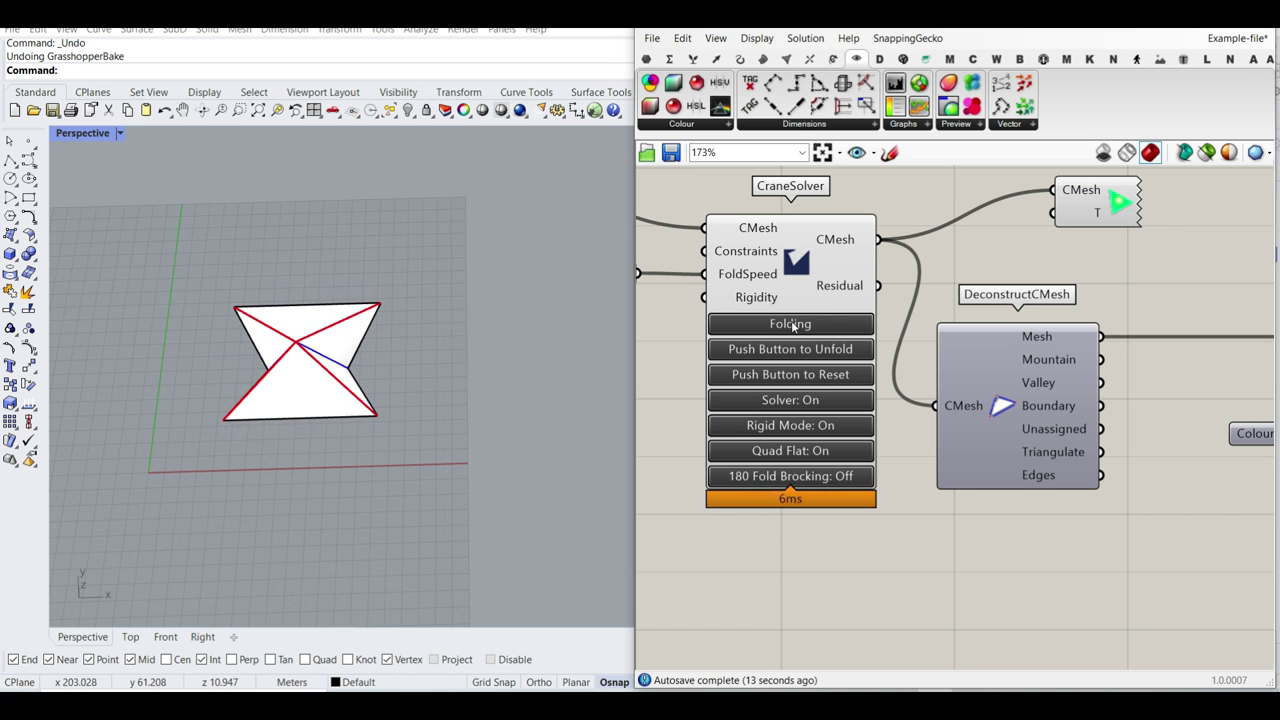
- Inspect the folded mesh in Rendered display mode and return the Perspective viewport to Shaded
{"action": "right_click_drag", "start_coordinate": [440, 330], "coordinate": [152, 210]}
{"action": "left_click", "coordinate": [90, 133]}
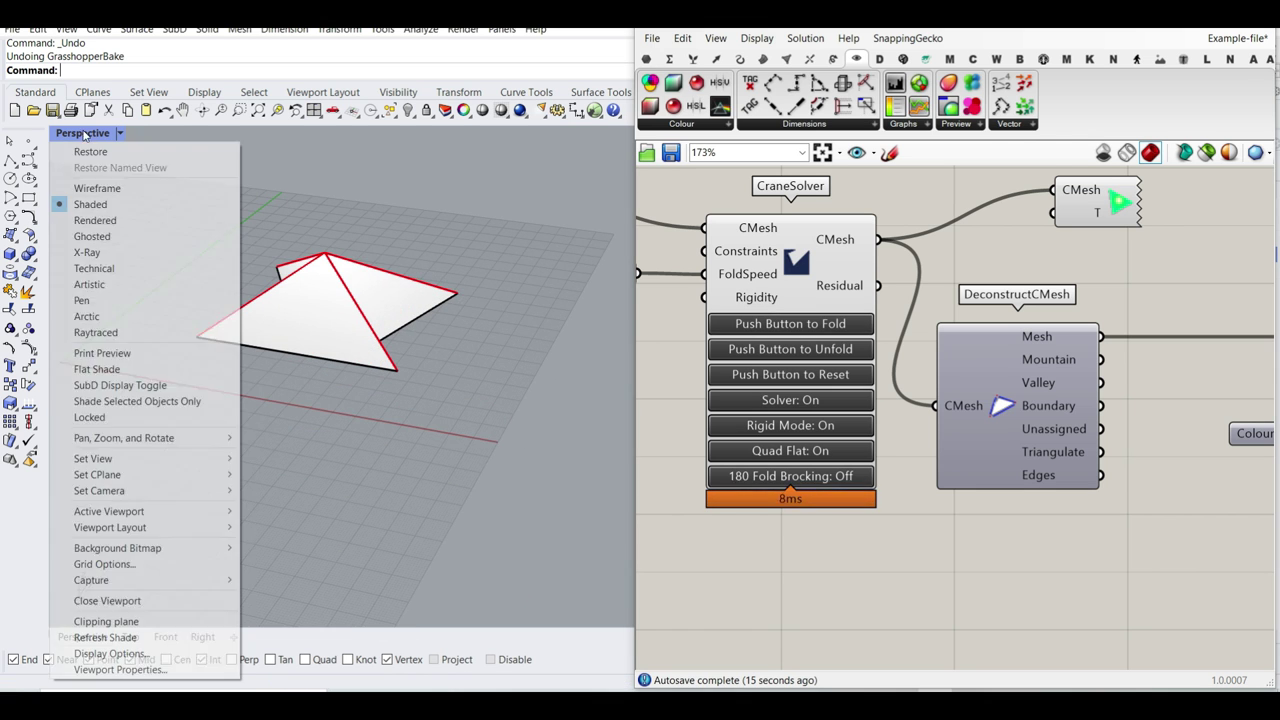
{"action": "left_click", "coordinate": [100, 226]}
{"action": "scroll", "coordinate": [300, 352], "scroll_direction": "up", "scroll_amount": 3}
{"action": "mouse_move", "coordinate": [280, 379]}
{"action": "right_mouse_down"}
{"action": "mouse_move", "coordinate": [537, 331]}
{"action": "mouse_move", "coordinate": [474, 251]}
{"action": "mouse_move", "coordinate": [337, 200]}
{"action": "mouse_move", "coordinate": [340, 453]}
{"action": "mouse_move", "coordinate": [114, 163]}
{"action": "right_mouse_up"}
{"action": "left_click", "coordinate": [95, 134]}
{"action": "left_click", "coordinate": [92, 205]}
{"action": "scroll", "coordinate": [353, 392], "scroll_direction": "down", "scroll_amount": 2}
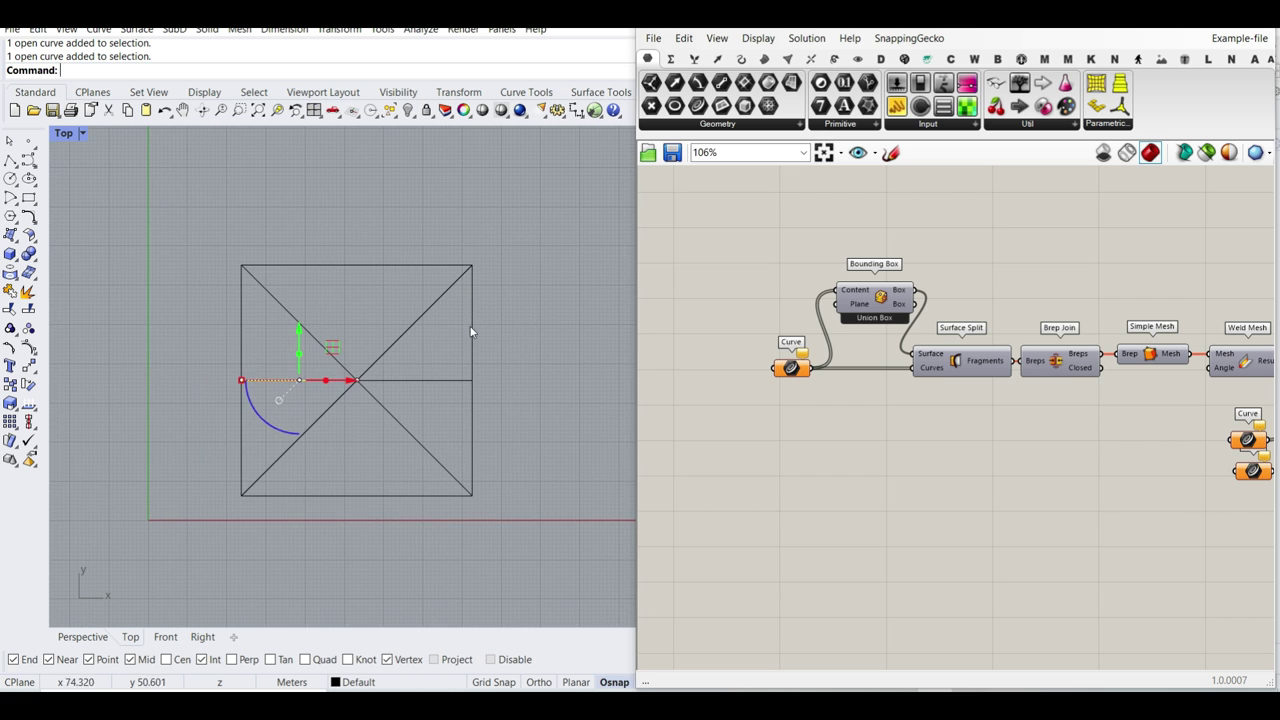
- Copy the whole square crease pattern from corner to corner to form a grid three tiles wide and two tiles high
{"action": "key", "text": "ctrl+a"}
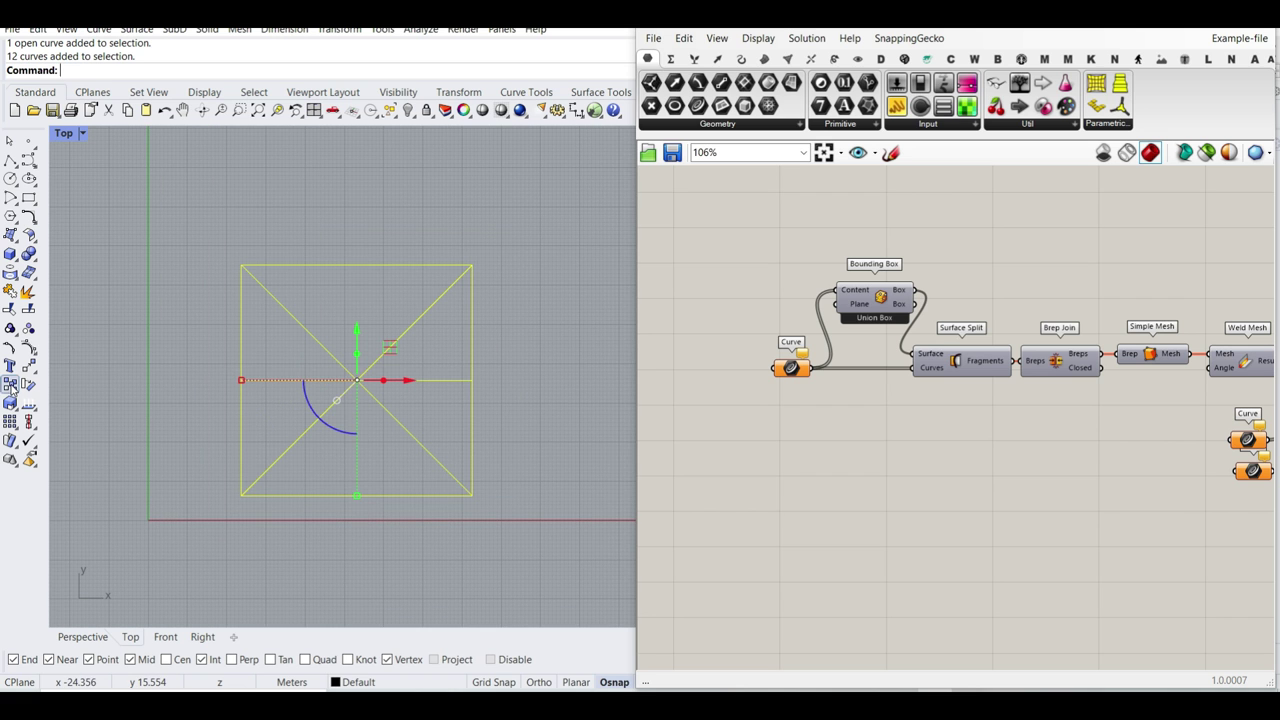
{"action": "left_click", "coordinate": [11, 386]}
{"action": "left_click", "coordinate": [240, 495]}
{"action": "scroll", "coordinate": [240, 495], "scroll_direction": "down", "scroll_amount": 4}
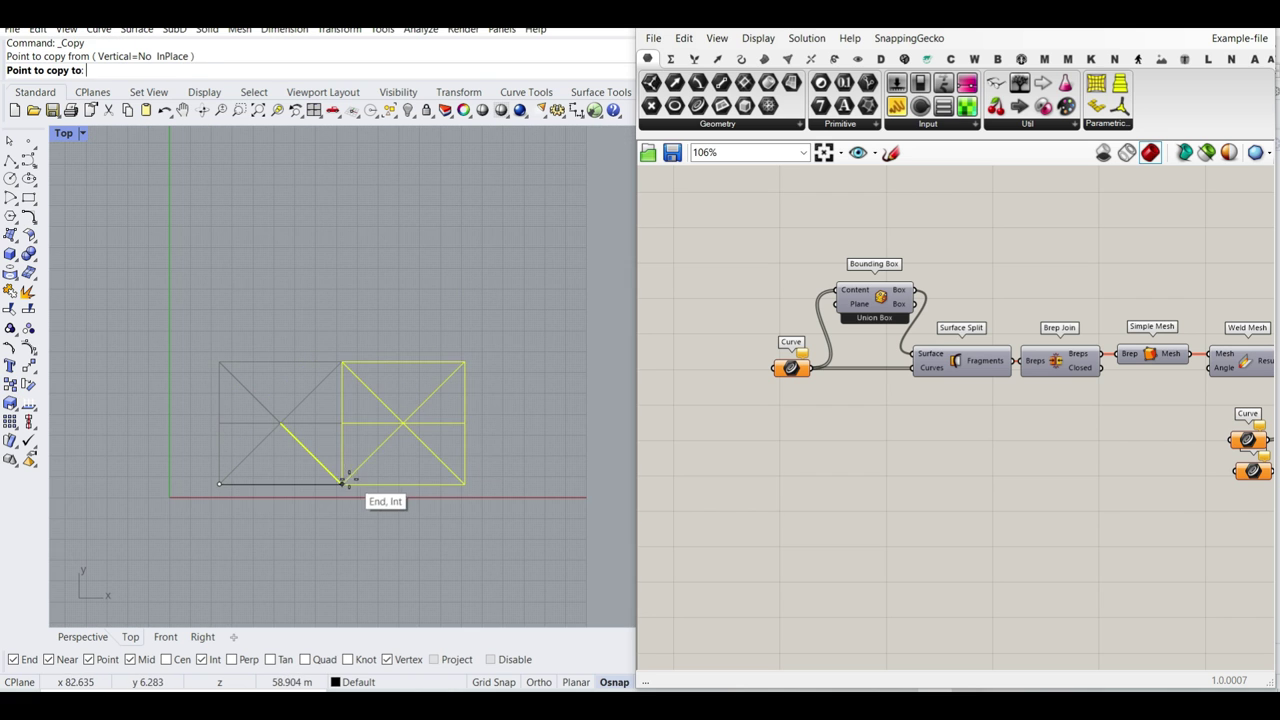
{"action": "left_click", "coordinate": [342, 484]}
{"action": "left_click", "coordinate": [467, 484]}
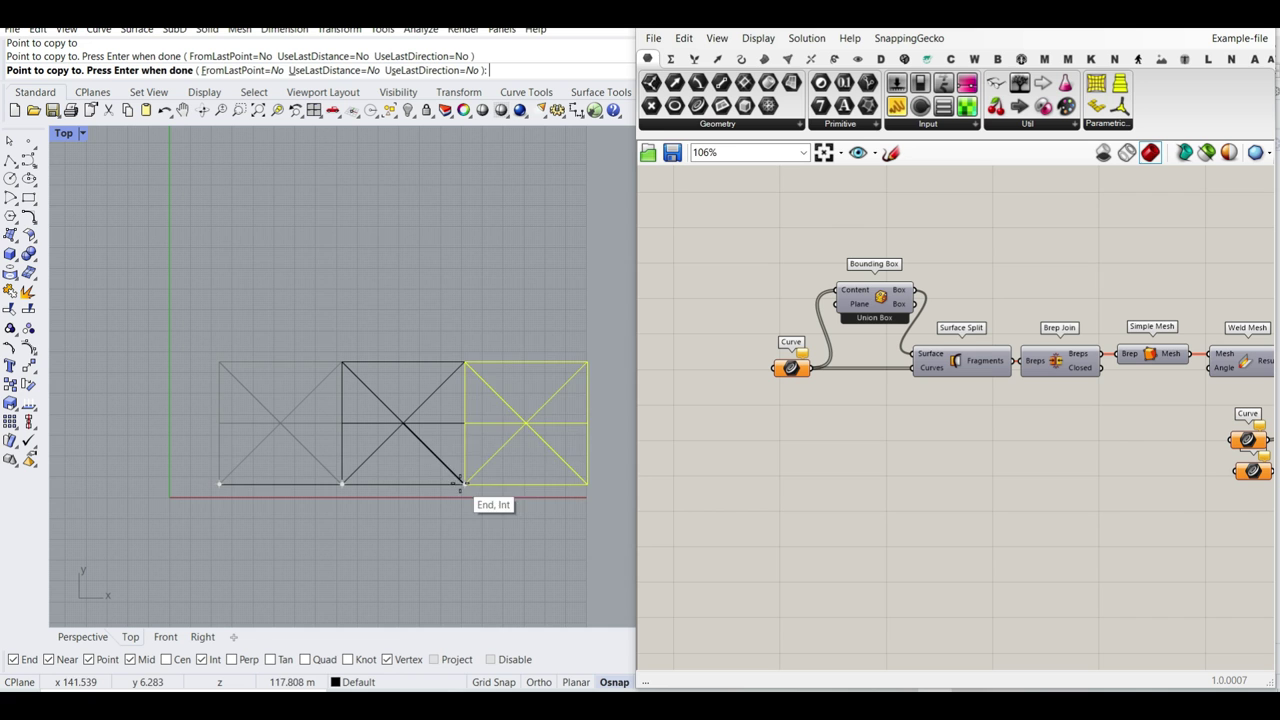
{"action": "left_click", "coordinate": [220, 360]}
{"action": "left_click", "coordinate": [342, 360]}
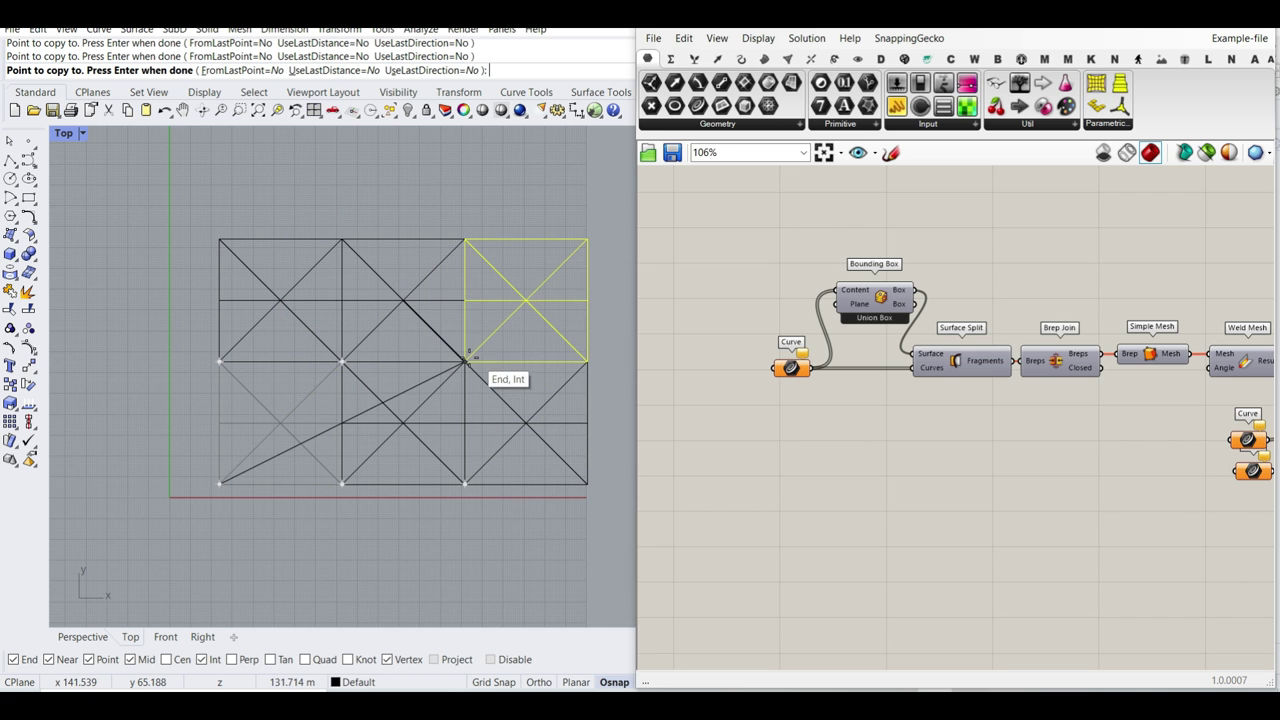
{"action": "left_click", "coordinate": [465, 361]}
{"action": "key", "text": "Return"}
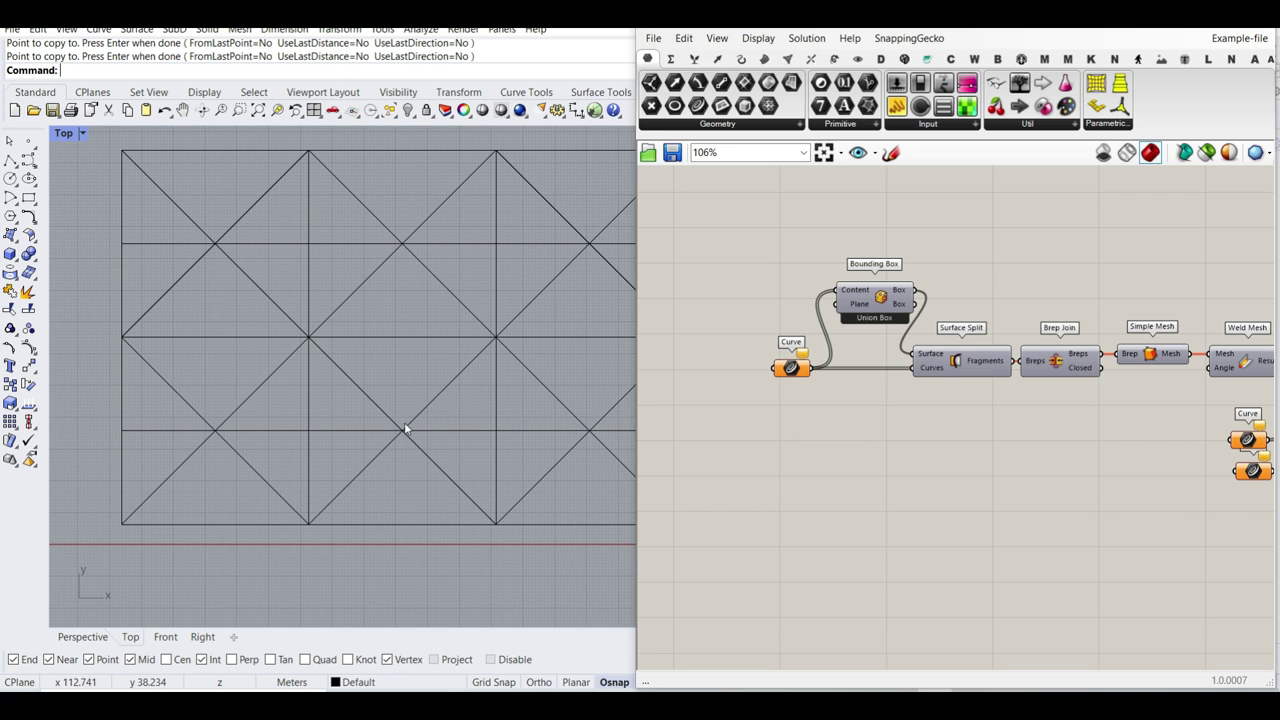
- Delete the interior vertical lines between neighbouring tiles together with the horizontal segments that end on them
{"action": "left_click_drag", "start_coordinate": [334, 402], "coordinate": [285, 455]}
{"action": "key", "text": "Delete"}
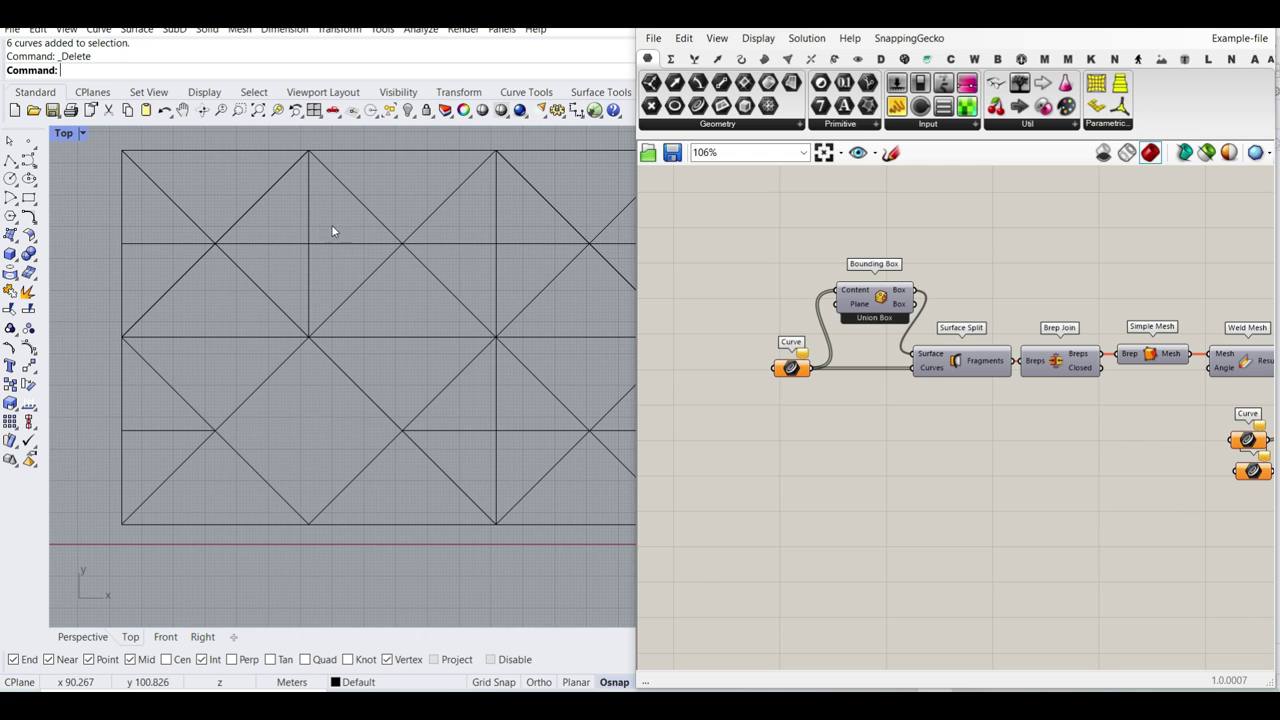
{"action": "scroll", "coordinate": [333, 231], "scroll_direction": "down", "scroll_amount": 4}
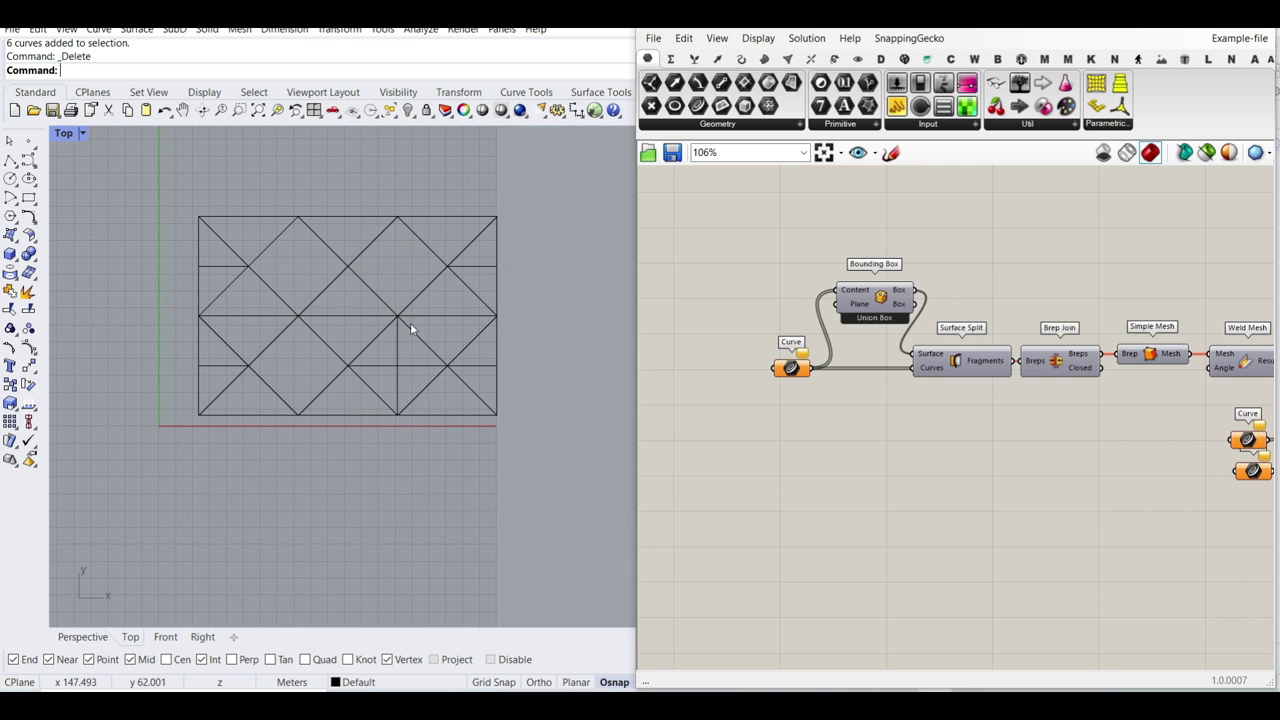
{"action": "scroll", "coordinate": [410, 322], "scroll_direction": "up", "scroll_amount": 2}
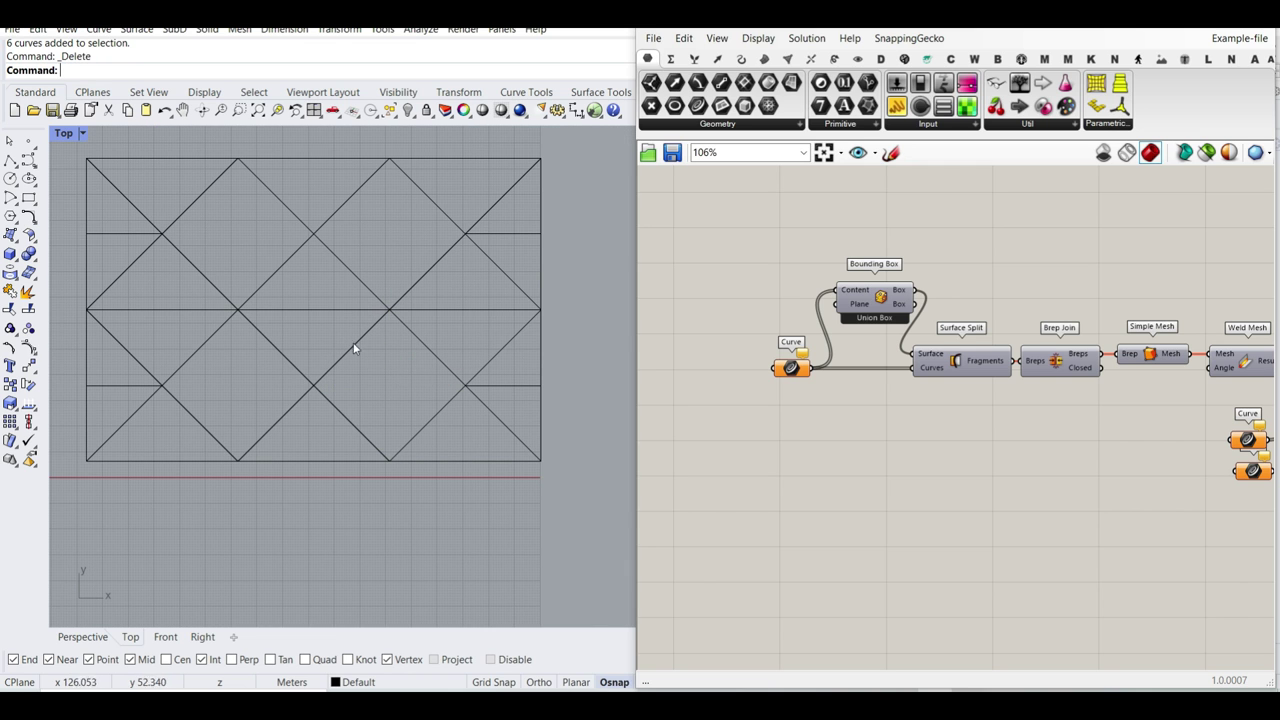
- Draw polylines connecting the tile centres horizontally across the upper row of the crease pattern
{"action": "left_click", "coordinate": [9, 163]}
{"action": "left_click", "coordinate": [238, 160]}
{"action": "left_click", "coordinate": [311, 232]}
{"action": "right_click", "coordinate": [307, 230]}
{"action": "right_click", "coordinate": [311, 232]}
{"action": "left_click", "coordinate": [313, 233]}
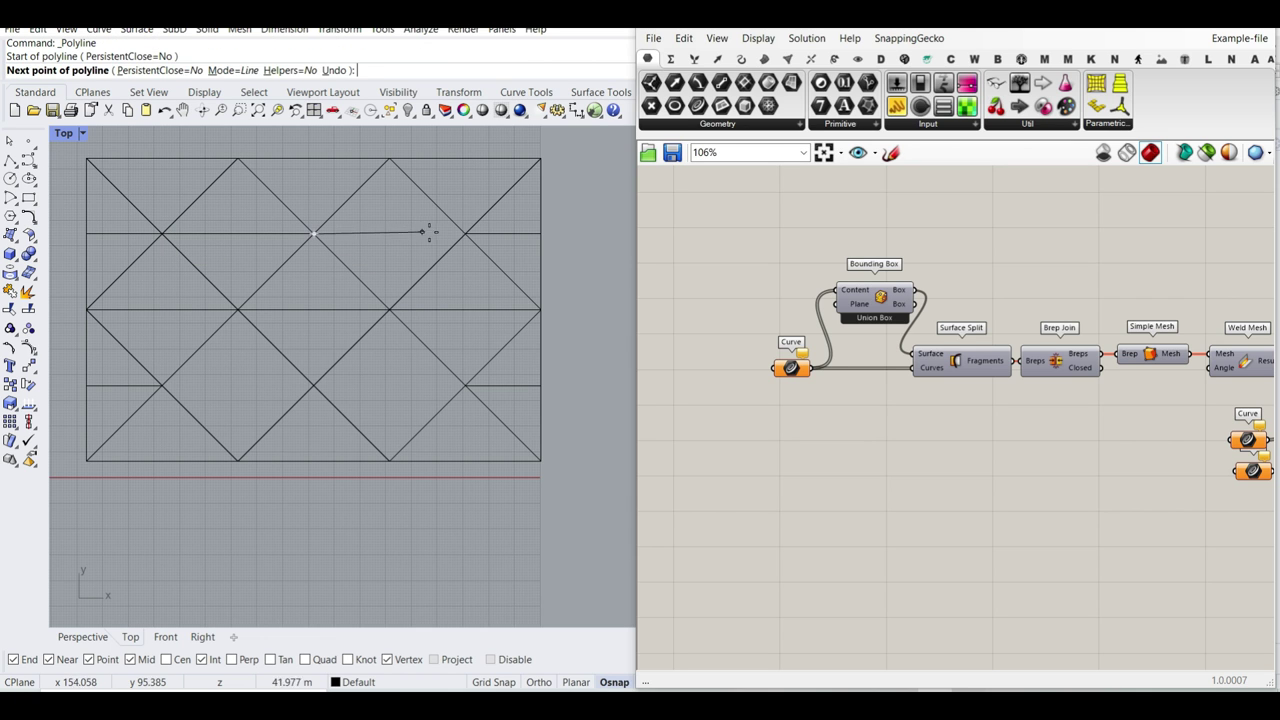
{"action": "left_click", "coordinate": [465, 235]}
{"action": "right_click", "coordinate": [465, 240]}
- Draw polylines connecting the tile centres horizontally across the lower row of the crease pattern
{"action": "key", "text": "Return"}
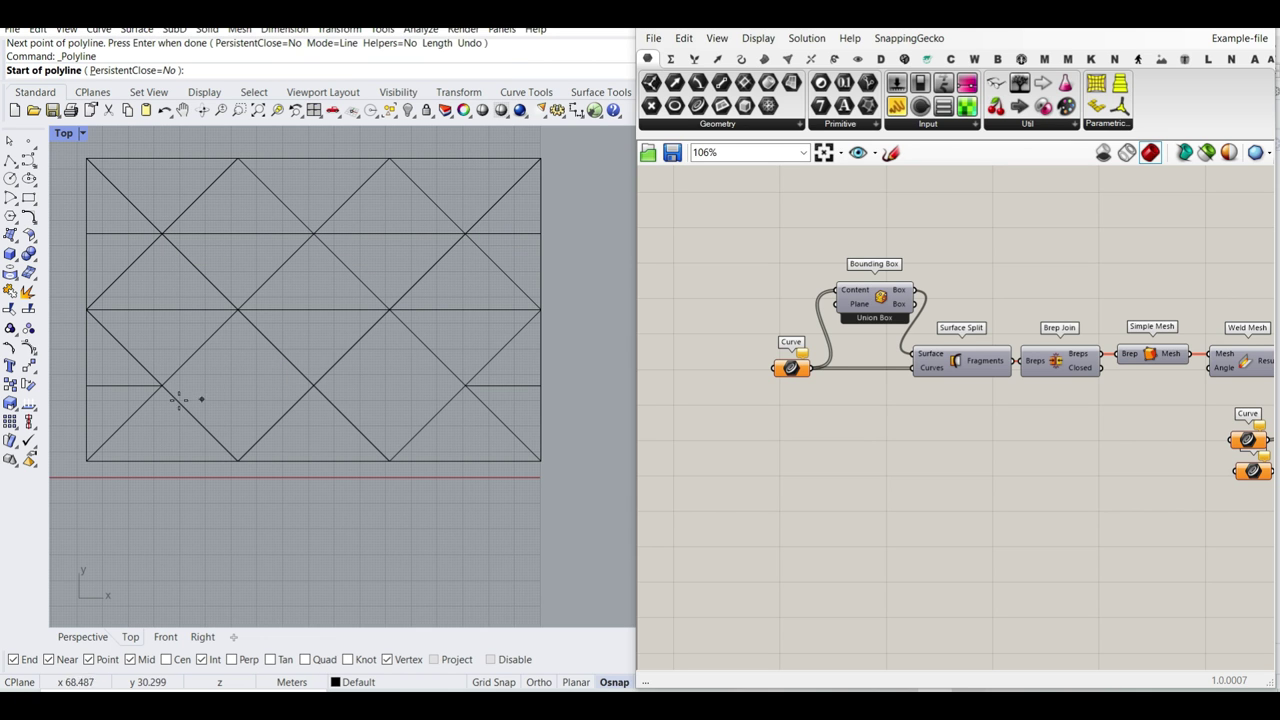
{"action": "left_click", "coordinate": [161, 385]}
{"action": "left_click", "coordinate": [313, 385]}
{"action": "key", "text": "Return"}
{"action": "key", "text": "Return"}
{"action": "left_click", "coordinate": [318, 384]}
{"action": "key", "text": "ctrl+z"}
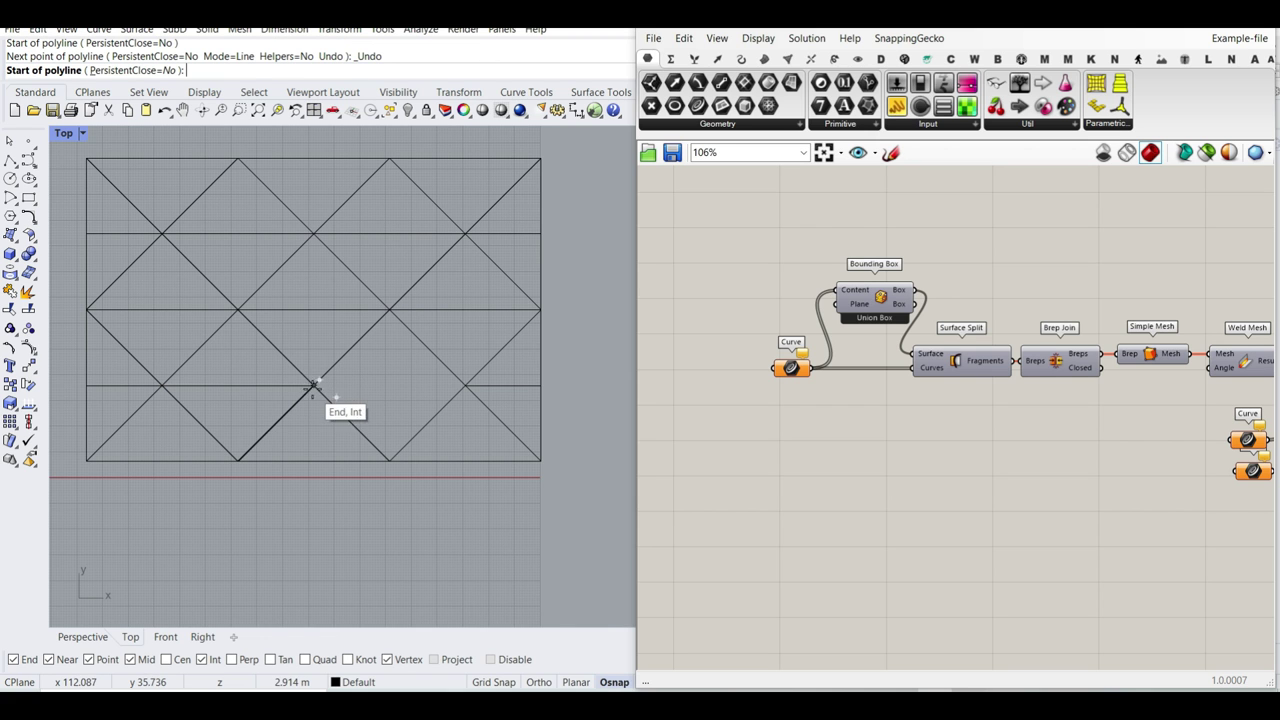
{"action": "left_click", "coordinate": [316, 387]}
{"action": "left_click", "coordinate": [467, 392]}
{"action": "key", "text": "Return"}
- Select the duplicate curves in the tiled crease pattern and delete them
{"action": "scroll", "coordinate": [427, 456], "scroll_direction": "down", "scroll_amount": 3}
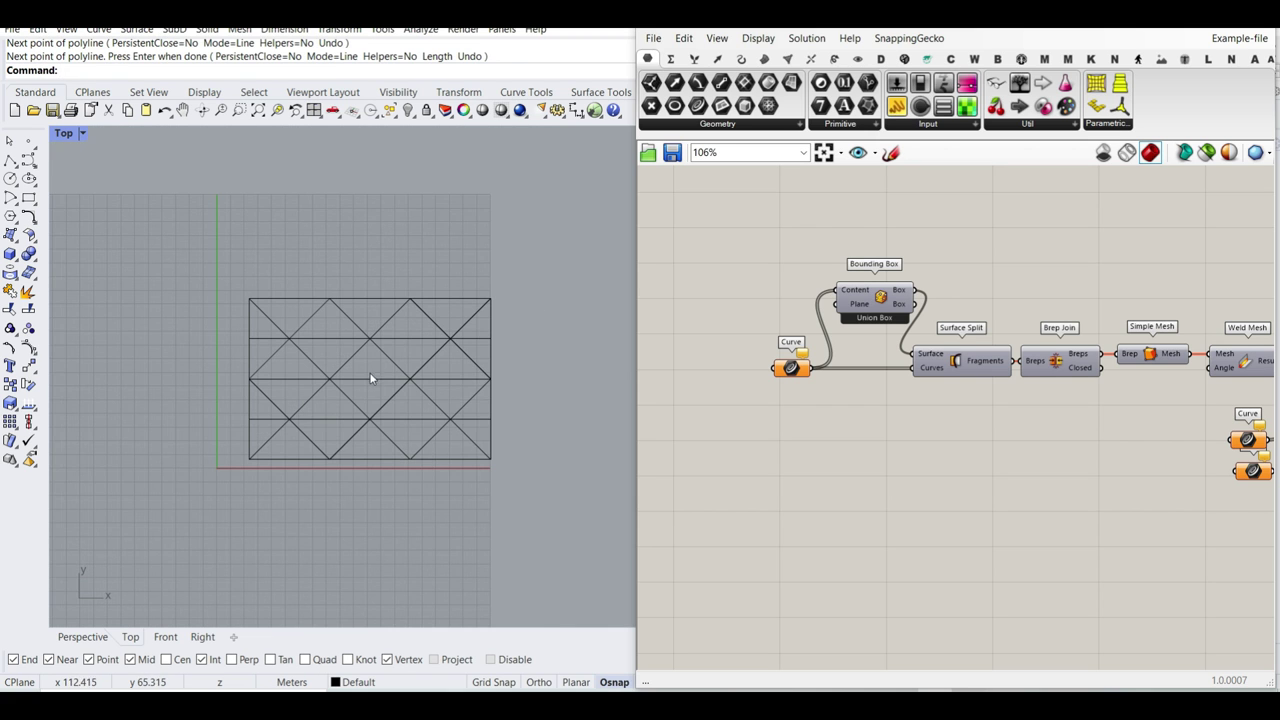
{"action": "scroll", "coordinate": [404, 400], "scroll_direction": "up", "scroll_amount": 2}
{"action": "left_click", "coordinate": [395, 360]}
{"action": "left_click", "coordinate": [328, 402]}
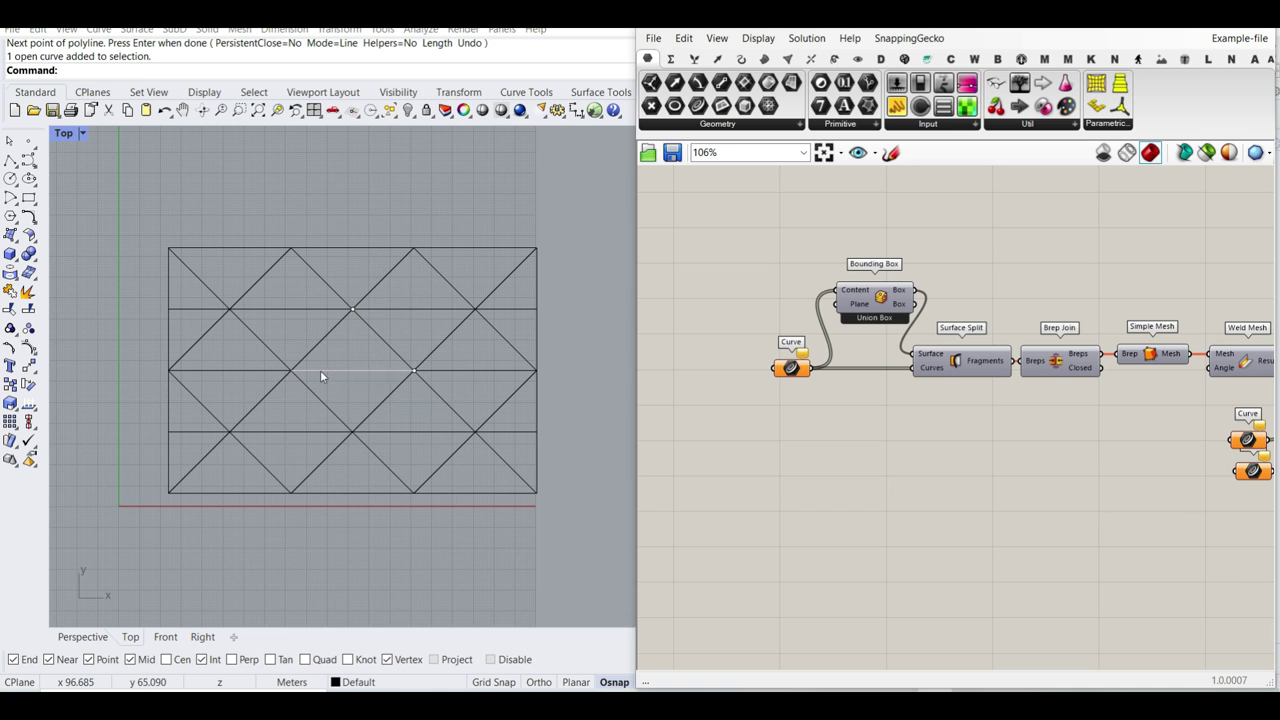
{"action": "left_click", "coordinate": [564, 257]}
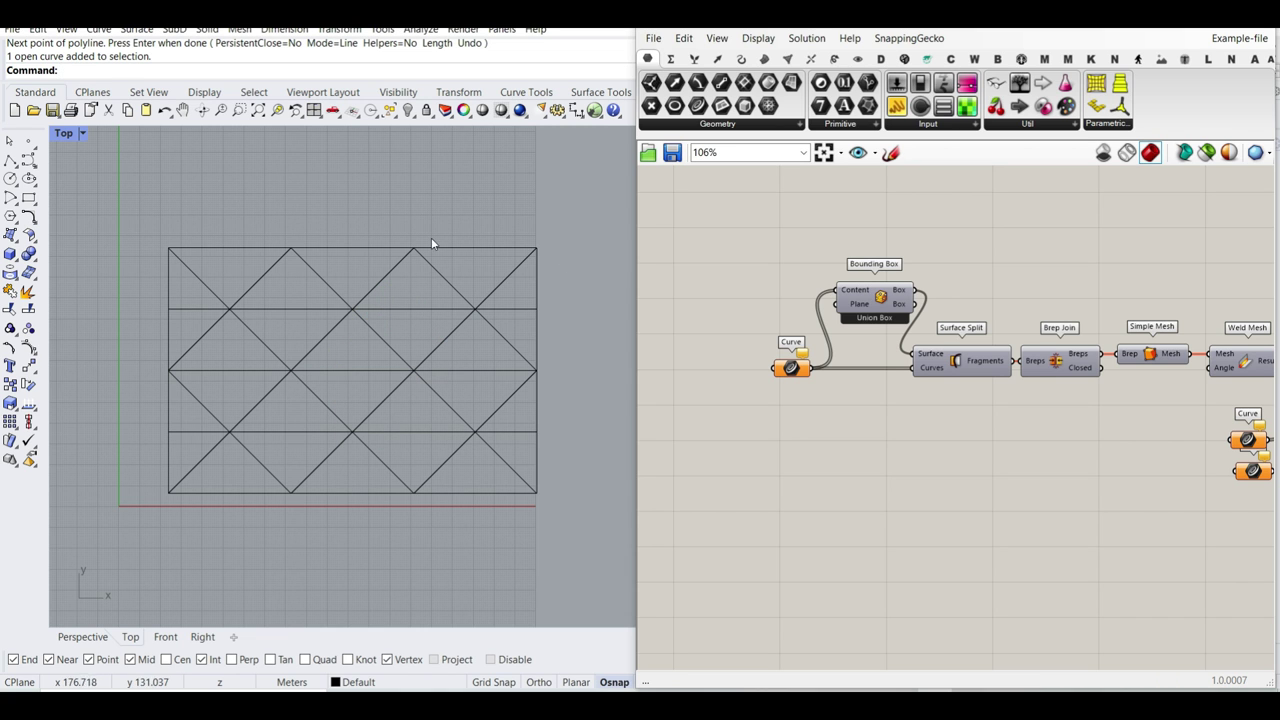
{"action": "left_click", "coordinate": [40, 30]}
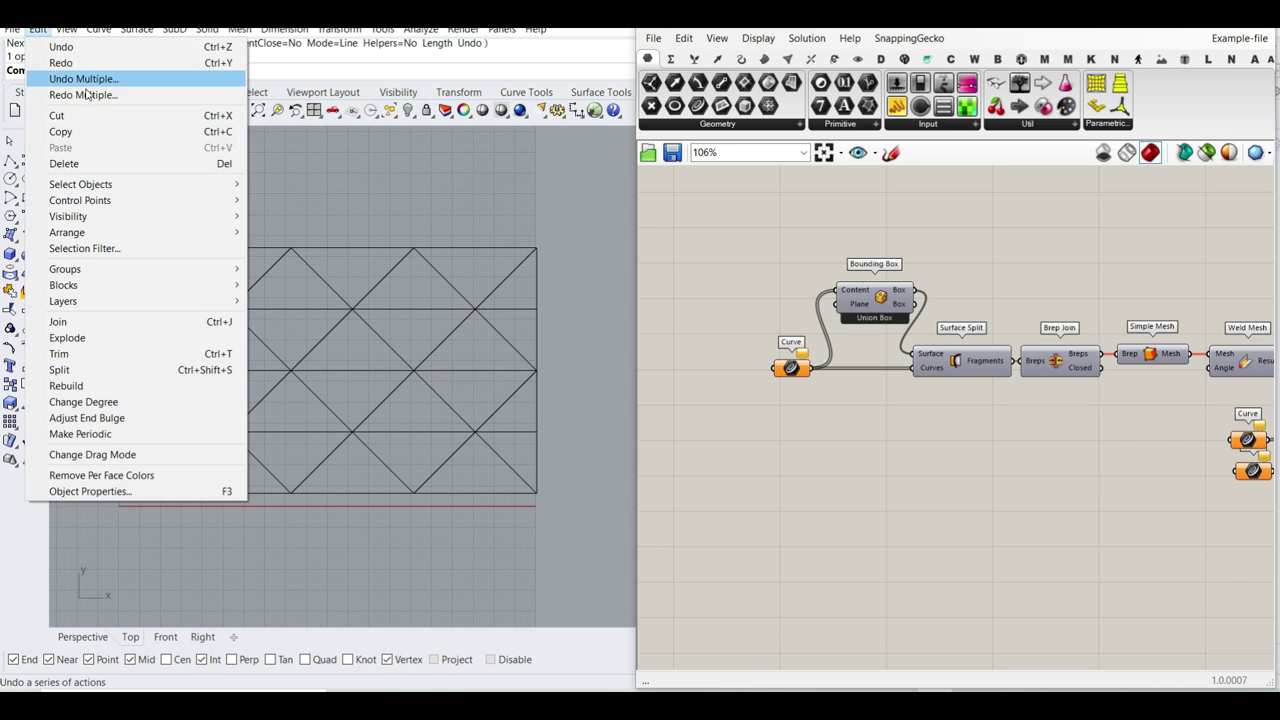
{"action": "mouse_move", "coordinate": [130, 184]}
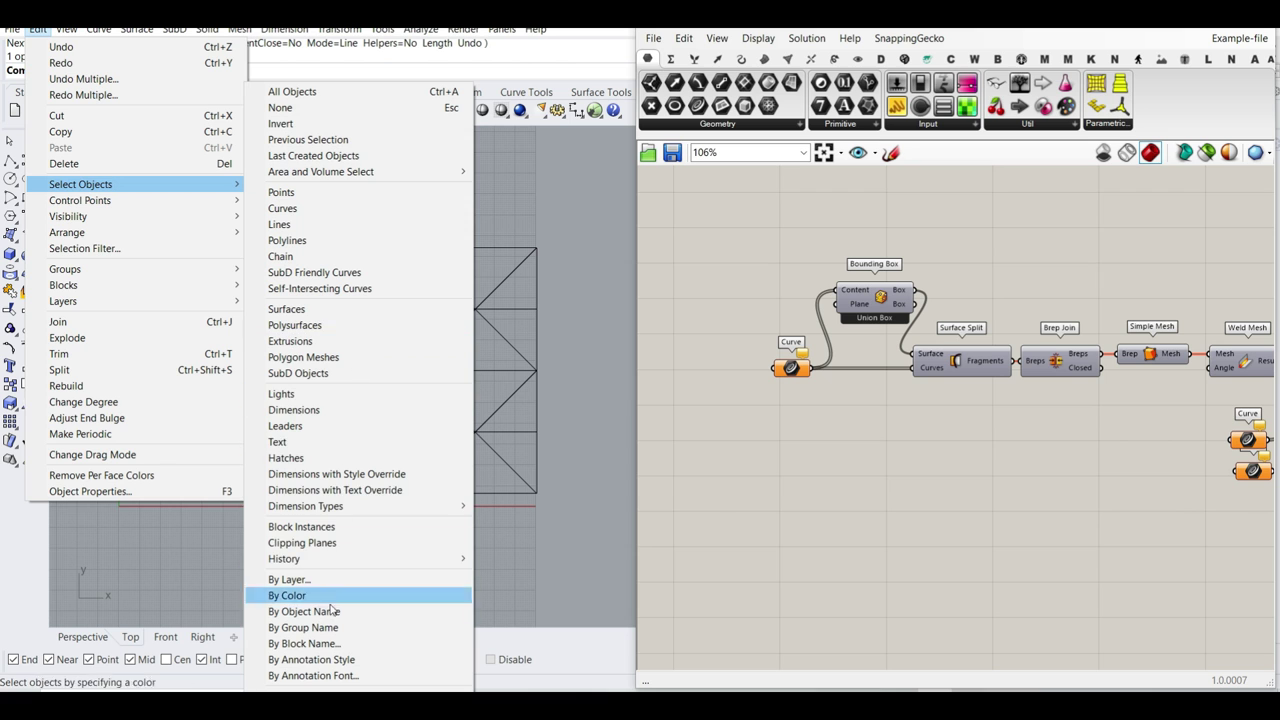
{"action": "left_click", "coordinate": [350, 690]}
{"action": "key", "text": "Delete"}
- Check individual crease and boundary curves of the cleaned pattern for leftover overlaps
{"action": "left_click", "coordinate": [368, 456]}
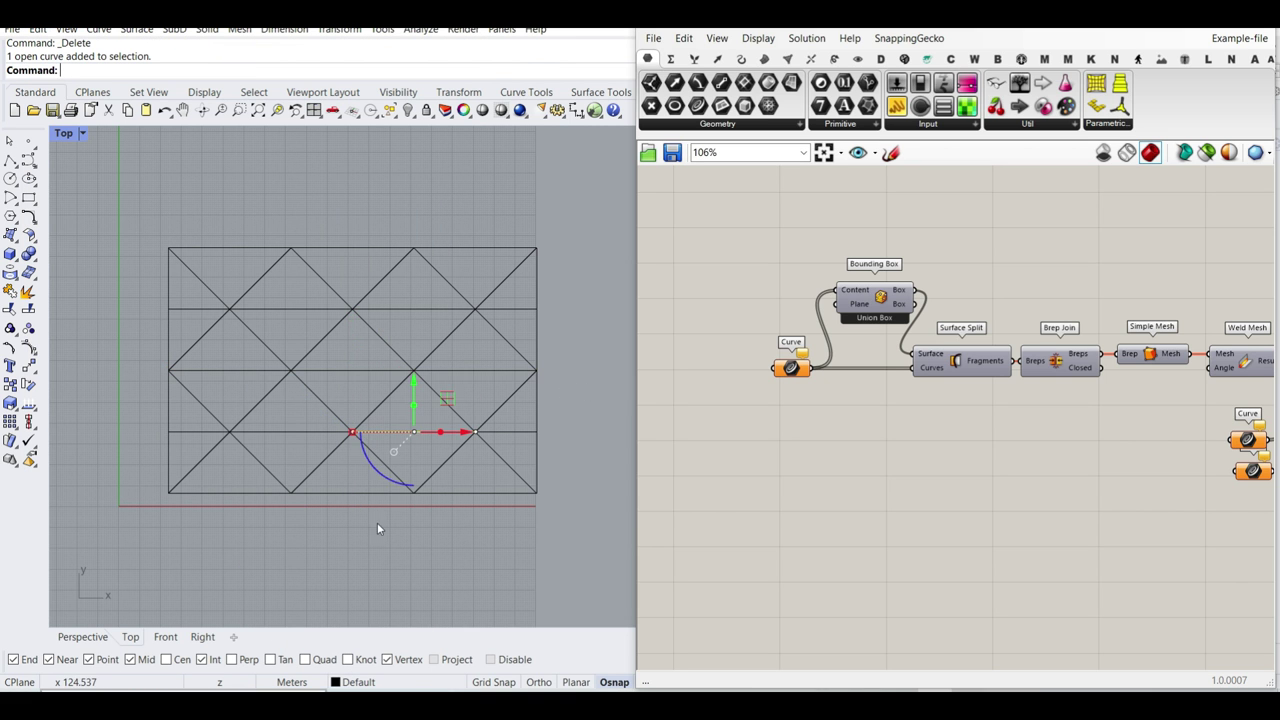
{"action": "scroll", "coordinate": [418, 412], "scroll_direction": "up", "scroll_amount": 2}
{"action": "scroll", "coordinate": [418, 412], "scroll_direction": "down", "scroll_amount": 1}
{"action": "scroll", "coordinate": [828, 380], "scroll_direction": "up", "scroll_amount": 3}
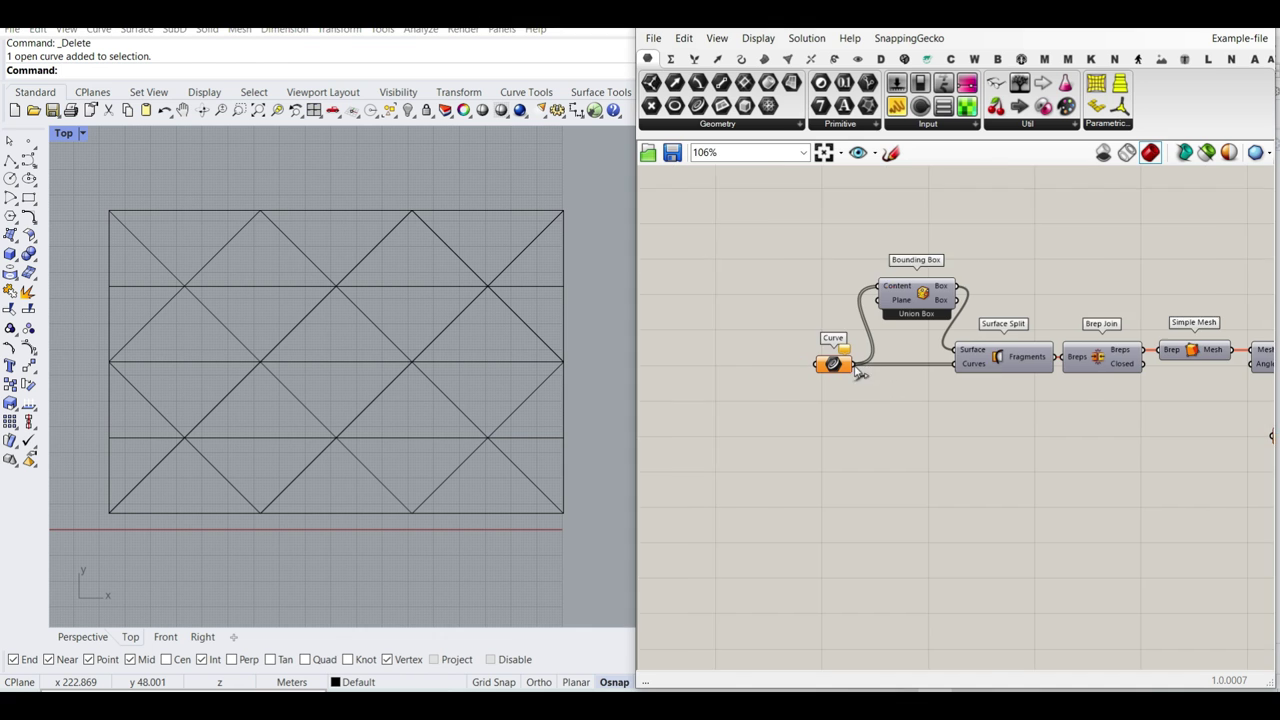
{"action": "left_click", "coordinate": [564, 306]}
{"action": "left_click", "coordinate": [564, 246]}
{"action": "left_click", "coordinate": [527, 211]}
{"action": "left_click", "coordinate": [581, 190]}
- Set all curves of the tiled pattern as the multiple curves of the Curve parameter feeding Bounding Box and Surface Split
{"action": "right_click", "coordinate": [830, 367]}
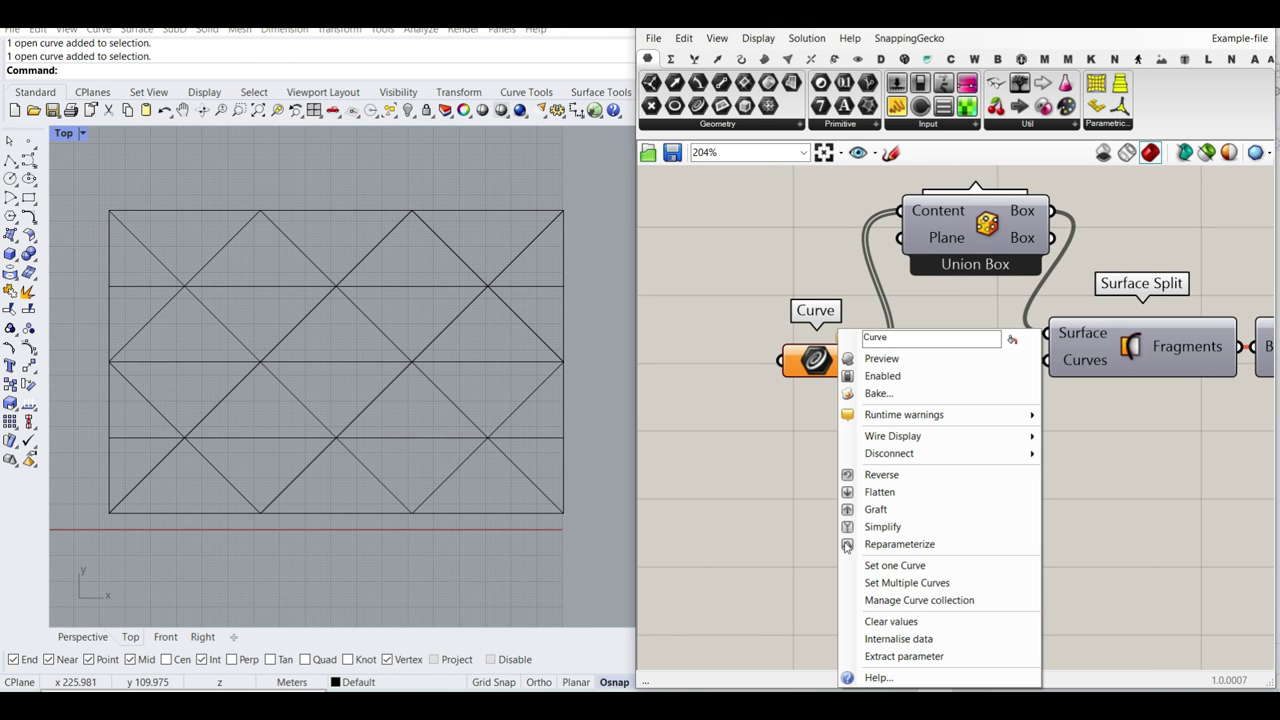
{"action": "left_click", "coordinate": [896, 584]}
{"action": "left_click_drag", "start_coordinate": [628, 199], "coordinate": [476, 450]}
{"action": "left_click_drag", "start_coordinate": [97, 597], "coordinate": [98, 595]}
{"action": "right_click", "coordinate": [124, 503]}
{"action": "scroll", "coordinate": [1059, 349], "scroll_direction": "down", "scroll_amount": 2}
- Bake the Weld Mesh result into Rhino and move the baked mesh to the left of the crease pattern
{"action": "right_click_drag", "start_coordinate": [1240, 351], "coordinate": [834, 341]}
{"action": "right_click", "coordinate": [1088, 344]}
{"action": "left_click", "coordinate": [1110, 368]}
{"action": "left_click", "coordinate": [1124, 526]}
{"action": "scroll", "coordinate": [548, 393], "scroll_direction": "down", "scroll_amount": 5}
{"action": "left_click_drag", "start_coordinate": [453, 450], "coordinate": [379, 368]}
{"action": "left_click", "coordinate": [583, 390]}
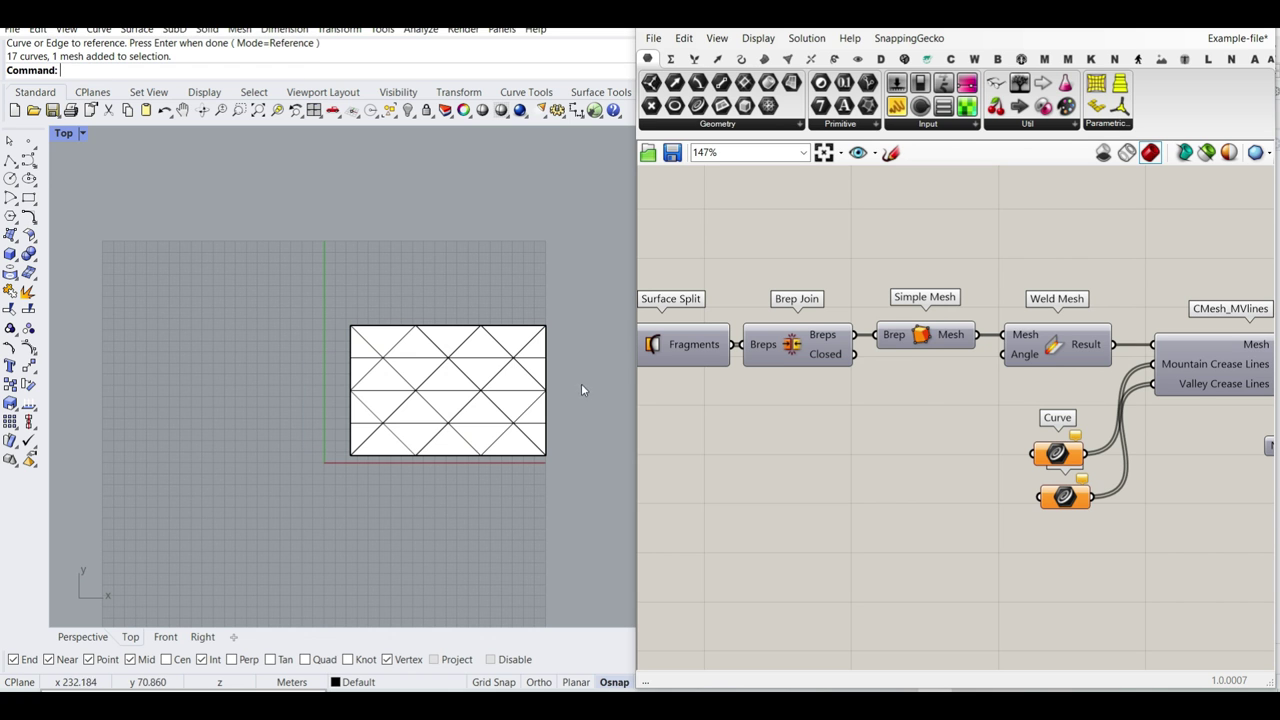
{"action": "left_click", "coordinate": [417, 361]}
{"action": "left_click", "coordinate": [470, 408]}
{"action": "left_click_drag", "start_coordinate": [519, 337], "coordinate": [268, 337]}
- Set the Top viewport to Shaded to inspect the baked mesh, and delete the mesh
{"action": "left_click", "coordinate": [82, 133]}
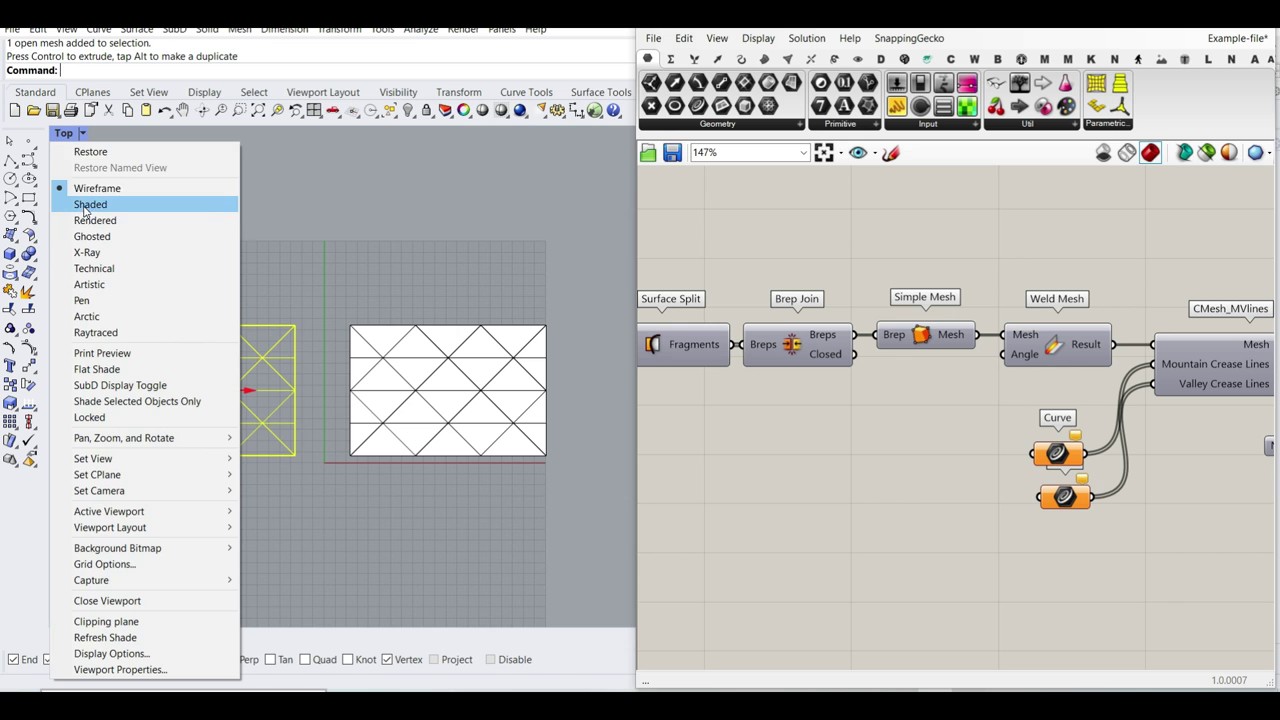
{"action": "left_click", "coordinate": [100, 204]}
{"action": "scroll", "coordinate": [323, 397], "scroll_direction": "up", "scroll_amount": 2}
{"action": "right_click_drag", "start_coordinate": [323, 397], "coordinate": [253, 369]}
{"action": "scroll", "coordinate": [277, 391], "scroll_direction": "down", "scroll_amount": 3}
{"action": "left_click", "coordinate": [320, 423]}
{"action": "key", "text": "Delete"}
- Space apart the two Curve parameters feeding CMesh_MVlines' mountain and valley crease inputs
{"action": "scroll", "coordinate": [320, 418], "scroll_direction": "down", "scroll_amount": 4}
{"action": "scroll", "coordinate": [501, 407], "scroll_direction": "up", "scroll_amount": 8}
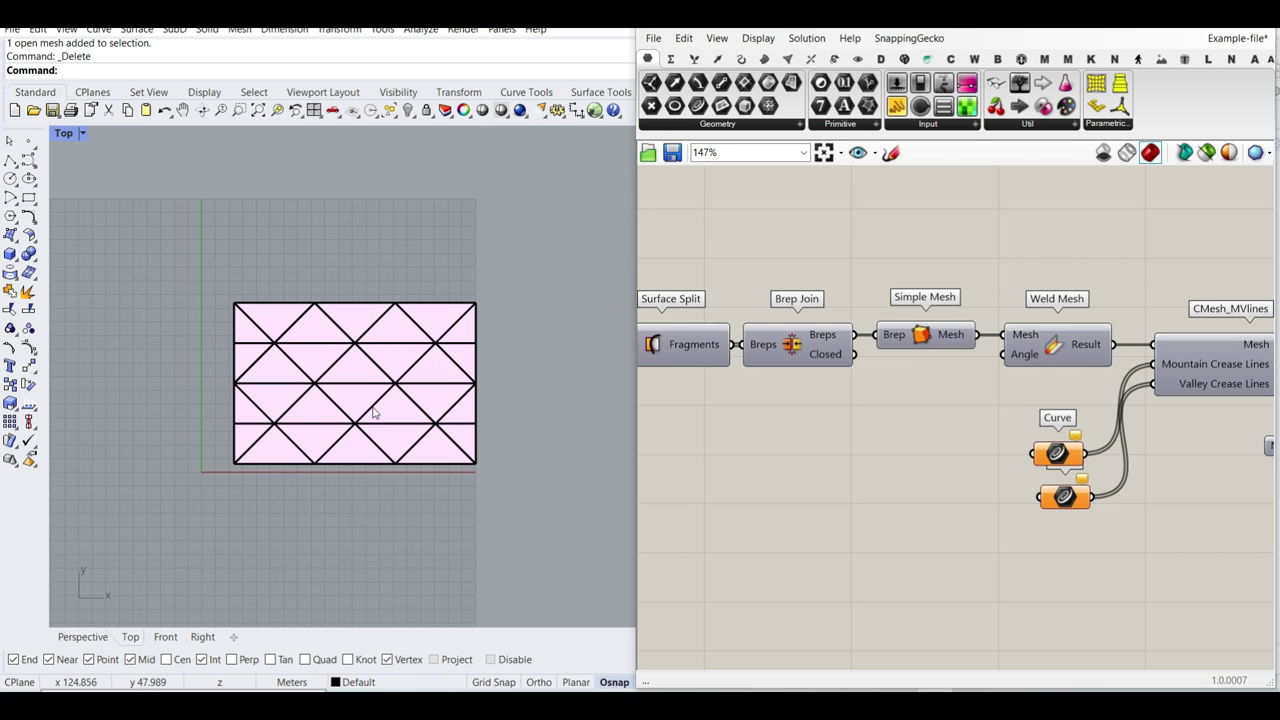
{"action": "scroll", "coordinate": [1068, 458], "scroll_direction": "up", "scroll_amount": 3}
{"action": "left_click_drag", "start_coordinate": [897, 461], "coordinate": [801, 404]}
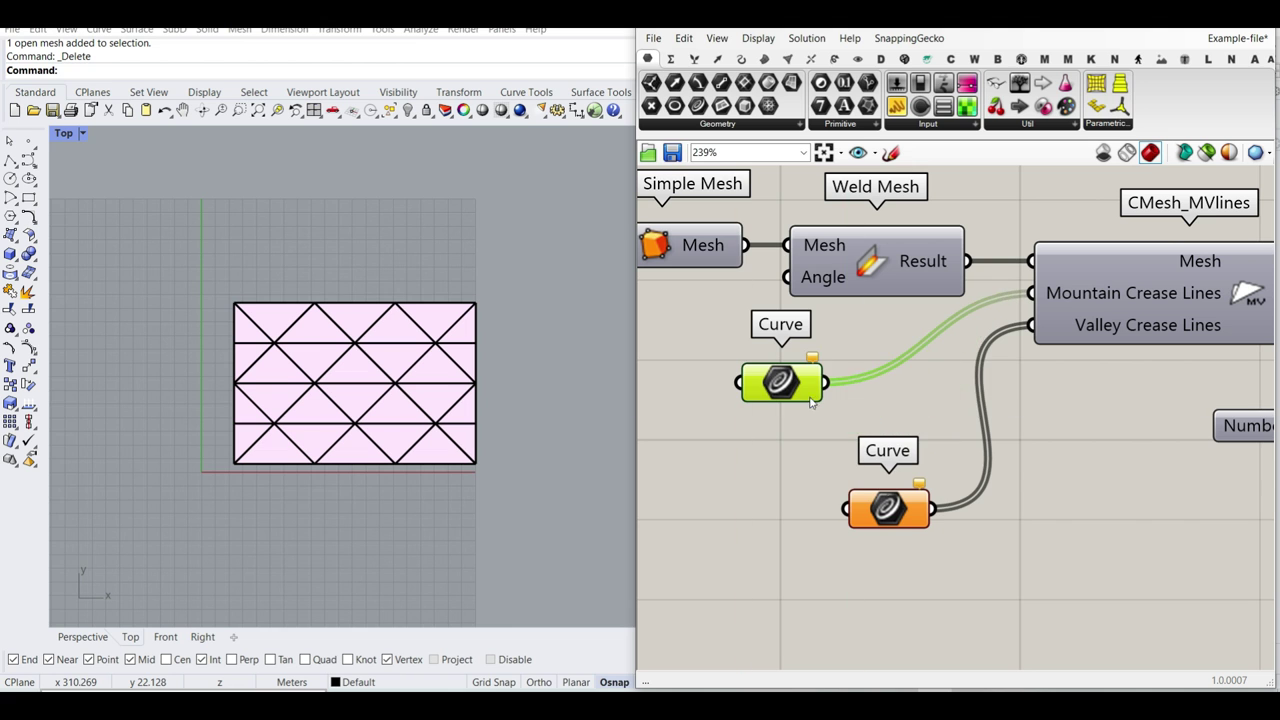
{"action": "left_click_drag", "start_coordinate": [893, 512], "coordinate": [822, 507]}
- Set all diagonal crease lines as the multiple curves of the Curve parameter feeding CMesh_MVlines' Mountain Crease Lines input
{"action": "right_click", "coordinate": [788, 381]}
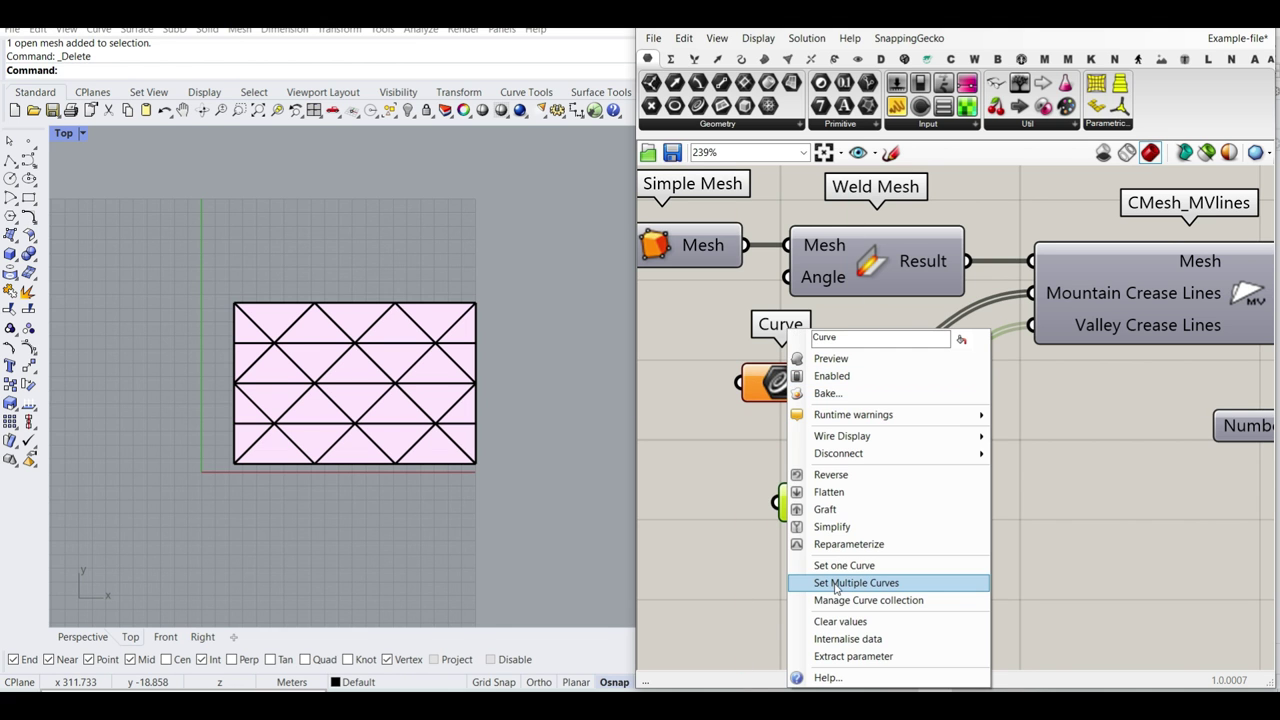
{"action": "left_click", "coordinate": [830, 582]}
{"action": "left_click", "coordinate": [222, 440]}
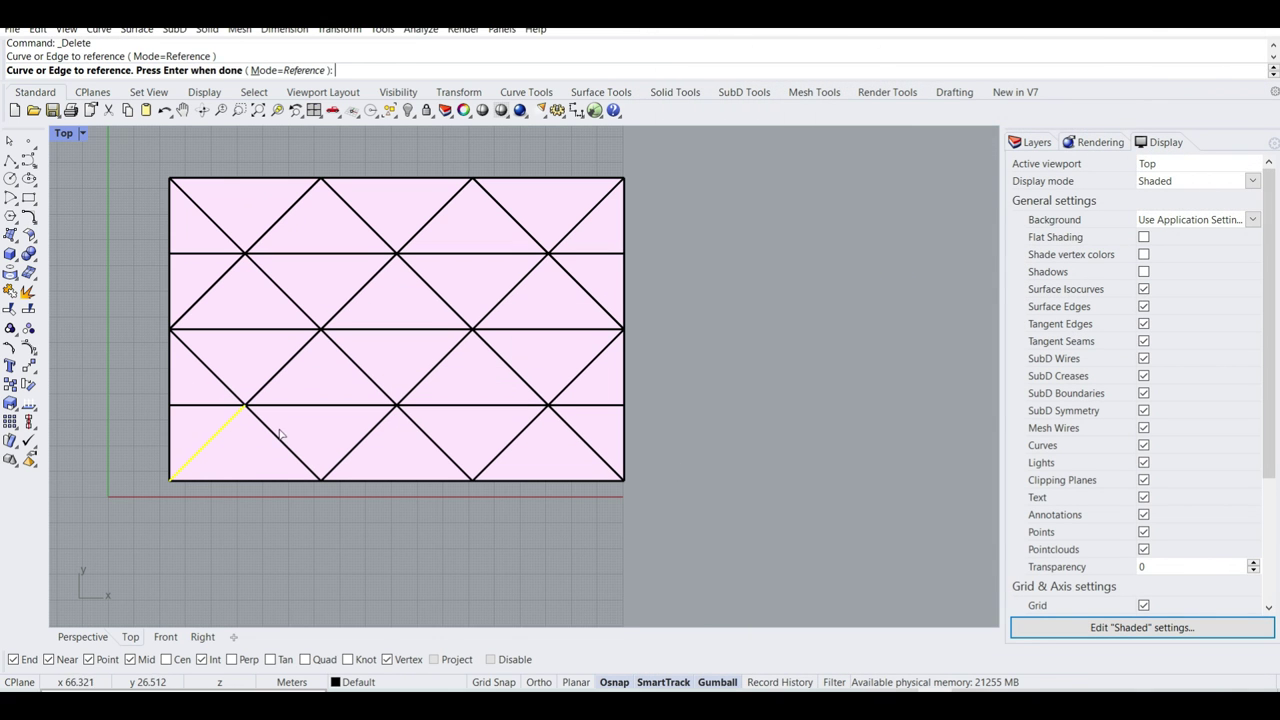
{"action": "left_click", "coordinate": [280, 436]}
{"action": "left_click", "coordinate": [231, 388]}
{"action": "left_click", "coordinate": [358, 368]}
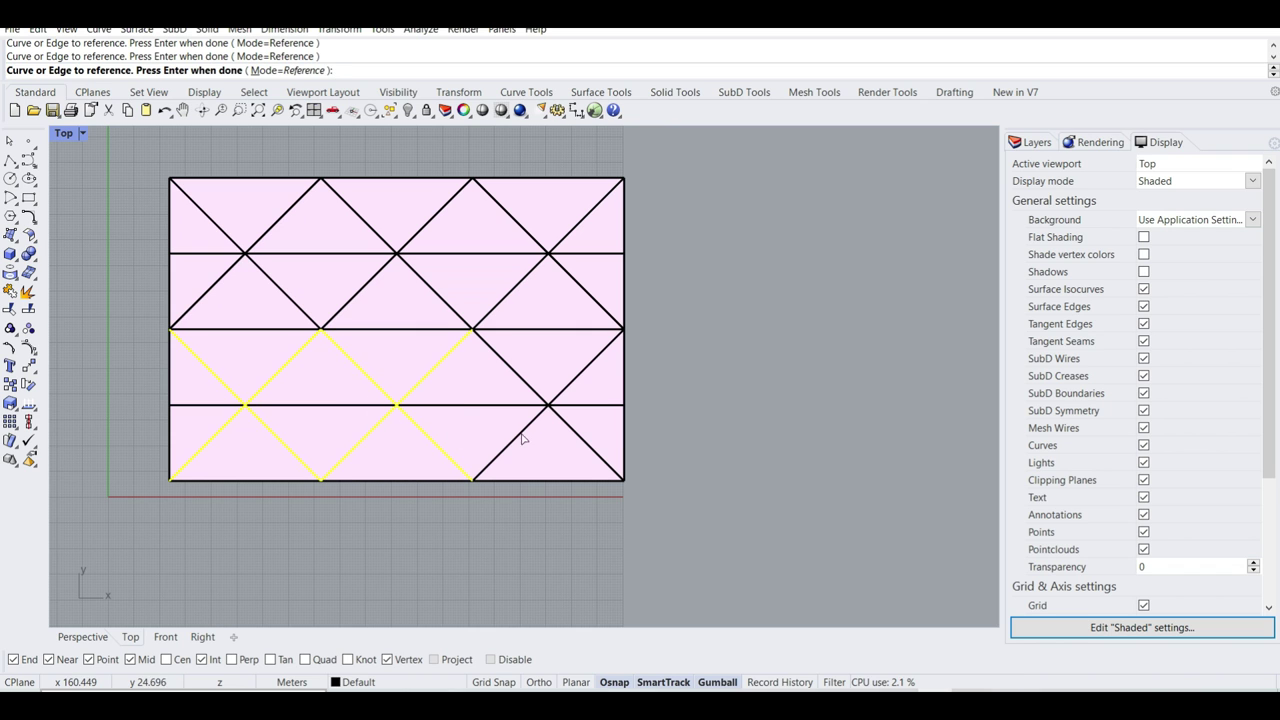
{"action": "left_click", "coordinate": [566, 388]}
{"action": "left_click_drag", "start_coordinate": [505, 296], "coordinate": [262, 300]}
{"action": "left_click_drag", "start_coordinate": [596, 218], "coordinate": [201, 220]}
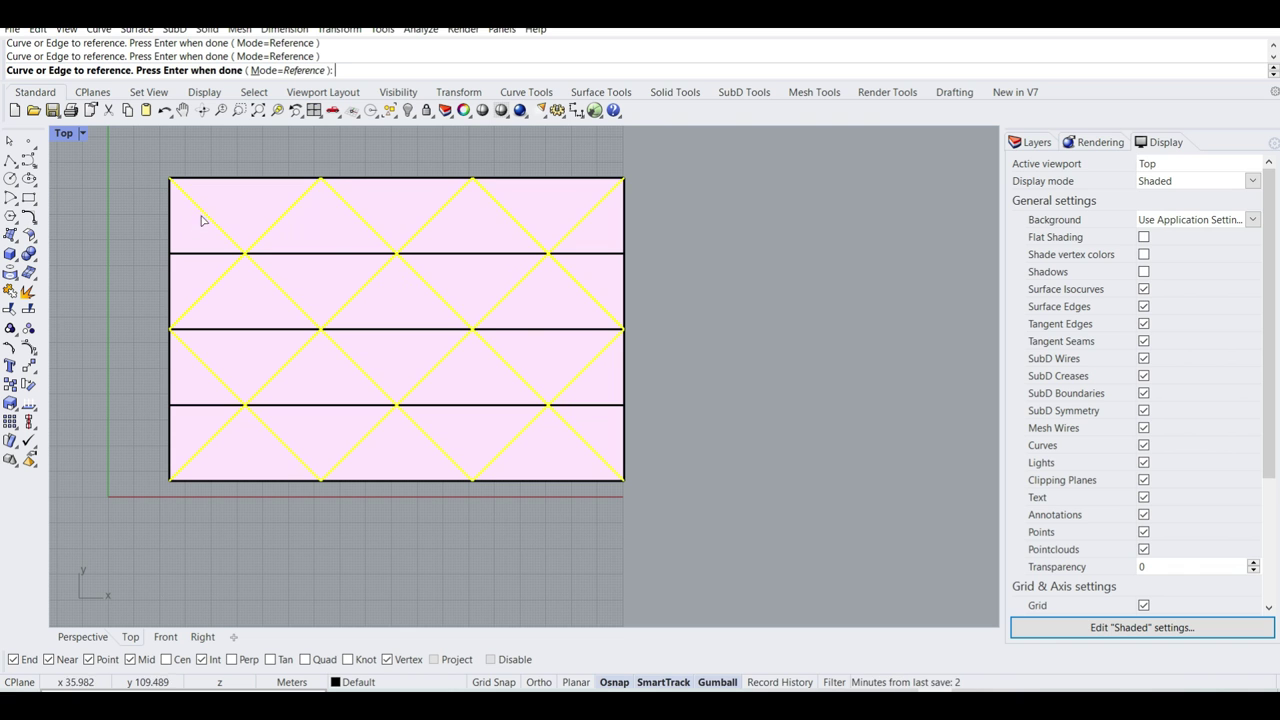
{"action": "key", "text": "Return"}
{"action": "right_click", "coordinate": [796, 384]}
{"action": "left_click", "coordinate": [782, 383]}
- Set all inner horizontal crease lines as the multiple curves of the Curve parameter feeding the Valley Crease Lines input
{"action": "right_click", "coordinate": [830, 507]}
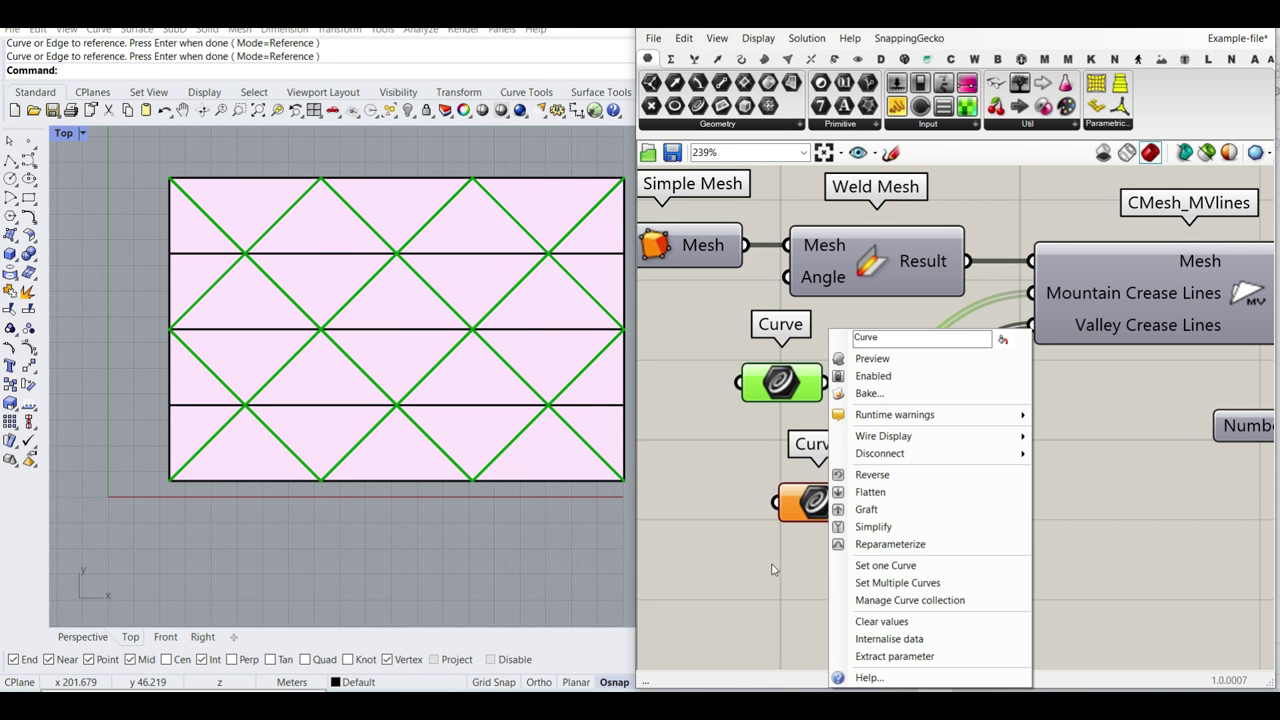
{"action": "left_click", "coordinate": [882, 584]}
{"action": "left_click", "coordinate": [325, 406]}
{"action": "left_click", "coordinate": [487, 406]}
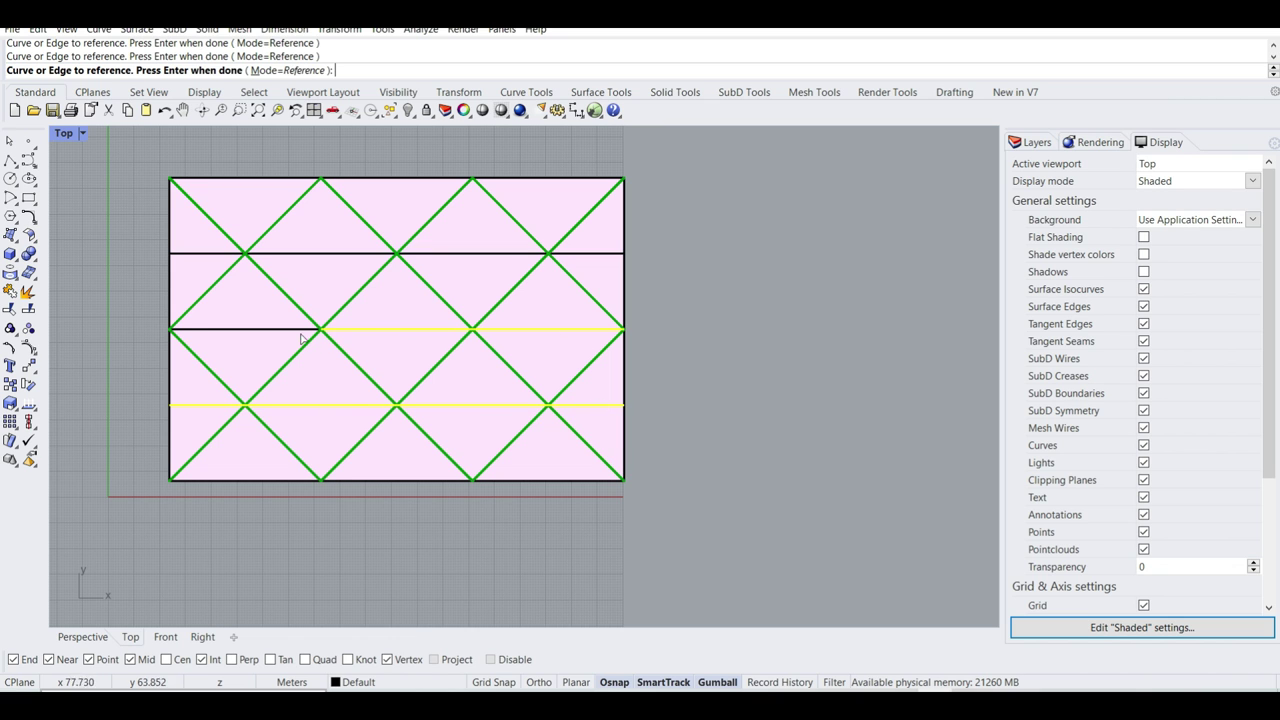
{"action": "left_click", "coordinate": [196, 254]}
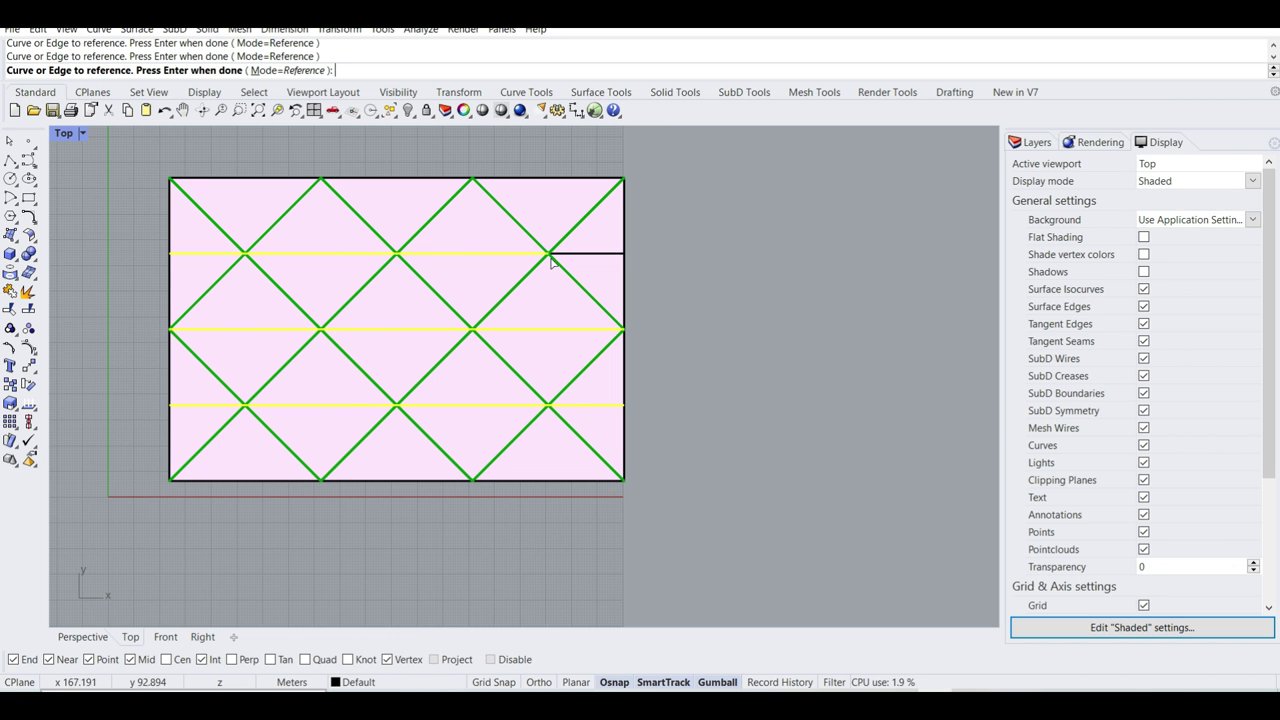
{"action": "key", "text": "Return"}
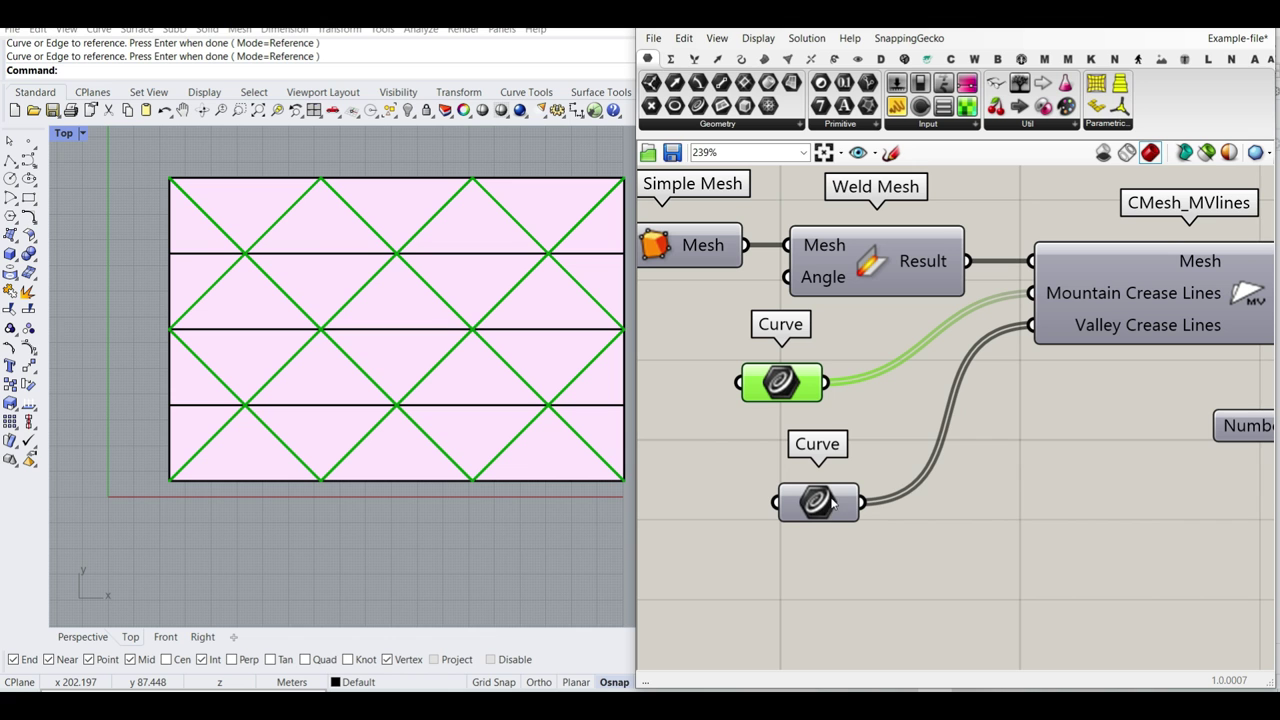
- Turn off the preview of the mountain crease Curve parameter, and hide all crease pattern curves in Rhino
{"action": "right_click", "coordinate": [828, 500]}
{"action": "right_click", "coordinate": [785, 379]}
{"action": "left_click", "coordinate": [814, 387]}
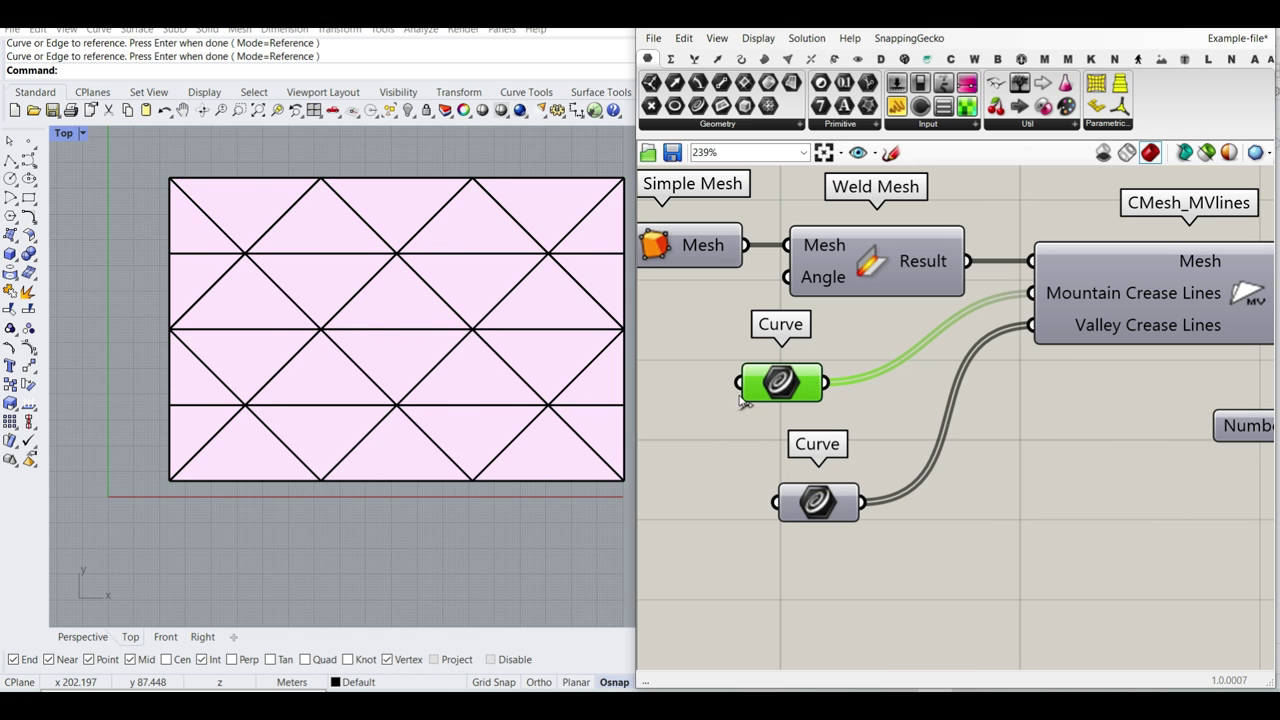
{"action": "scroll", "coordinate": [478, 387], "scroll_direction": "down", "scroll_amount": 2}
{"action": "scroll", "coordinate": [478, 387], "scroll_direction": "down", "scroll_amount": 2}
{"action": "left_click_drag", "start_coordinate": [551, 443], "coordinate": [322, 311]}
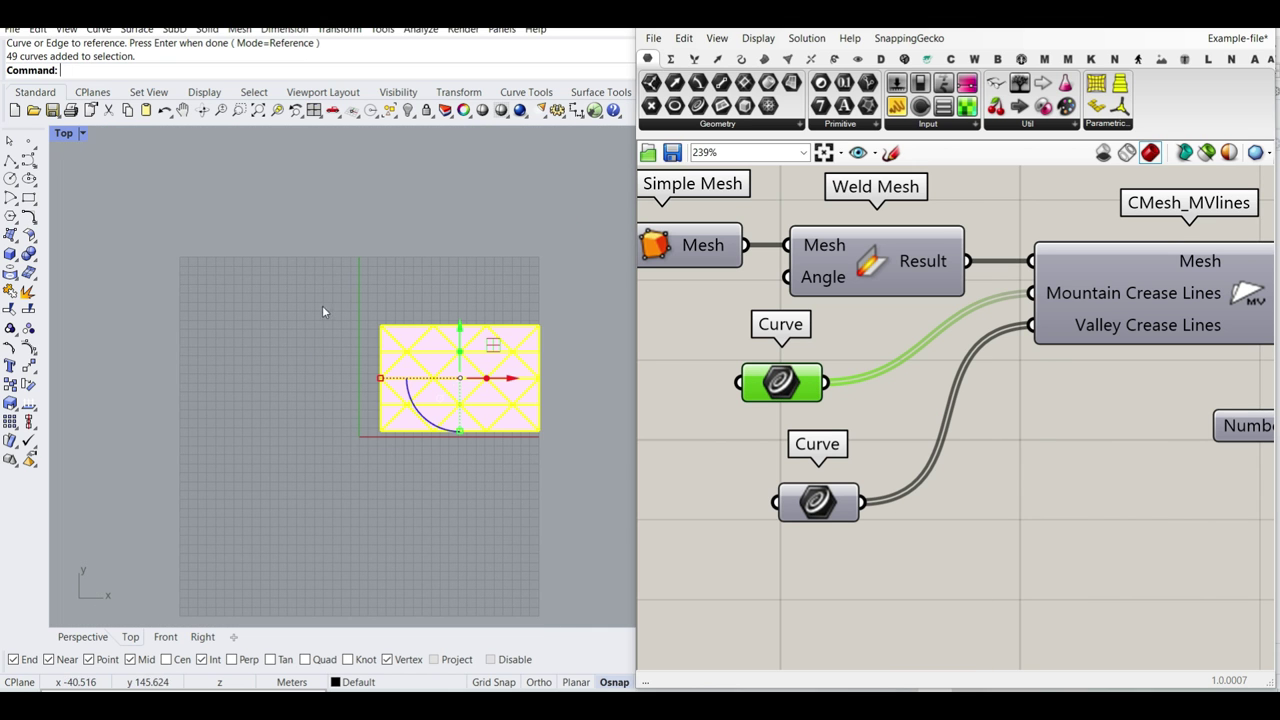
{"action": "left_click", "coordinate": [408, 110]}
- Turn on Solver, Rigid Mode and Quad Flat in the CraneSolver component
{"action": "scroll", "coordinate": [903, 384], "scroll_direction": "down", "scroll_amount": 7}
{"action": "right_click_drag", "start_coordinate": [899, 417], "coordinate": [838, 408]}
{"action": "scroll", "coordinate": [1092, 398], "scroll_direction": "up", "scroll_amount": 4}
{"action": "scroll", "coordinate": [1115, 432], "scroll_direction": "up", "scroll_amount": 3}
{"action": "left_click", "coordinate": [921, 448]}
{"action": "left_click", "coordinate": [950, 478]}
{"action": "left_click", "coordinate": [957, 507]}
{"action": "scroll", "coordinate": [957, 503], "scroll_direction": "up", "scroll_amount": 3}
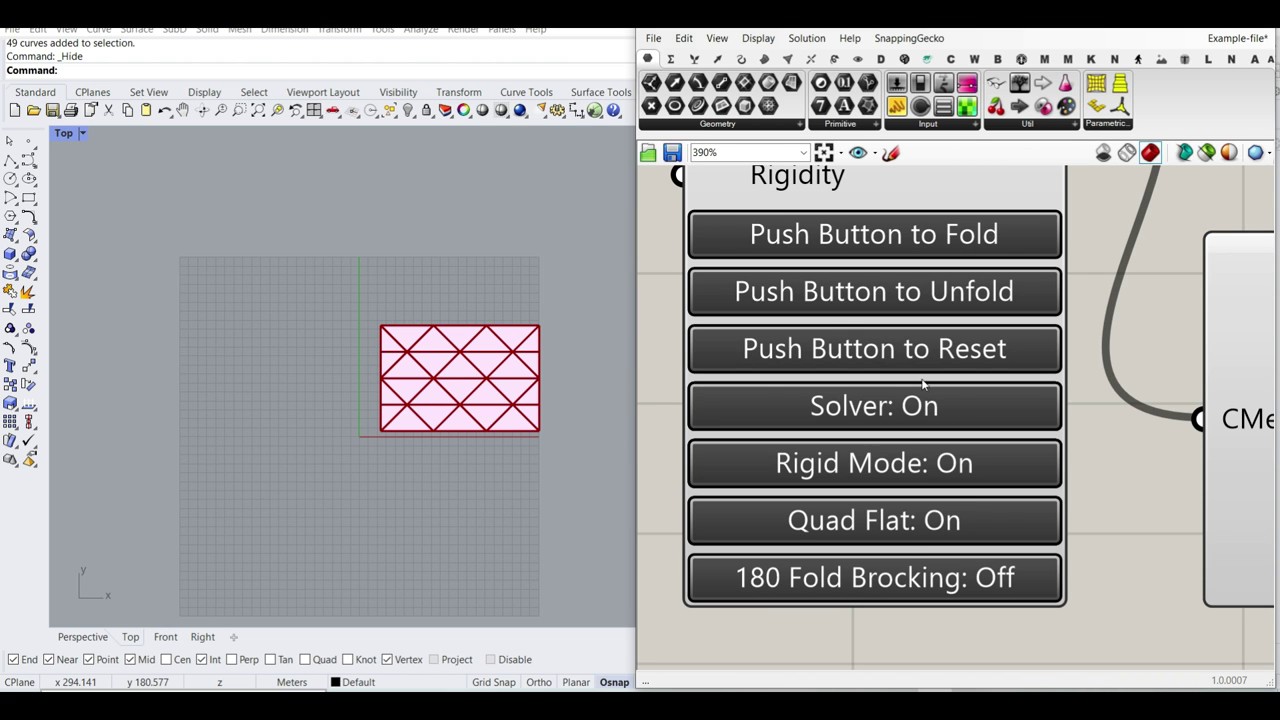
- Show the Perspective viewport and fold the tiled pattern with CraneSolver
{"action": "left_click", "coordinate": [90, 638]}
{"action": "left_click", "coordinate": [893, 242]}
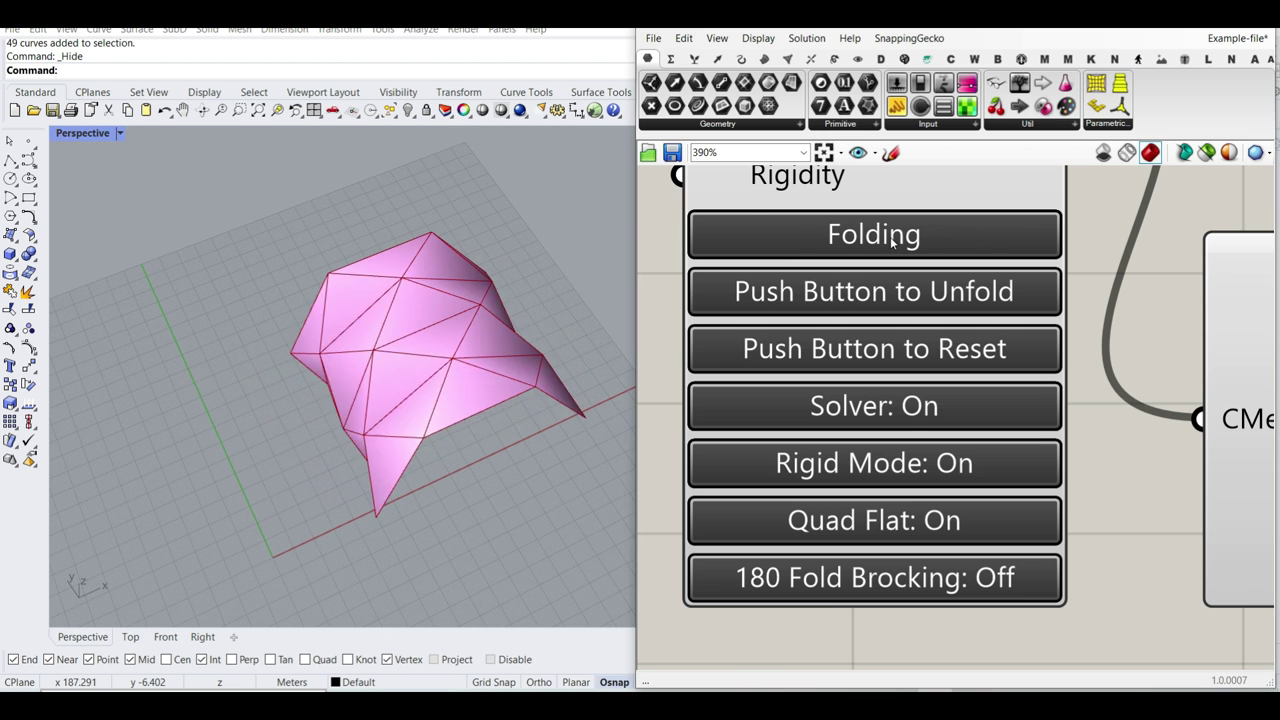
{"action": "right_click_drag", "start_coordinate": [451, 437], "coordinate": [500, 338]}
- Set the Colour Swatch feeding Custom Preview's Material input to white
{"action": "right_click_drag", "start_coordinate": [940, 349], "coordinate": [803, 366]}
{"action": "scroll", "coordinate": [803, 366], "scroll_direction": "down", "scroll_amount": 4}
{"action": "right_click_drag", "start_coordinate": [1175, 411], "coordinate": [878, 407]}
{"action": "left_click_drag", "start_coordinate": [1000, 433], "coordinate": [1001, 434]}
{"action": "left_click_drag", "start_coordinate": [1002, 436], "coordinate": [1089, 392]}
{"action": "left_click", "coordinate": [1129, 476]}
{"action": "right_click_drag", "start_coordinate": [448, 400], "coordinate": [480, 485]}
{"action": "scroll", "coordinate": [836, 398], "scroll_direction": "down", "scroll_amount": 3}
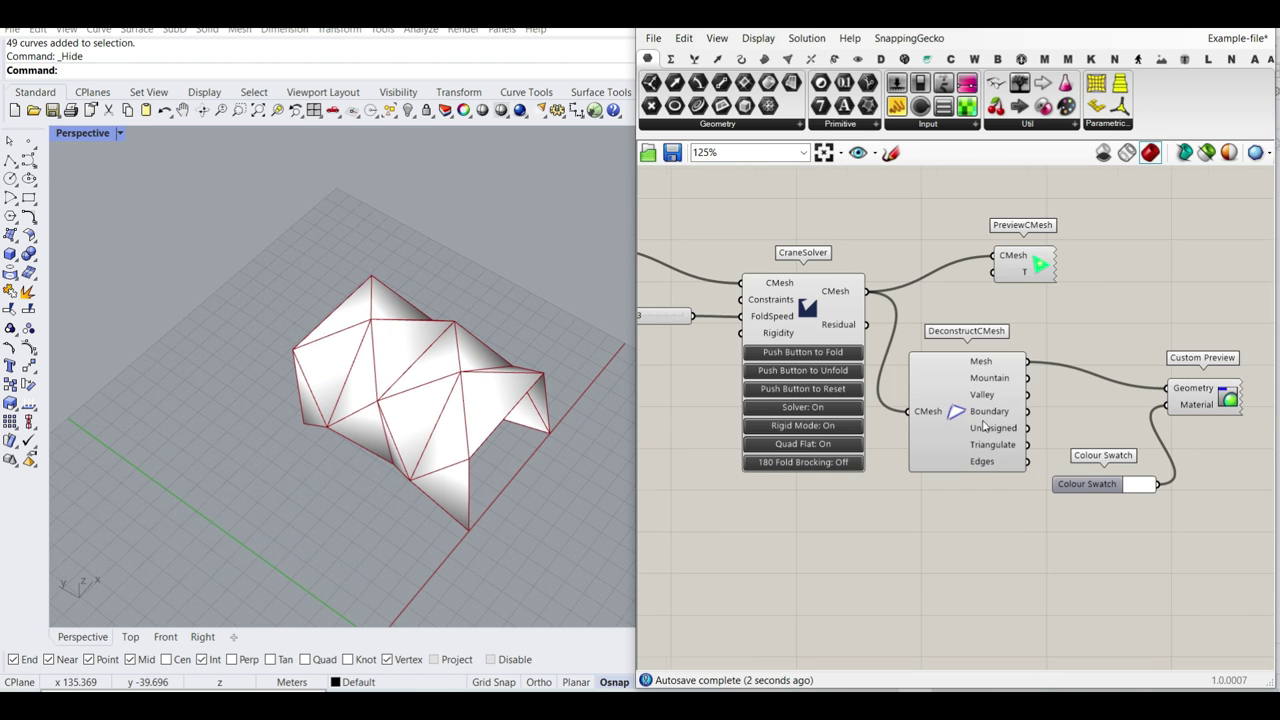
- Turn on the preview of the DeconstructCMesh component to display the coloured mountain and valley creases
{"action": "right_click", "coordinate": [963, 425]}
{"action": "left_click", "coordinate": [950, 434]}
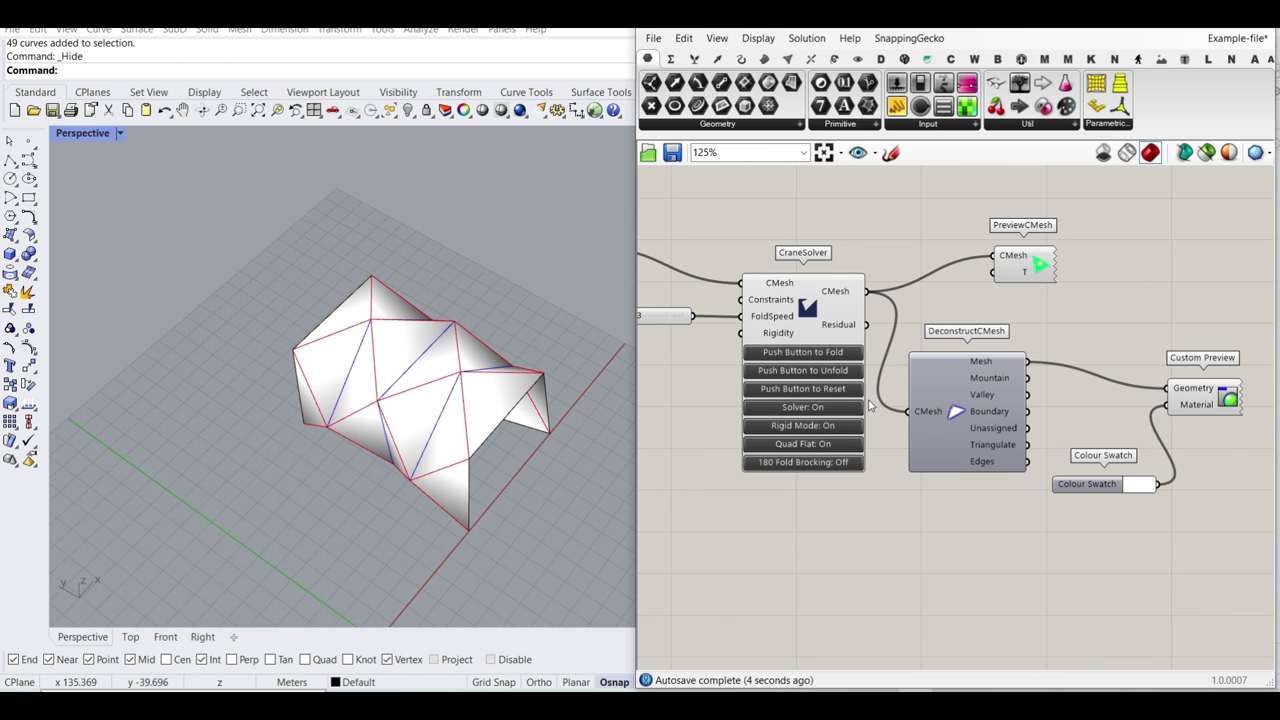
{"action": "scroll", "coordinate": [385, 404], "scroll_direction": "up", "scroll_amount": 3}
{"action": "right_click_drag", "start_coordinate": [440, 423], "coordinate": [442, 347]}
- Reset the folded pattern in CraneSolver and set the FoldSpeed number slider to 0.05
{"action": "scroll", "coordinate": [1008, 385], "scroll_direction": "up", "scroll_amount": 3}
{"action": "right_click_drag", "start_coordinate": [796, 413], "coordinate": [1056, 379]}
{"action": "left_click", "coordinate": [918, 368]}
{"action": "right_click_drag", "start_coordinate": [662, 366], "coordinate": [909, 411]}
{"action": "double_click", "coordinate": [820, 356]}
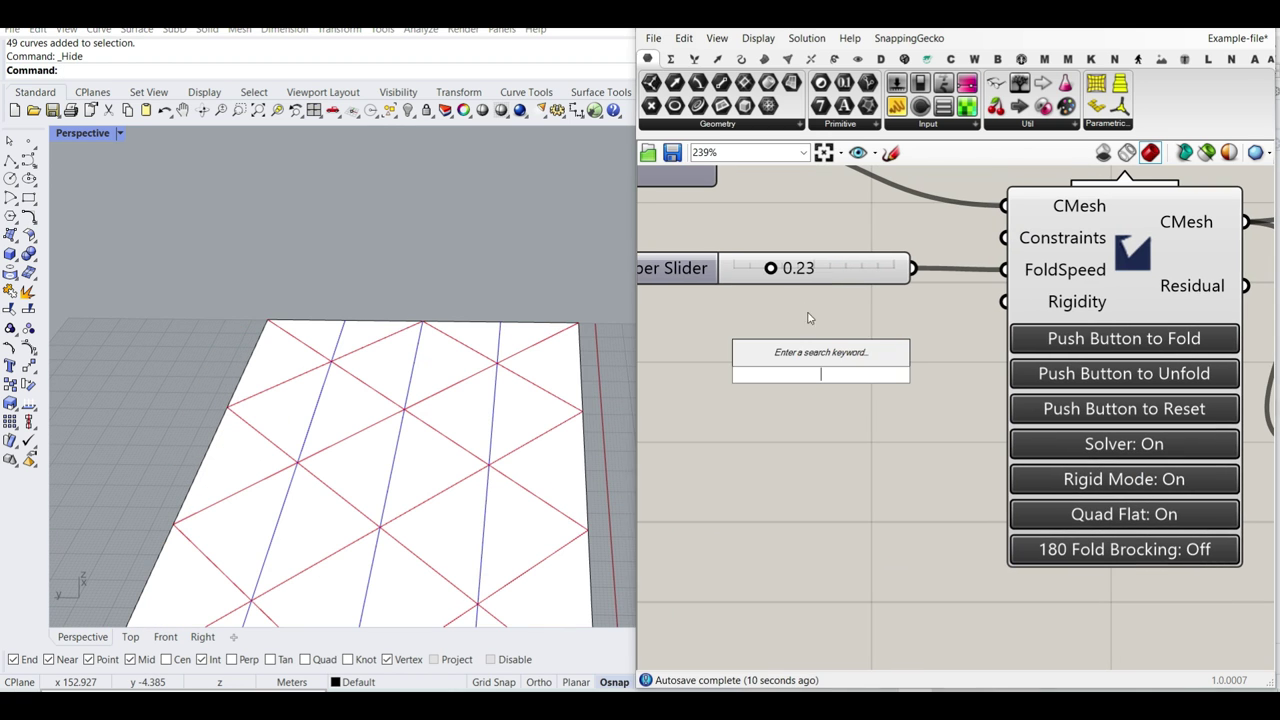
{"action": "left_click_drag", "start_coordinate": [769, 272], "coordinate": [753, 273]}
- Fold the pattern into an arched shape with CraneSolver, and set the Perspective viewport to Rendered display mode
{"action": "right_click_drag", "start_coordinate": [1050, 390], "coordinate": [914, 362]}
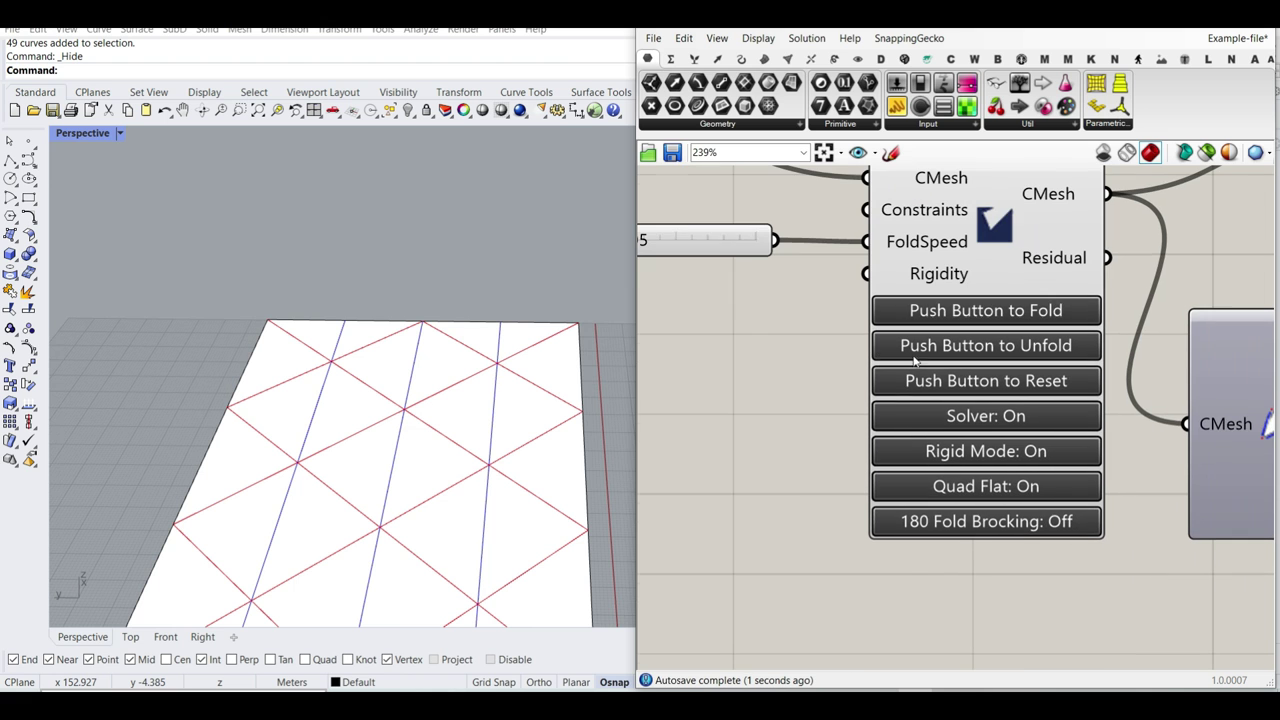
{"action": "left_click", "coordinate": [982, 318]}
{"action": "right_click_drag", "start_coordinate": [300, 360], "coordinate": [360, 404]}
{"action": "left_click", "coordinate": [1020, 318]}
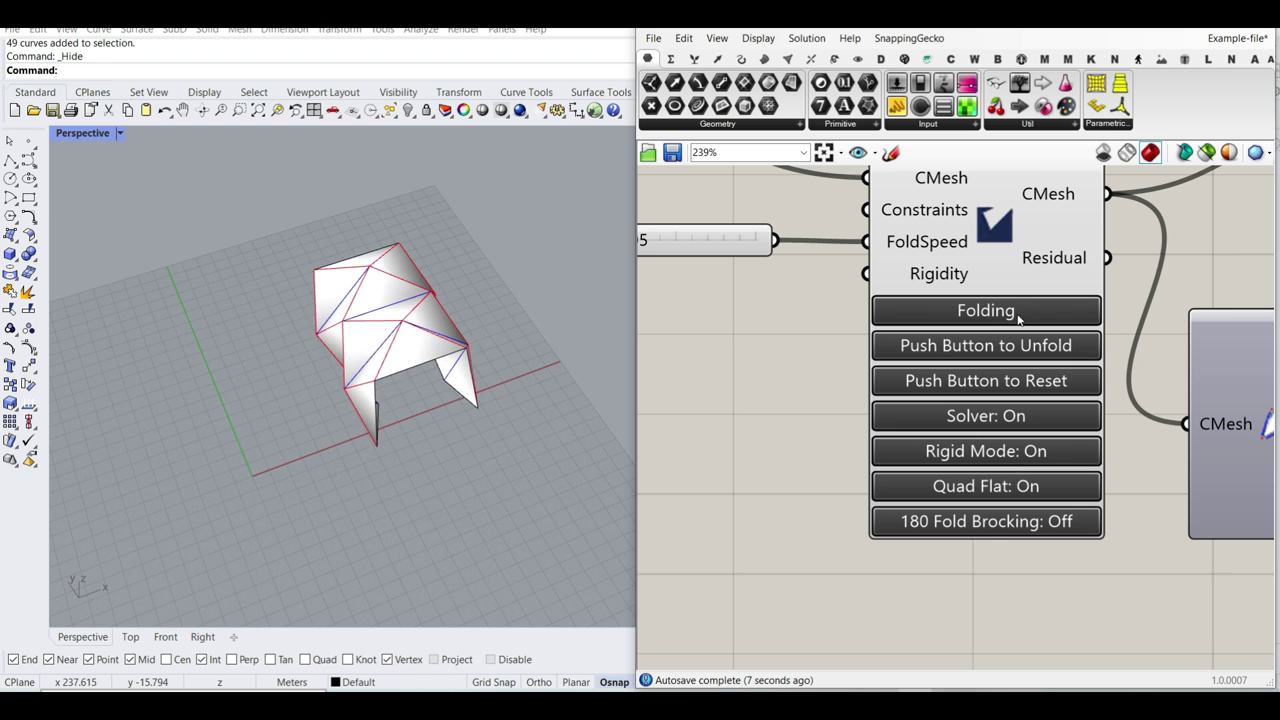
{"action": "right_click_drag", "start_coordinate": [414, 400], "coordinate": [260, 340]}
{"action": "left_click", "coordinate": [82, 133]}
{"action": "left_click", "coordinate": [95, 220]}
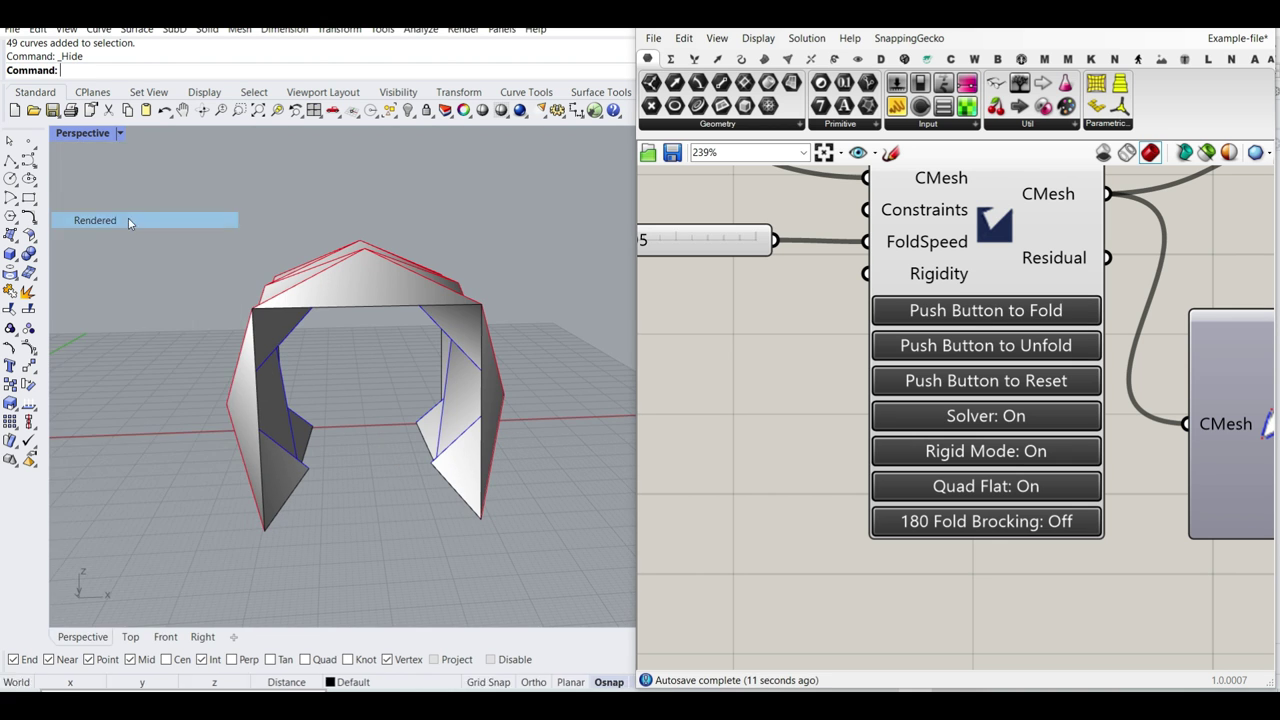
- Reset the folding in CraneSolver and fold the flat pattern again in the rendered view
{"action": "left_click", "coordinate": [985, 380]}
{"action": "scroll", "coordinate": [394, 391], "scroll_direction": "down", "scroll_amount": 3}
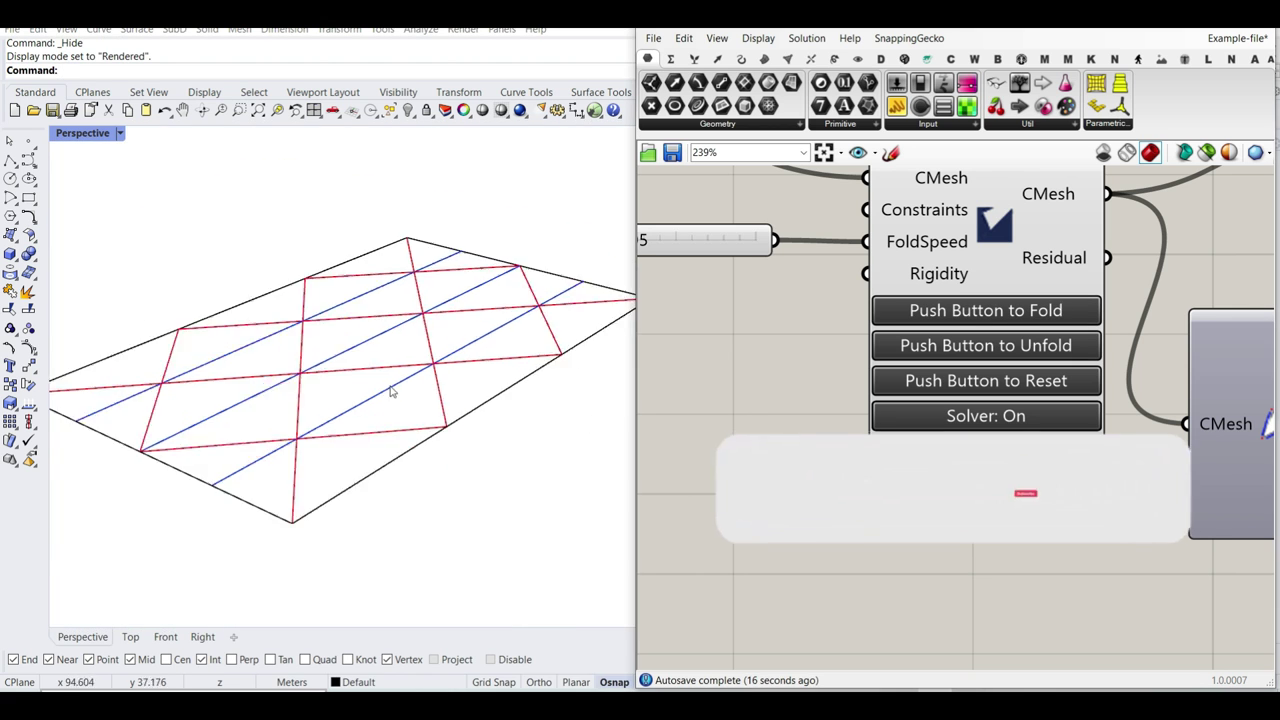
{"action": "left_click", "coordinate": [1008, 312]}
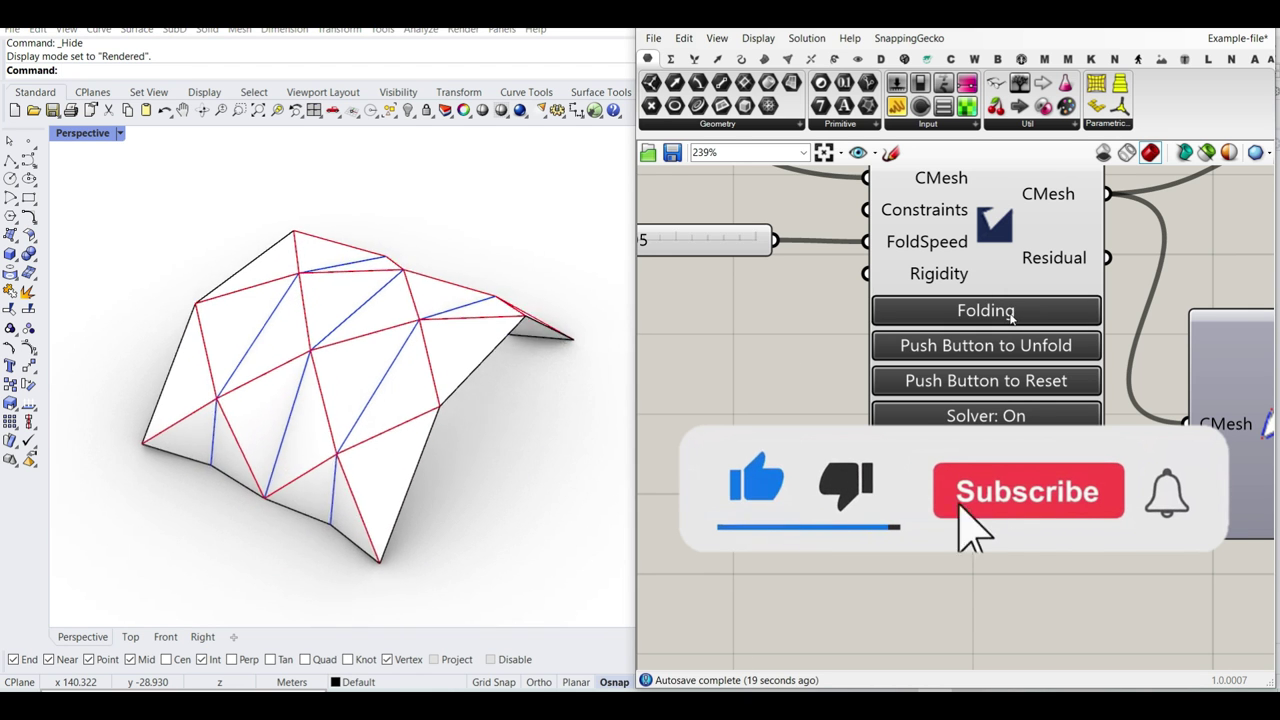
{"action": "left_click", "coordinate": [1012, 318]}
{"action": "right_click_drag", "start_coordinate": [598, 376], "coordinate": [309, 283]}
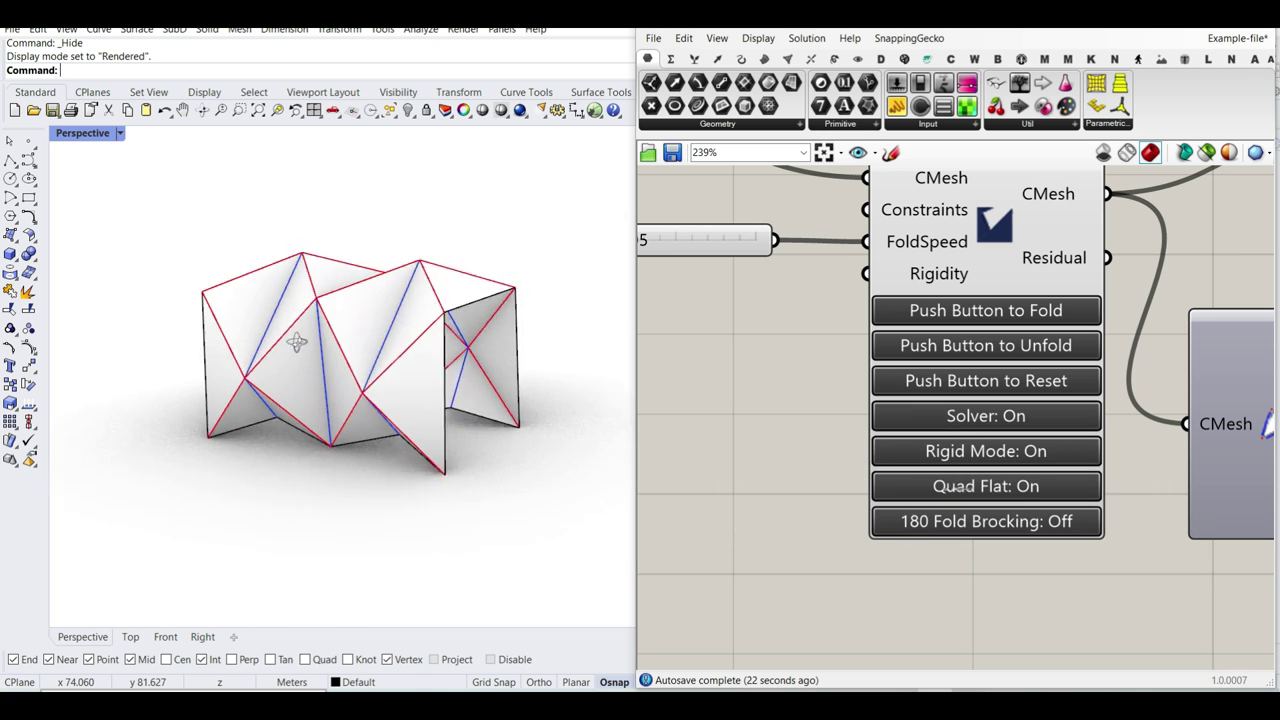
- Examine the folded origami model from several angles and review the whole Grasshopper definition
{"action": "scroll", "coordinate": [868, 405], "scroll_direction": "down", "scroll_amount": 2}
{"action": "scroll", "coordinate": [837, 409], "scroll_direction": "down", "scroll_amount": 2}
{"action": "right_click_drag", "start_coordinate": [834, 407], "coordinate": [886, 421]}
{"action": "scroll", "coordinate": [869, 391], "scroll_direction": "down", "scroll_amount": 2}
{"action": "scroll", "coordinate": [891, 424], "scroll_direction": "down", "scroll_amount": 2}
{"action": "right_click_drag", "start_coordinate": [821, 382], "coordinate": [978, 374]}
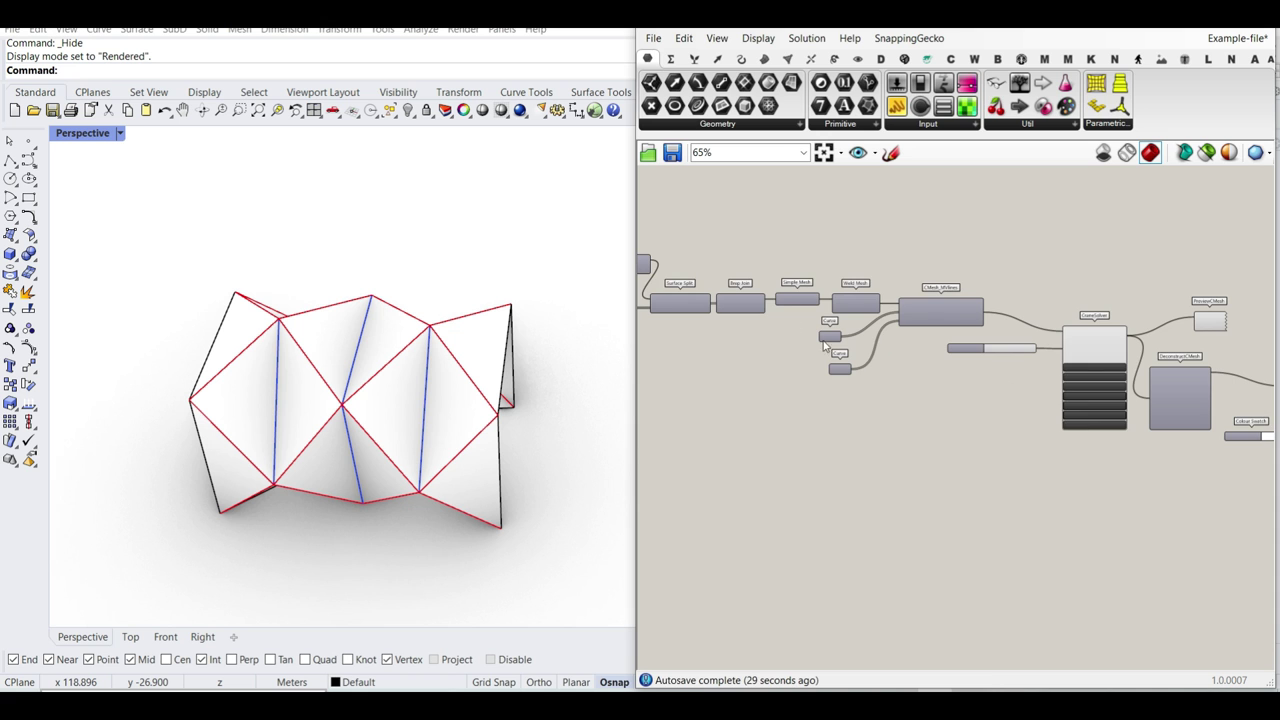
{"action": "right_click_drag", "start_coordinate": [825, 345], "coordinate": [960, 336]}
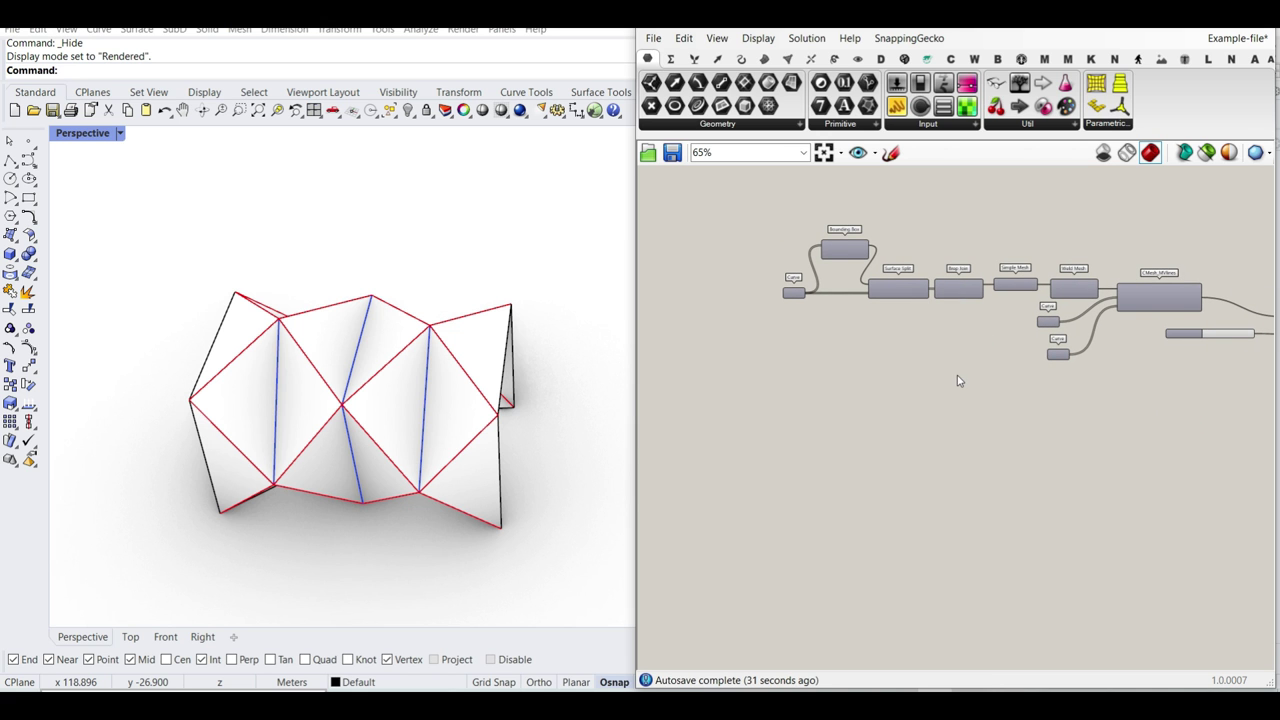
{"action": "scroll", "coordinate": [300, 442], "scroll_direction": "up", "scroll_amount": 5}
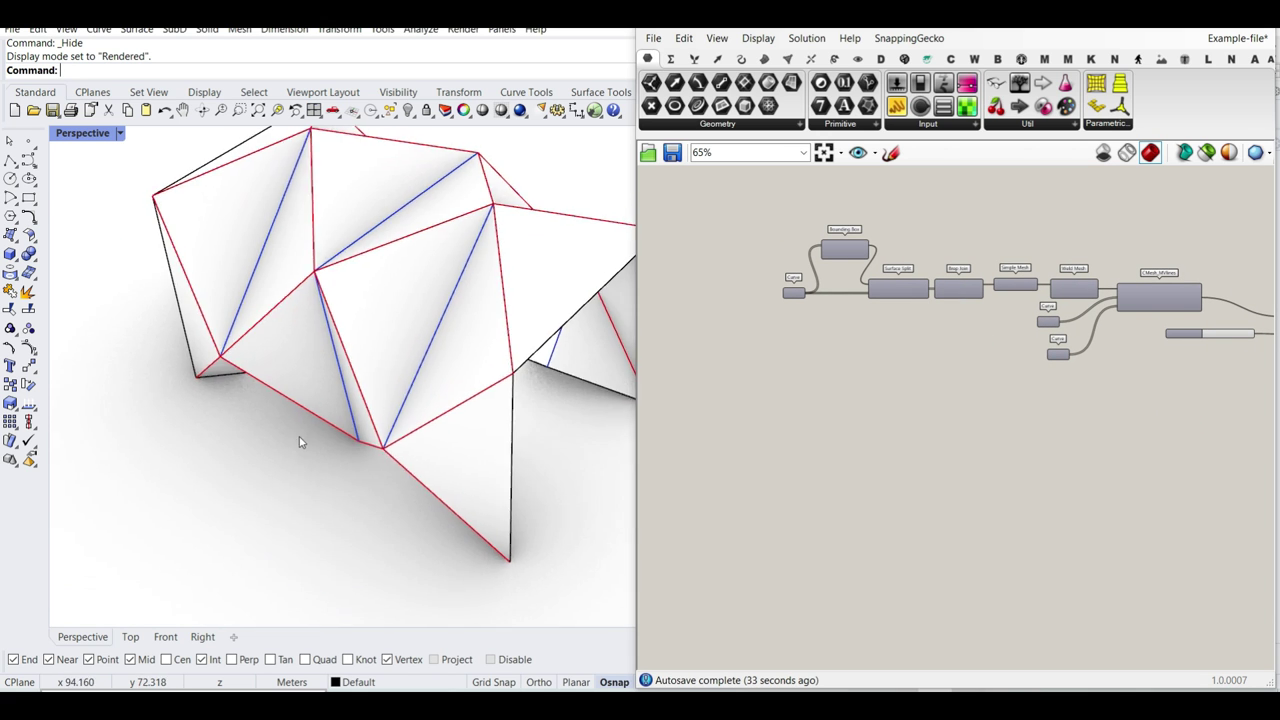
{"action": "scroll", "coordinate": [302, 441], "scroll_direction": "down", "scroll_amount": 5}
{"action": "right_click_drag", "start_coordinate": [312, 430], "coordinate": [315, 460], "text": "shift"}
{"action": "scroll", "coordinate": [349, 407], "scroll_direction": "up", "scroll_amount": 5}
{"action": "right_click_drag", "start_coordinate": [349, 407], "coordinate": [263, 423], "text": "shift"}
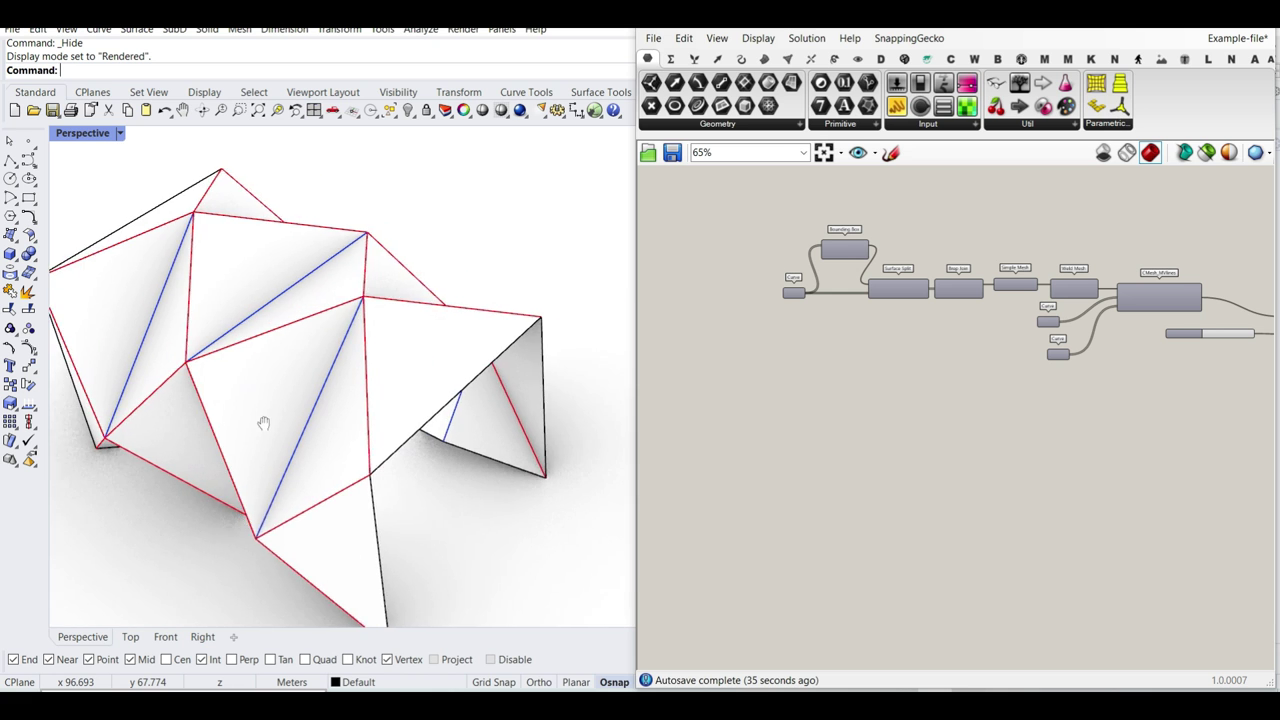
{"action": "scroll", "coordinate": [286, 392], "scroll_direction": "down", "scroll_amount": 4}
{"action": "right_click_drag", "start_coordinate": [1276, 386], "coordinate": [1077, 400]}
{"action": "scroll", "coordinate": [1077, 395], "scroll_direction": "up", "scroll_amount": 4}
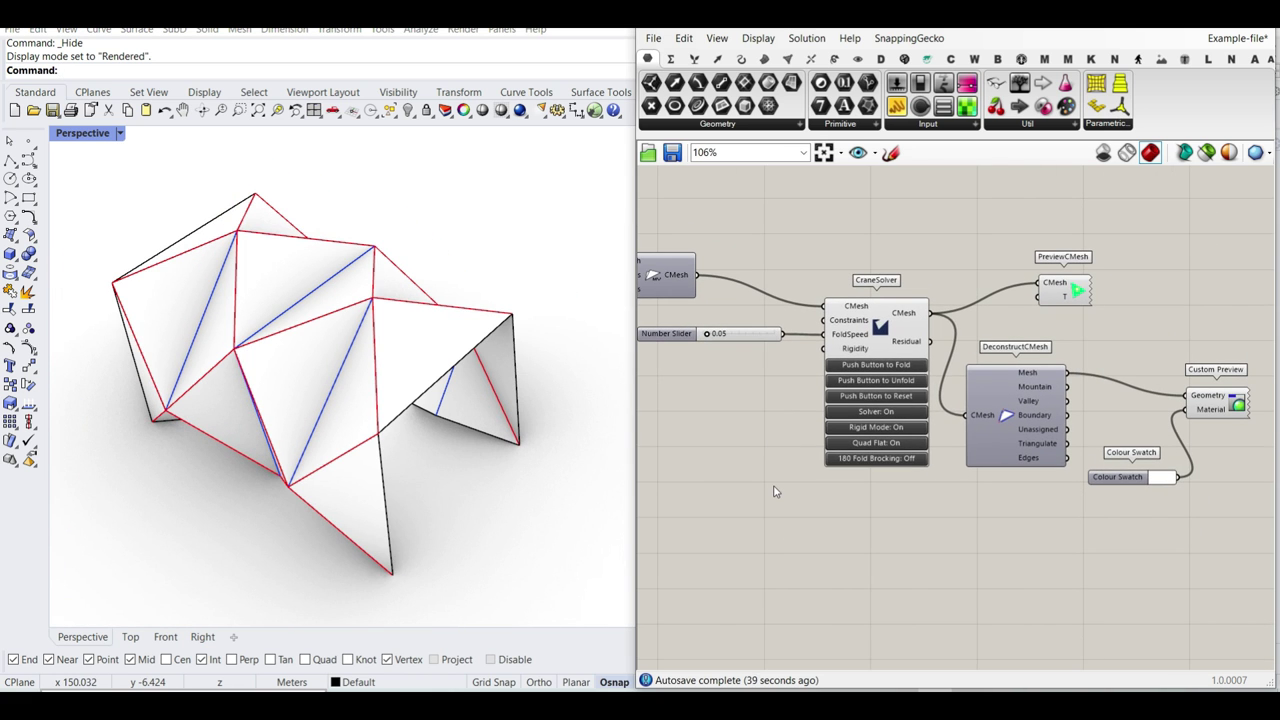